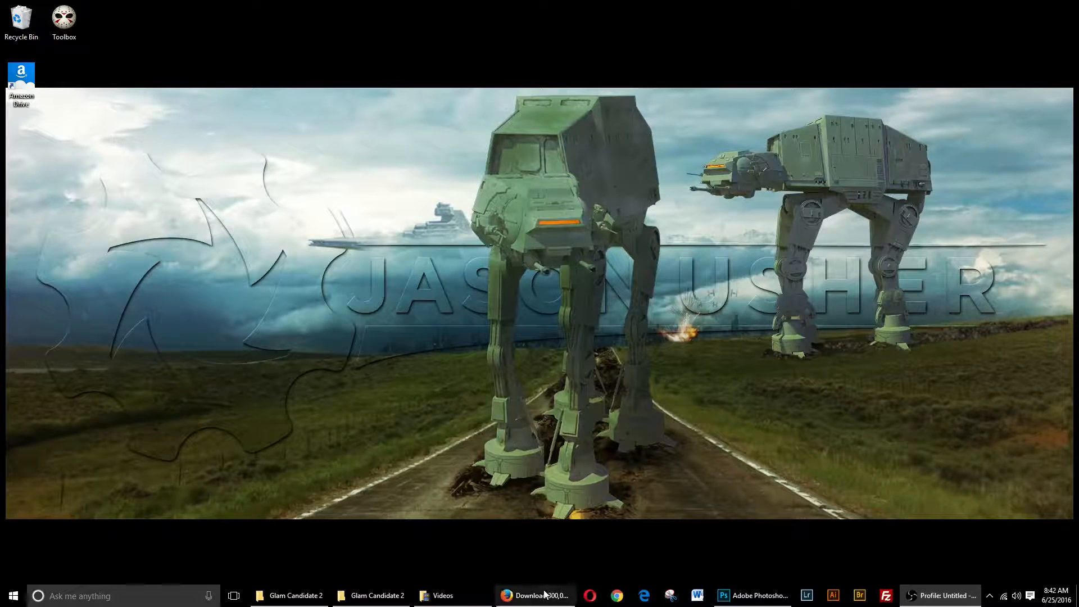
- Open the finished Goth makeuptut.jpg example from the Glam Candidate 2 folder to preview it, then close the viewer
mouse_move(546, 600)
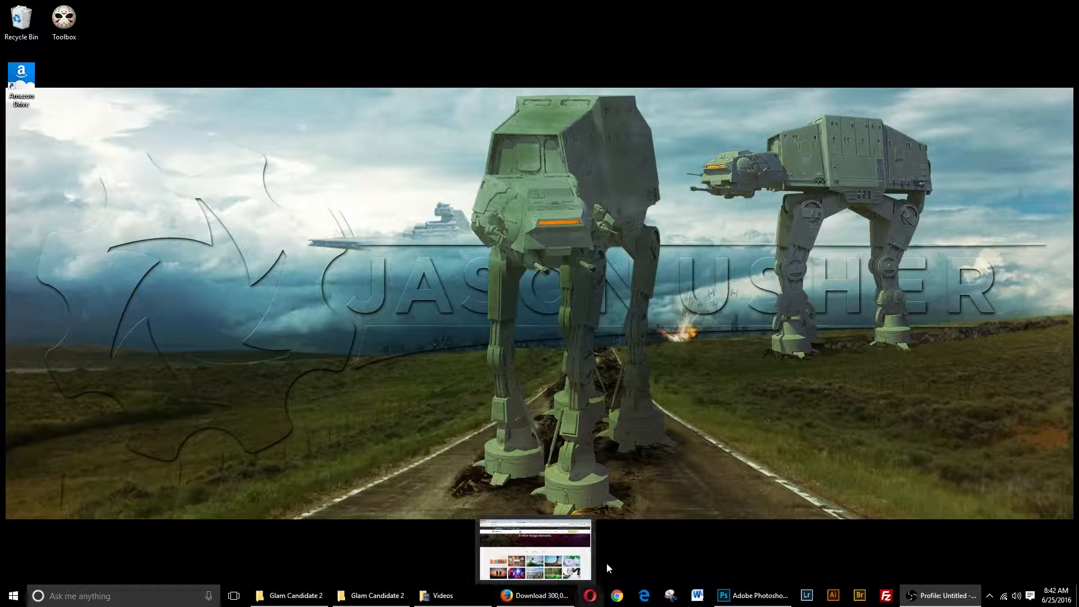
left_click(538, 603)
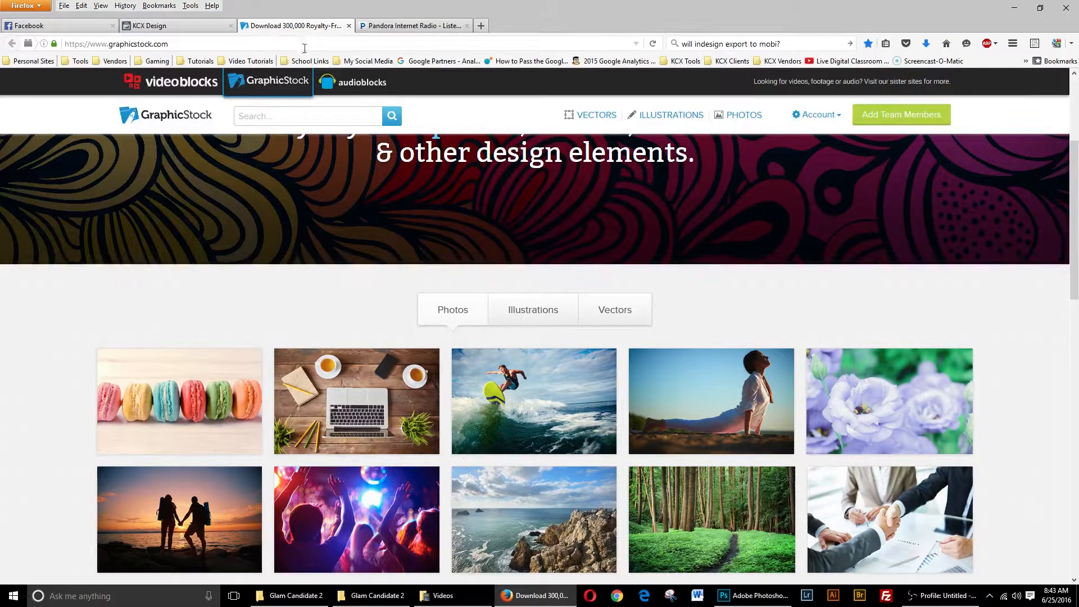
left_click(298, 595)
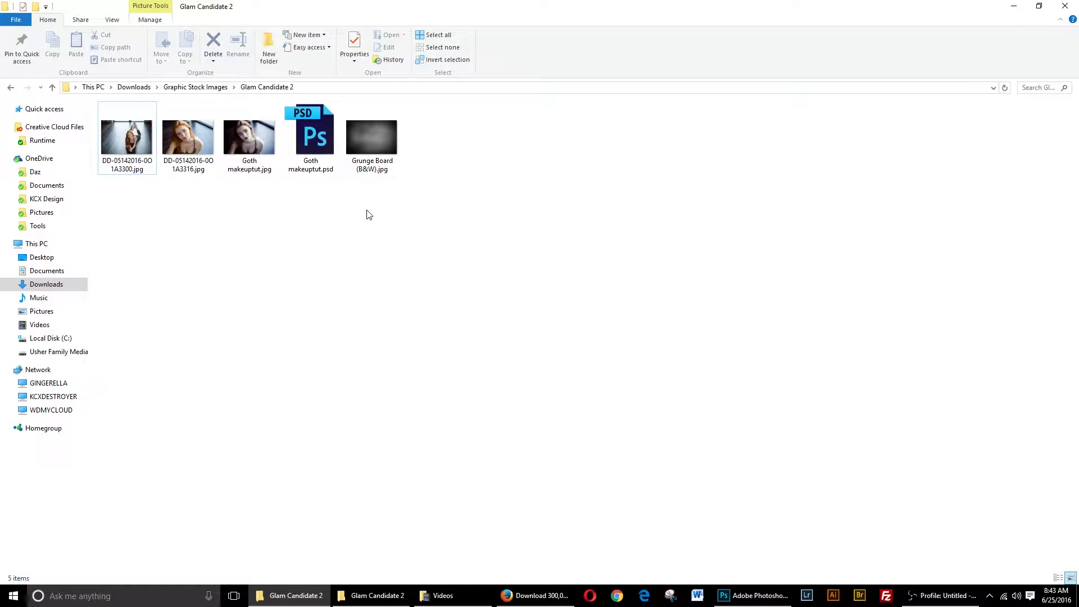
double_click(262, 170)
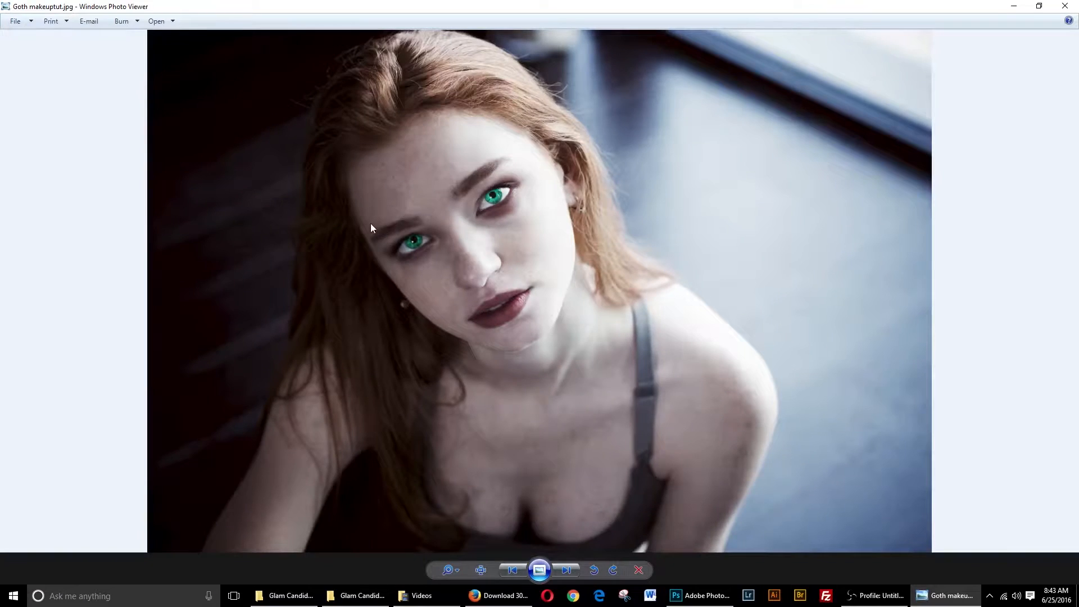
left_click(1066, 7)
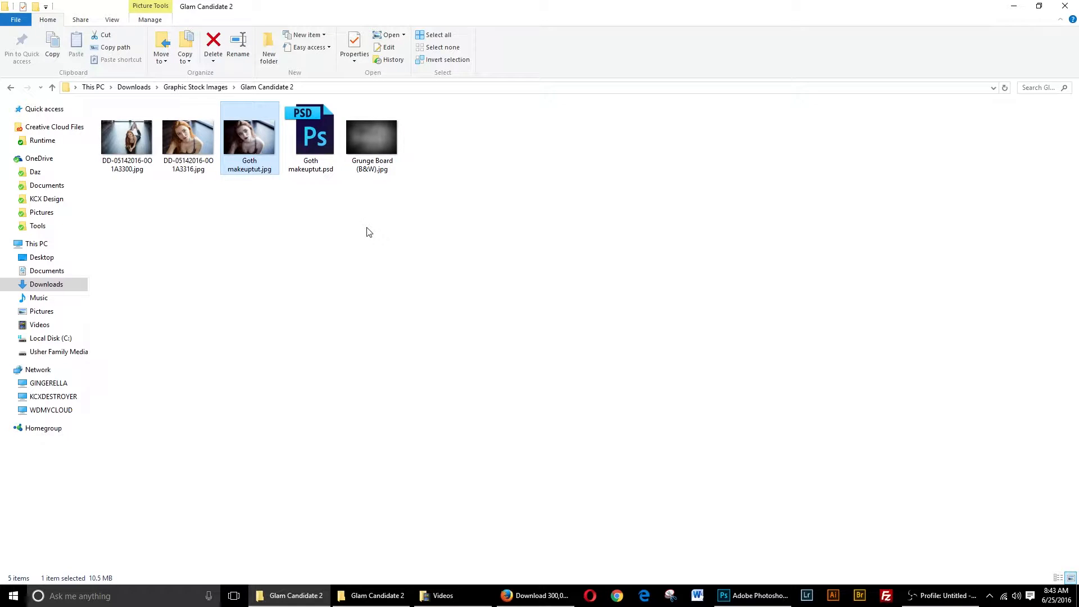
mouse_move(272, 137)
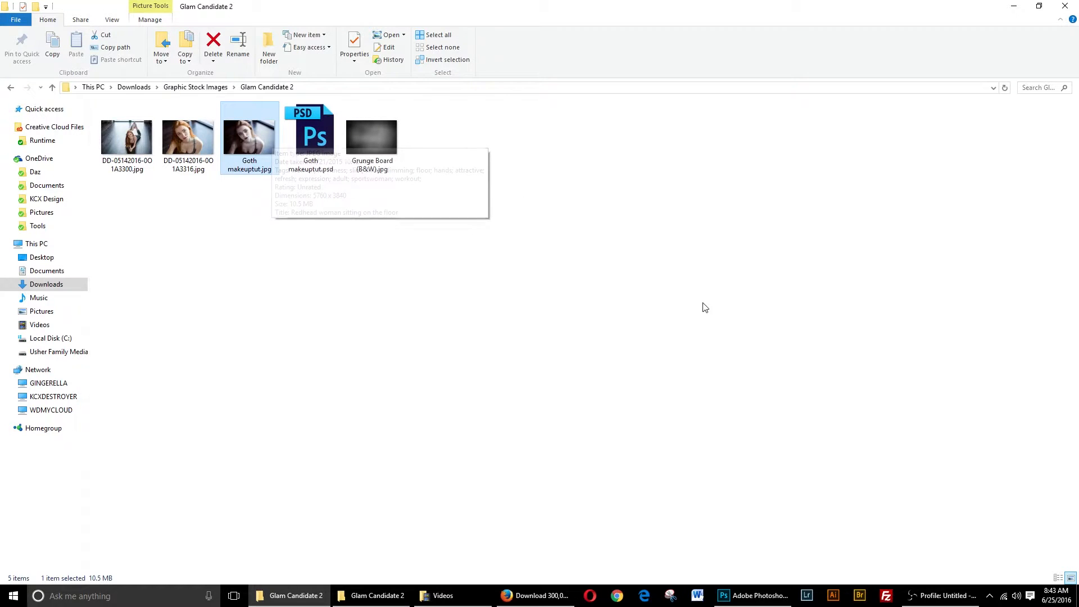
left_click(1013, 6)
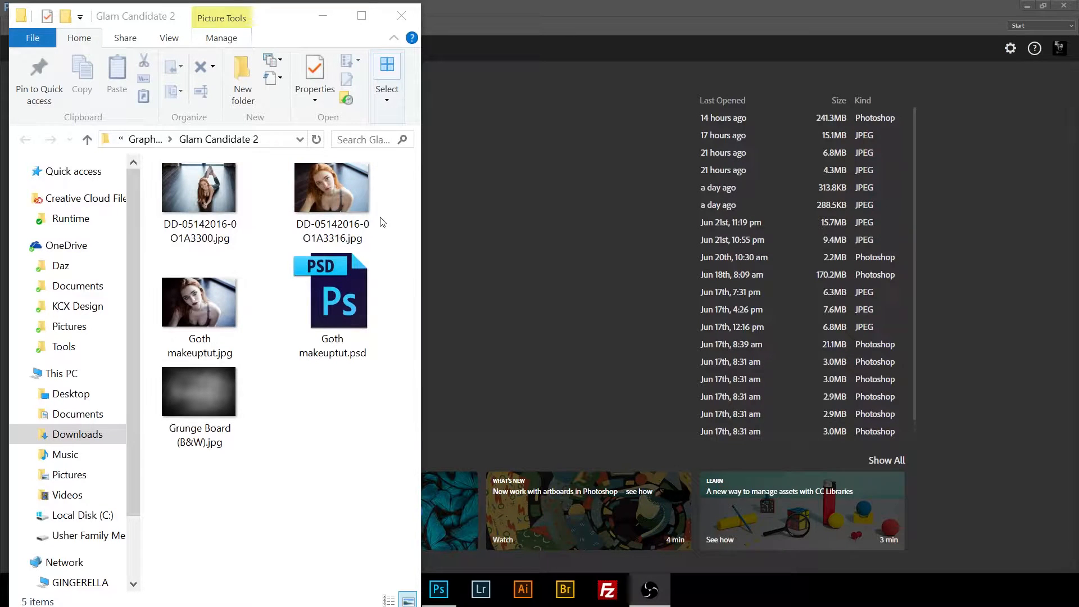
- Open the photo DD-05142016-0O1A3316.jpg in Photoshop
left_click(325, 201)
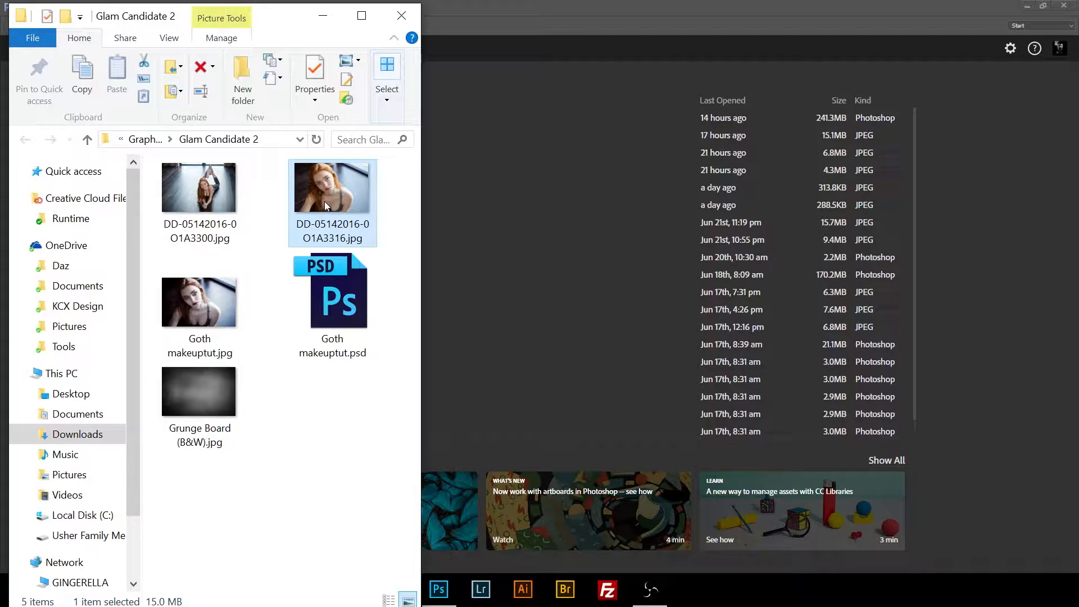
mouse_move(325, 201)
left_mouse_down()
mouse_move(316, 189)
mouse_move(540, 259)
mouse_move(318, 222)
mouse_move(329, 217)
left_mouse_up()
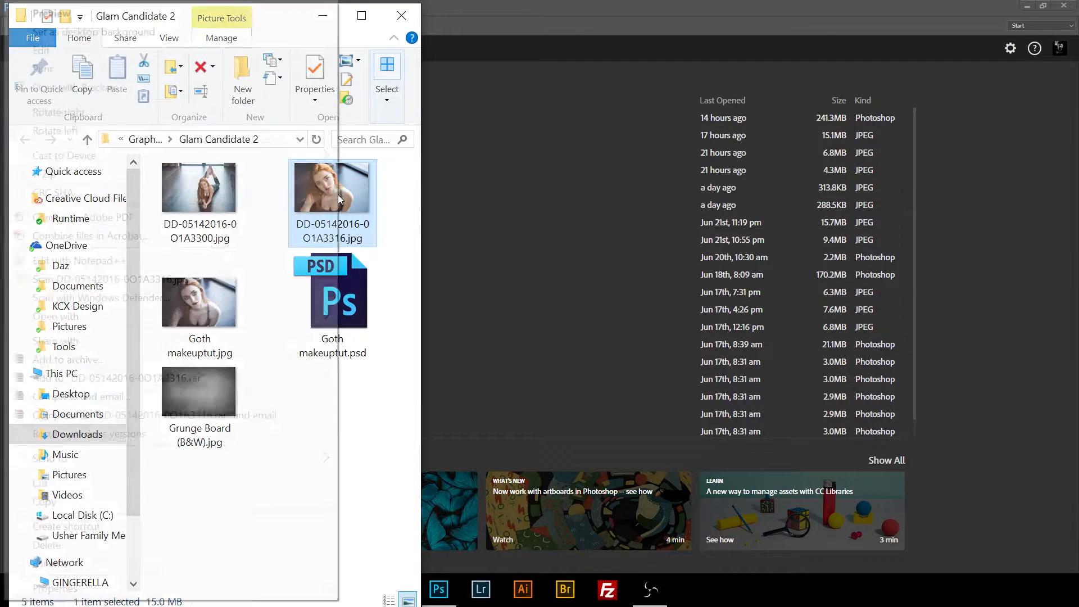
right_click(339, 194)
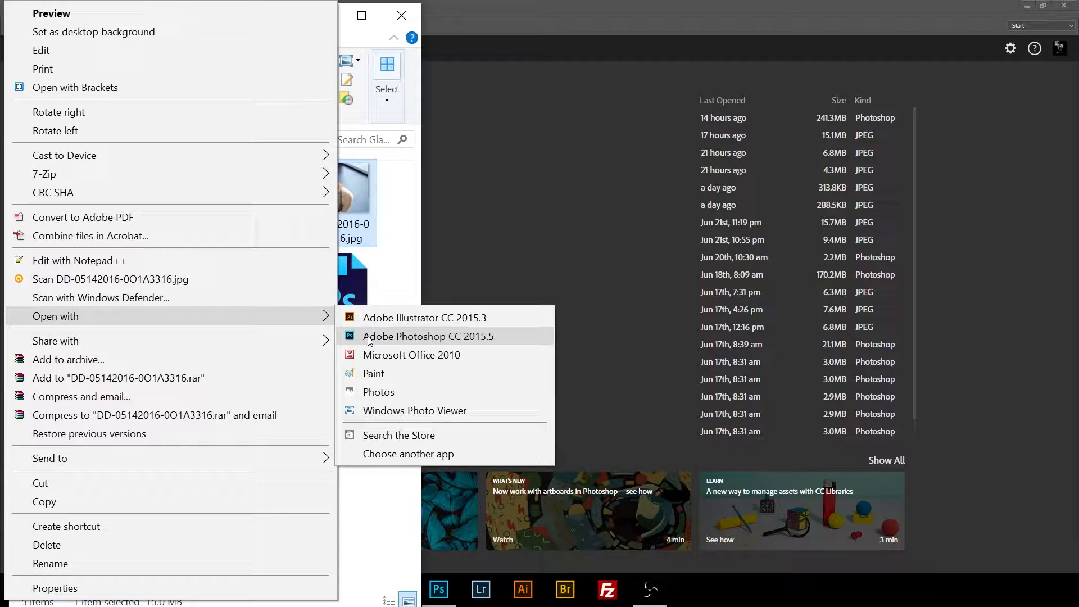
left_click(363, 191)
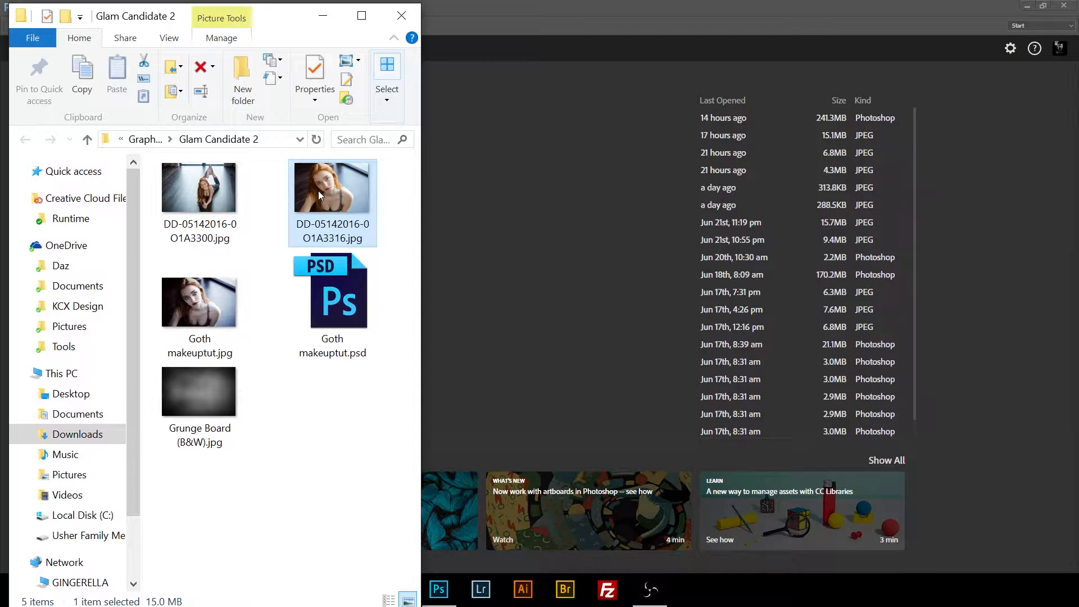
left_click_drag(335, 198, 561, 264)
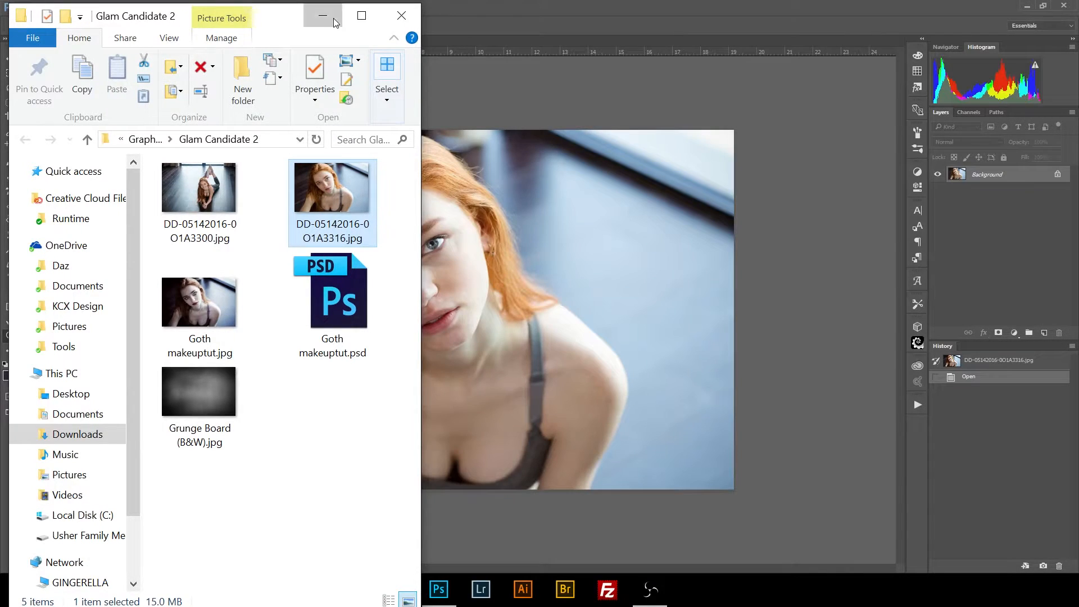
left_click(323, 15)
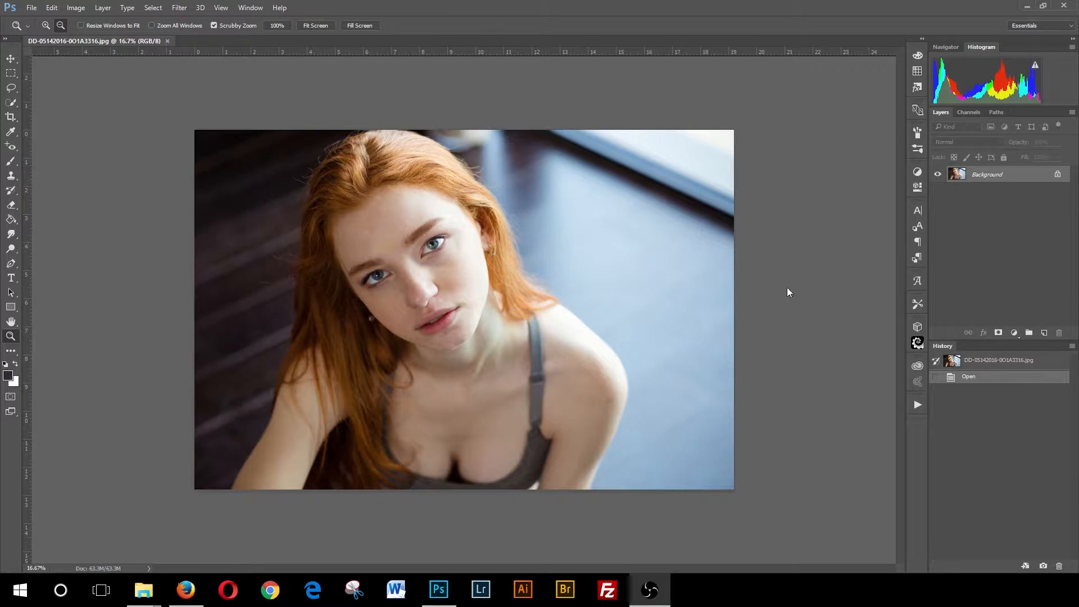
left_click(989, 175)
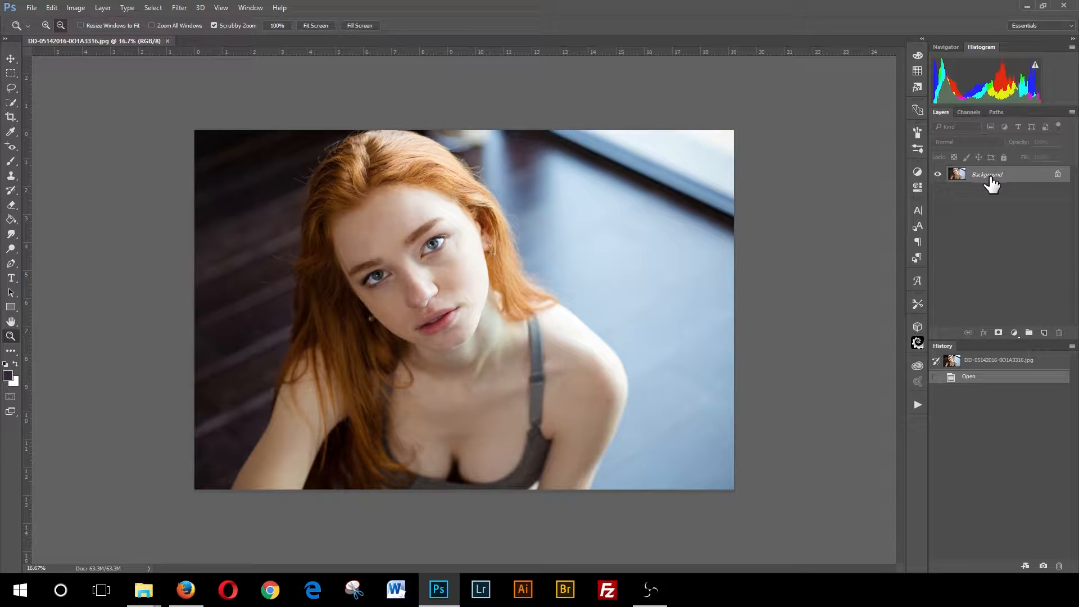
mouse_move(989, 183)
left_mouse_down()
mouse_move(1006, 234)
mouse_move(999, 183)
left_mouse_up()
right_click(994, 178)
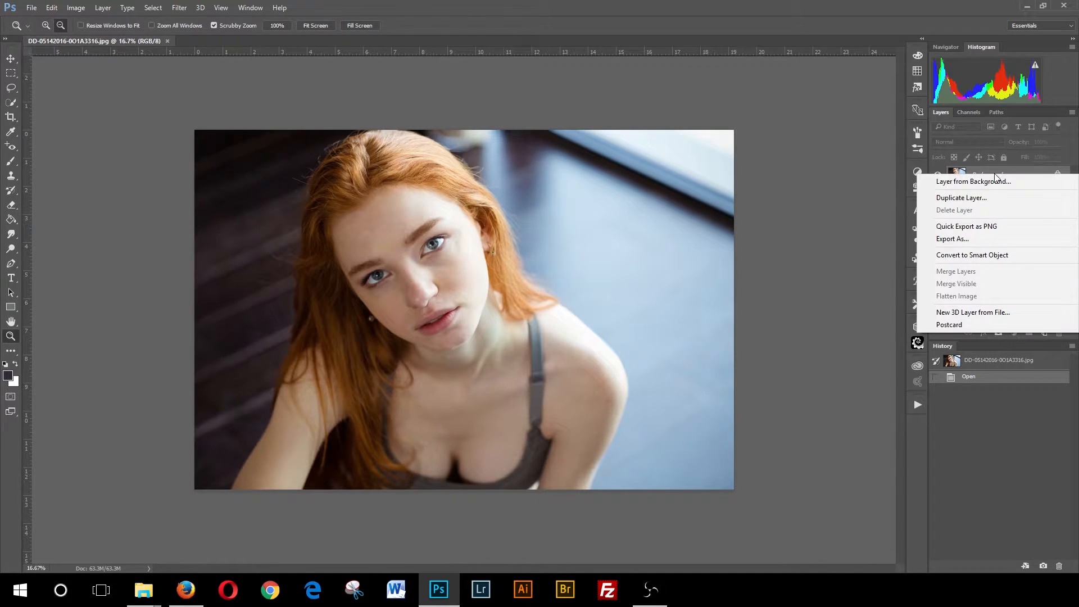
left_click(982, 200)
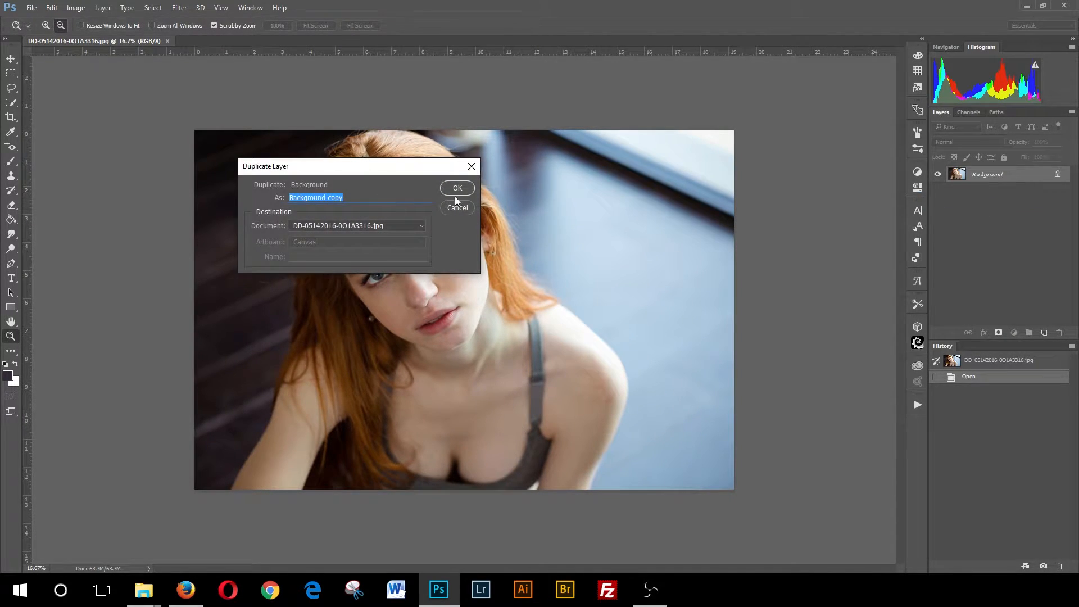
left_click(457, 190)
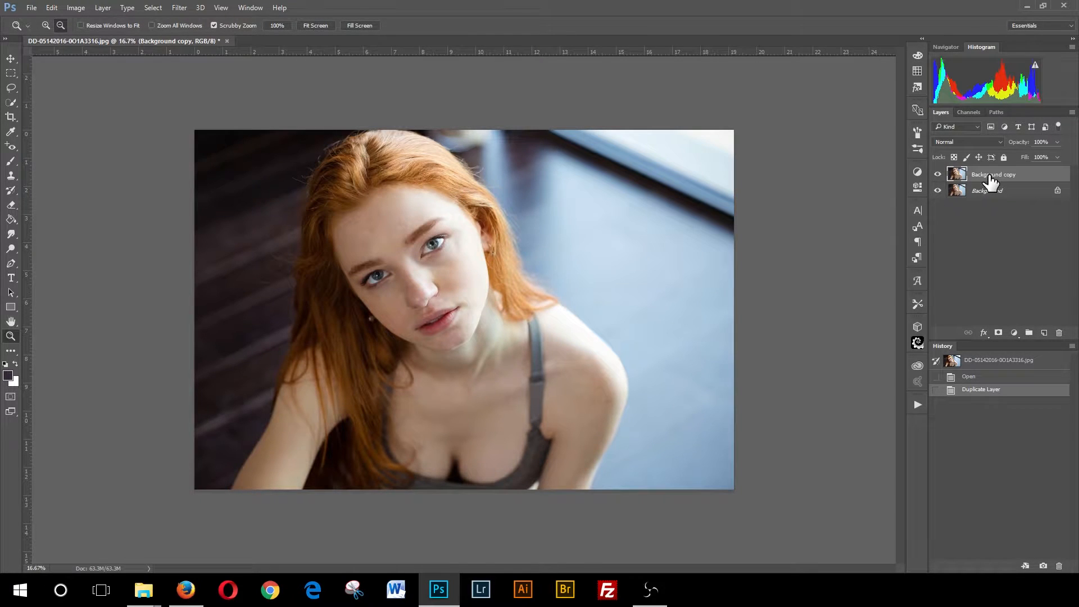
left_click_drag(990, 181, 1059, 334)
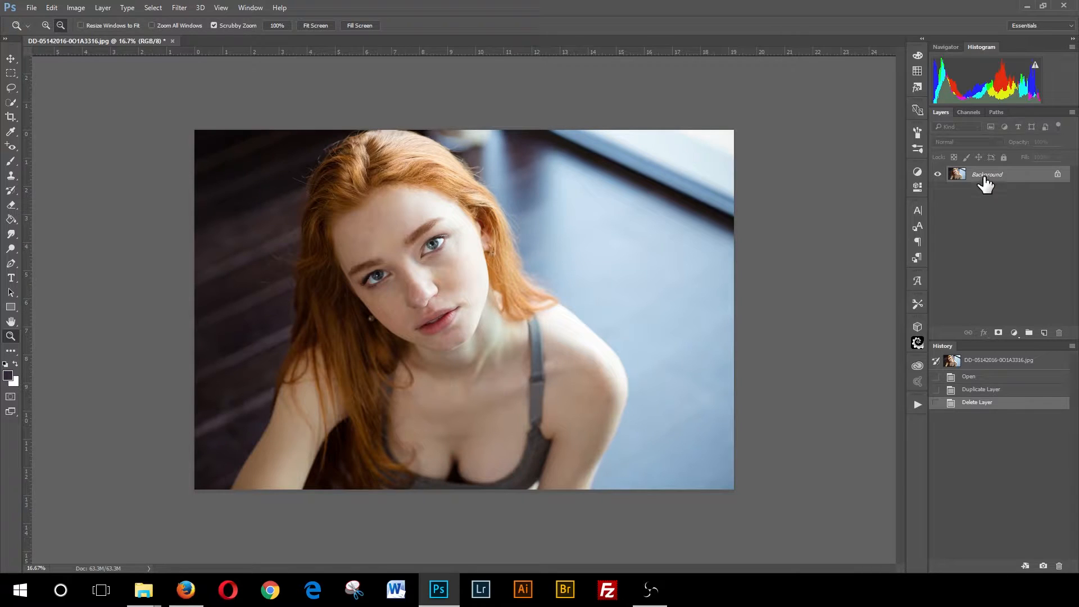
- Duplicate the Background layer and rename the copy Original
left_click_drag(985, 181, 1043, 333)
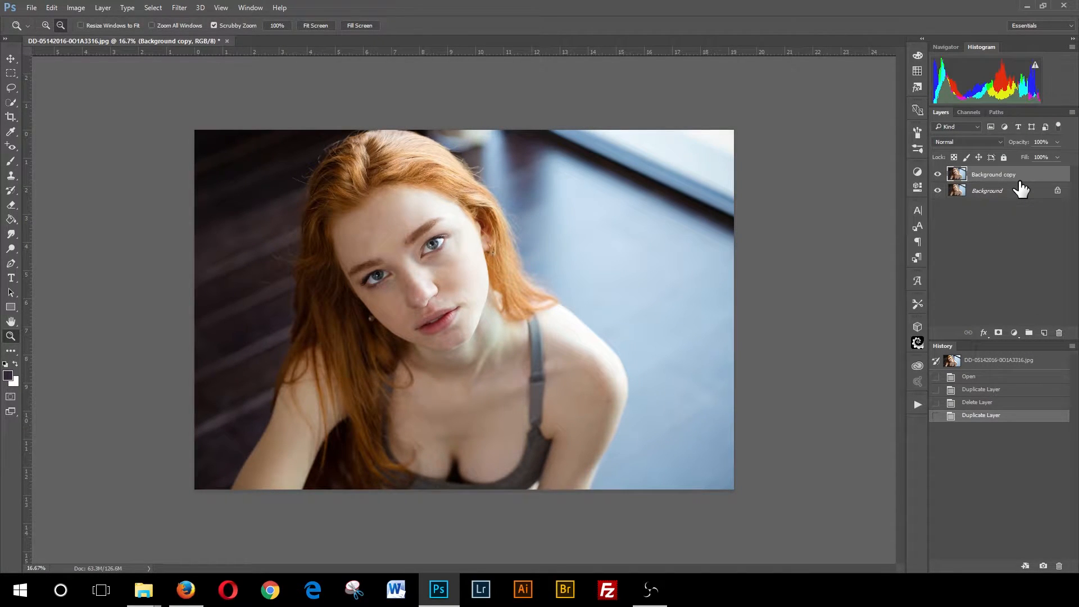
double_click(993, 175)
type("Oruigina")
key("BackSpace")
key("BackSpace")
type("iginal")
key("Return")
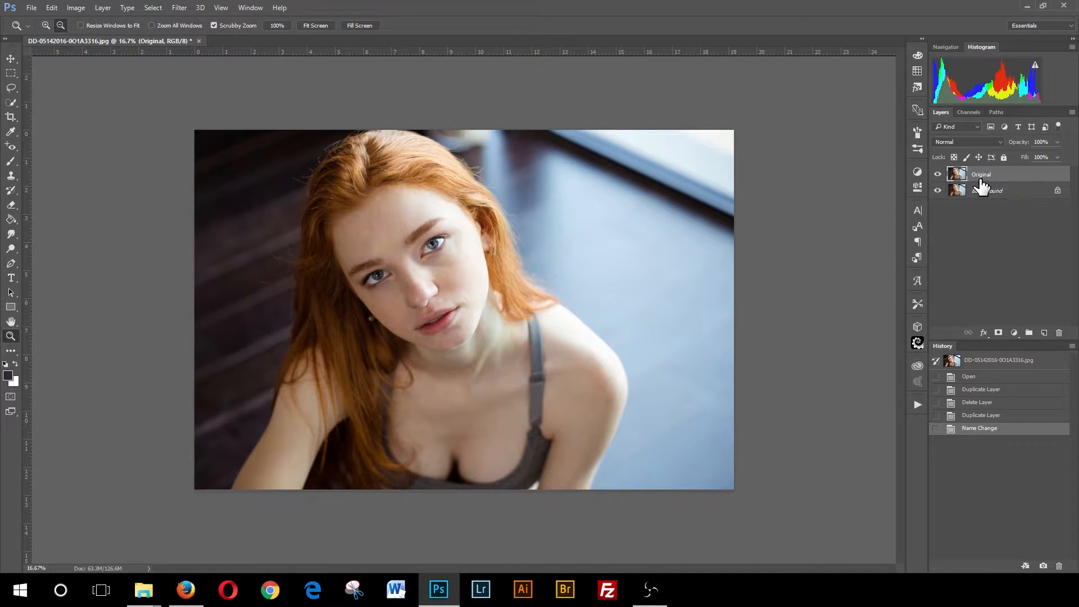
- Hide the Background layer's visibility and select the Background layer
left_click(937, 191)
left_click(937, 174)
left_click(937, 175)
left_click(989, 199)
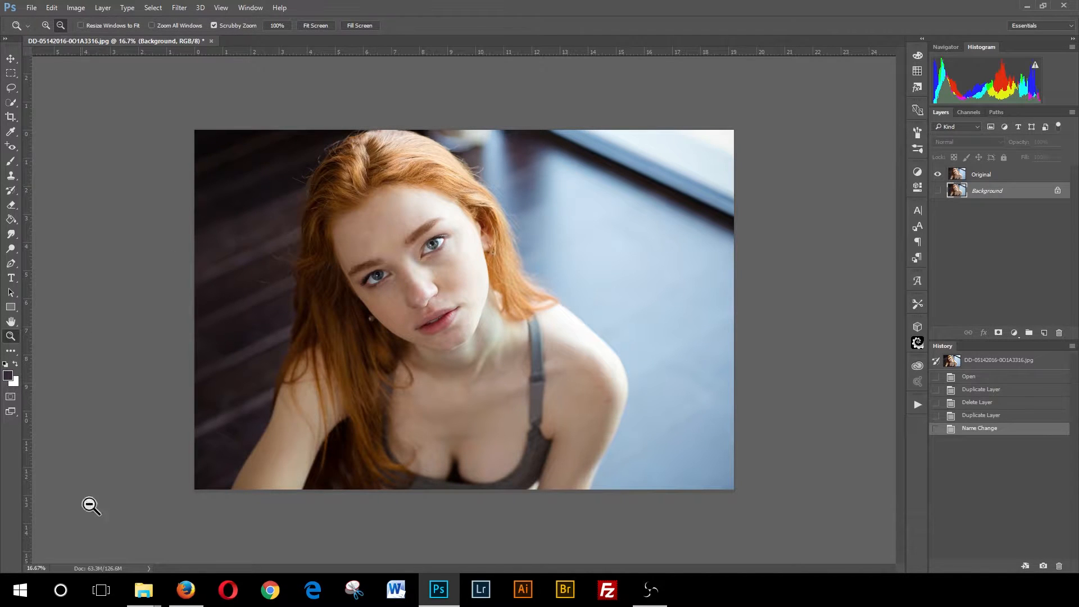
- Place the Grunge Board (B&W).jpg texture into the document as an embedded smart object
key("alt+Tab")
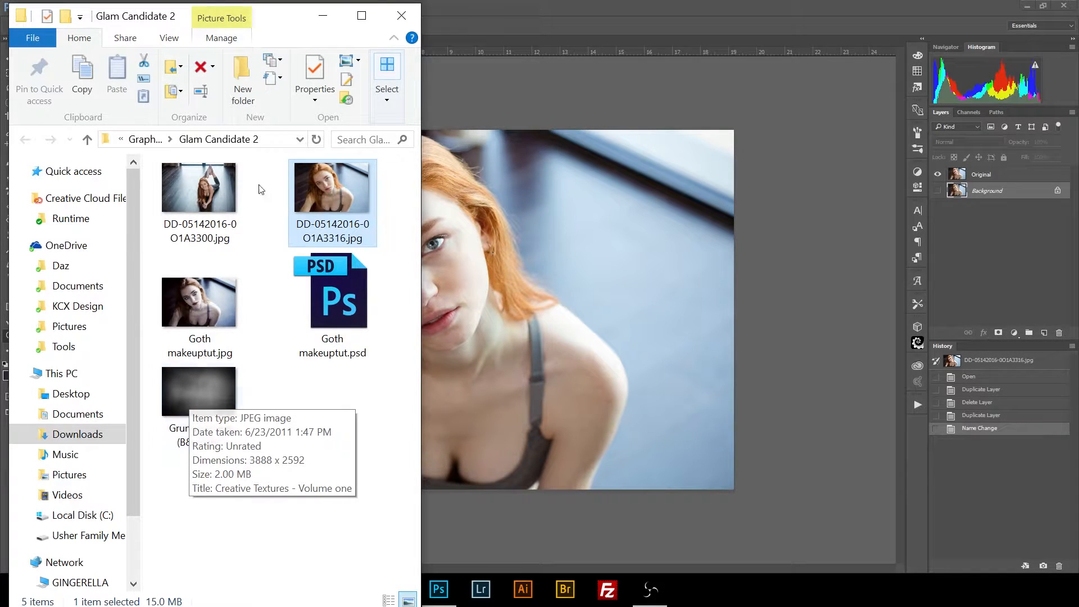
left_click(322, 15)
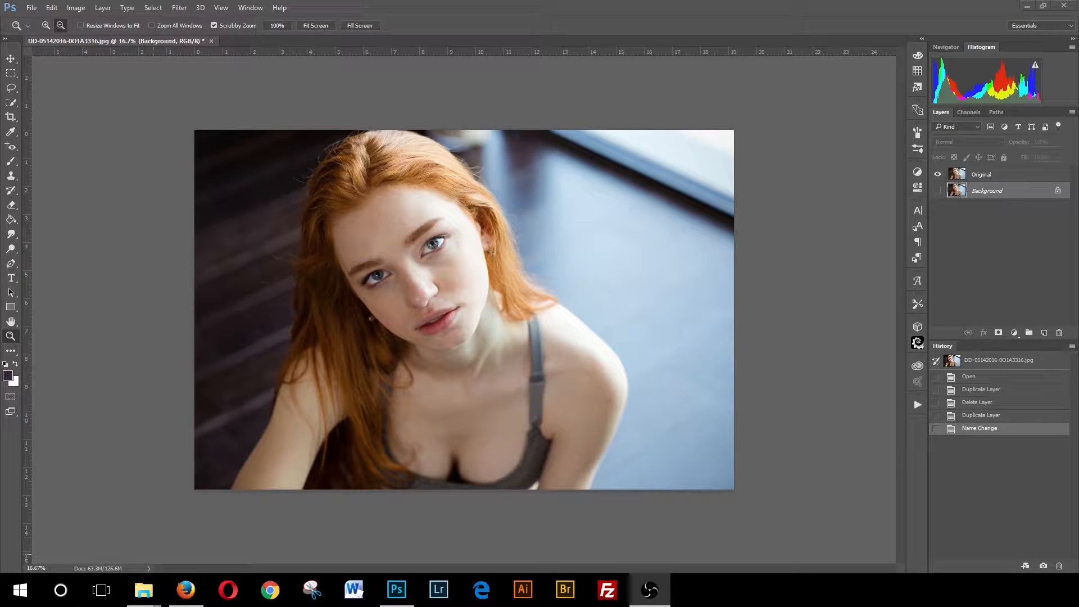
left_click(144, 590)
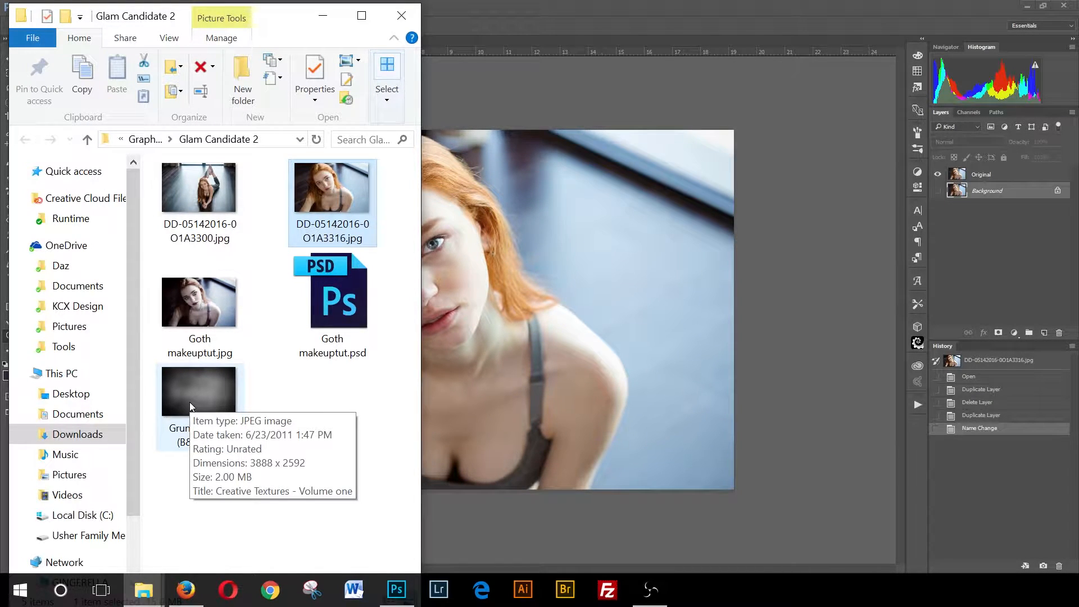
left_click_drag(190, 402, 555, 369)
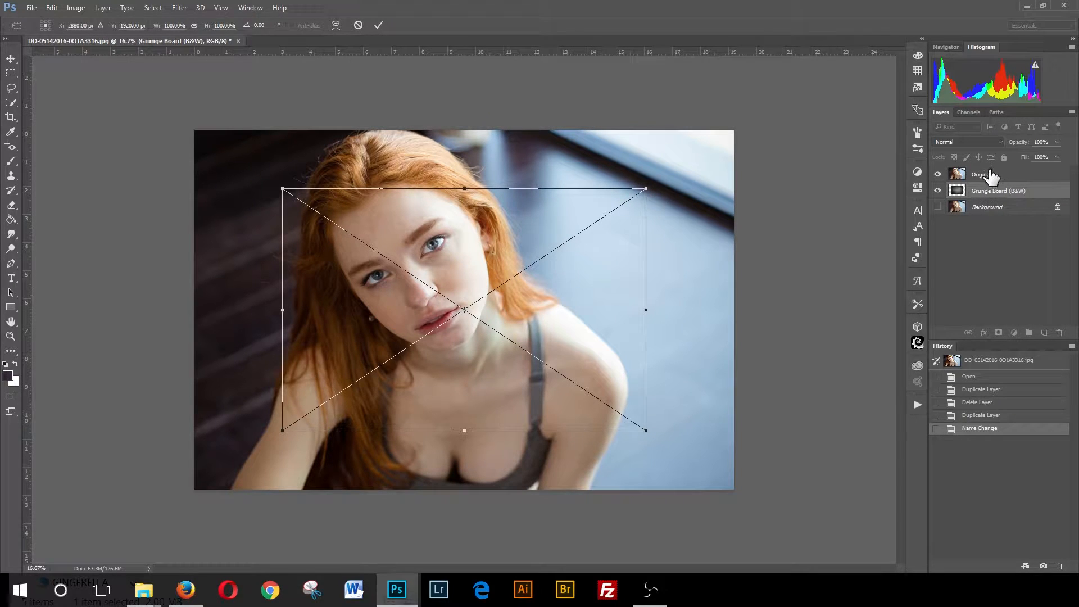
key("z")
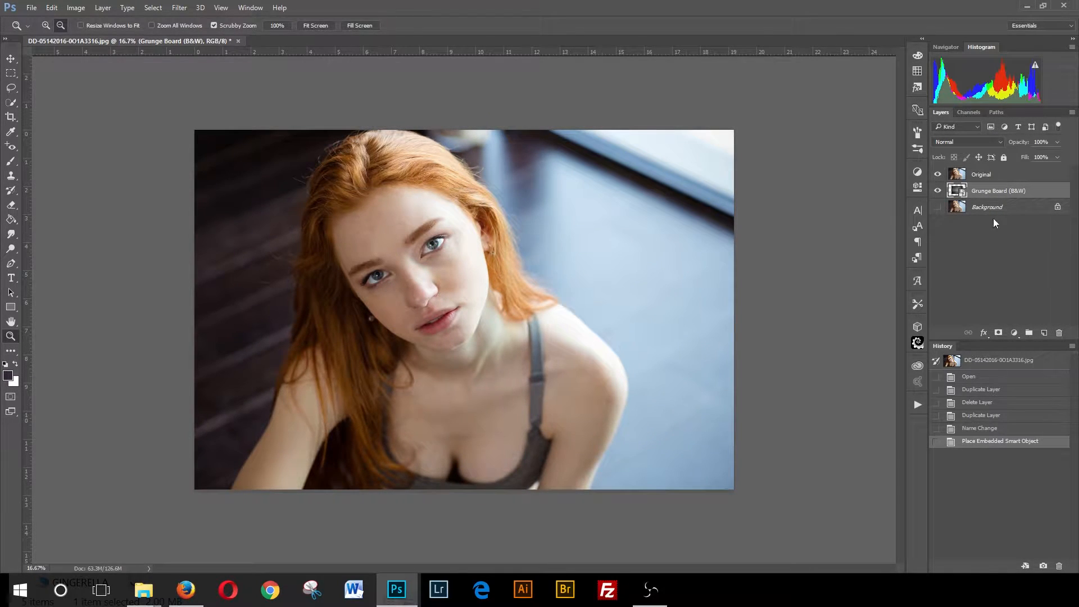
- Move the Grunge Board (B&W) layer above the Original layer
left_click_drag(983, 191, 989, 169)
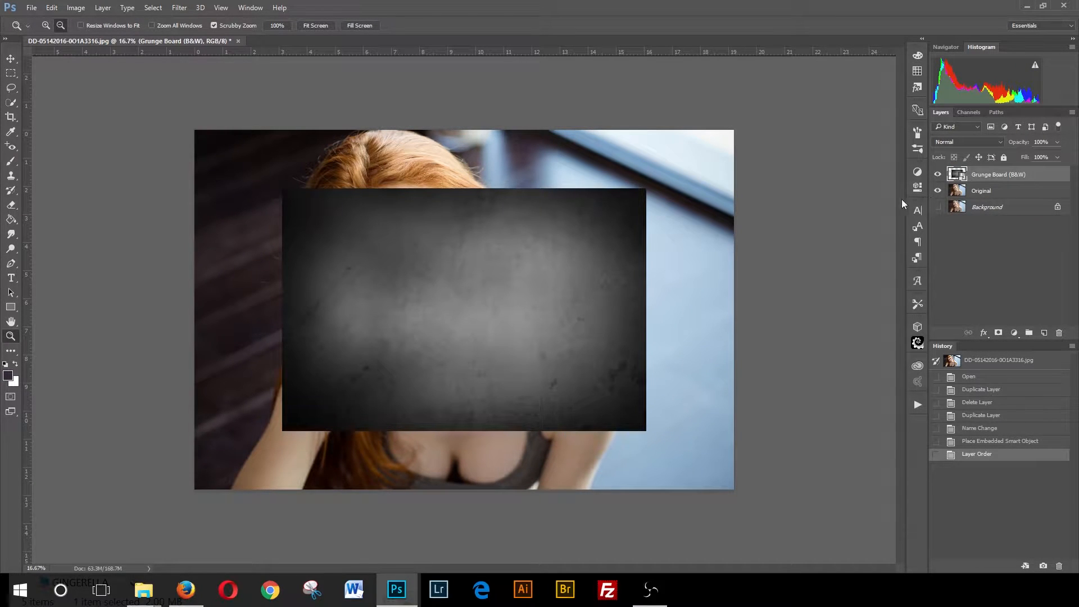
left_click(937, 207)
- Scale the grunge board with Free Transform so it covers the whole canvas
left_click(51, 8)
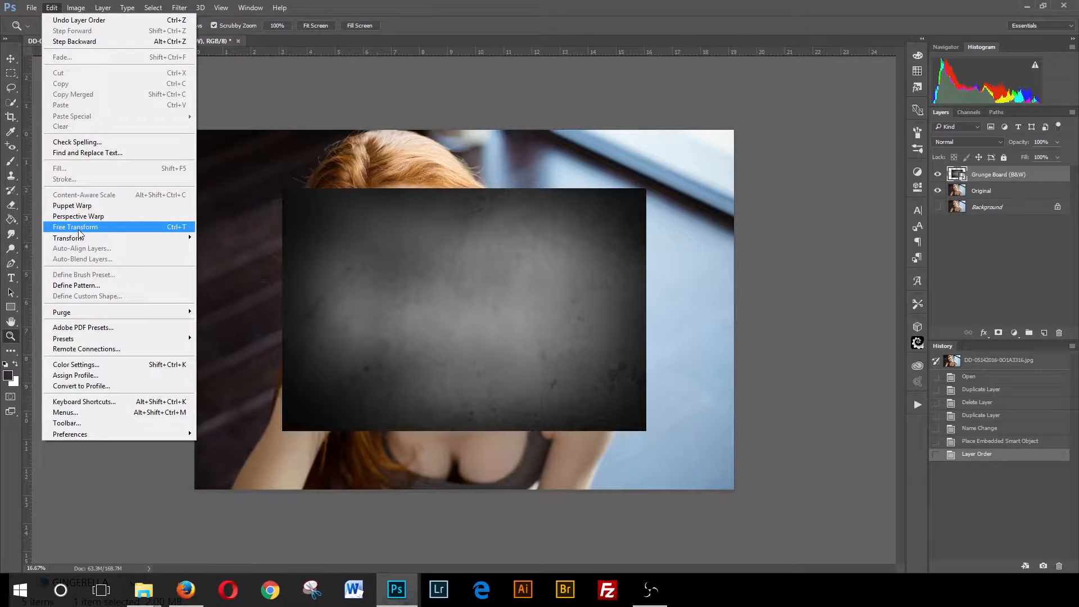
left_click(79, 228)
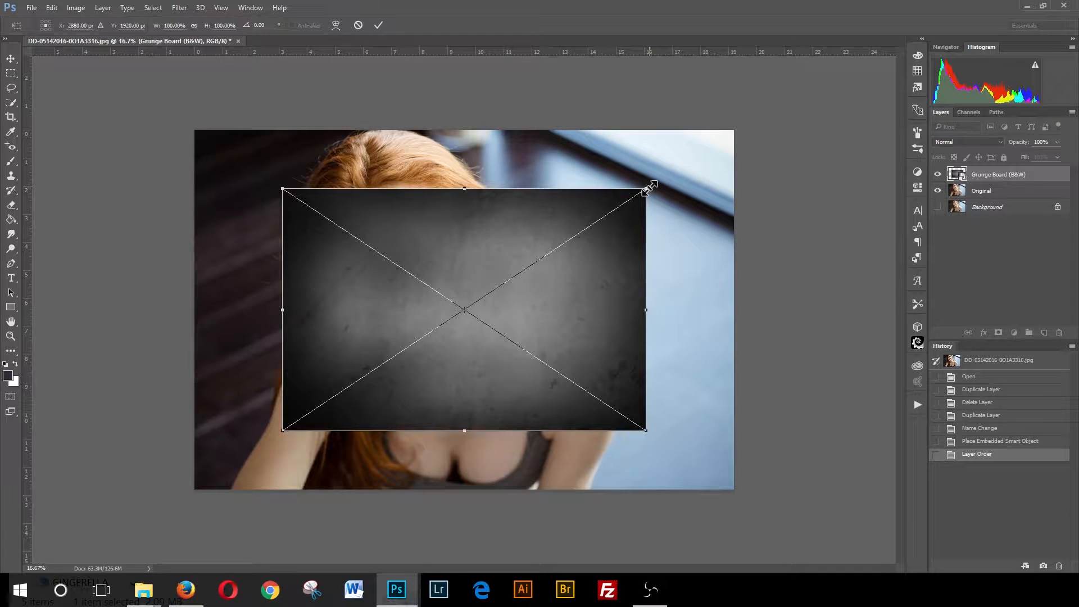
left_click_drag(650, 186, 750, 147)
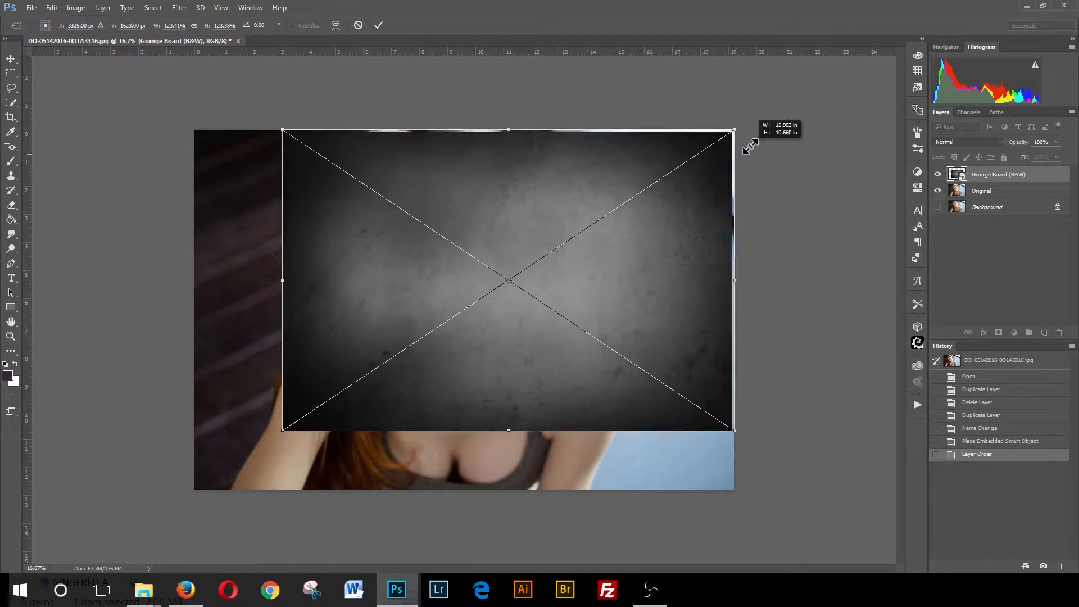
left_click_drag(282, 430, 194, 497)
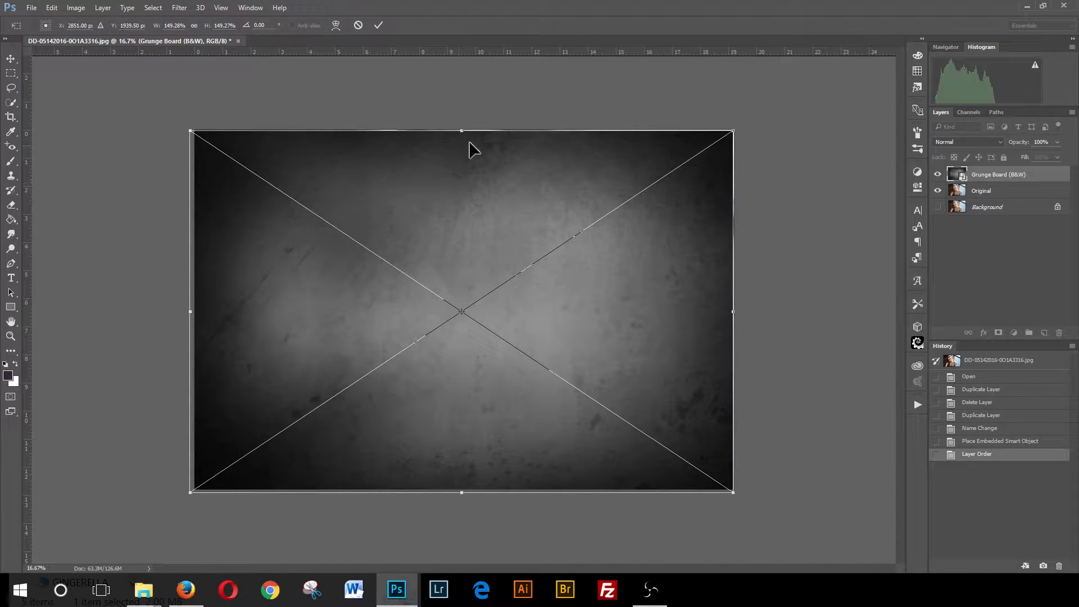
left_click_drag(464, 130, 464, 127)
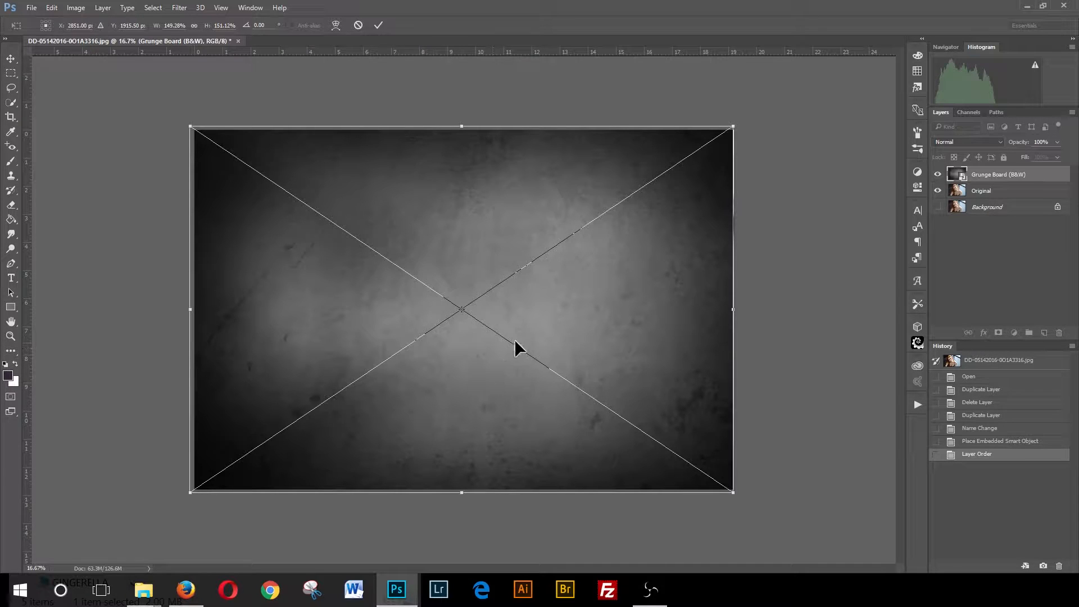
key("Return")
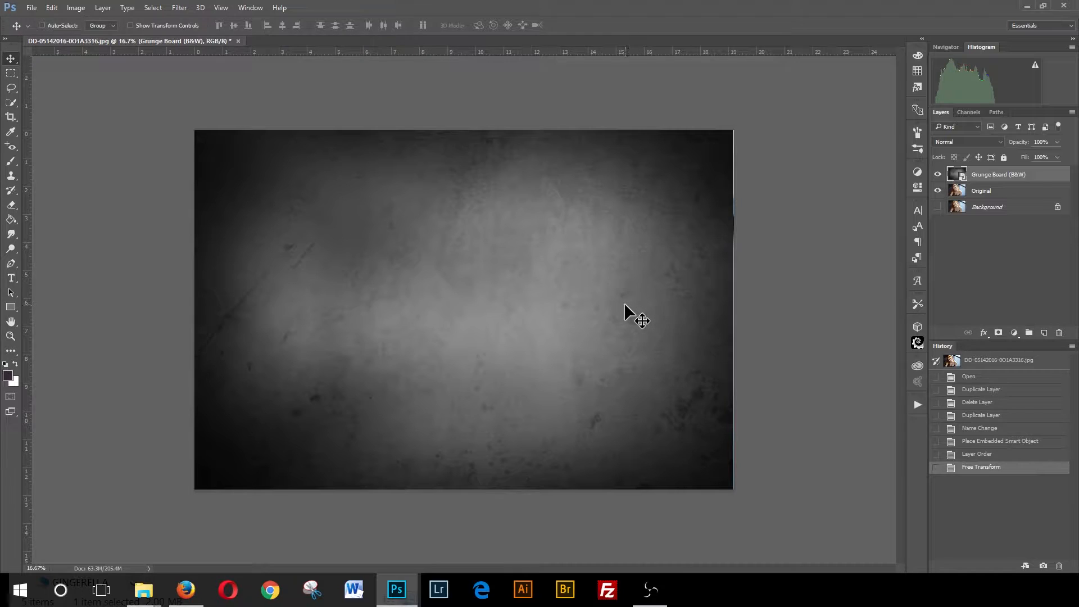
- Nudge the grunge layer slightly right and set its blend mode to Darken
key("shift+Right")
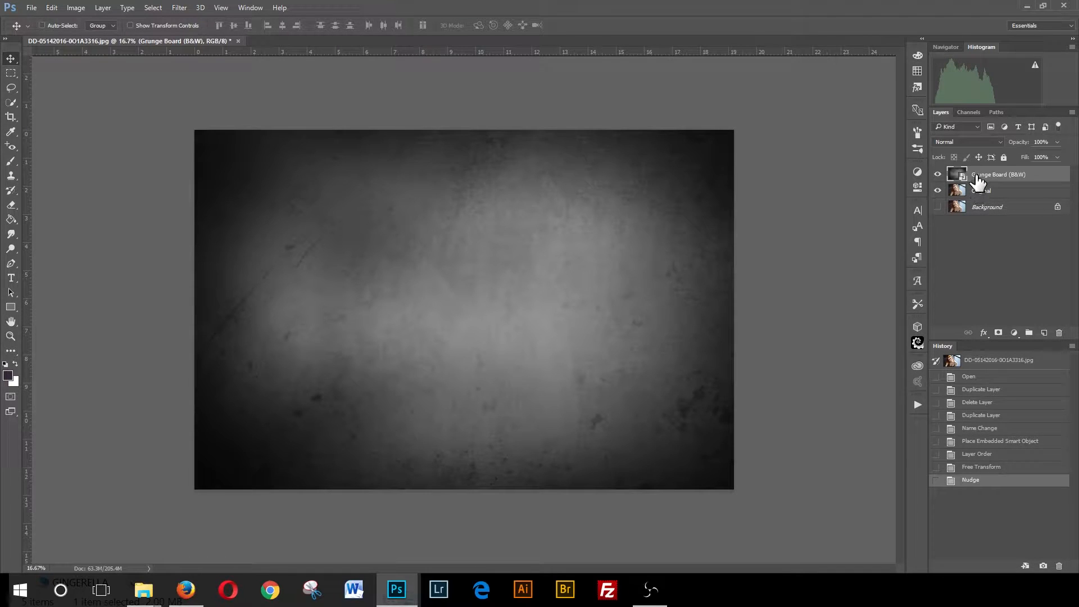
left_click(969, 142)
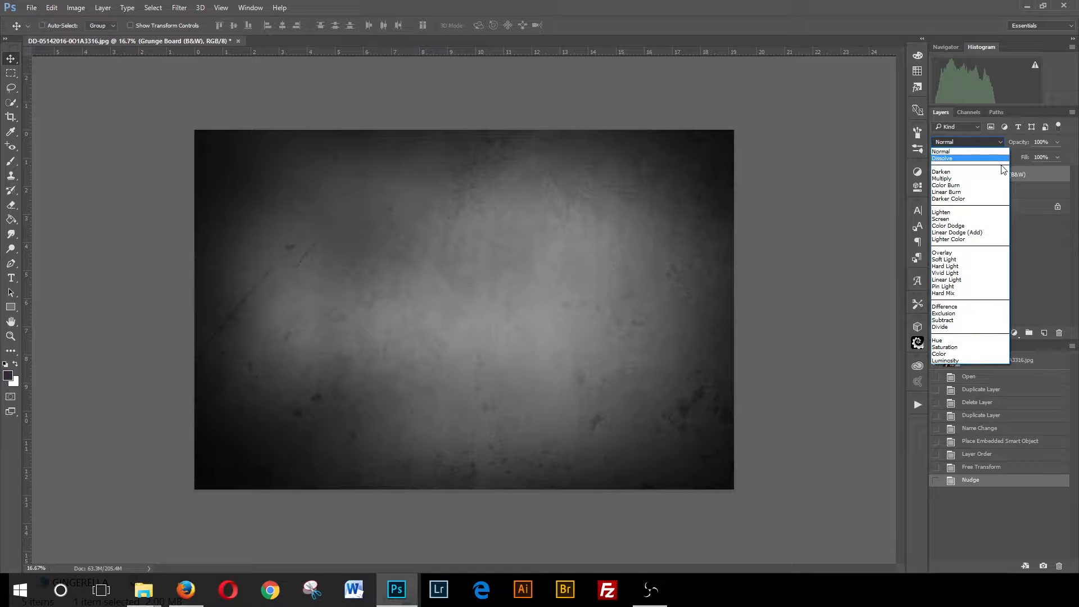
left_click(944, 174)
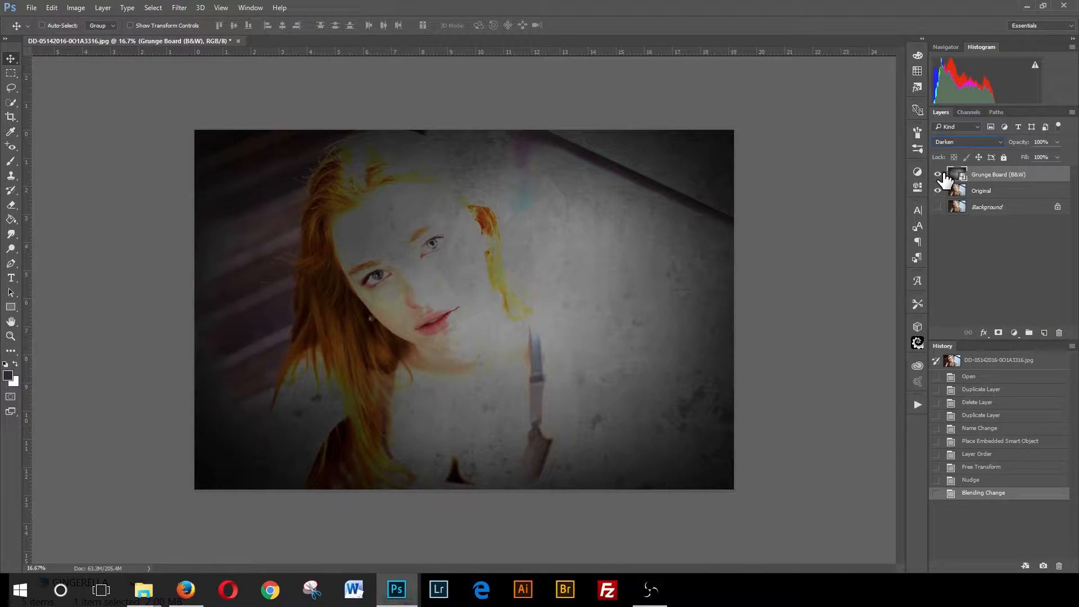
- Try the Multiply, Linear Burn, Darker Color and Lighten blend modes on the grunge board layer
key("Down")
left_click(960, 145)
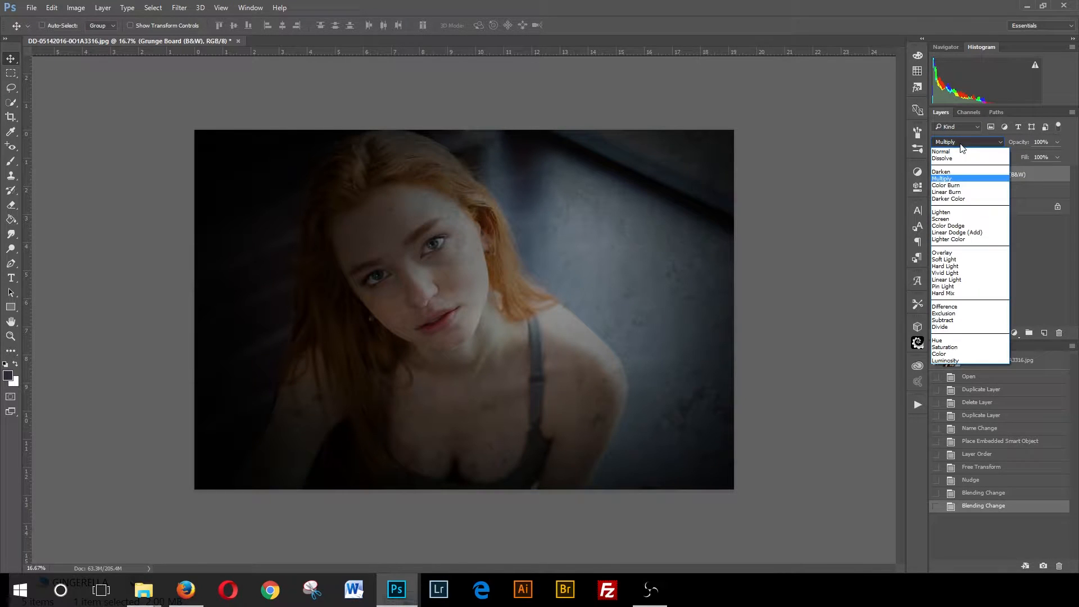
left_click(947, 192)
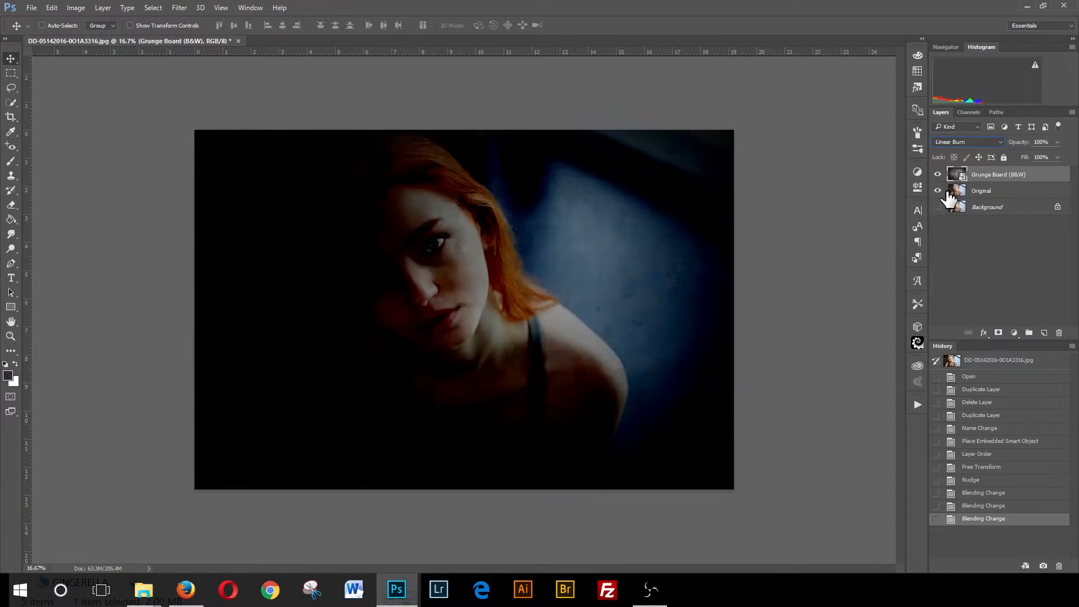
left_click(952, 141)
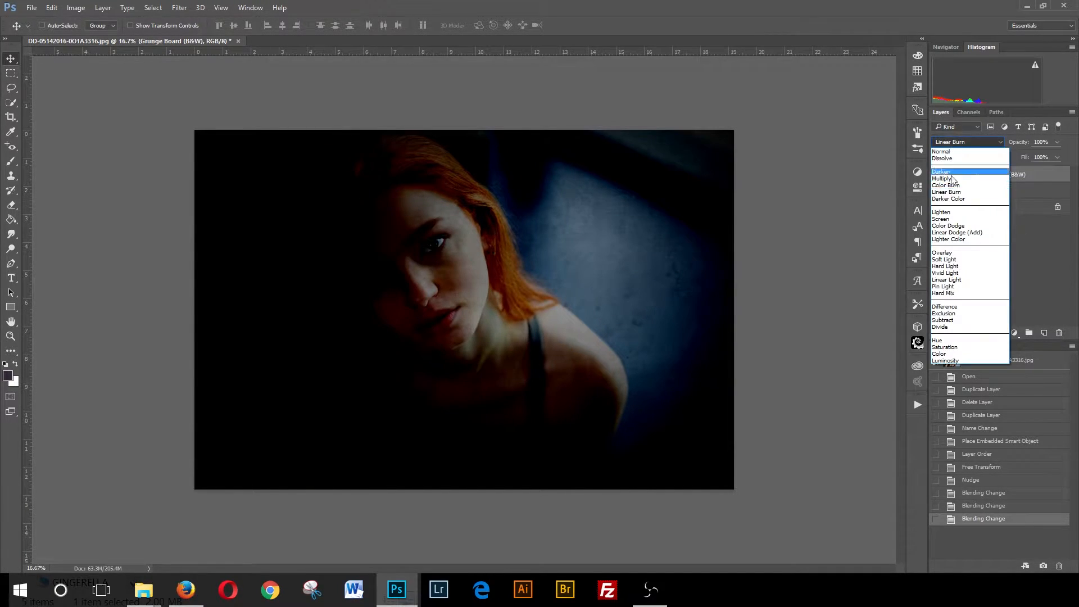
left_click(944, 197)
key("Down")
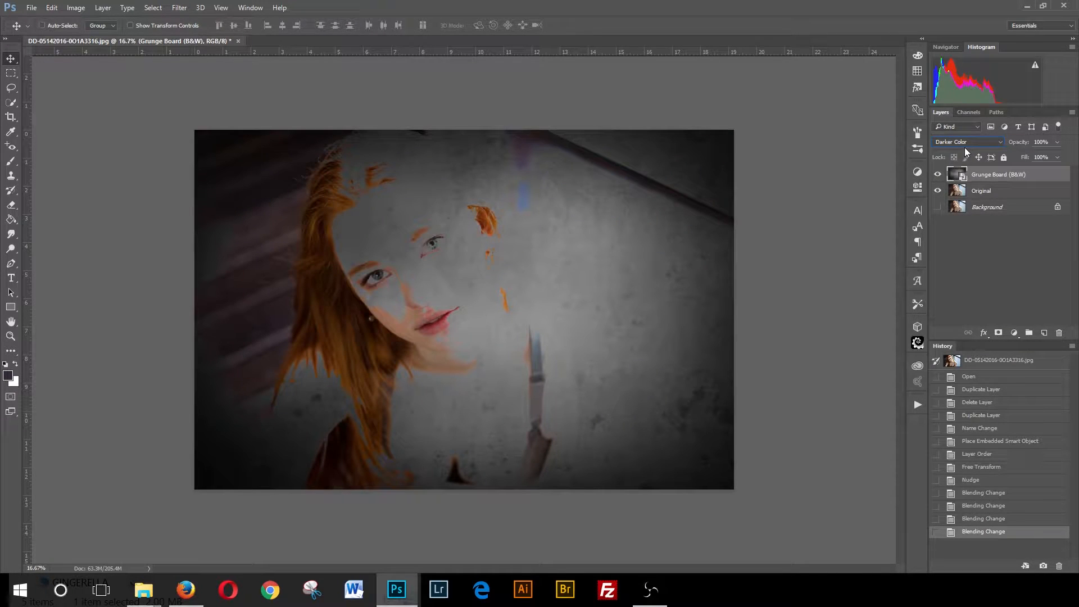
left_click(964, 145)
left_click(951, 176)
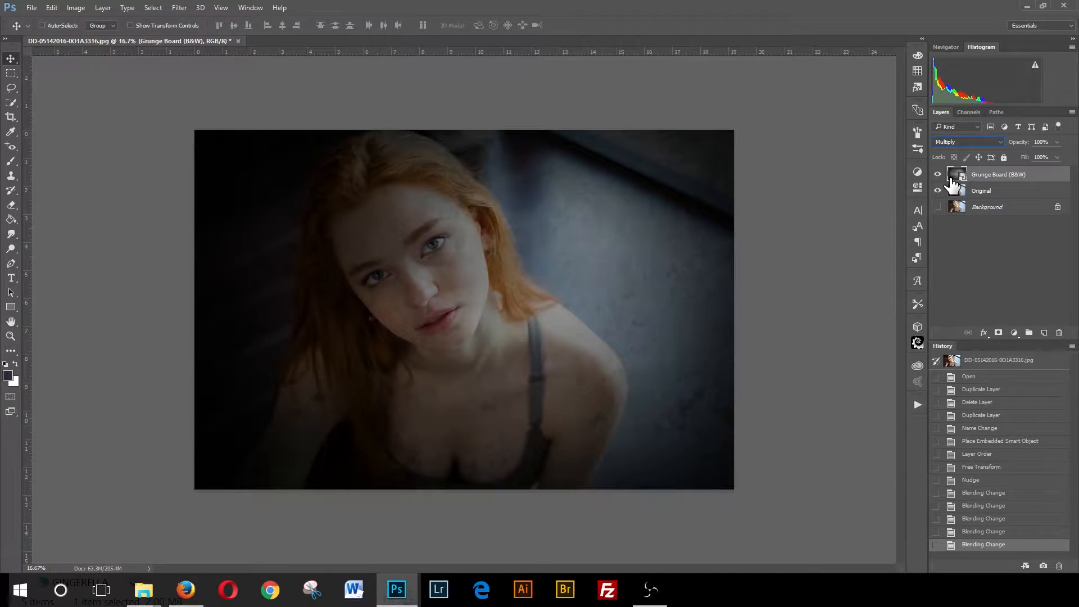
left_click(1001, 142)
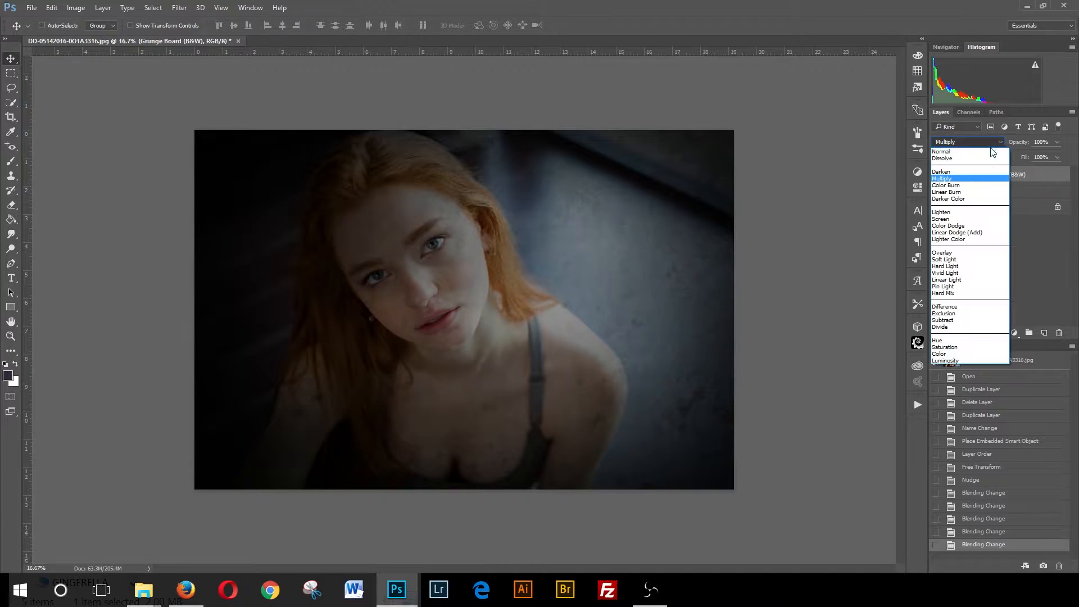
left_click(948, 213)
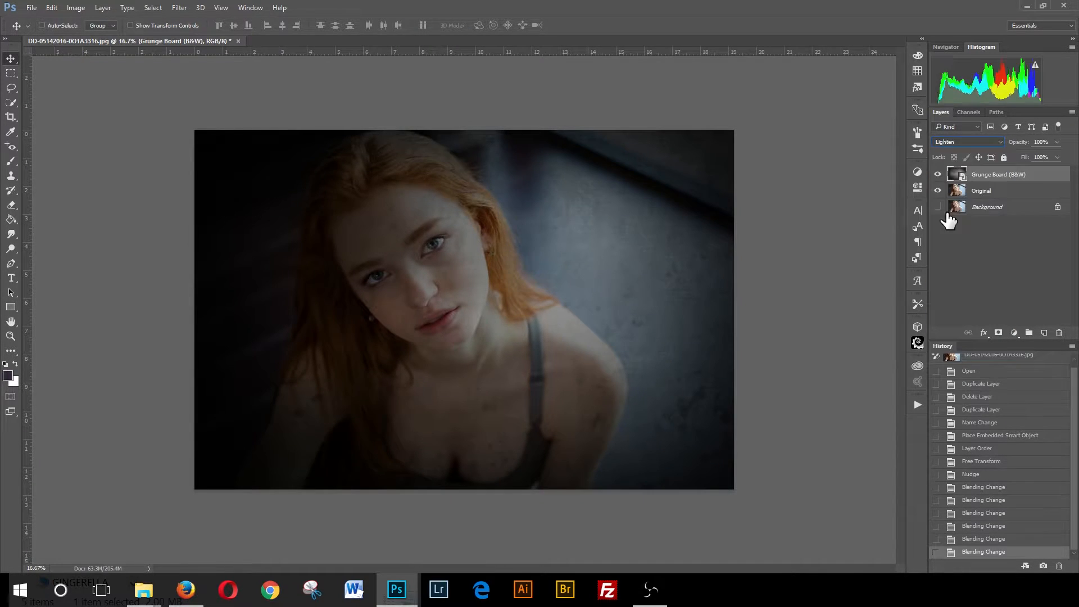
- Try the Screen, Color Dodge, Linear Dodge (Add) and Overlay blend modes on the grunge board layer
left_click(996, 142)
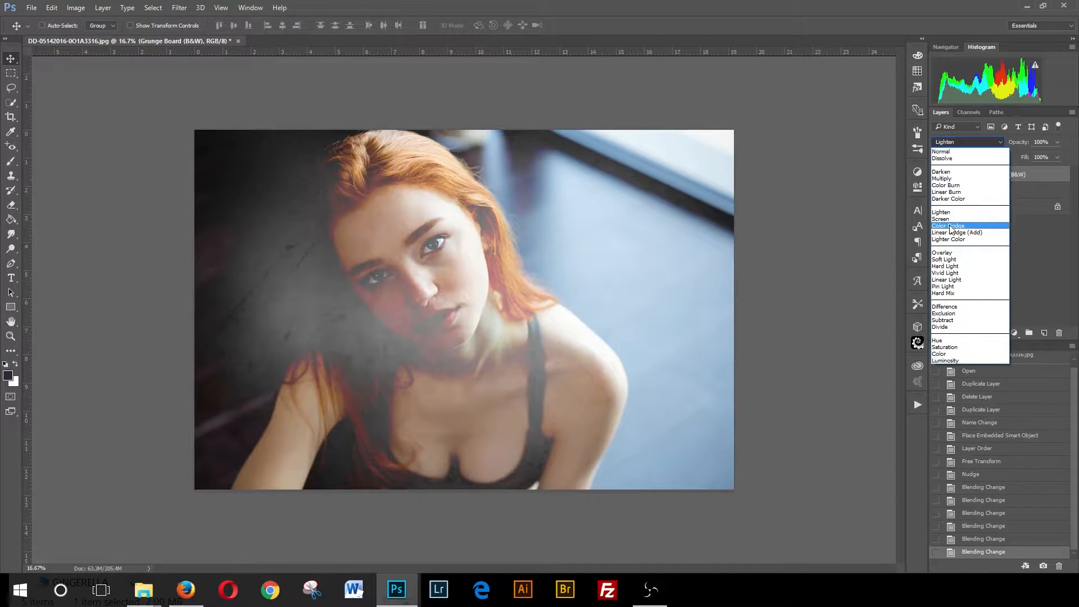
left_click(967, 219)
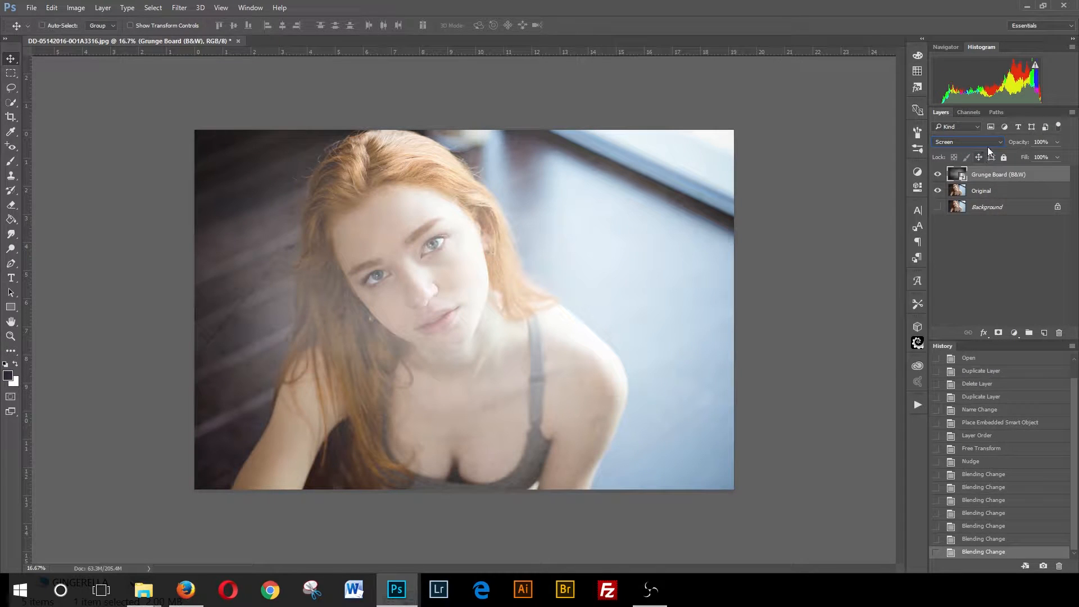
left_click(990, 144)
left_click(961, 215)
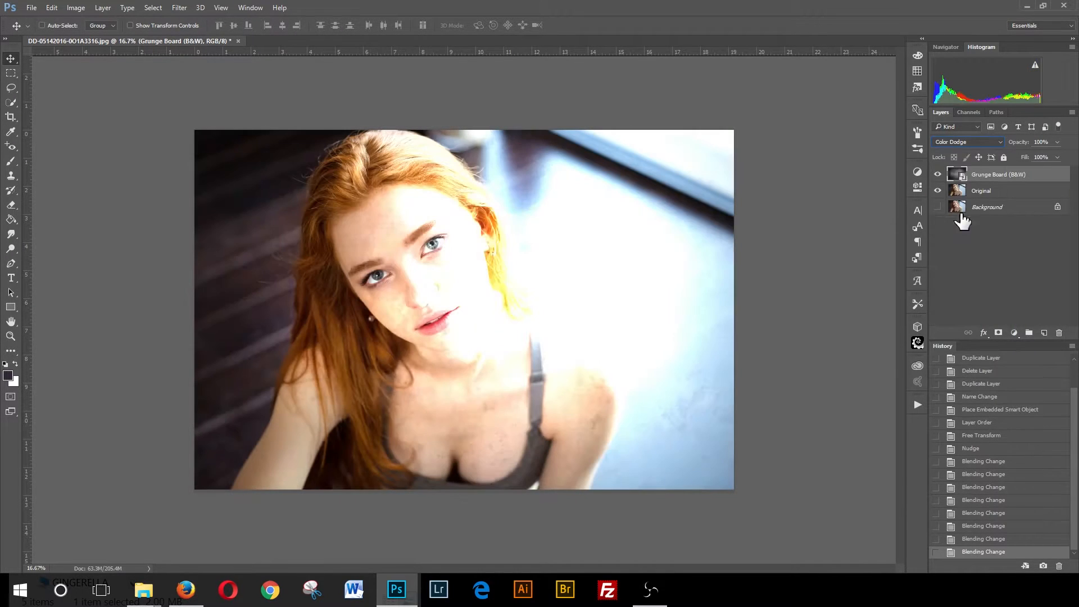
left_click(967, 142)
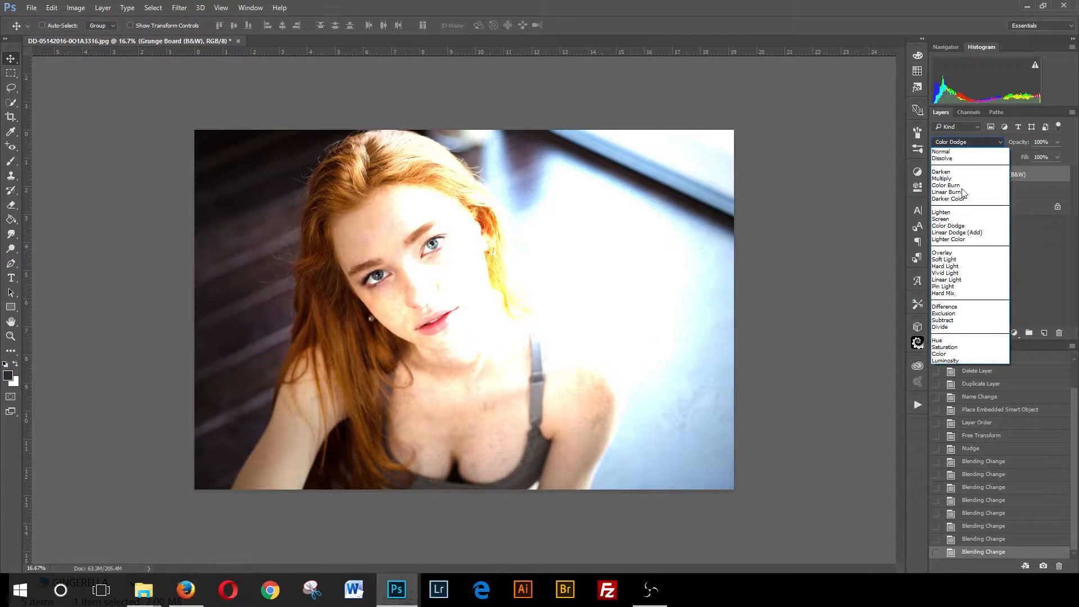
left_click(957, 232)
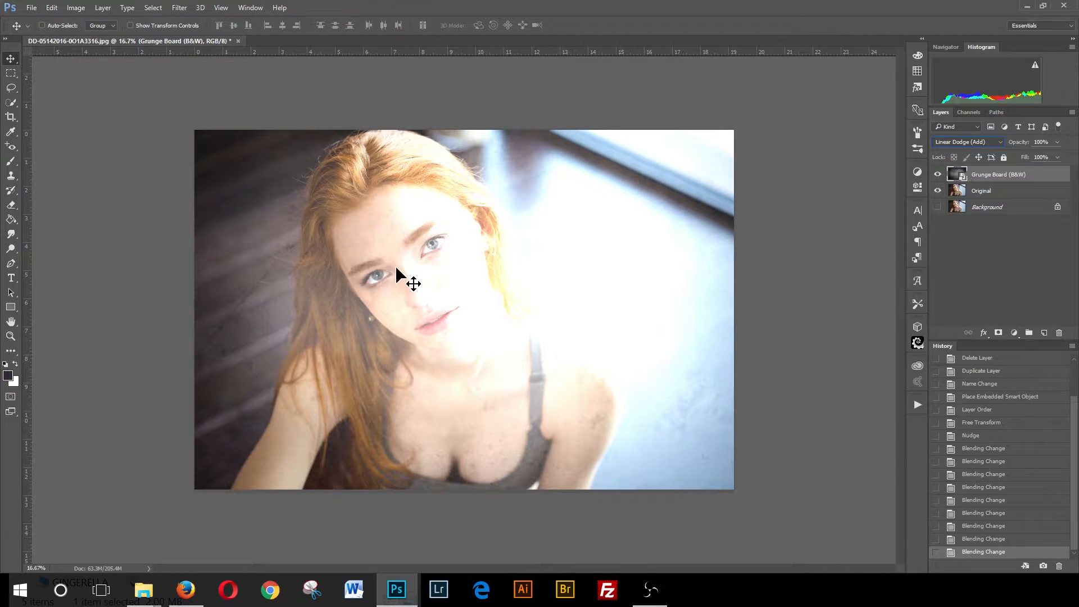
left_click(999, 143)
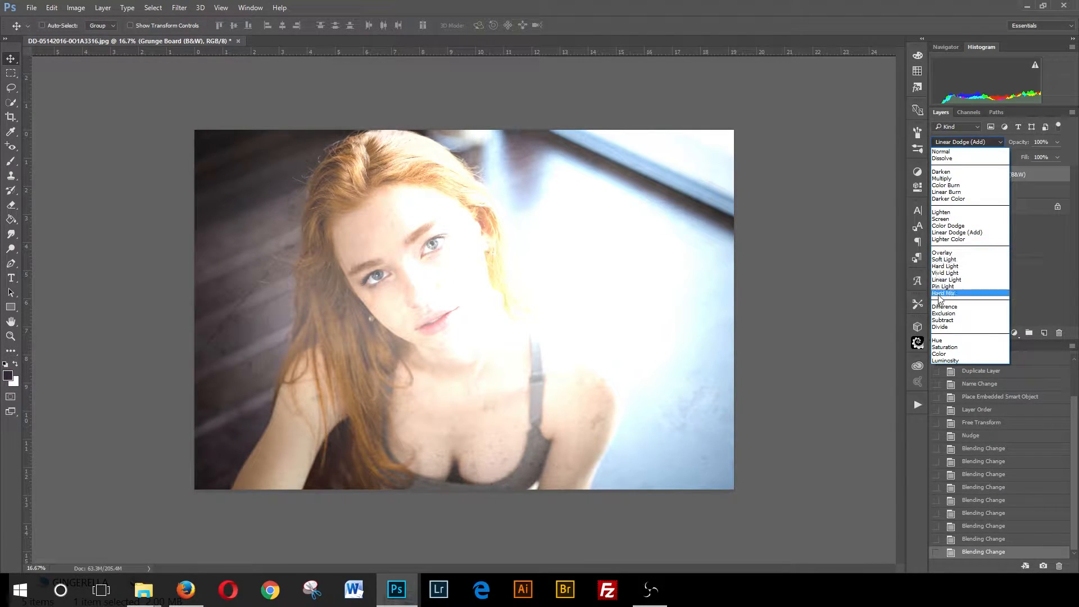
left_click(940, 254)
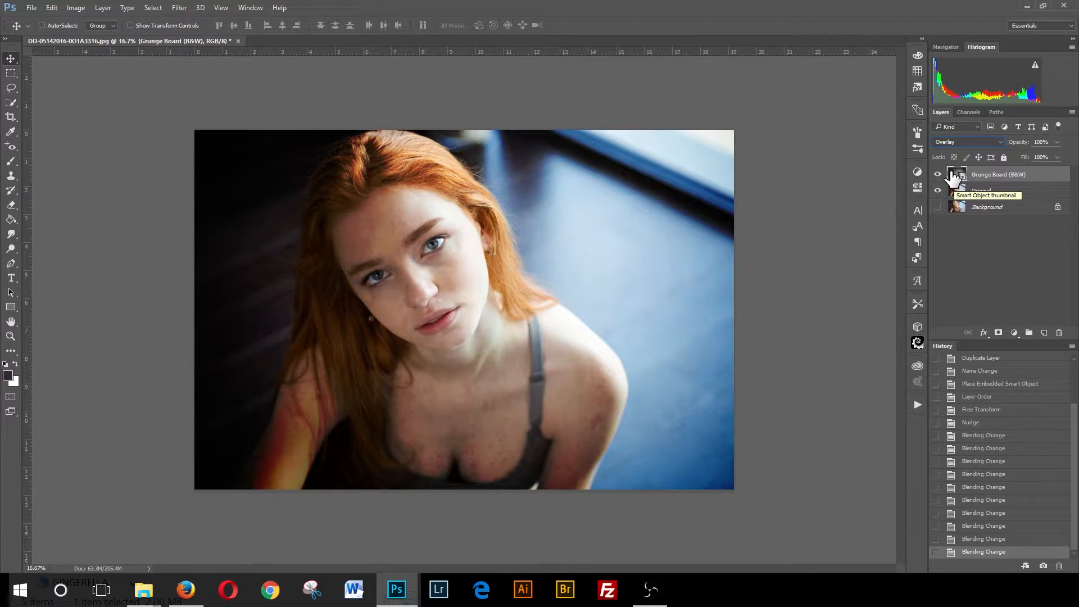
- Compare Soft Light, Overlay, Difference, Exclusion, Hue and Luminosity blend modes on the grunge board layer
left_click(965, 143)
left_click(949, 259)
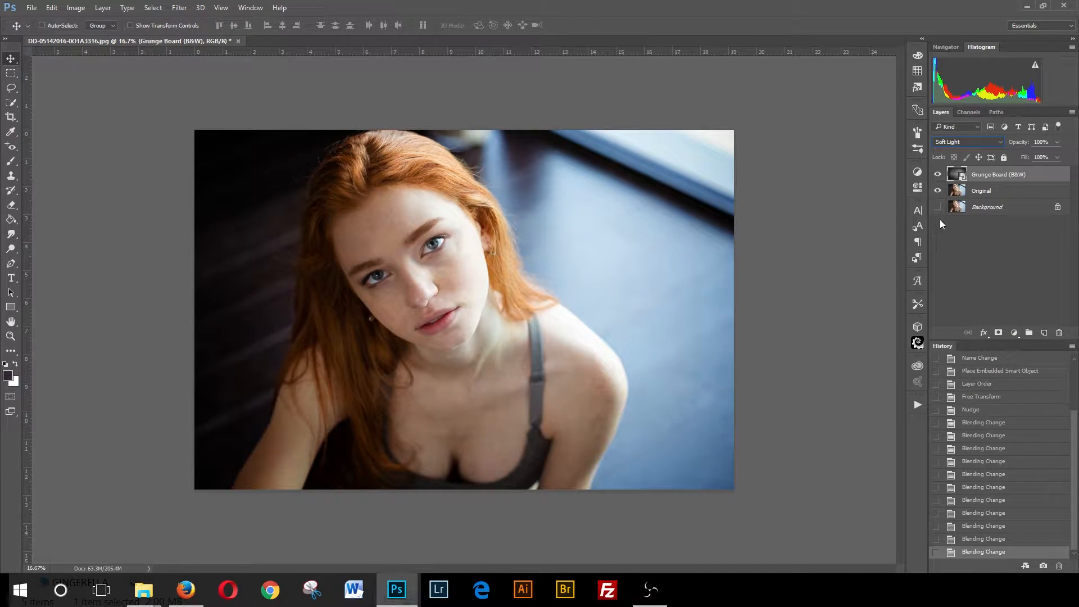
left_click(984, 140)
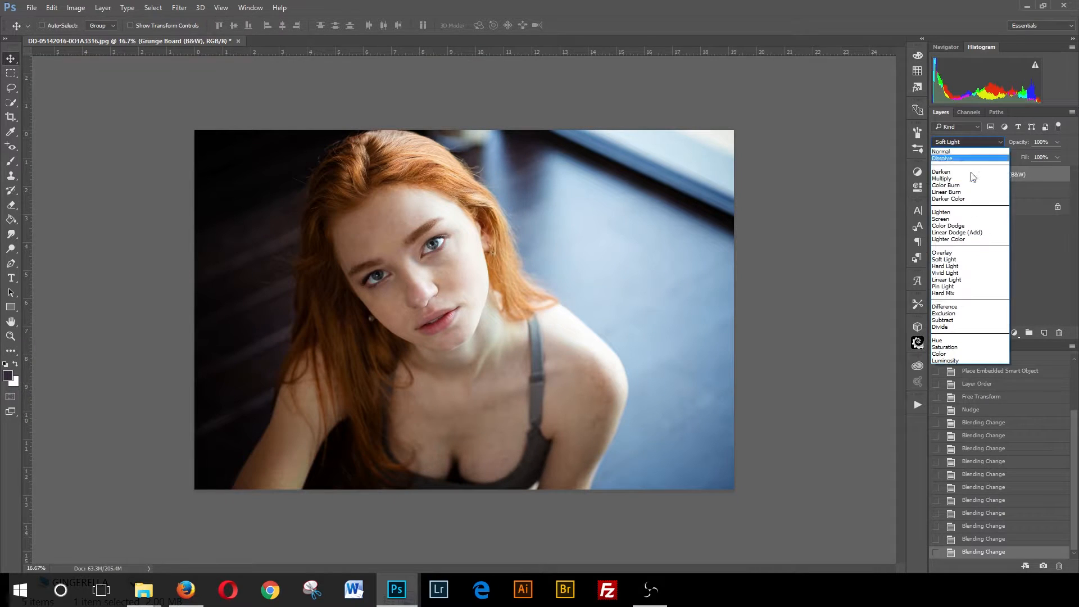
left_click(952, 252)
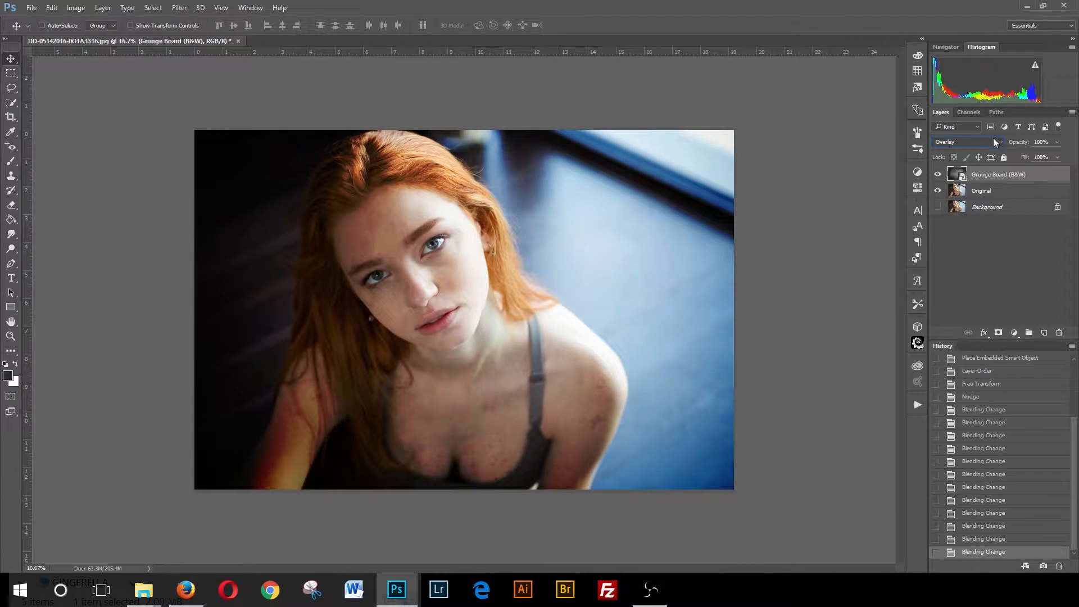
left_click(993, 142)
left_click(956, 262)
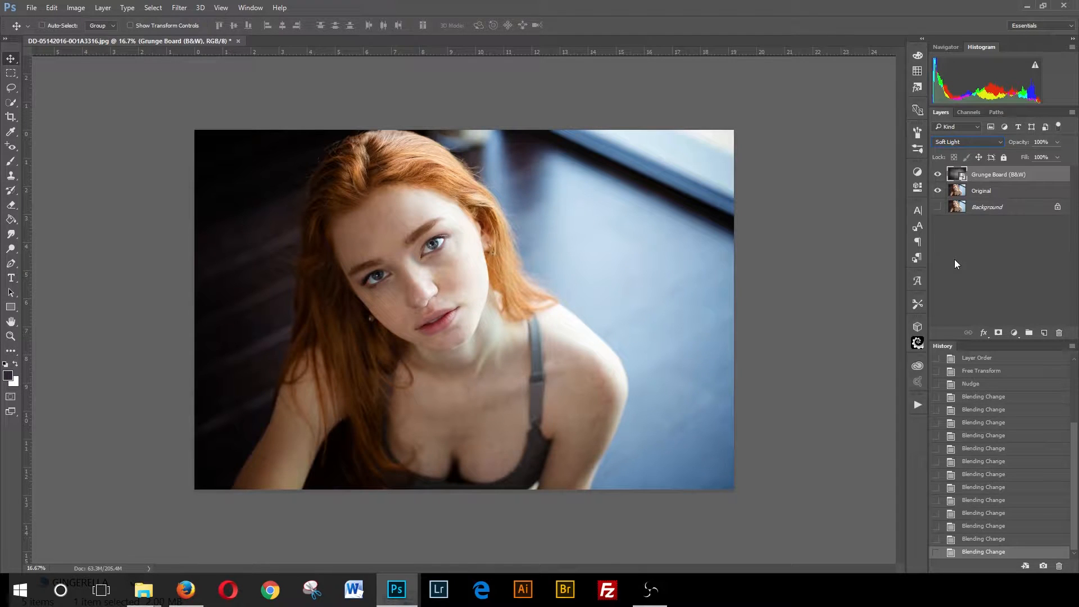
left_click(977, 142)
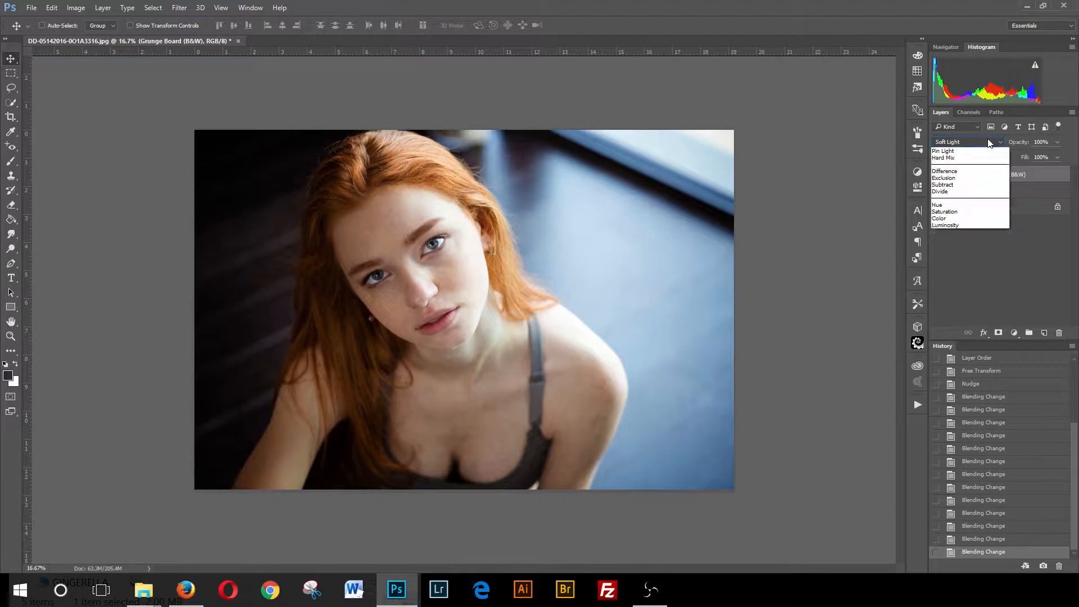
left_click(942, 306)
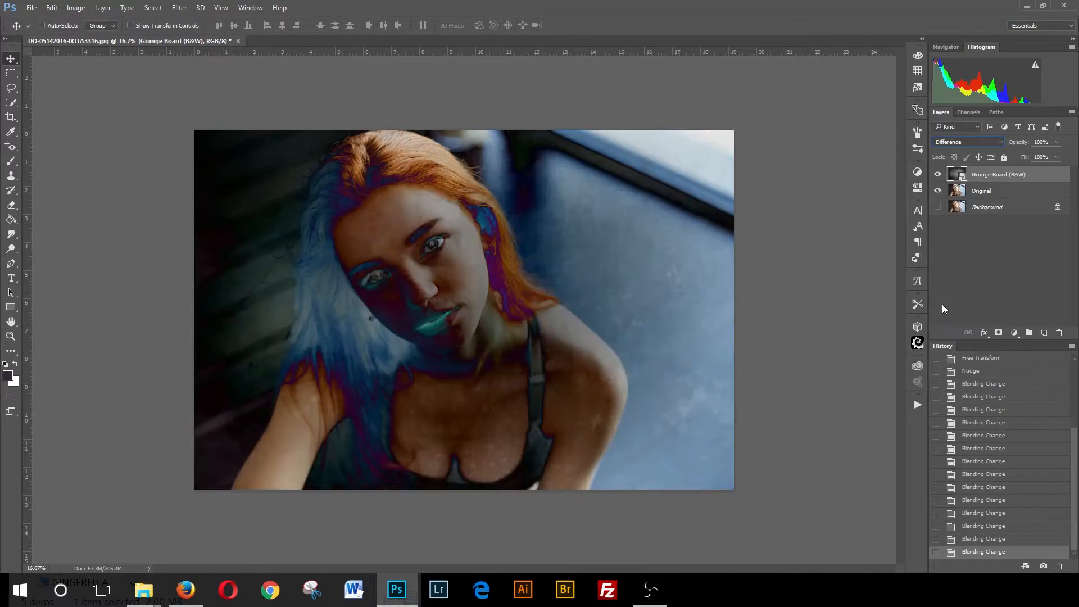
key("Down")
key("Down")
key("Down")
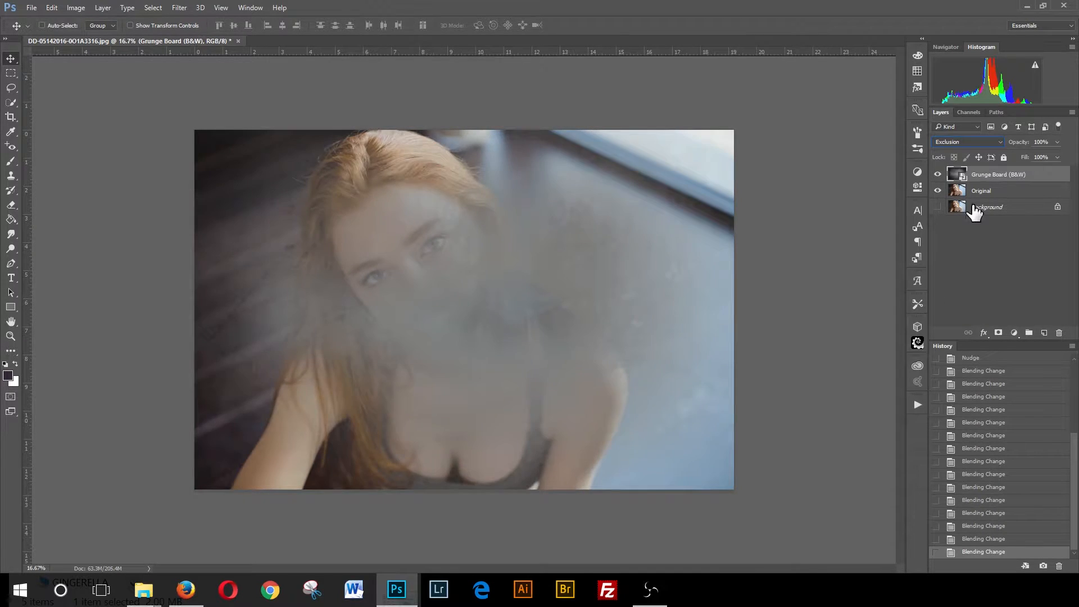
key("Down")
key("Down")
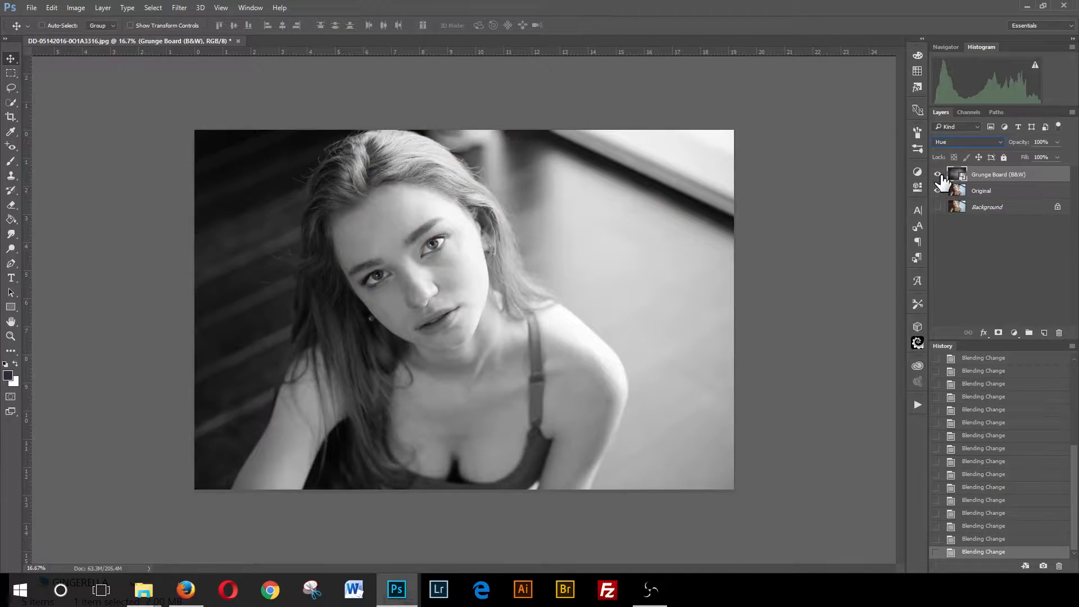
- Set the grunge board layer's blend mode to Soft Light
key("Up")
key("Up")
key("Up")
key("Up")
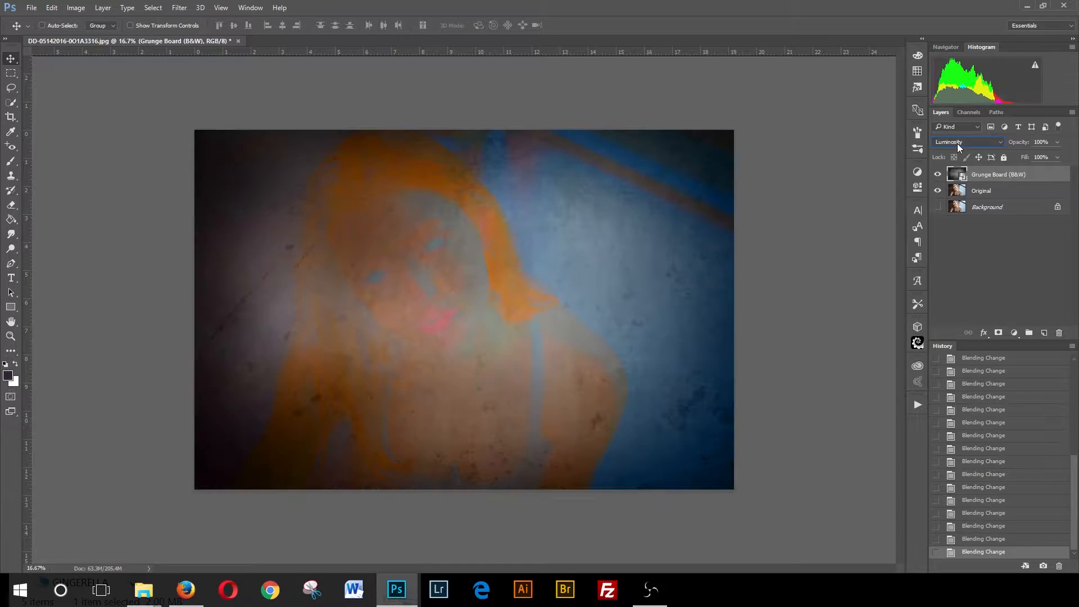
left_click(956, 144)
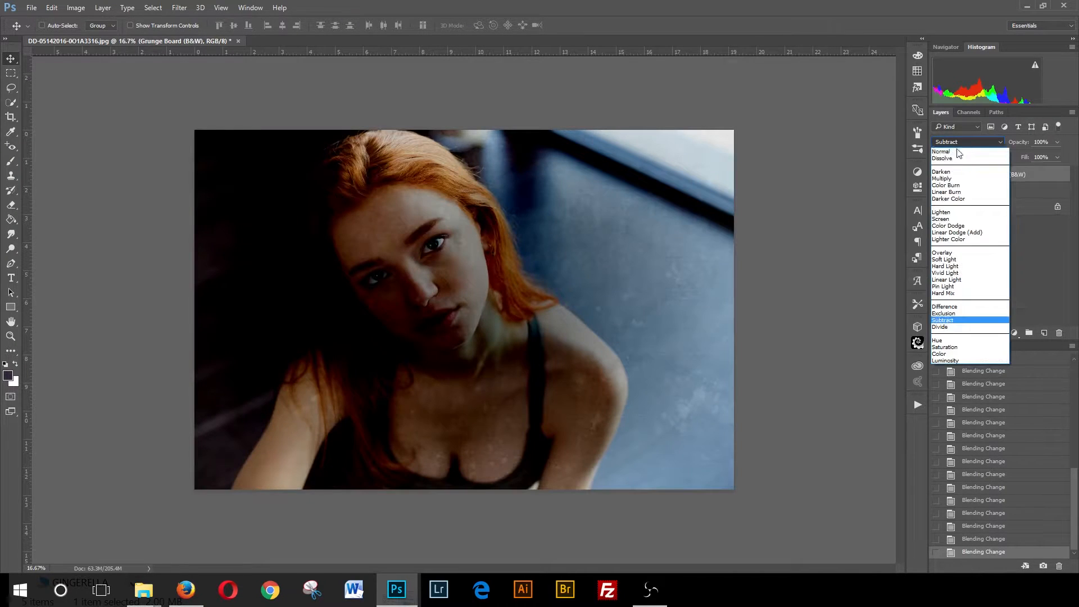
left_click(936, 258)
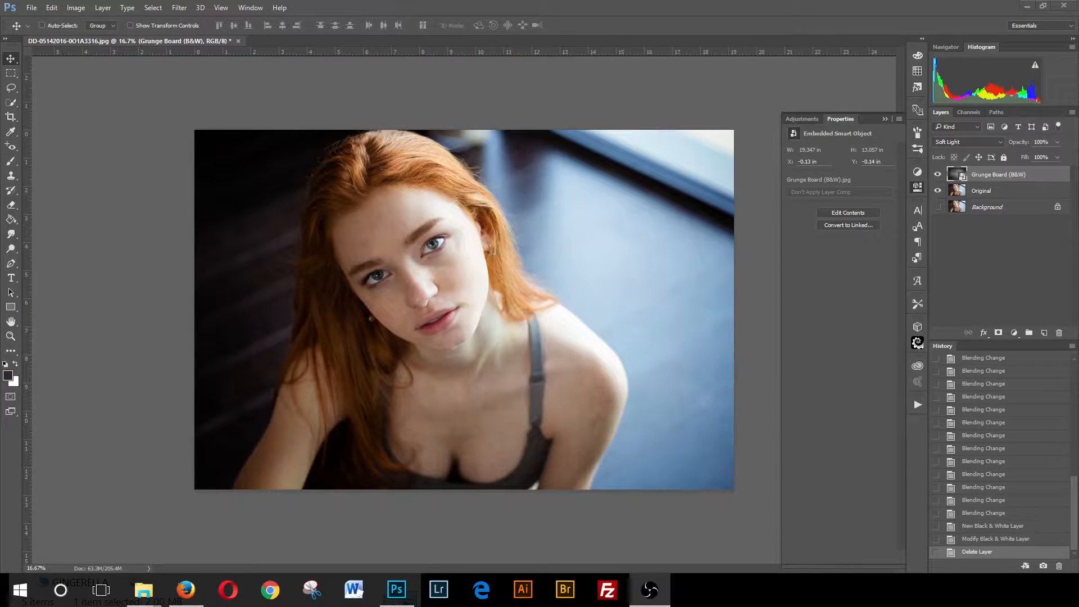
- Add a Black & White adjustment layer above the grunge board and set its preset to Green Filter
left_click(1013, 333)
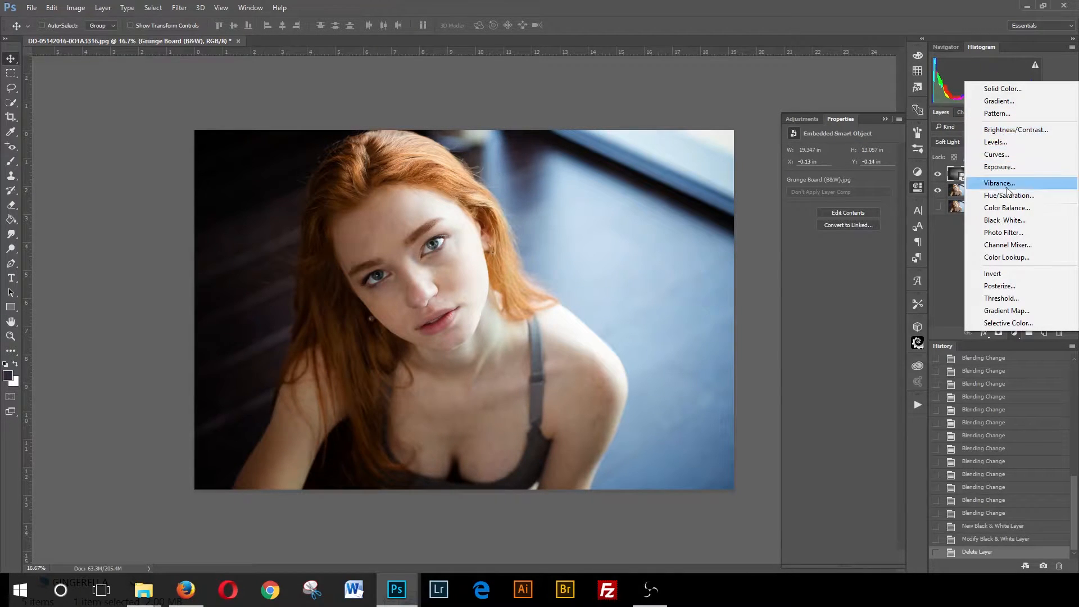
left_click(1005, 220)
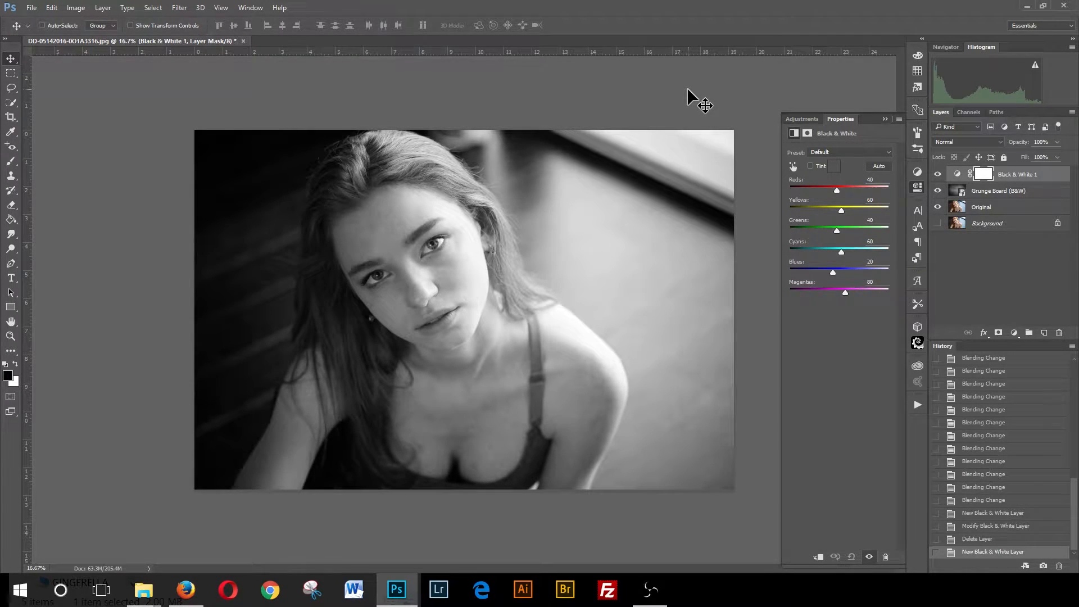
left_click(841, 153)
left_click(829, 182)
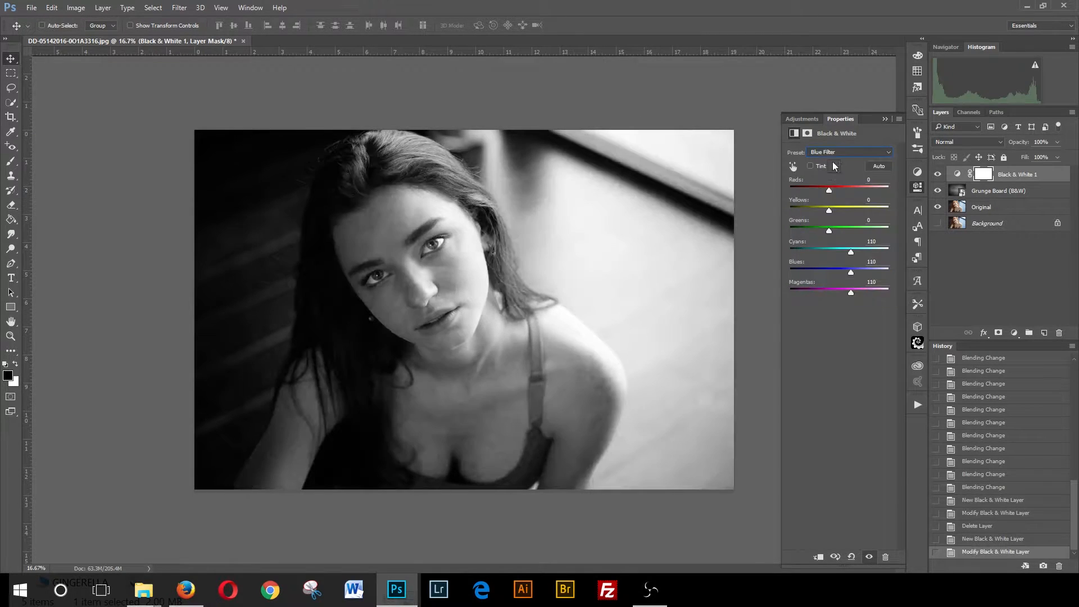
left_click(836, 152)
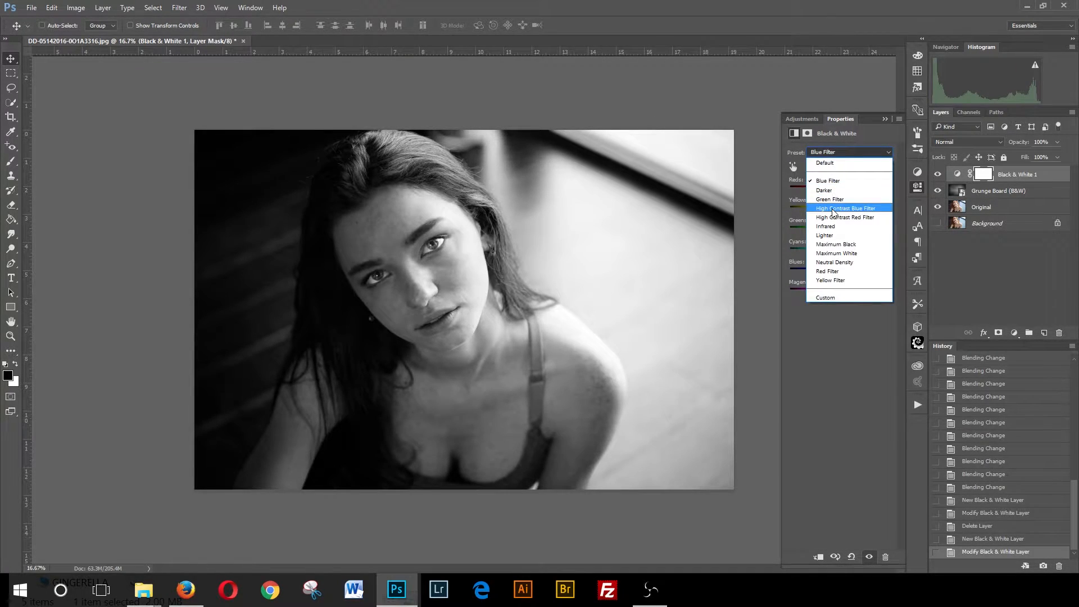
left_click(837, 208)
left_click(840, 153)
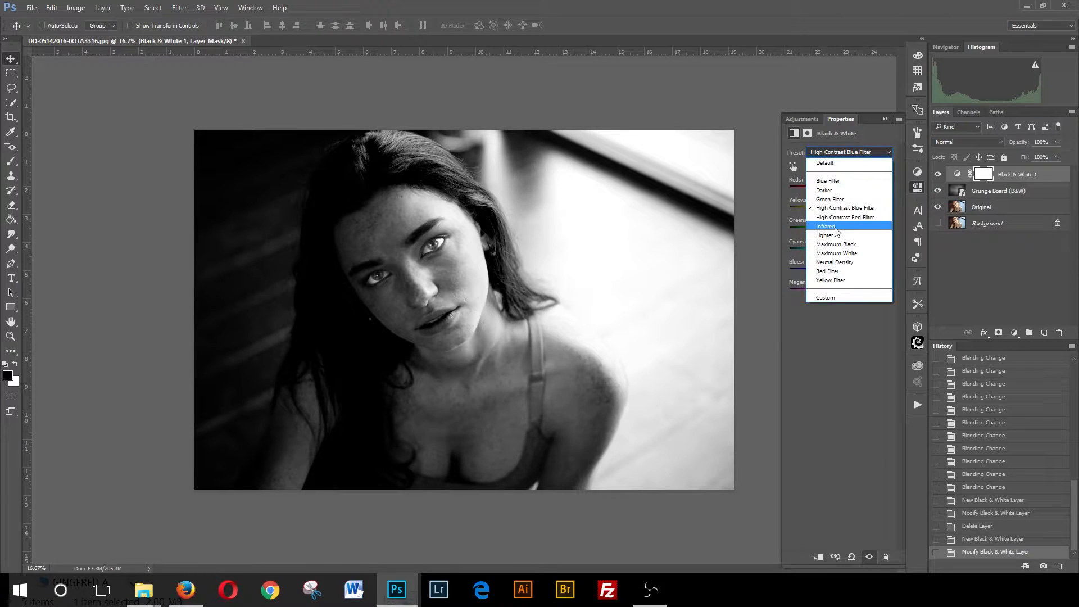
left_click(836, 238)
left_click(831, 153)
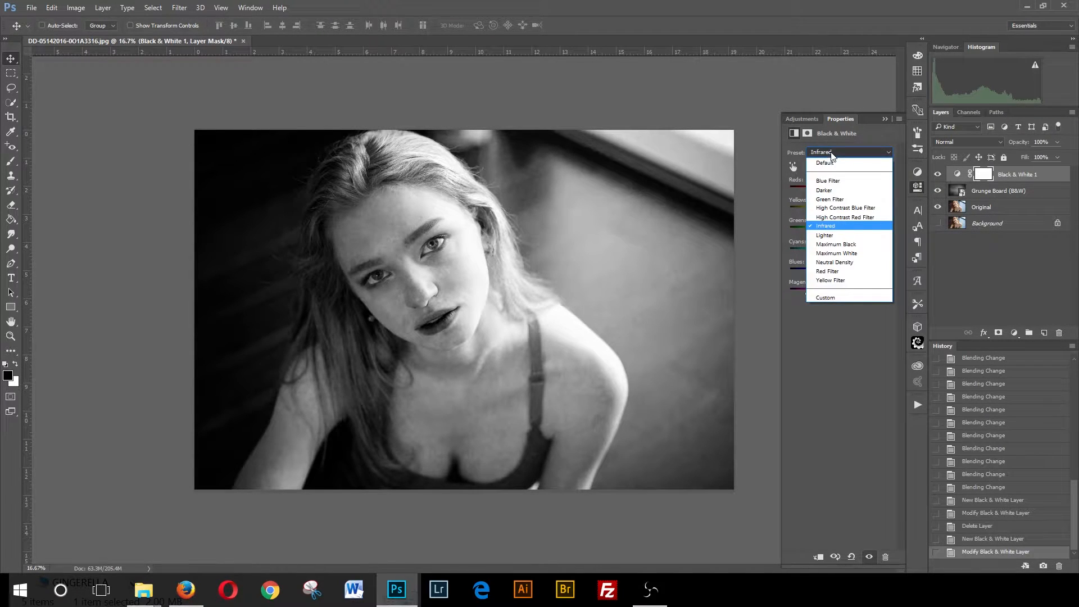
left_click(831, 199)
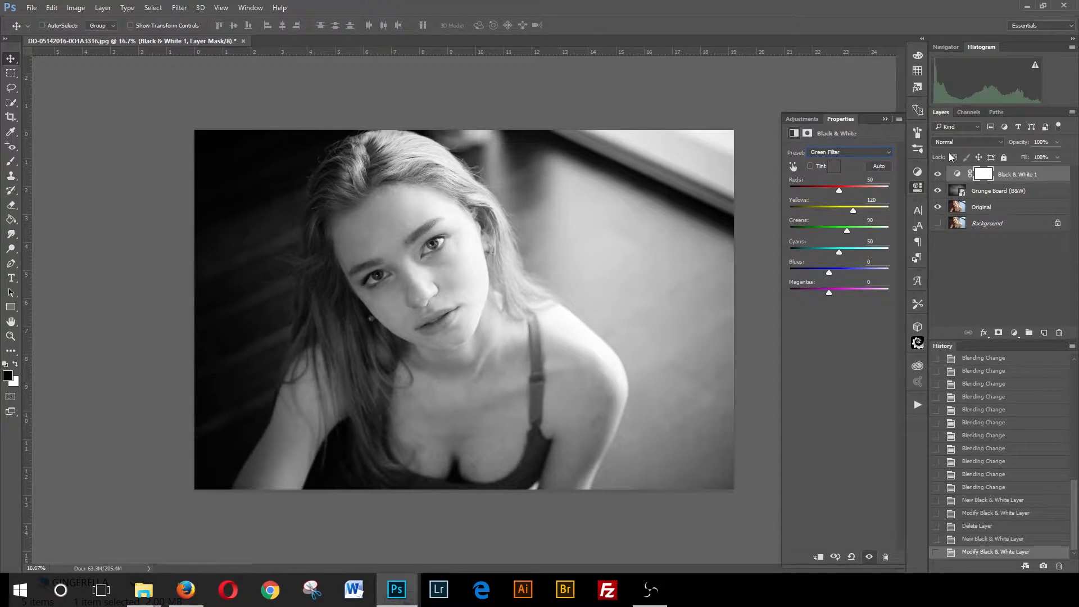
- Set the Black & White adjustment layer's opacity to 50%
left_click(1007, 176)
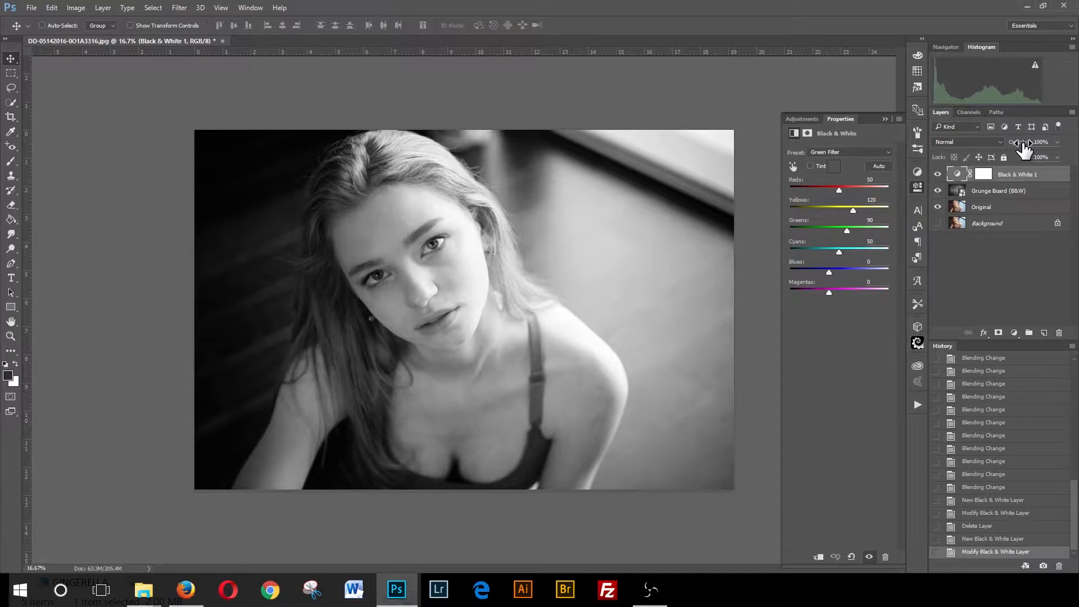
left_click(1057, 142)
left_click(1048, 141)
type("50")
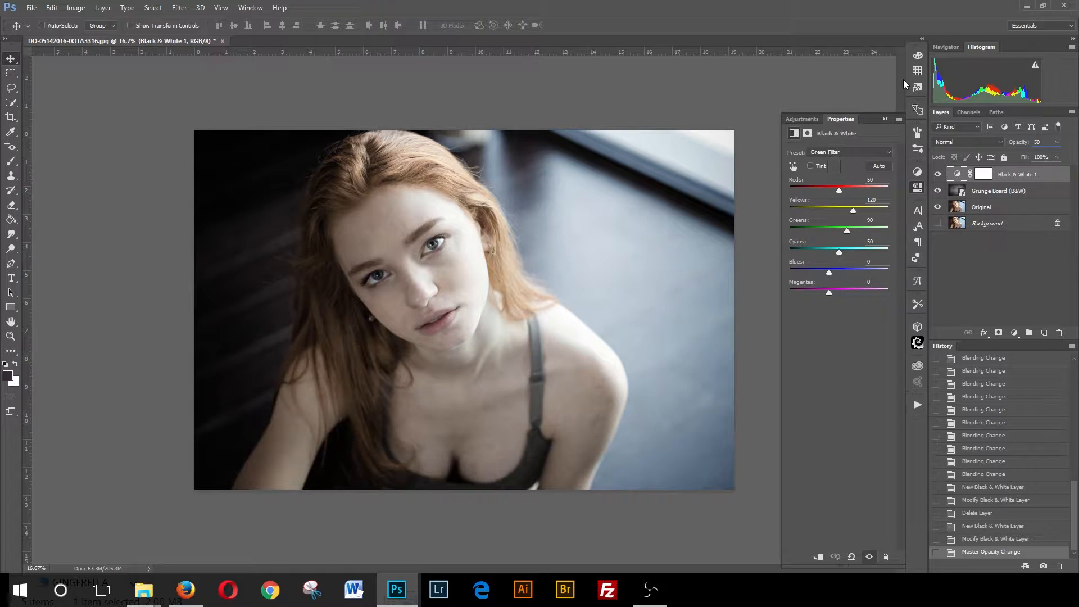
left_click(1002, 273)
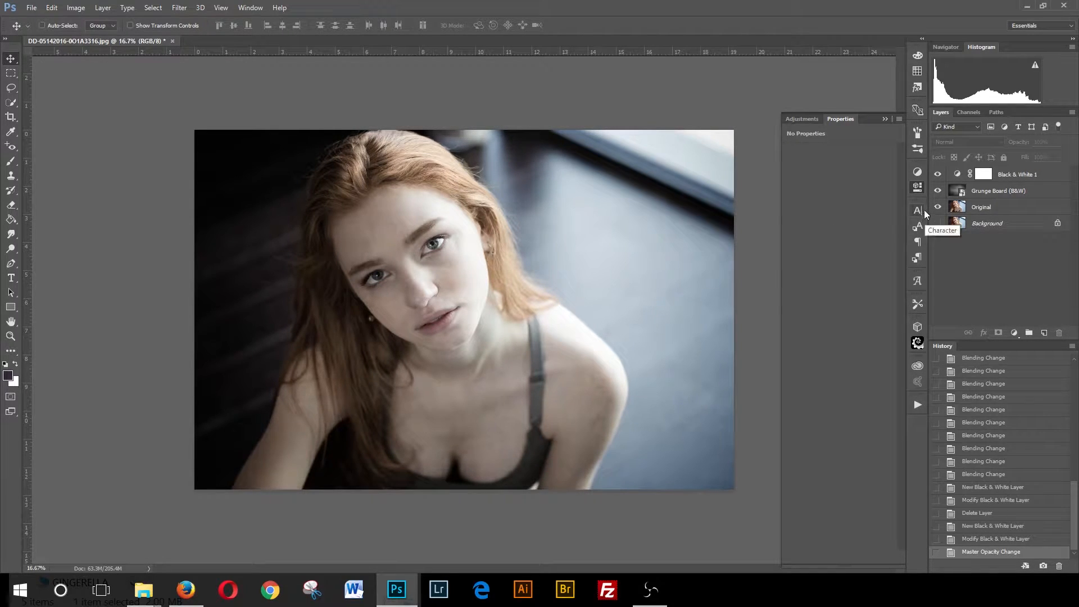
- Add a Levels adjustment layer above the Black & White layer and switch it to the Green channel
left_click(1015, 333)
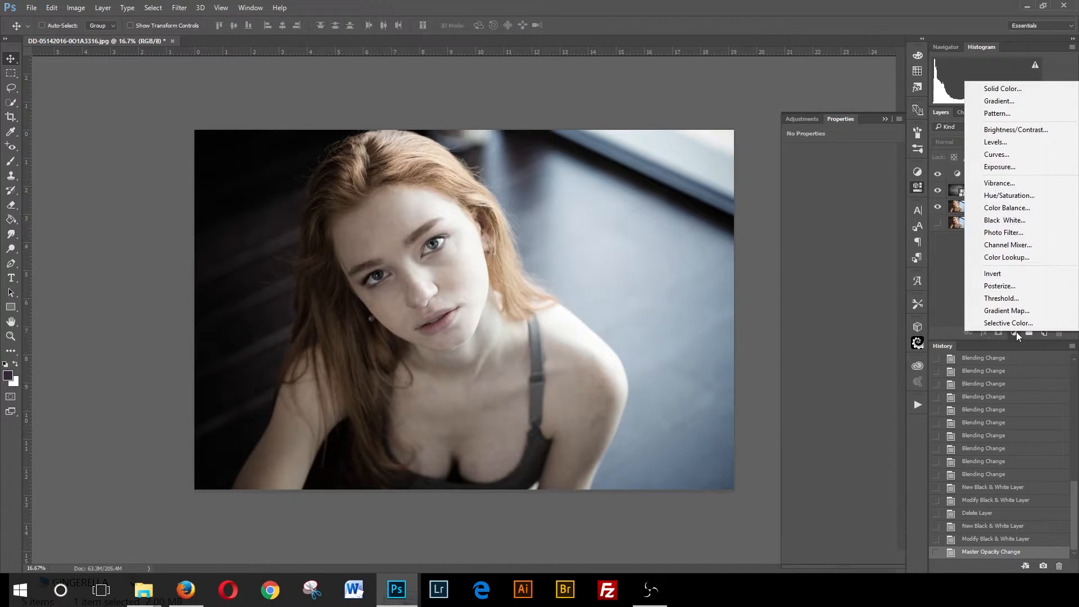
left_click(1000, 147)
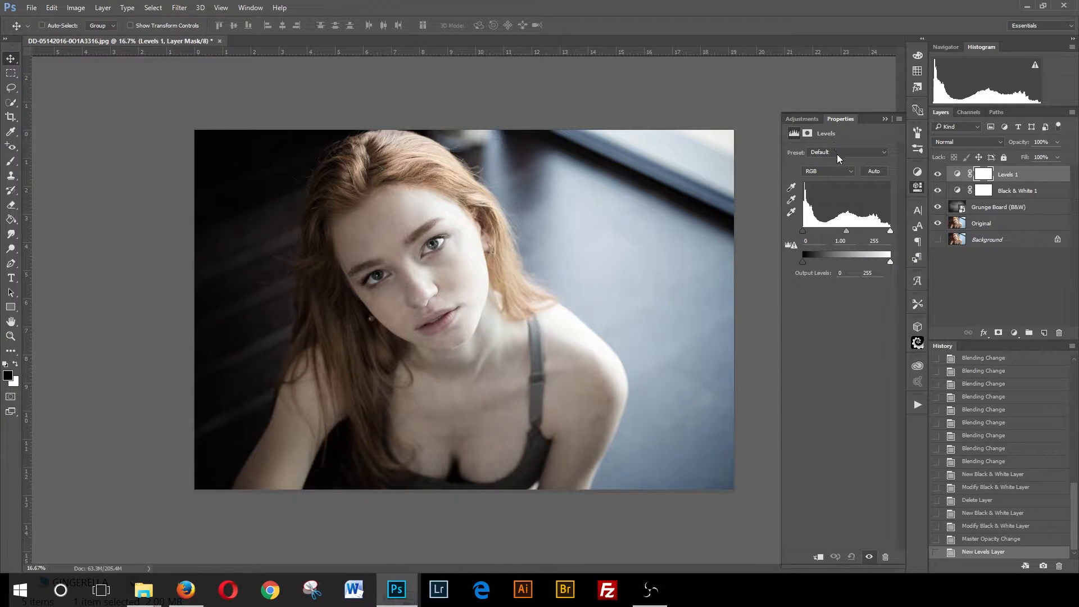
left_click(833, 171)
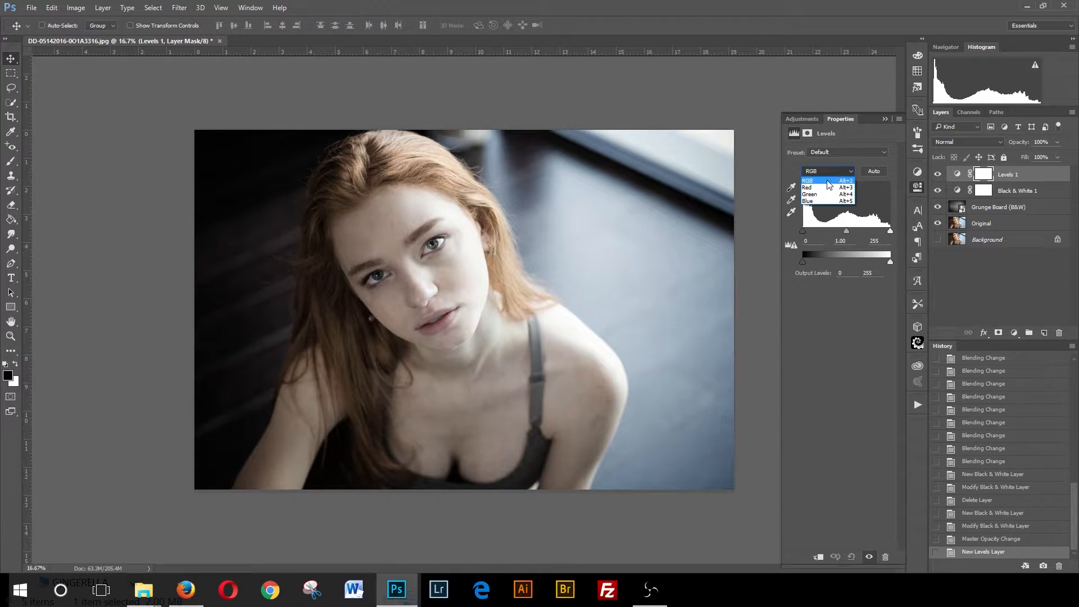
left_click(816, 197)
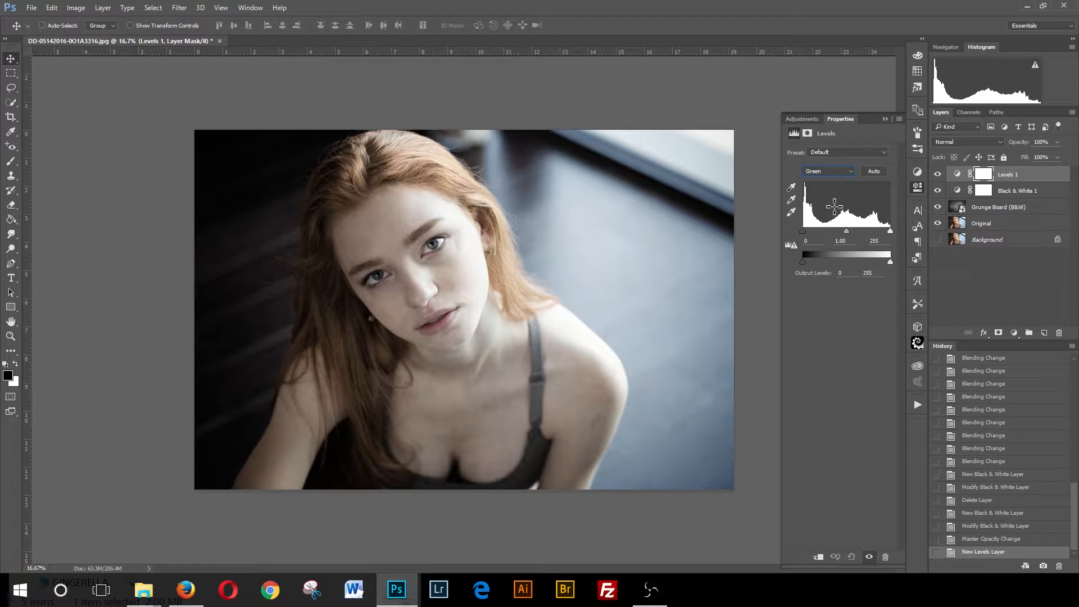
left_click(843, 173)
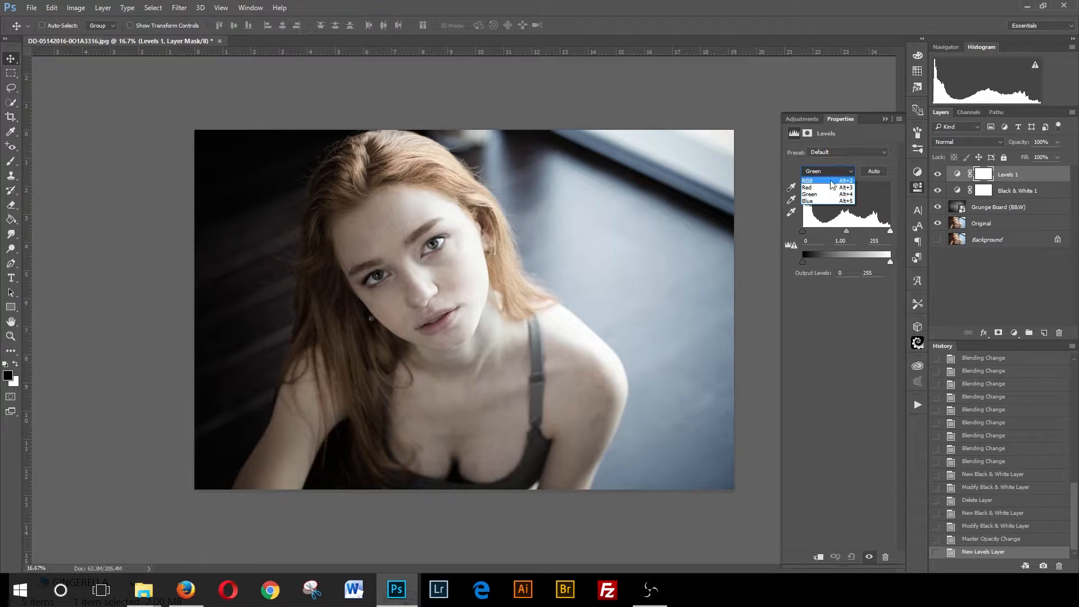
left_click(823, 181)
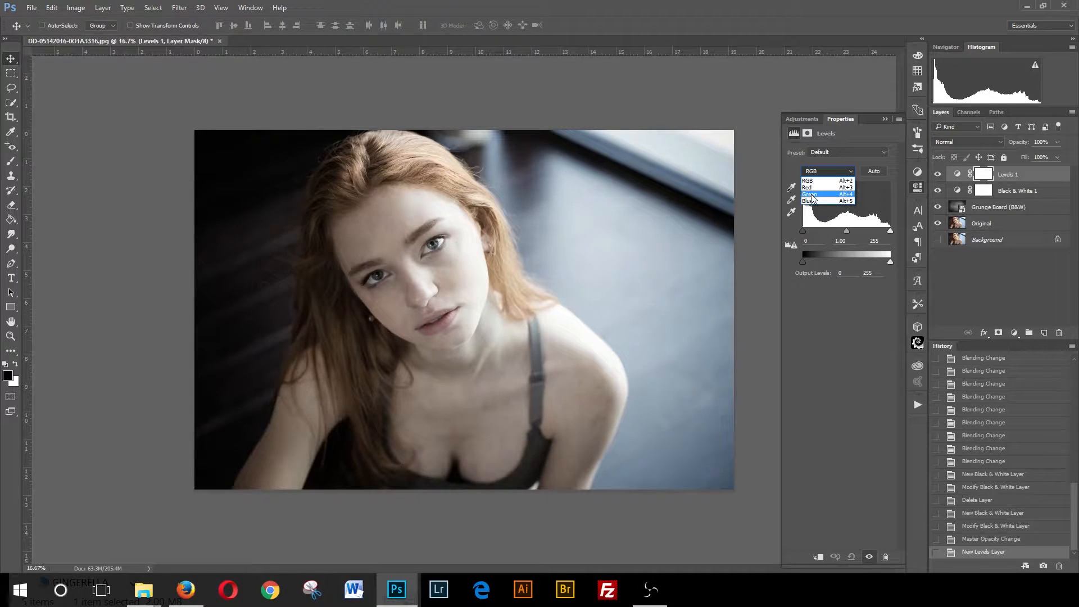
left_click(811, 195)
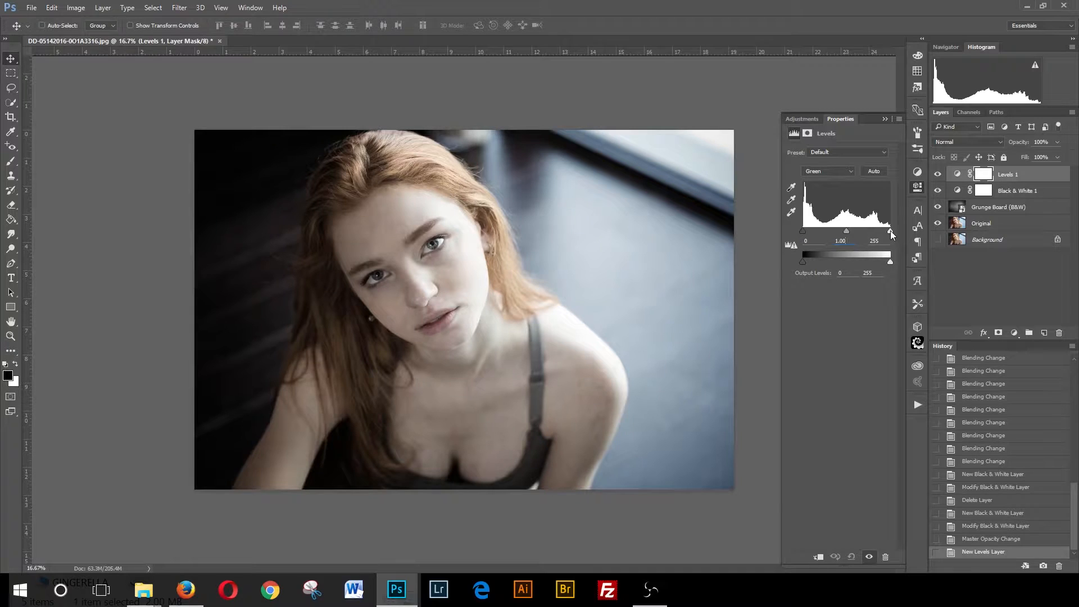
- Set the Green channel's input levels to 9 for shadows and 1.10 for midtones
mouse_move(890, 230)
left_mouse_down()
mouse_move(877, 231)
mouse_move(892, 231)
left_mouse_up()
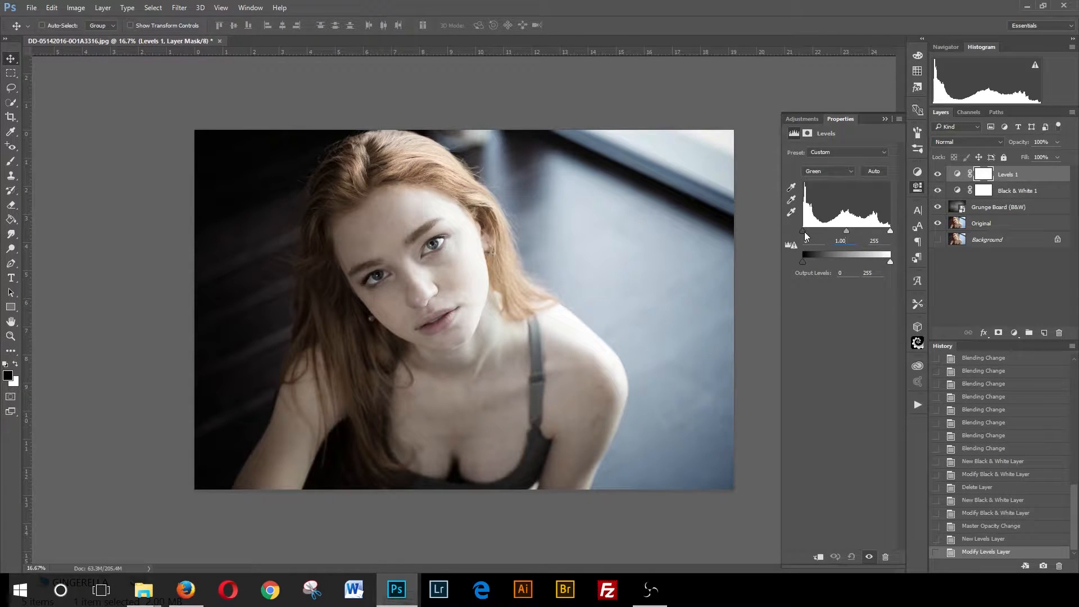
mouse_move(804, 232)
left_mouse_down()
mouse_move(814, 232)
mouse_move(804, 231)
left_mouse_up()
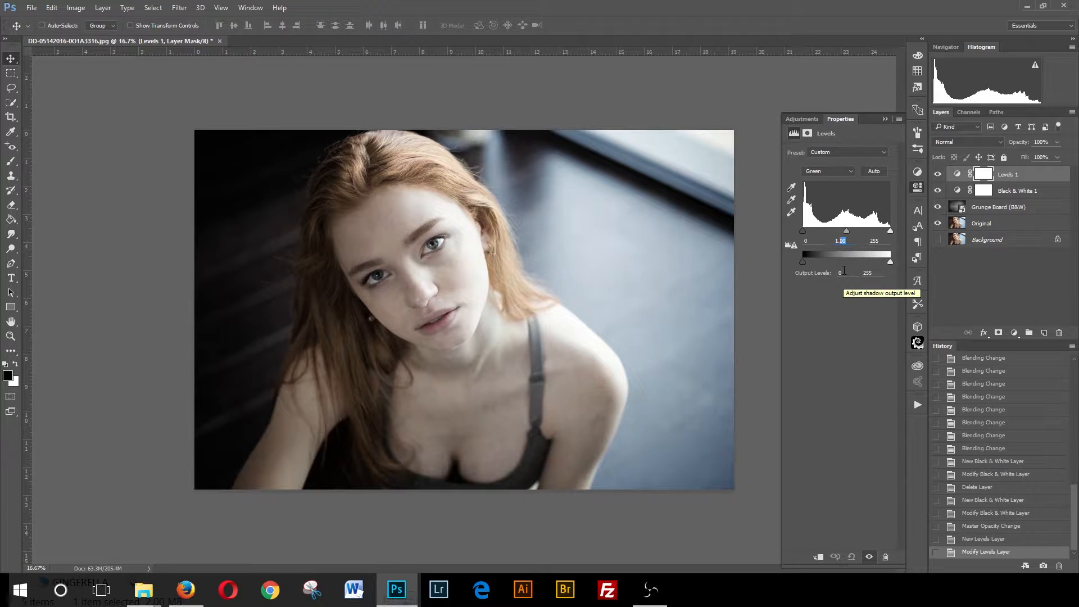
type("05")
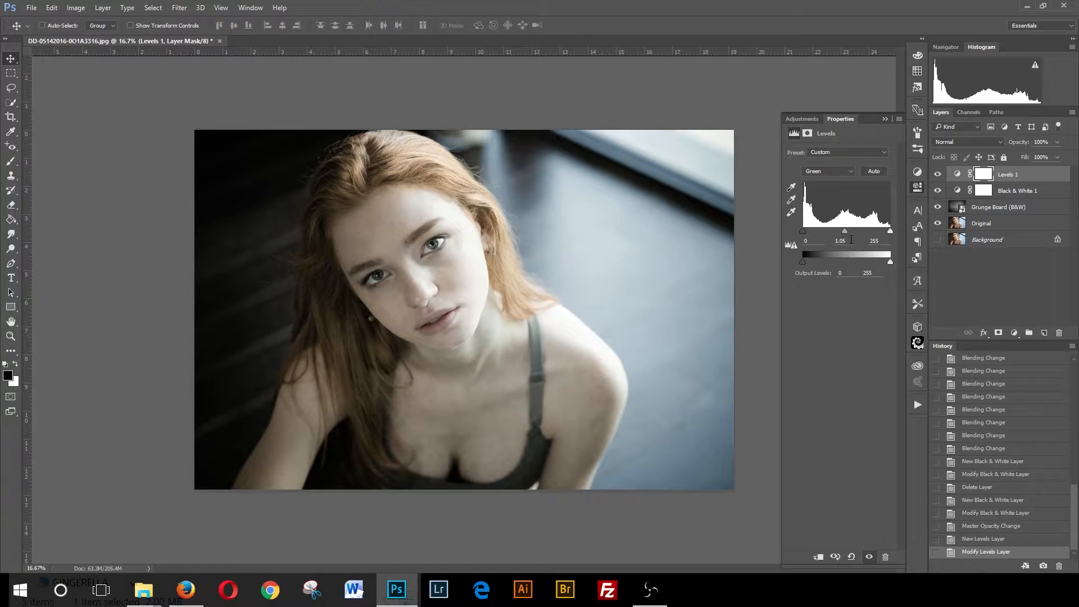
left_click_drag(848, 240, 842, 240)
type("10")
left_click(803, 241)
type("5")
double_click(806, 241)
type("10")
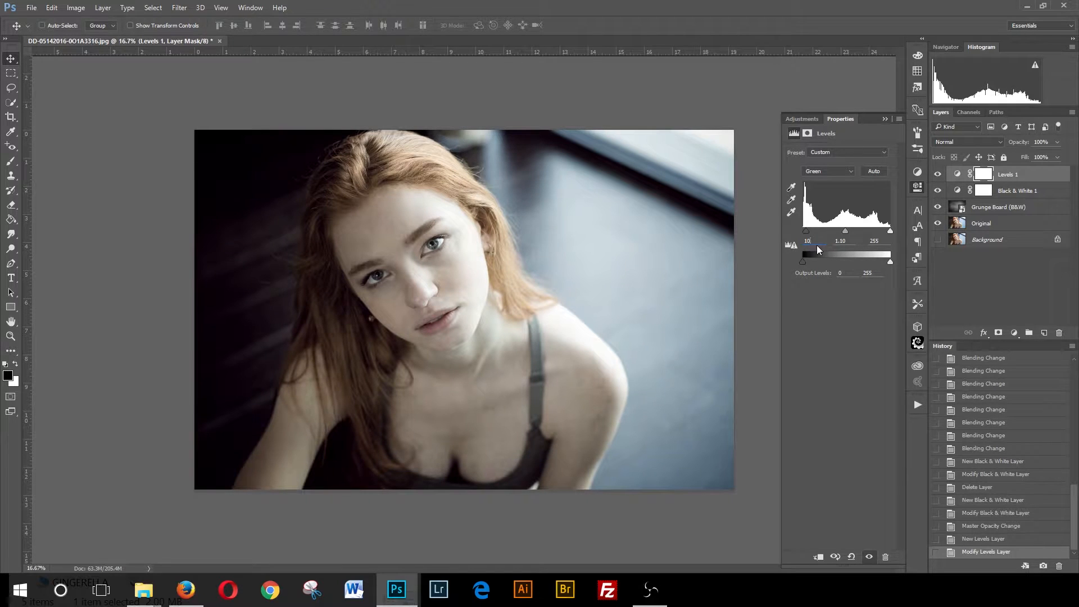
double_click(803, 241)
type("9")
- Switch the Levels layer to the Blue channel and adjust its shadow and midtone input levels
left_click(848, 170)
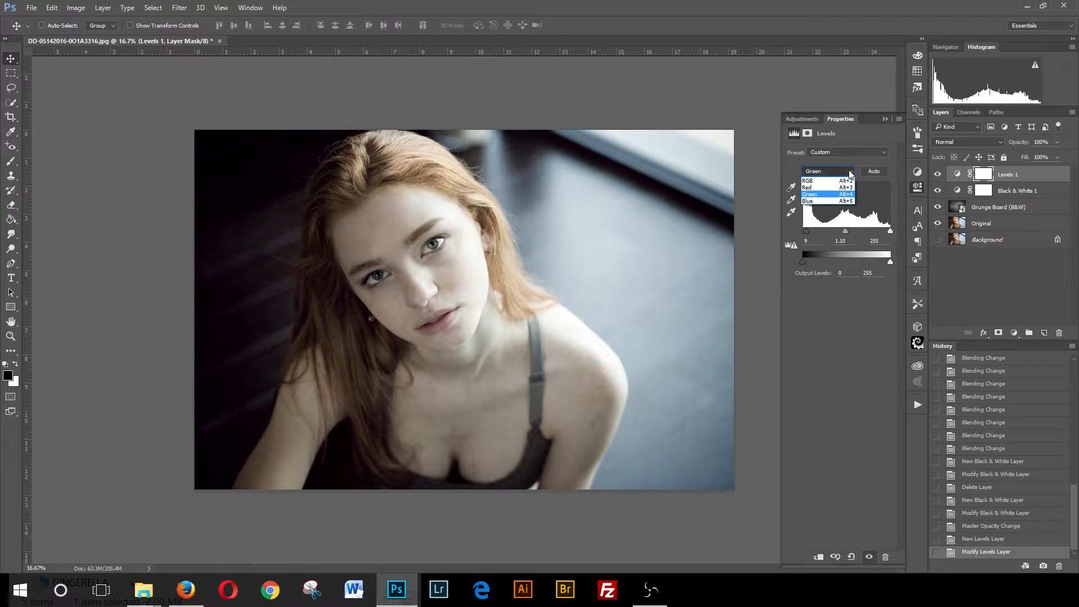
left_click(813, 198)
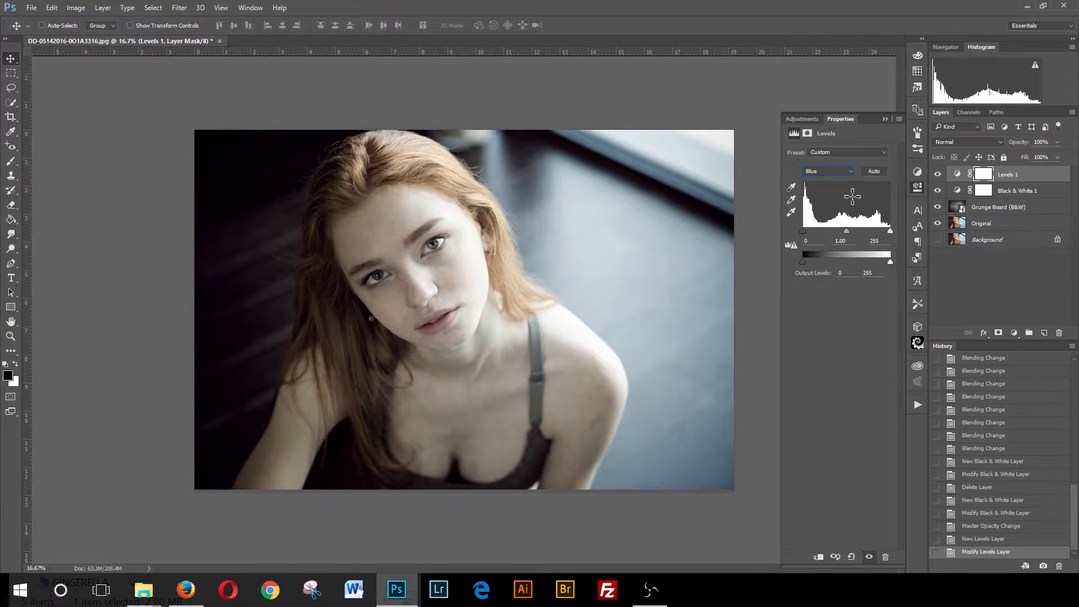
left_click(839, 240)
type("1.1")
left_click(805, 240)
type("9")
left_click_drag(809, 242, 798, 245)
type("12")
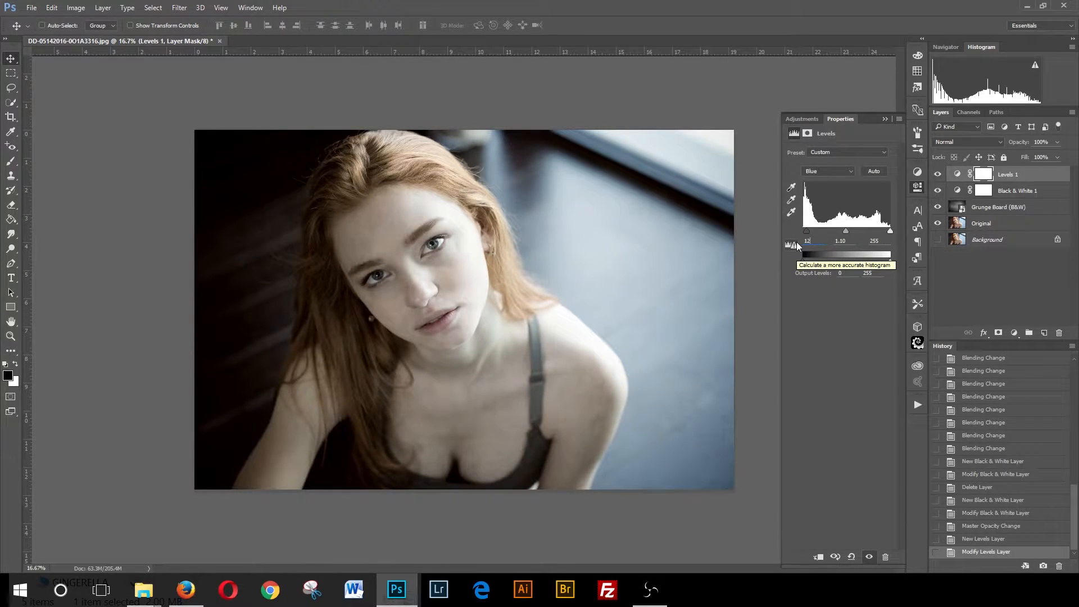
double_click(848, 242)
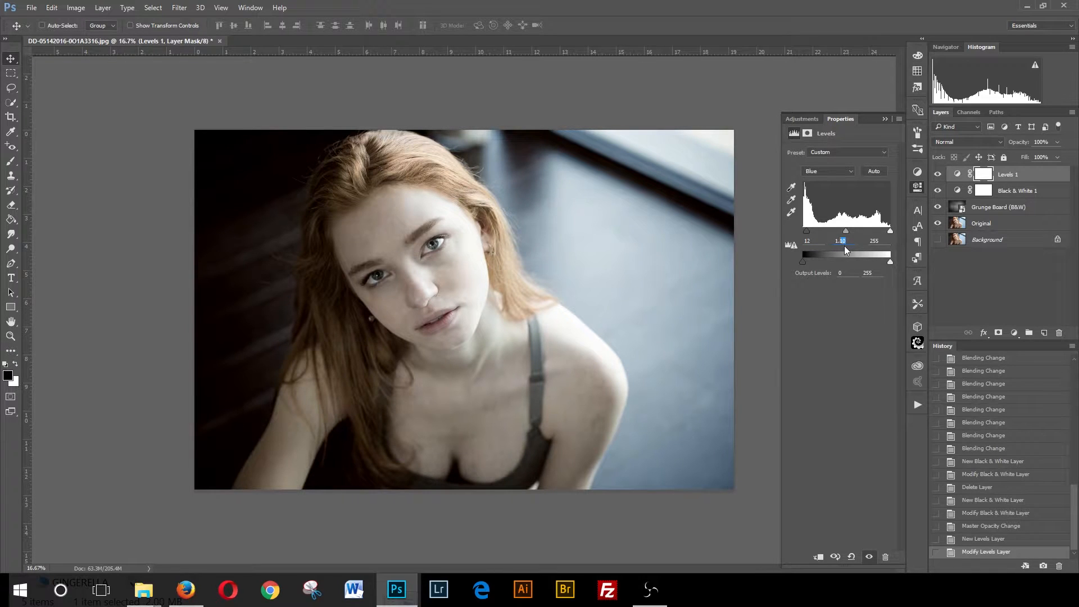
type("15")
double_click(843, 240)
type("2")
double_click(842, 241)
type("25")
double_click(811, 242)
type("9")
key("Return")
type("20")
key("Return")
type("1512")
- Rename the Black & White adjustment layer as "step4 bw"
double_click(1018, 191)
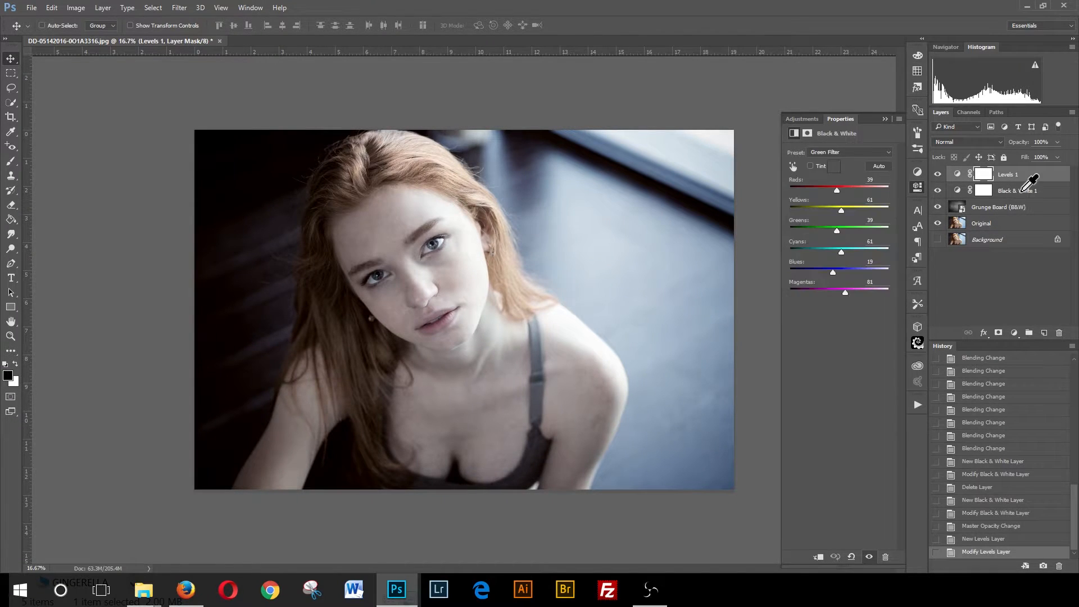
type("step4")
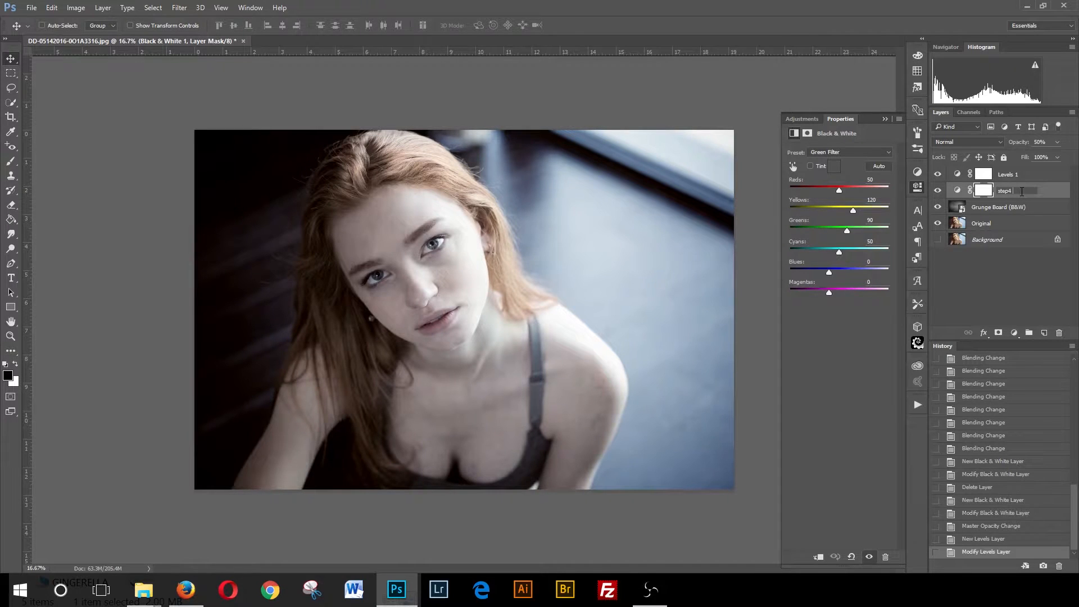
type(" bw")
key("Return")
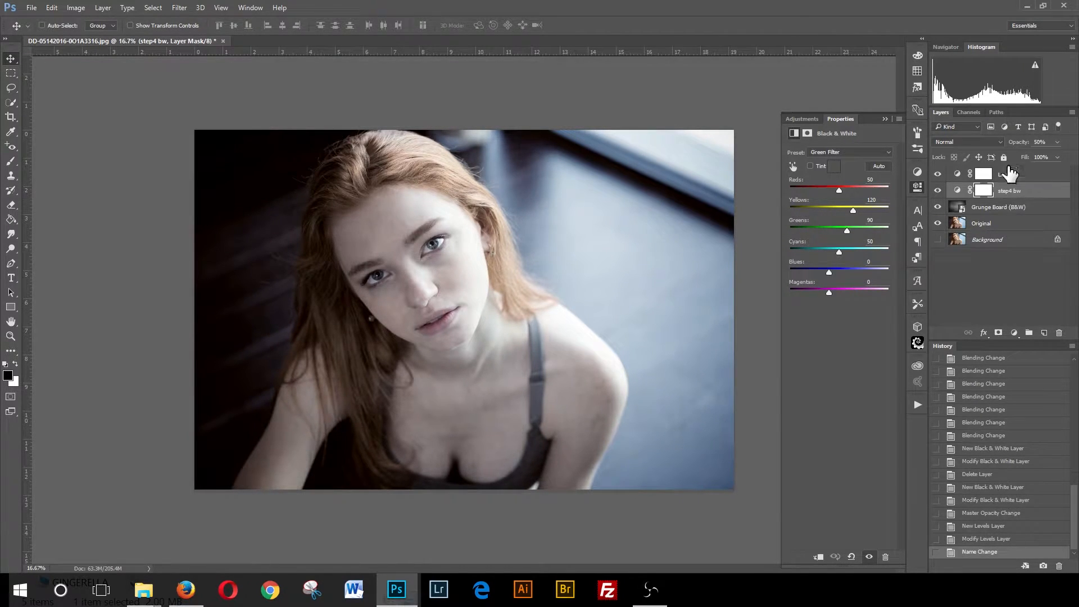
- Rename the Levels adjustment layer as "step5 tone"
left_click(1005, 174)
right_click(1006, 176)
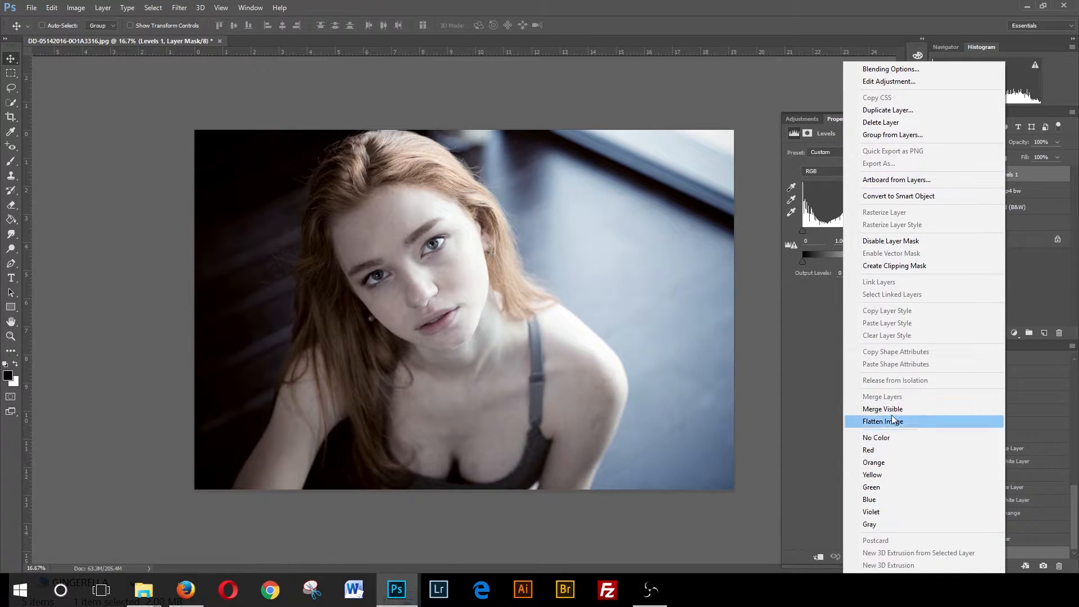
left_click(1022, 179)
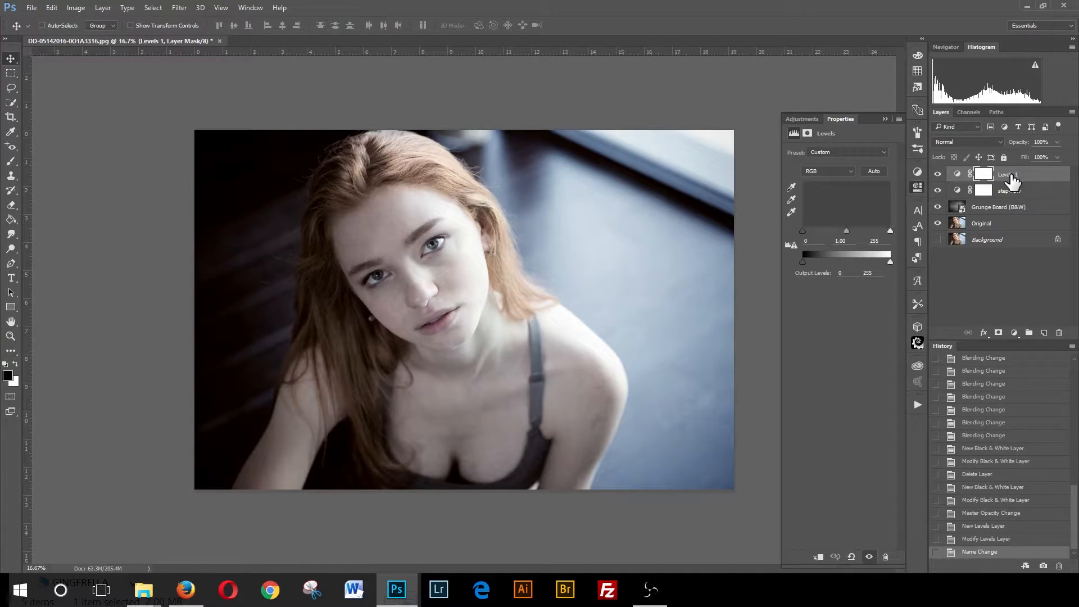
double_click(1011, 174)
type("step5")
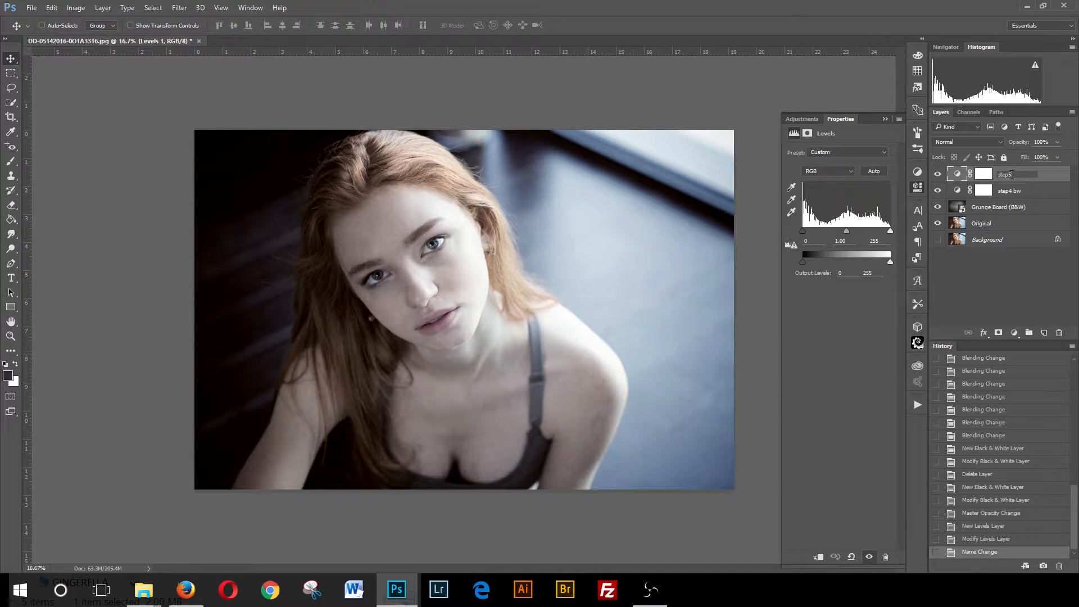
type(" tone")
key("Return")
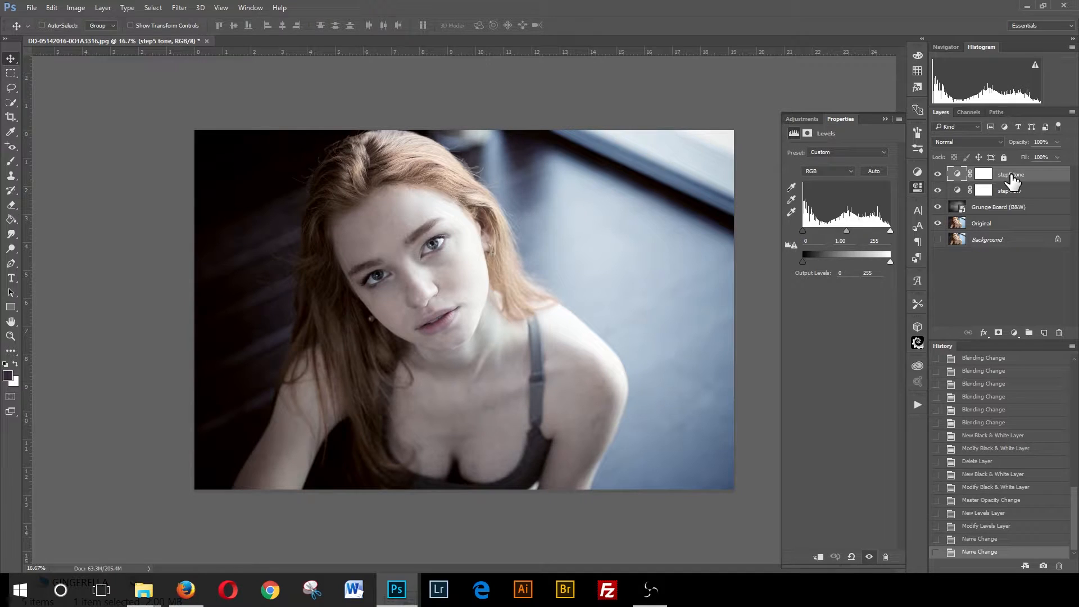
- Rename the Grunge Board (B&W) layer as "step 2 texture"
double_click(992, 208)
type("step")
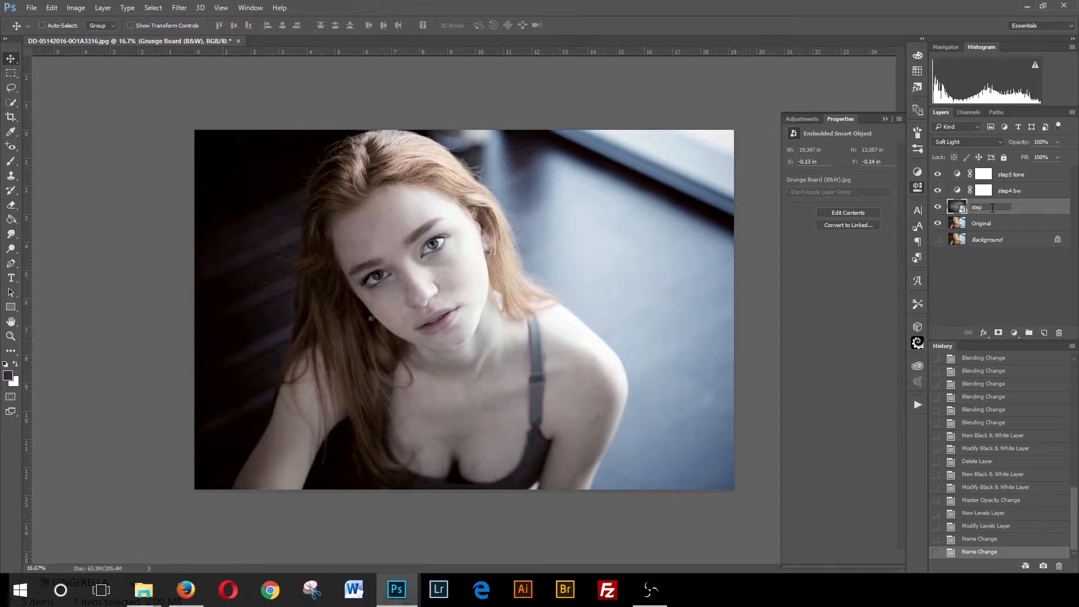
type("2 texture")
key("Return")
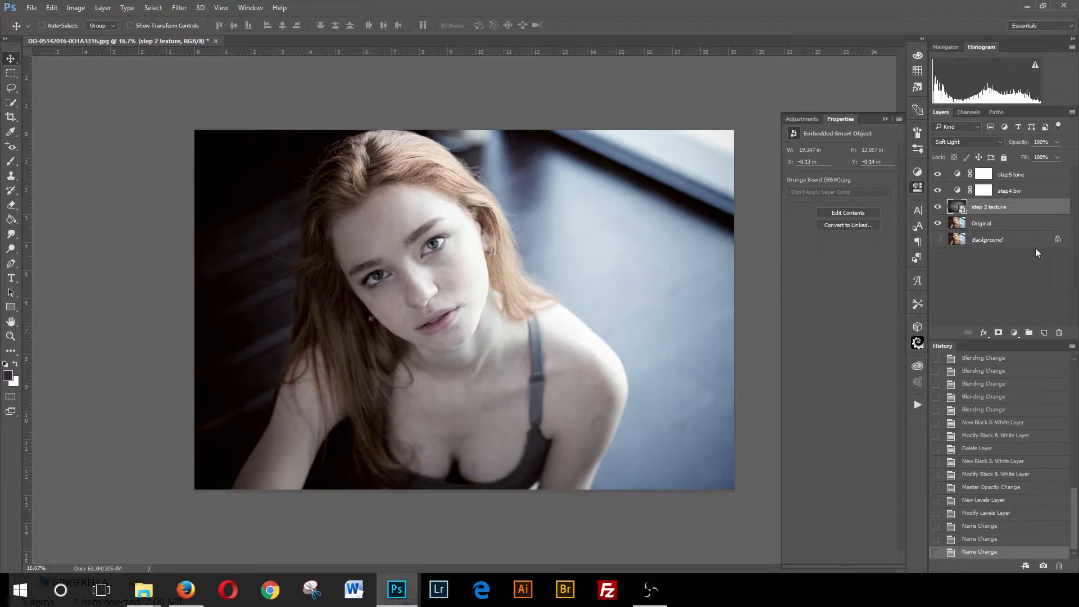
- Rename the "step4 bw" layer as "step 3 bw"
double_click(1009, 191)
left_click(1010, 190)
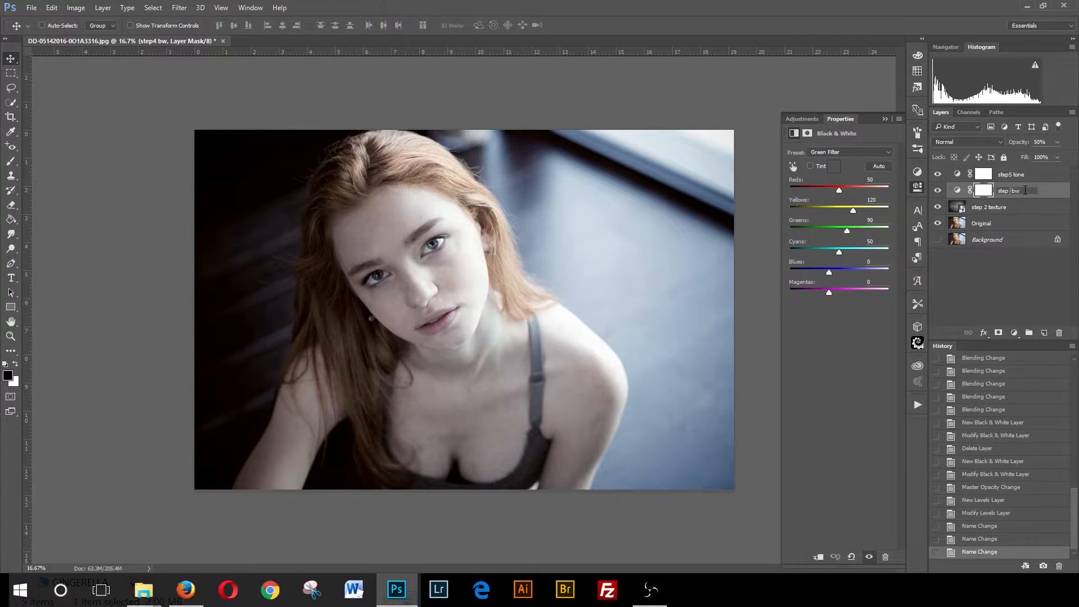
type("3")
key("Return")
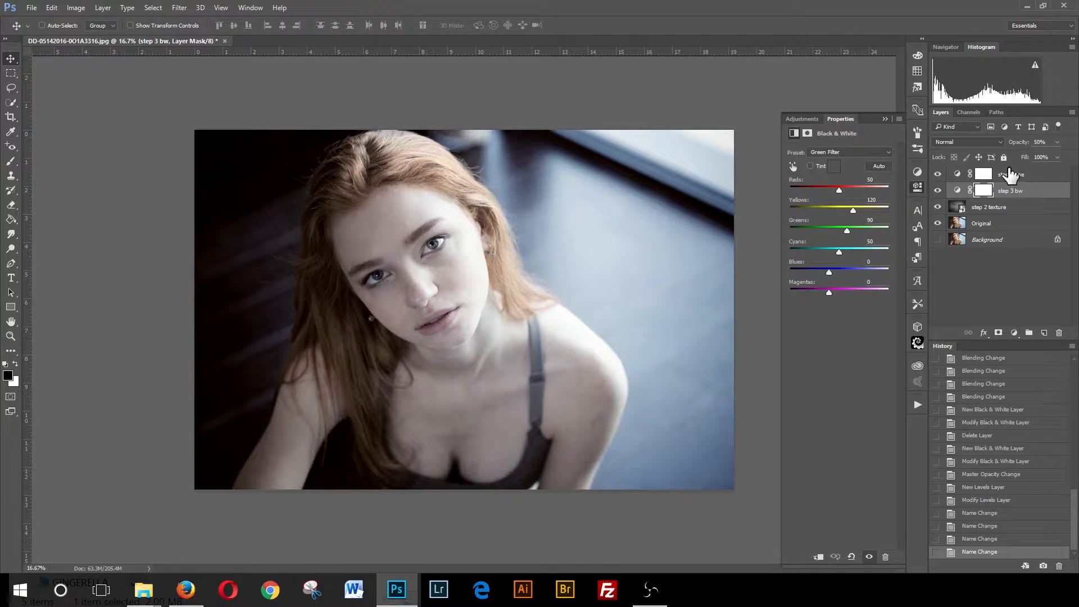
- Rename the "step5 tone" layer as "step 4 tone"
double_click(1016, 175)
left_click(1015, 175)
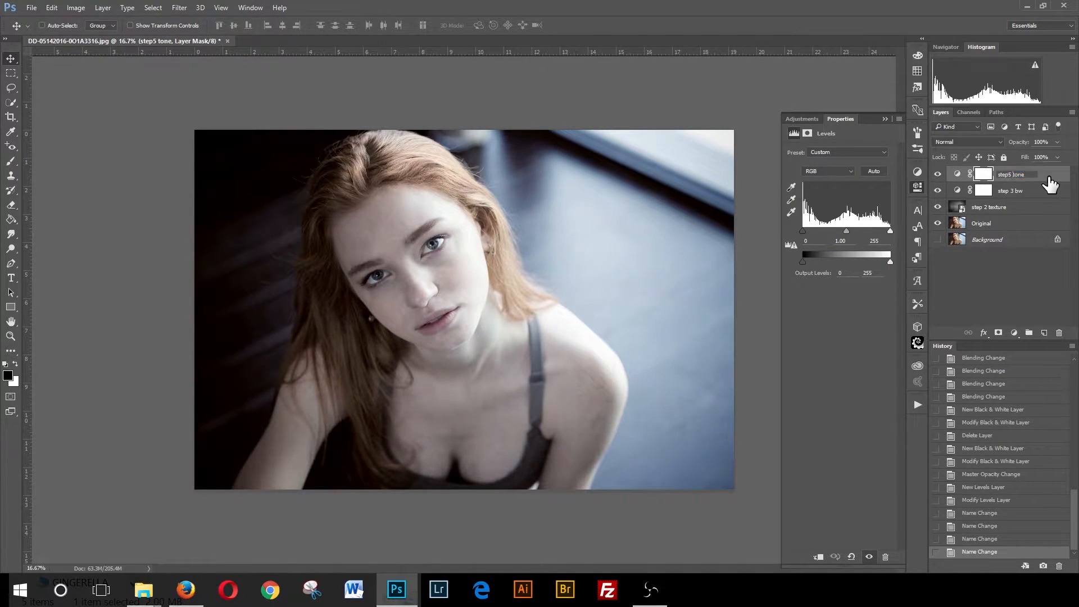
key("BackSpace")
type("4")
key("Return")
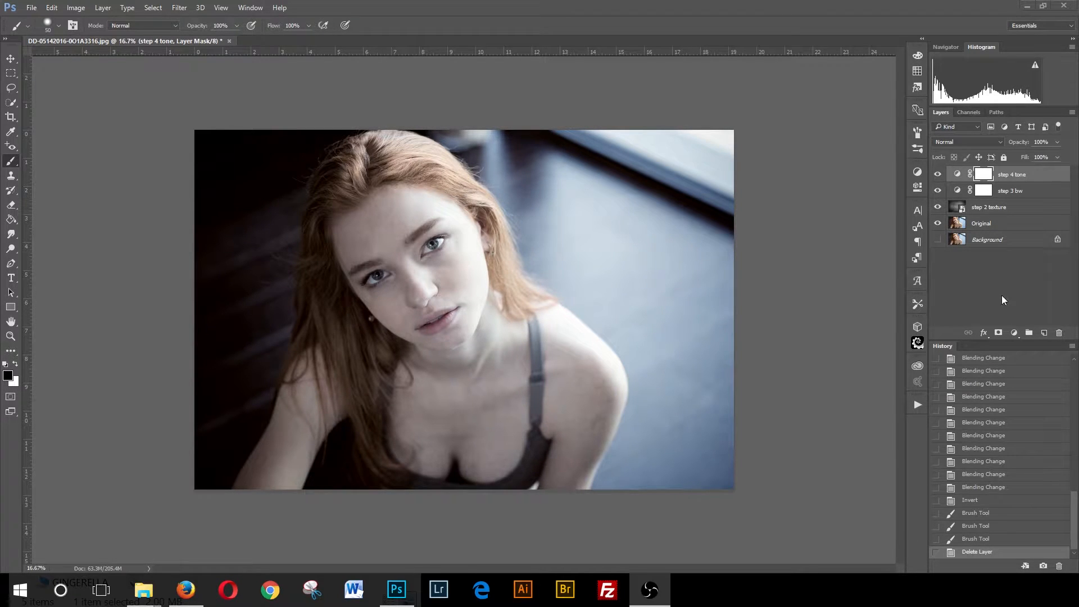
- Add a Solid Color fill layer in purple aa00ff and set its blend mode to Color Dodge
left_click(1014, 335)
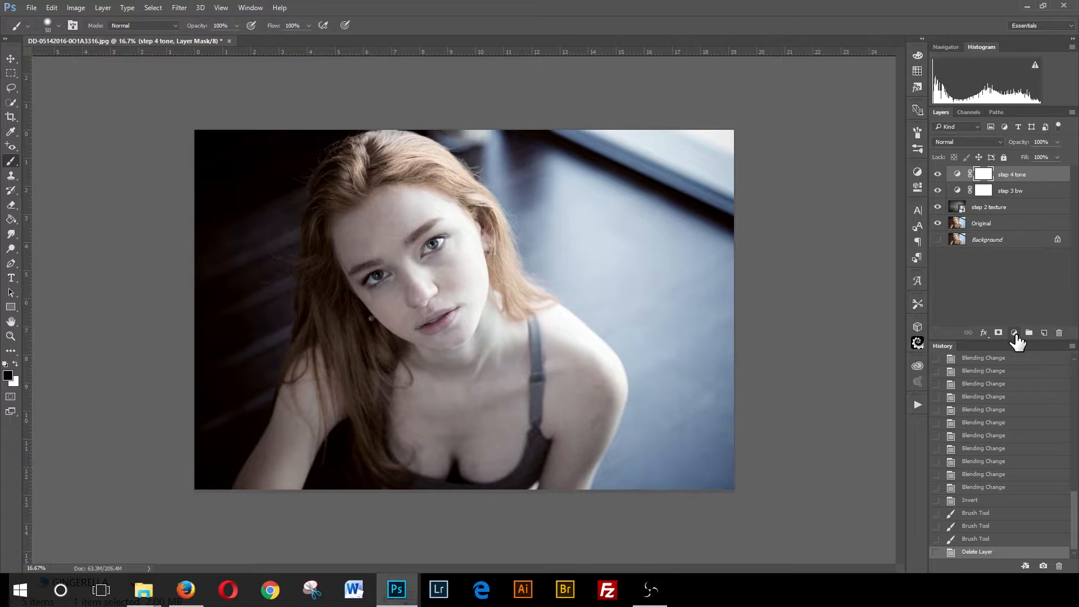
left_click(1015, 333)
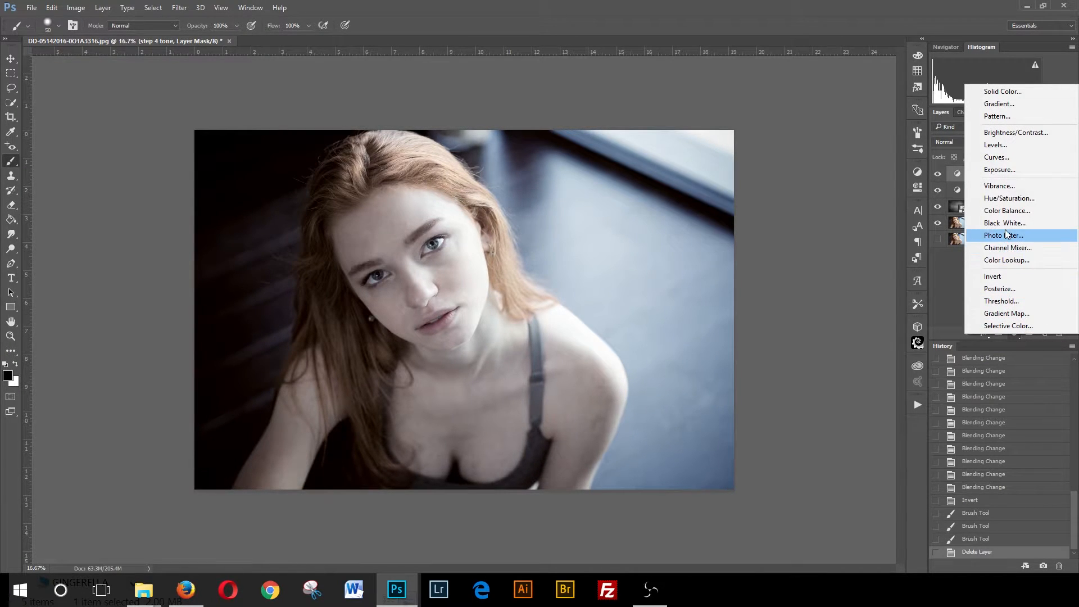
left_click(1004, 91)
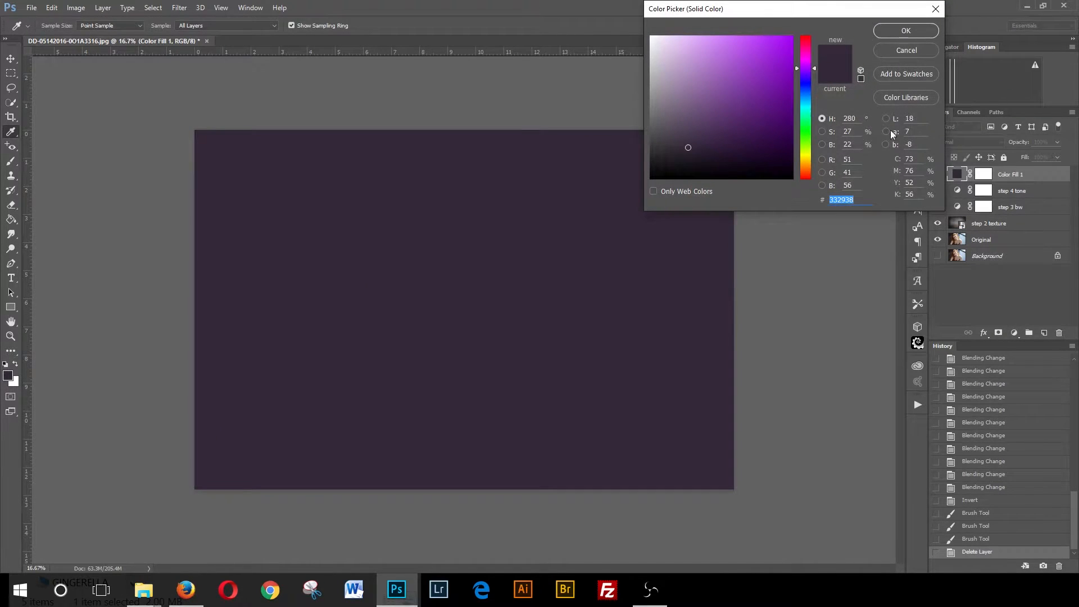
left_click(792, 36)
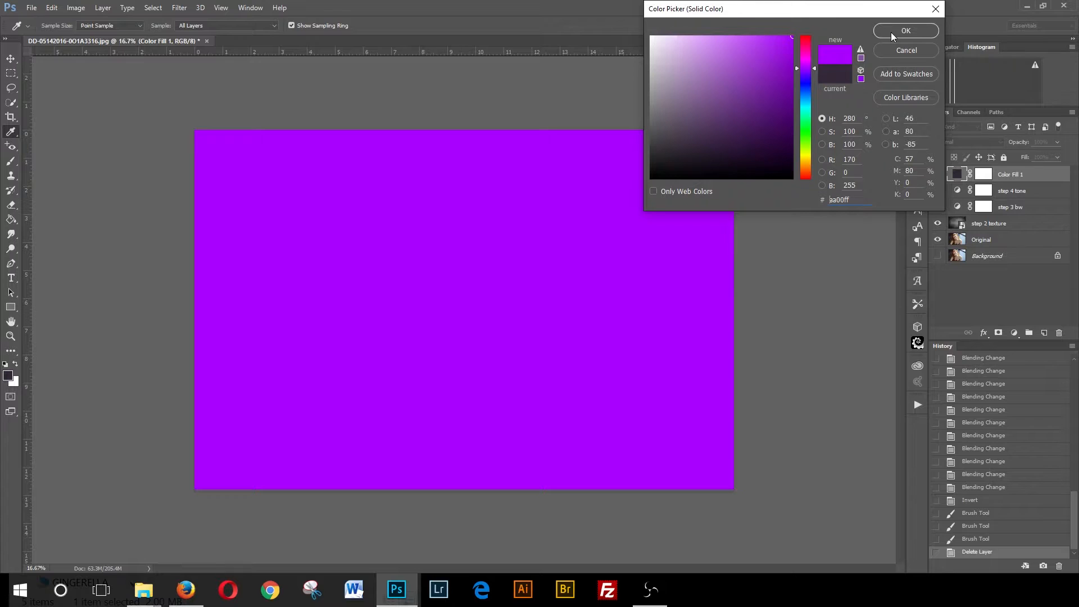
left_click(791, 37)
left_click(901, 32)
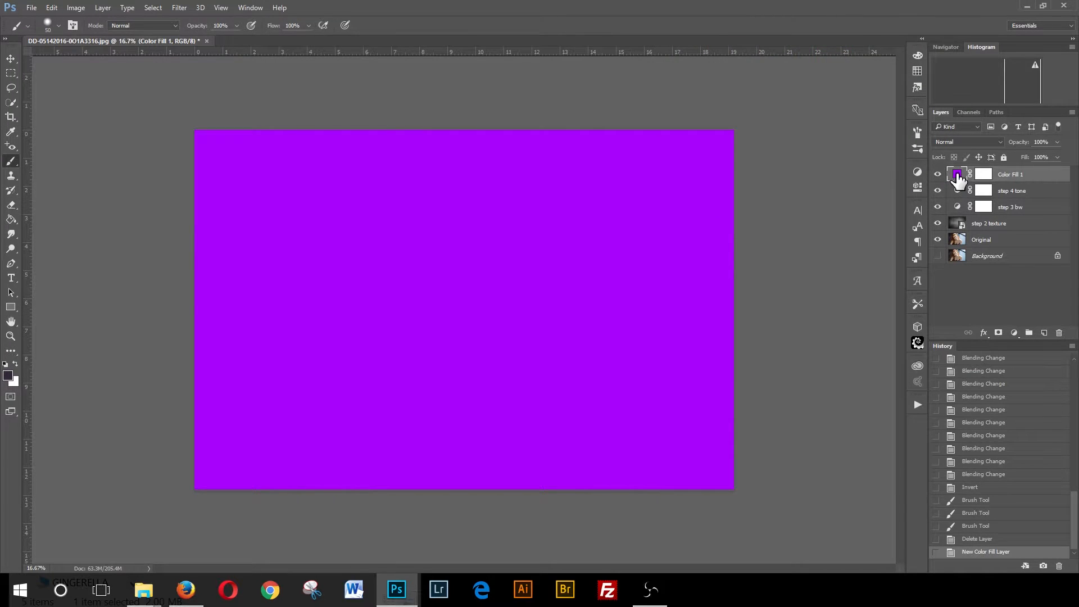
left_click(999, 143)
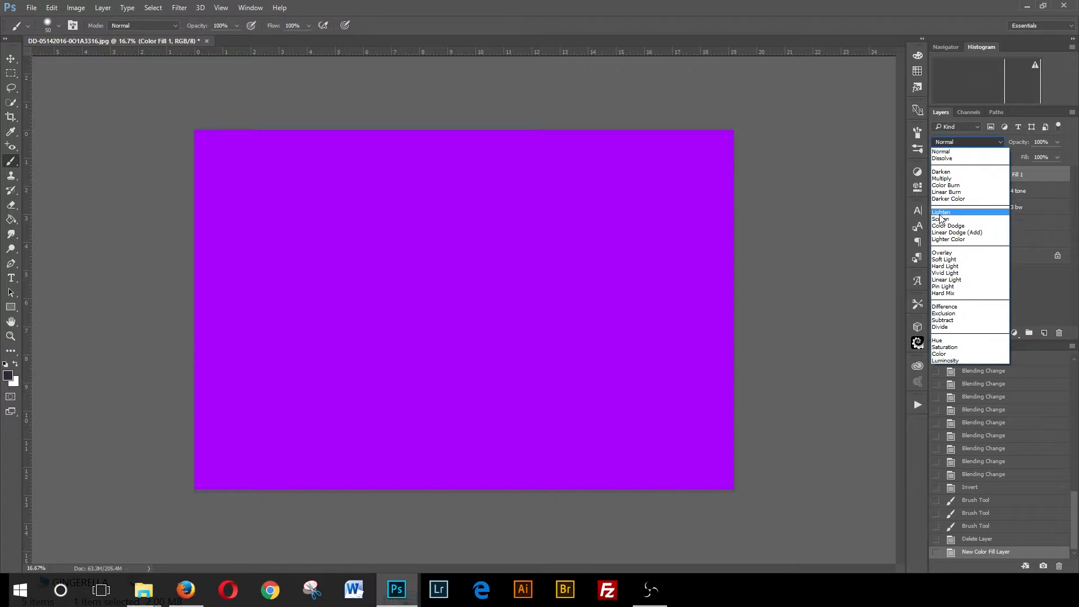
left_click(948, 225)
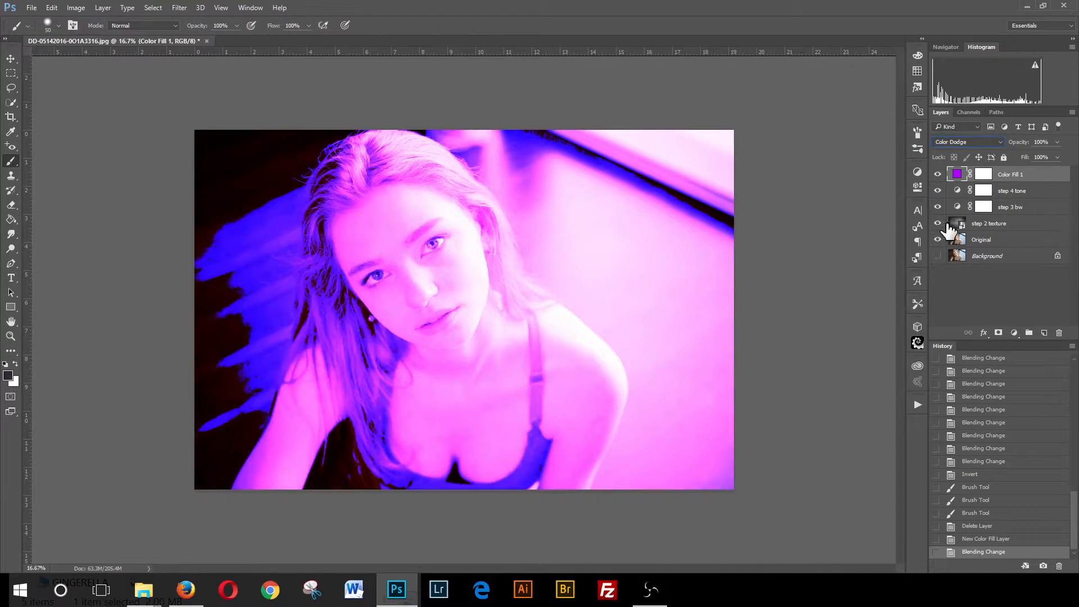
- Cycle through blend modes for the Color Fill 1 layer, settling on Screen
left_click_drag(948, 225, 890, 204)
key("Down")
key("Down")
key("Up")
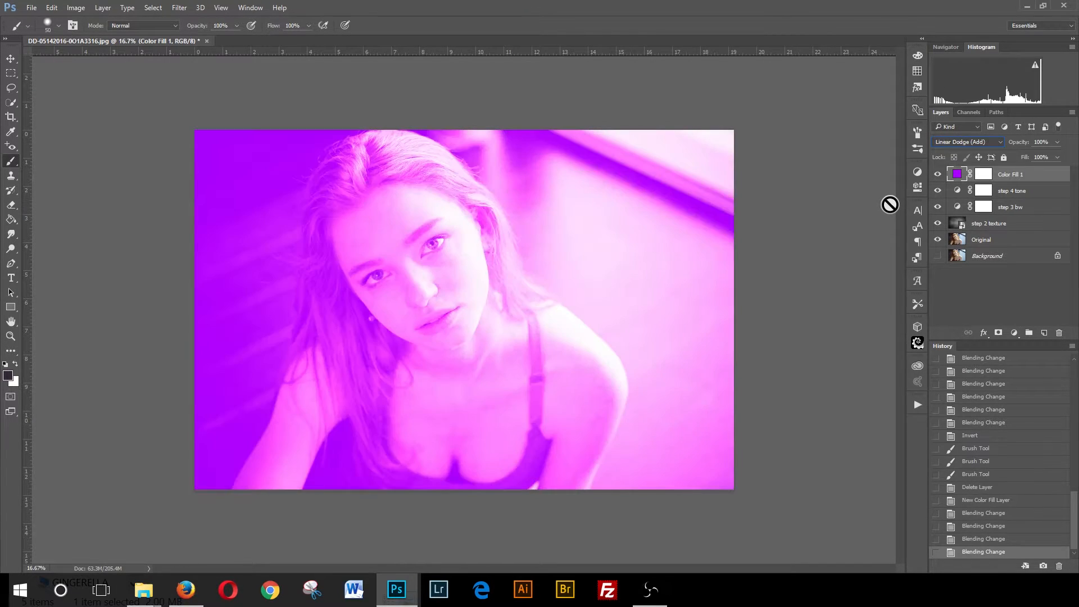
key("Up")
key("Up")
key("Up")
key("Down")
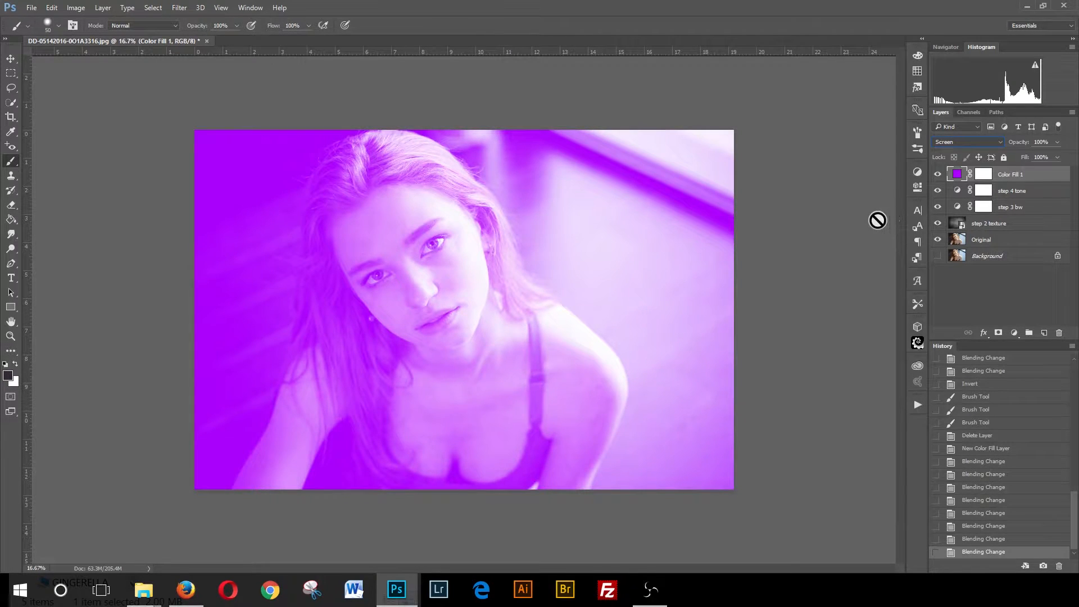
key("Down")
key("Down")
key("Down")
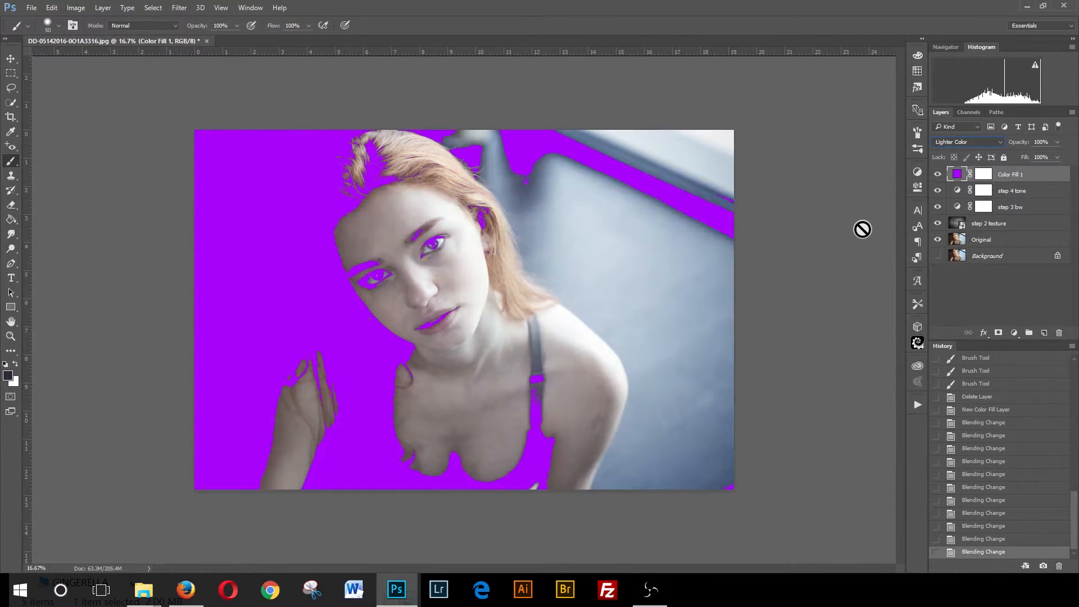
key("Down")
key("Down")
key("Down")
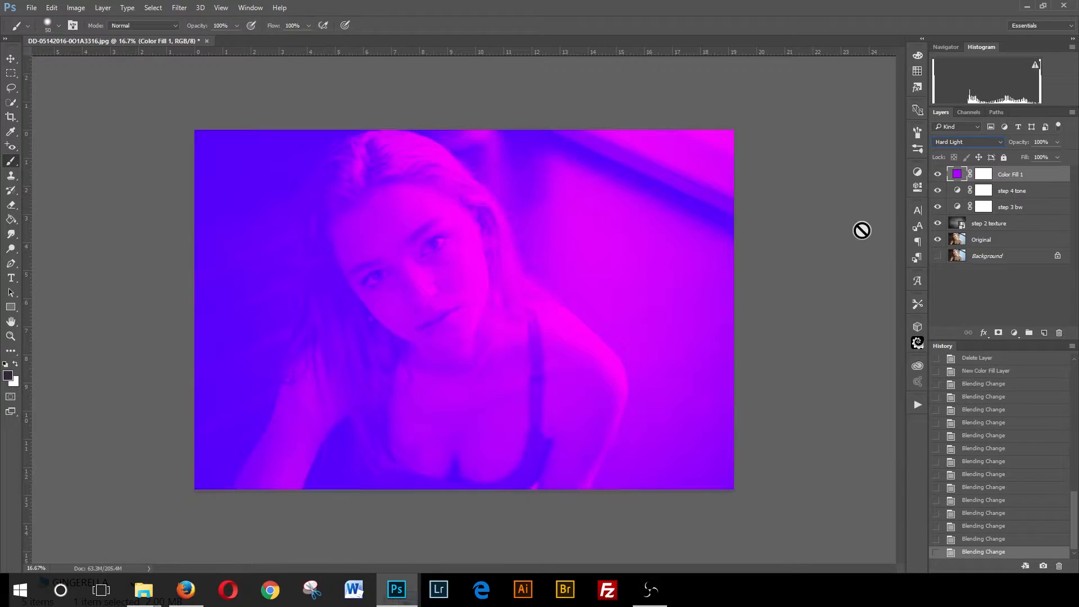
key("Up")
key("Up")
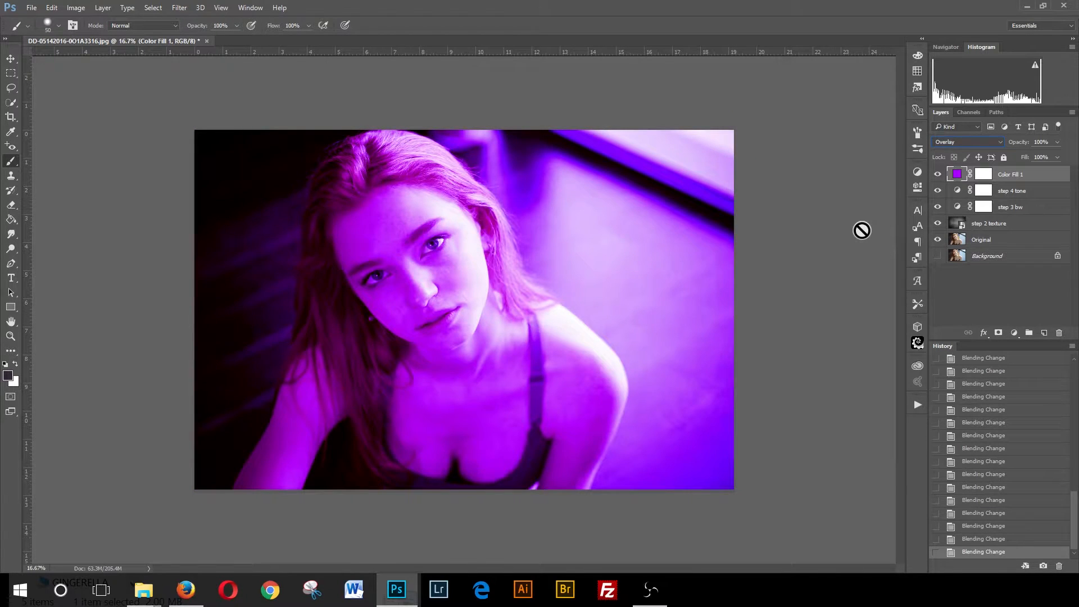
key("Up")
key("Up")
key("Up")
key("Up")
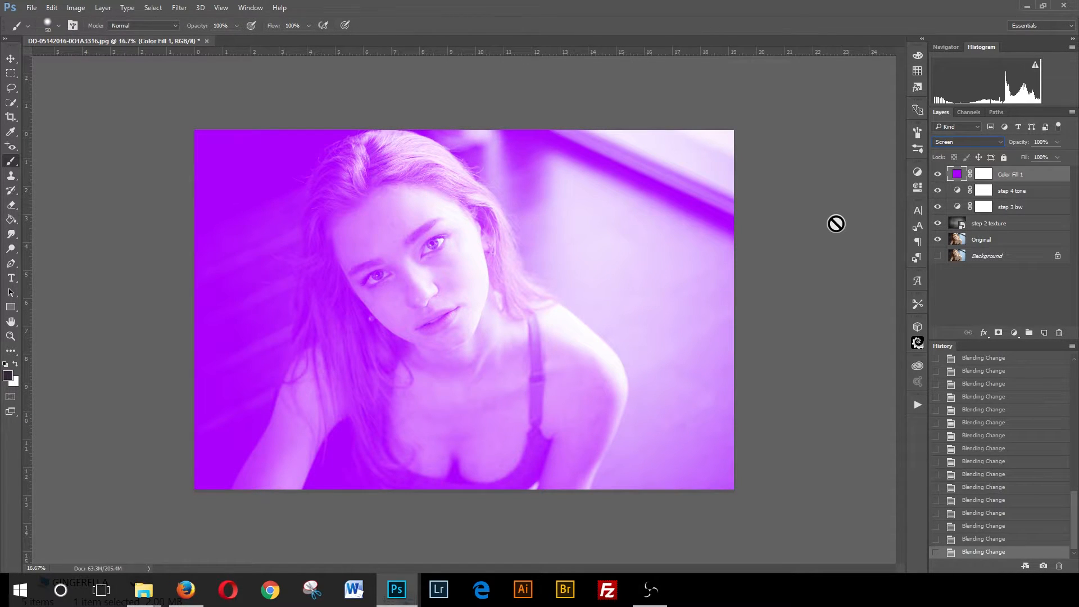
key("Down")
key("Up")
- Invert the Color Fill 1 layer mask to black so the purple fill is hidden
left_click(982, 177)
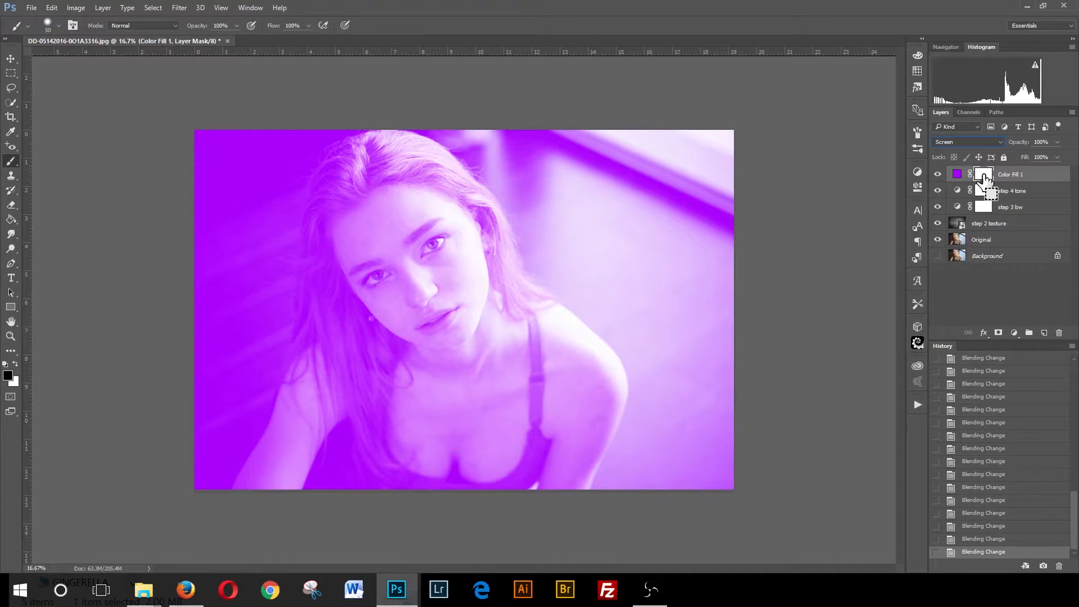
key("ctrl+i")
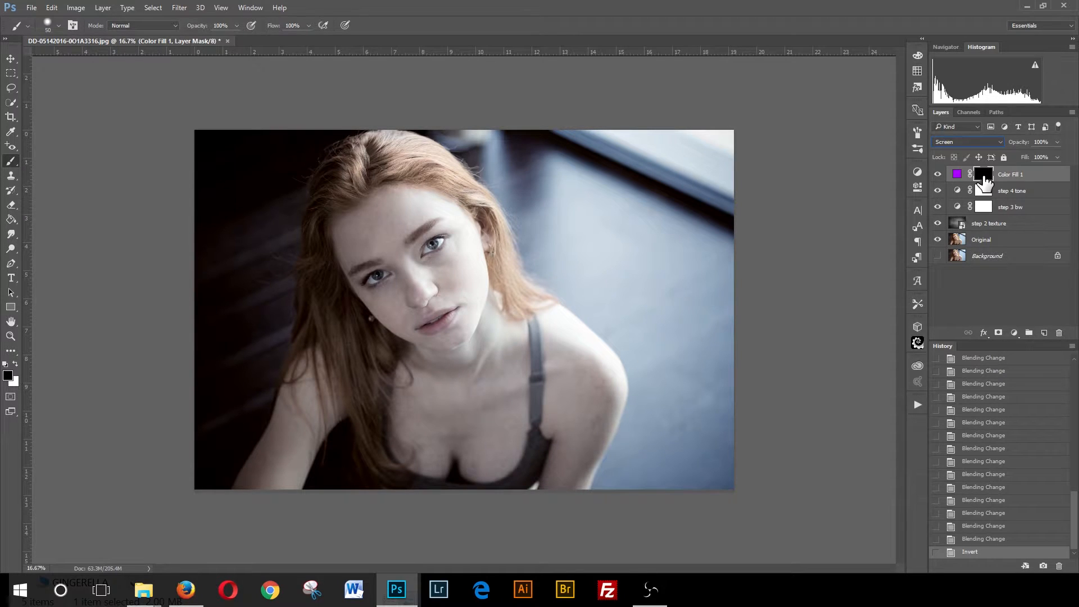
left_click(15, 366)
left_click(16, 366)
left_click(1056, 142)
left_click_drag(1014, 156, 1008, 155)
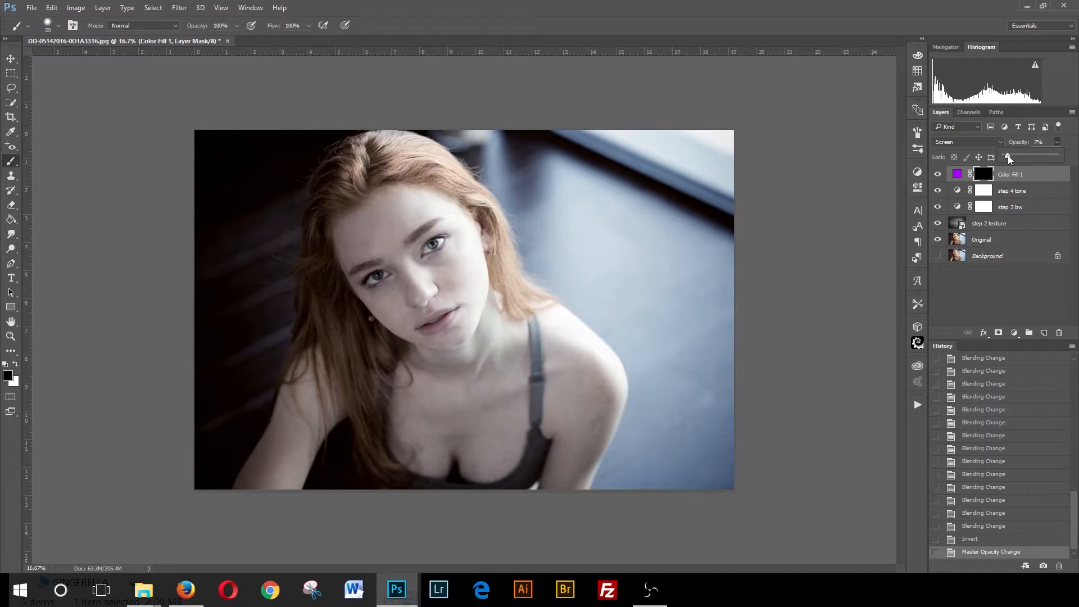
left_click(1074, 142)
- Swap the foreground color to white and check the brush size and hardness settings
left_click(15, 365)
left_click(59, 25)
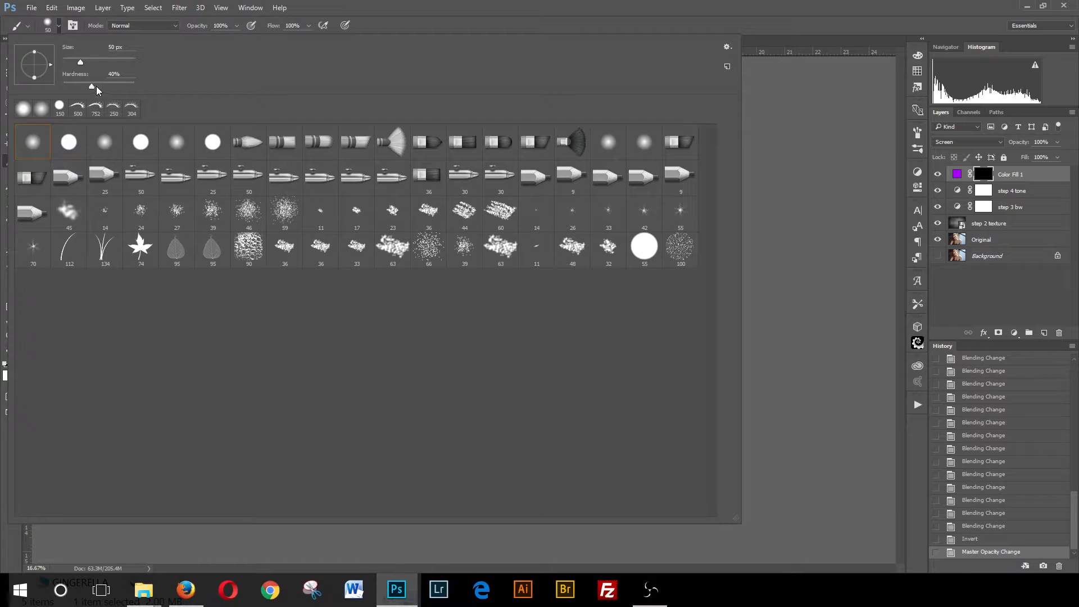
left_click(459, 15)
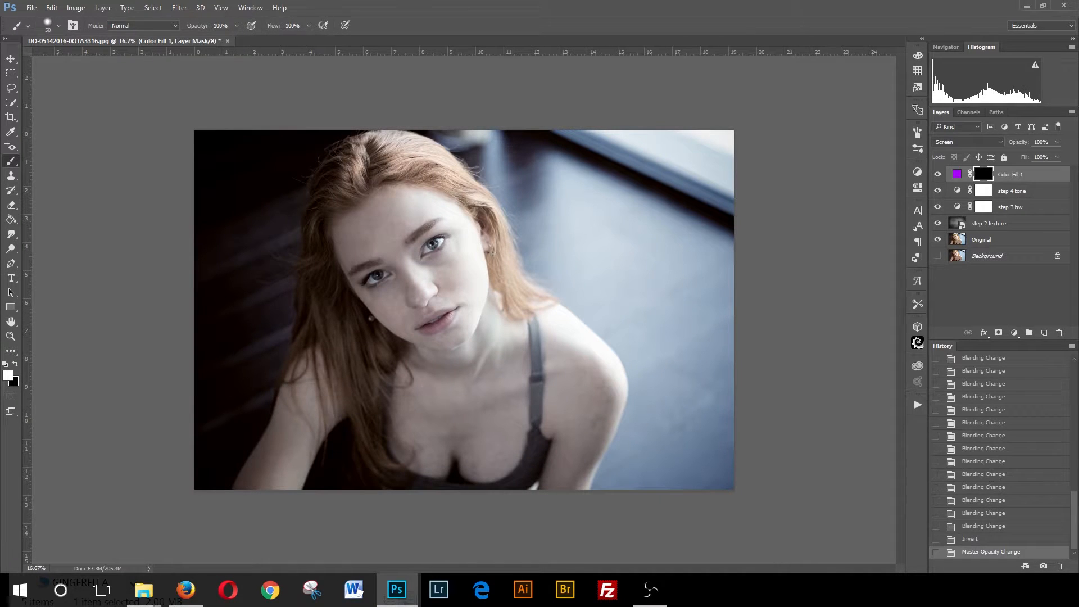
- Paint white on the Color Fill 1 mask over the iris of the right eye to reveal purple
left_click(11, 335)
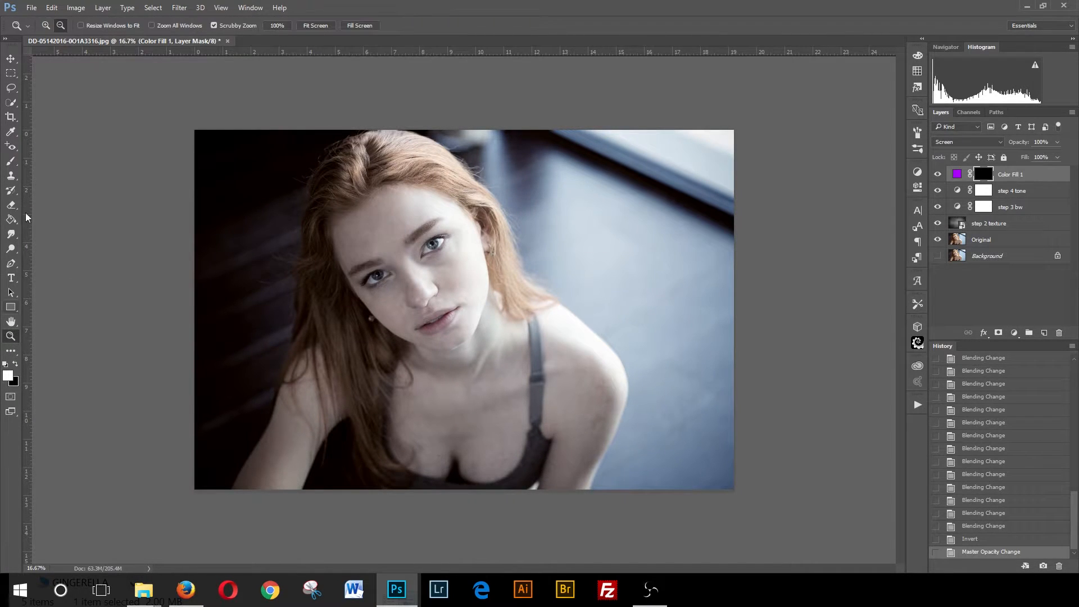
left_click(46, 24)
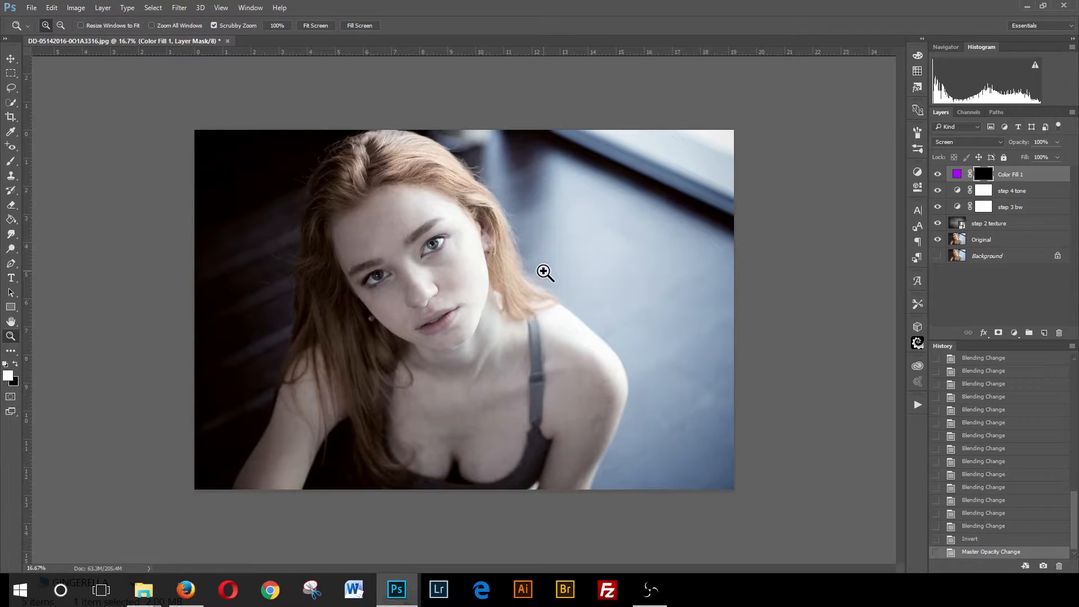
left_click(437, 245)
left_click_drag(437, 245, 428, 236)
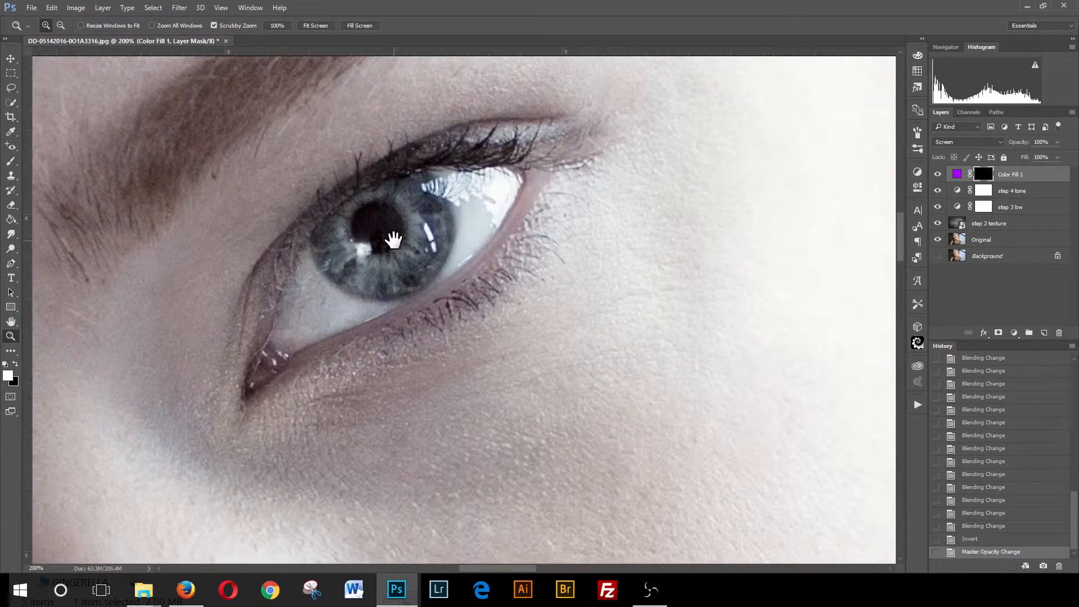
left_click_drag(384, 230, 465, 306)
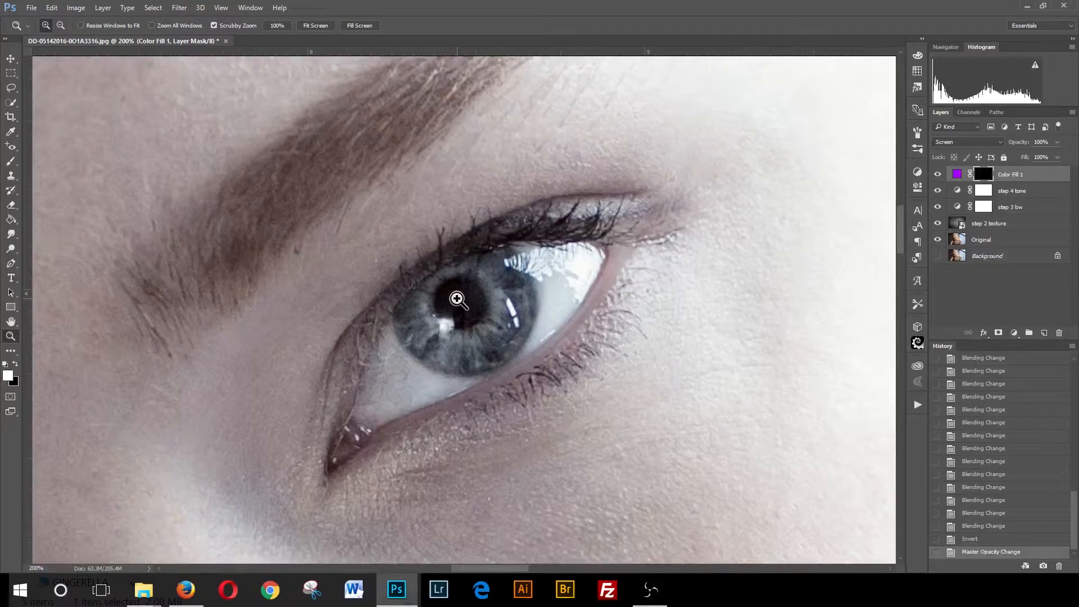
left_click(11, 162)
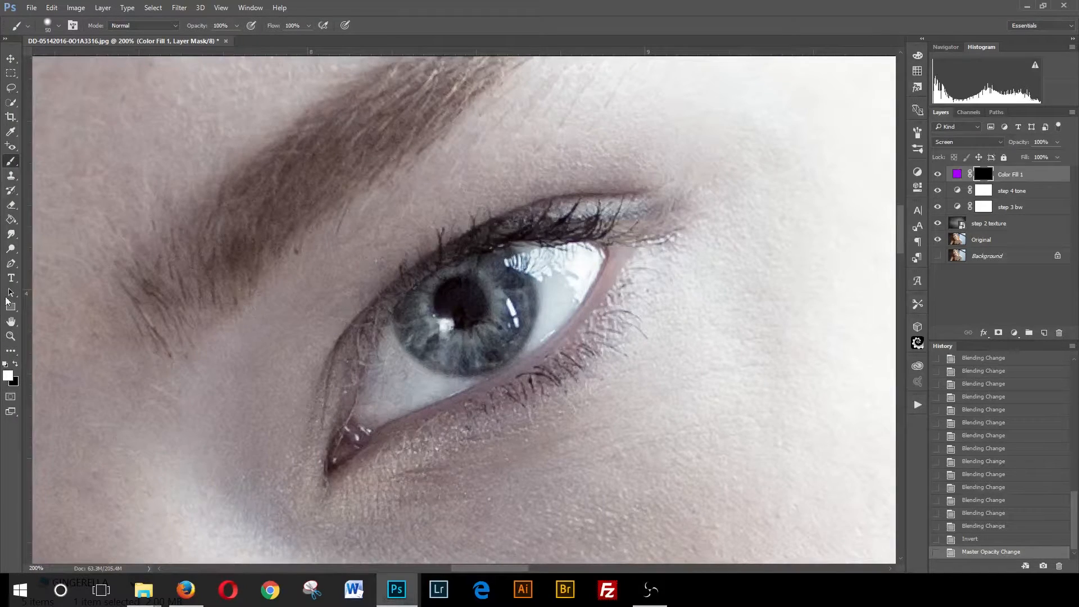
left_click(10, 336)
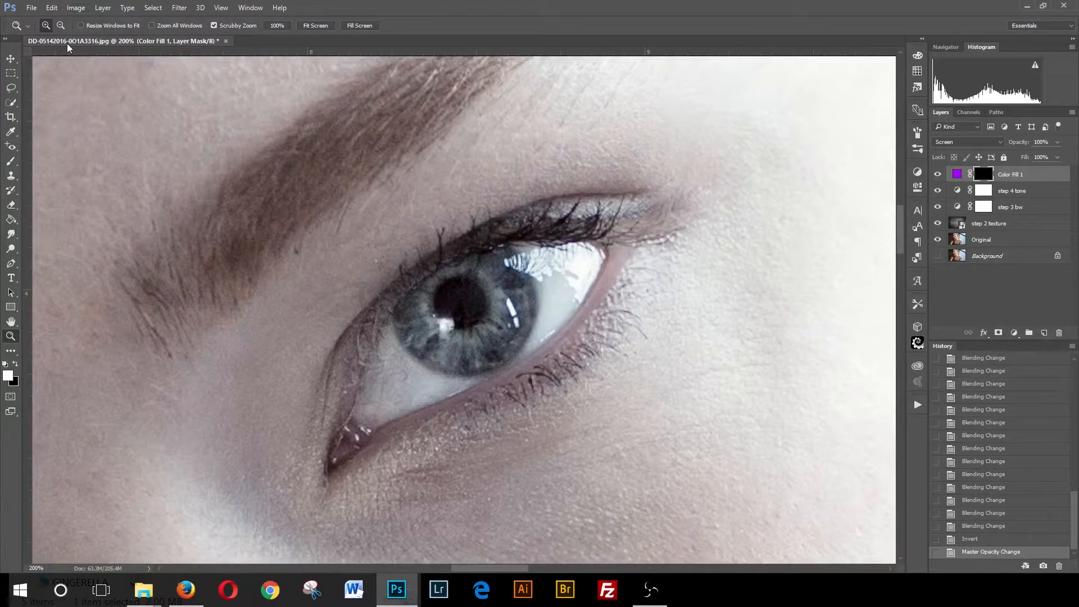
left_click(483, 291)
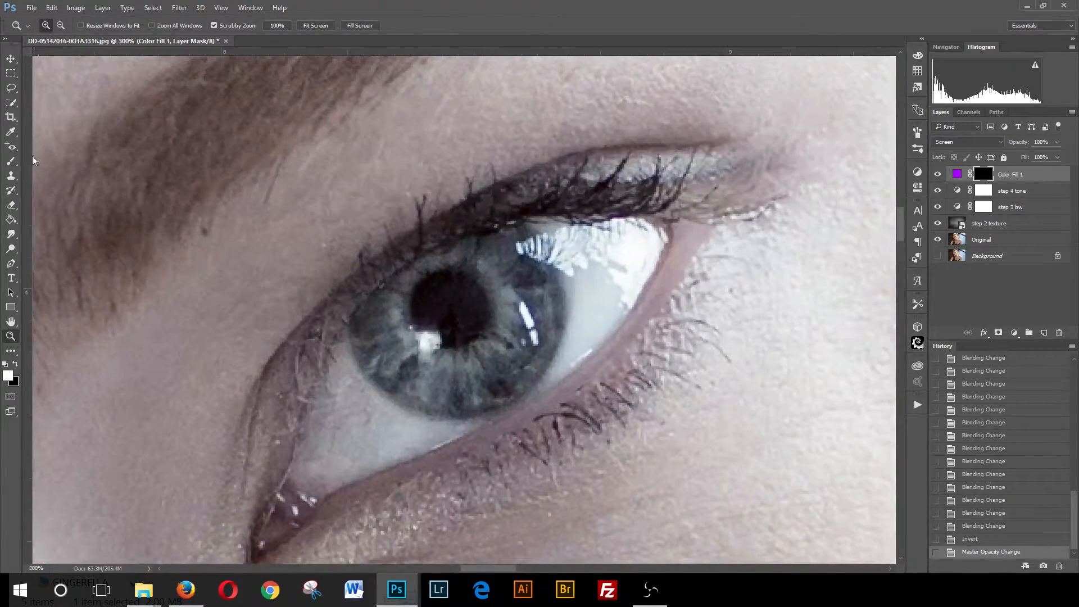
left_click(10, 162)
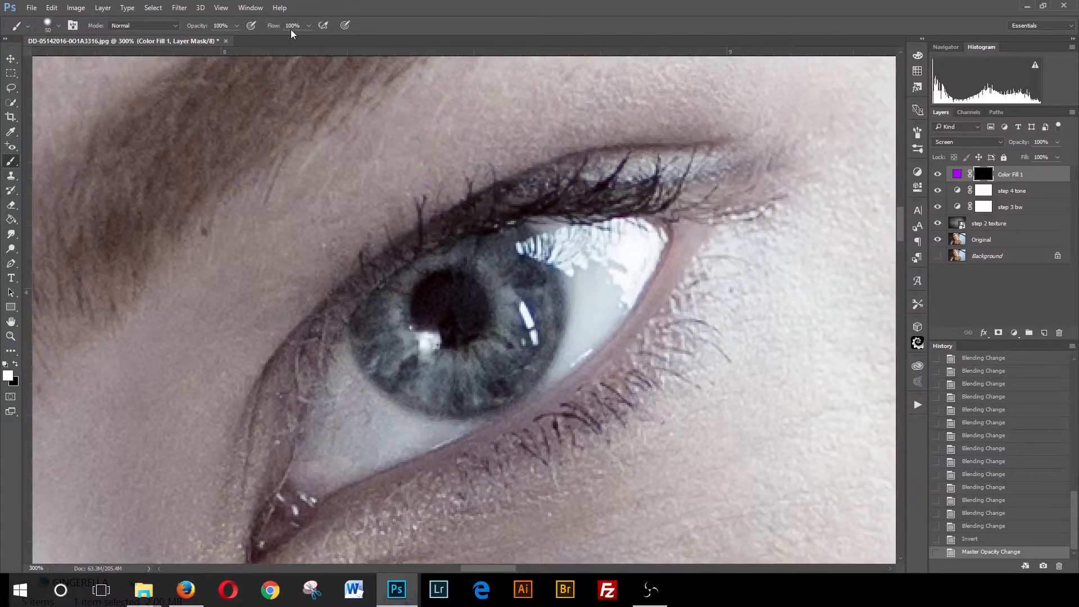
left_click(983, 191)
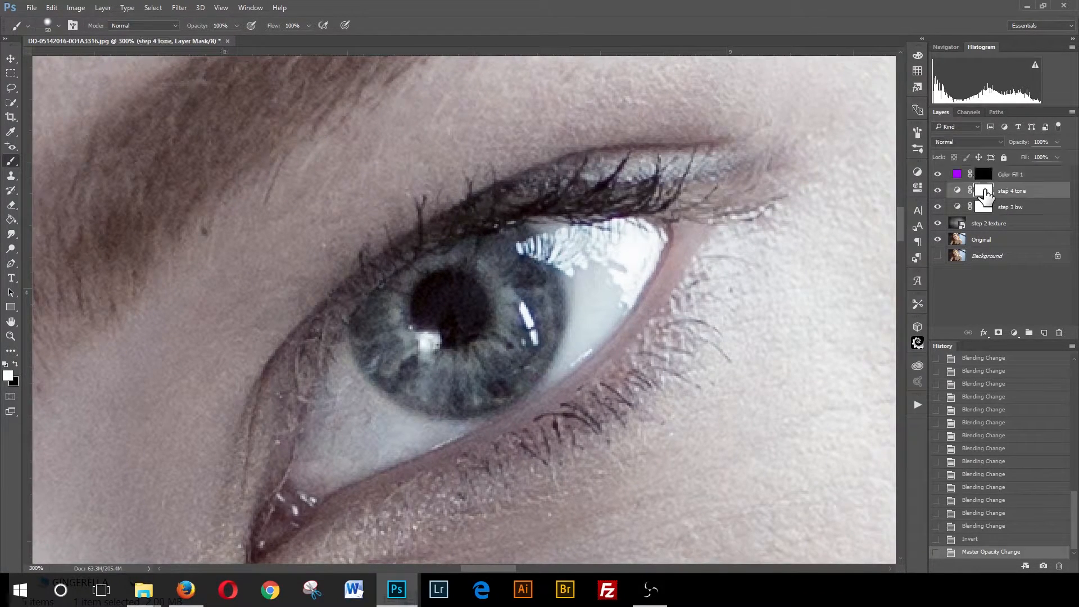
left_click(983, 208)
left_click(984, 192)
left_click(983, 176)
left_click(958, 176)
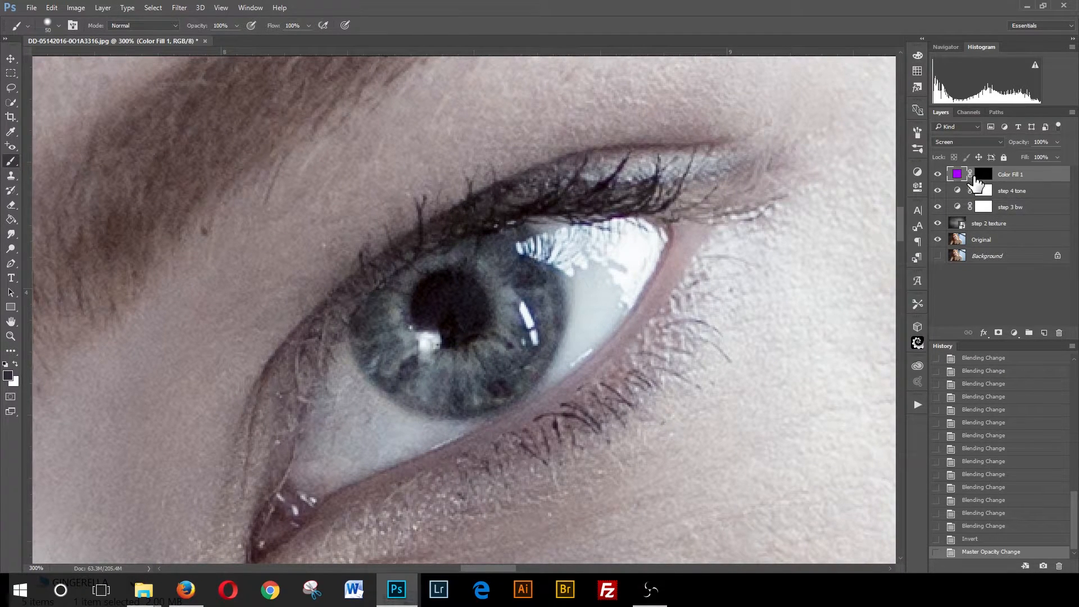
left_click(983, 177)
left_click(957, 175)
left_click(983, 176)
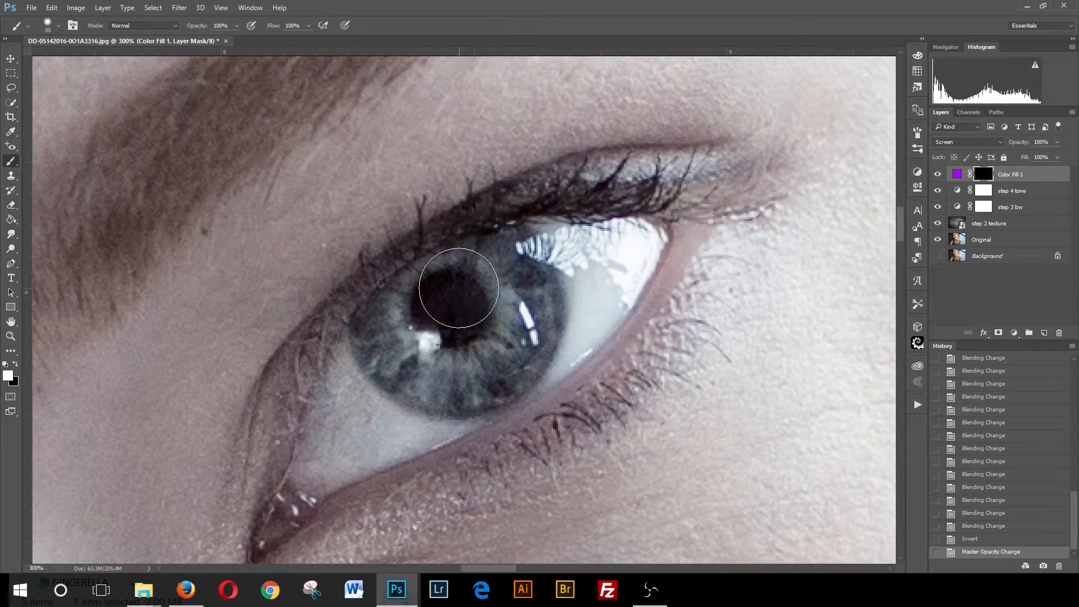
key("bracketright")
key("bracketright")
key("bracketright")
key("bracketright")
key("bracketright")
key("bracketright")
key("bracketright")
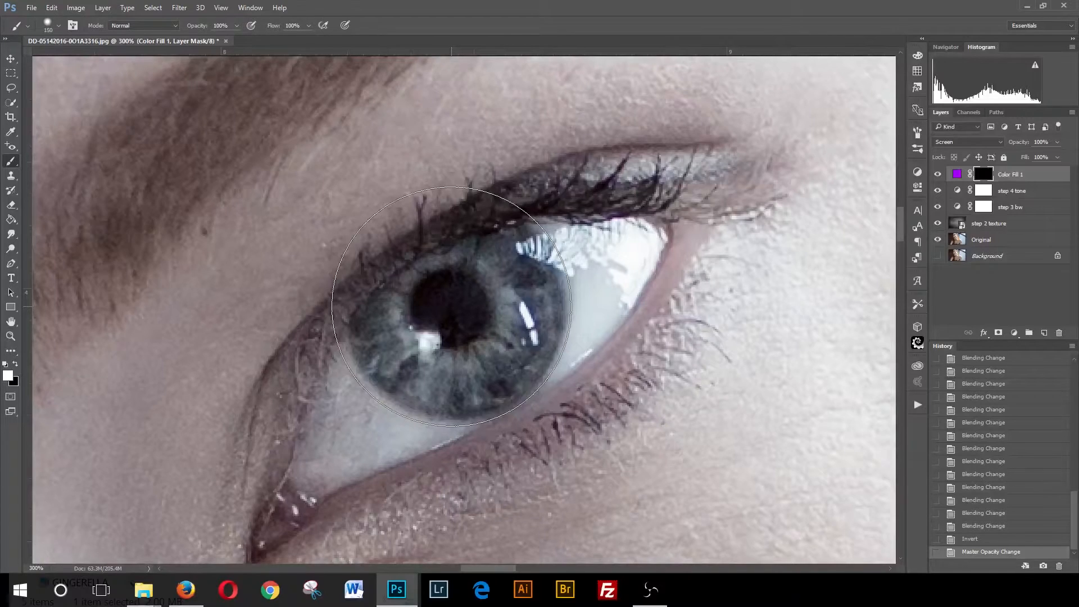
left_click(451, 306)
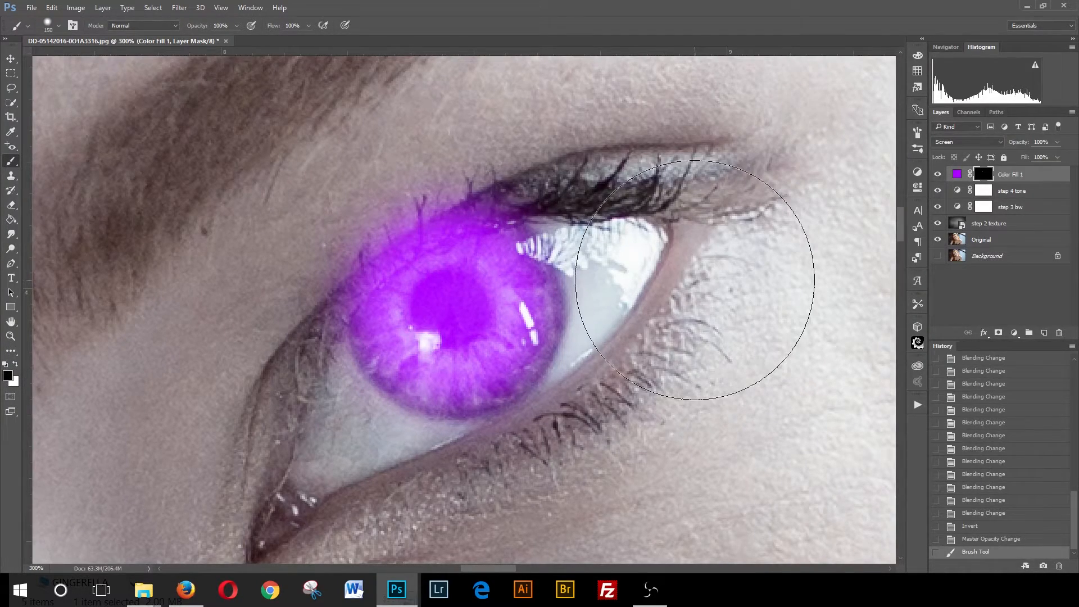
- Shrink the brush and paint black over the purple spill on the upper lashes, undoing the last stroke
key("bracketleft")
key("bracketleft")
key("bracketleft")
key("bracketleft")
key("bracketleft")
key("bracketleft")
key("bracketleft")
key("bracketleft")
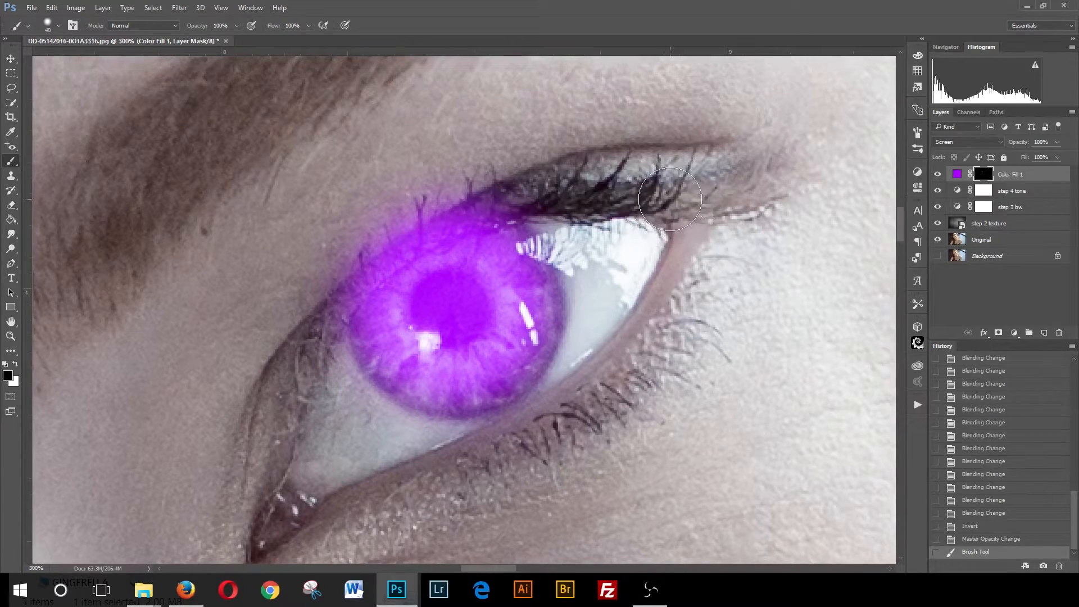
key("bracketleft")
key("bracketright")
key("bracketleft")
key("bracketleft")
key("bracketright")
key("bracketleft")
mouse_move(504, 187)
left_mouse_down()
mouse_move(454, 190)
mouse_move(372, 231)
mouse_move(322, 294)
mouse_move(432, 217)
mouse_move(537, 197)
mouse_move(415, 222)
mouse_move(332, 258)
left_mouse_up()
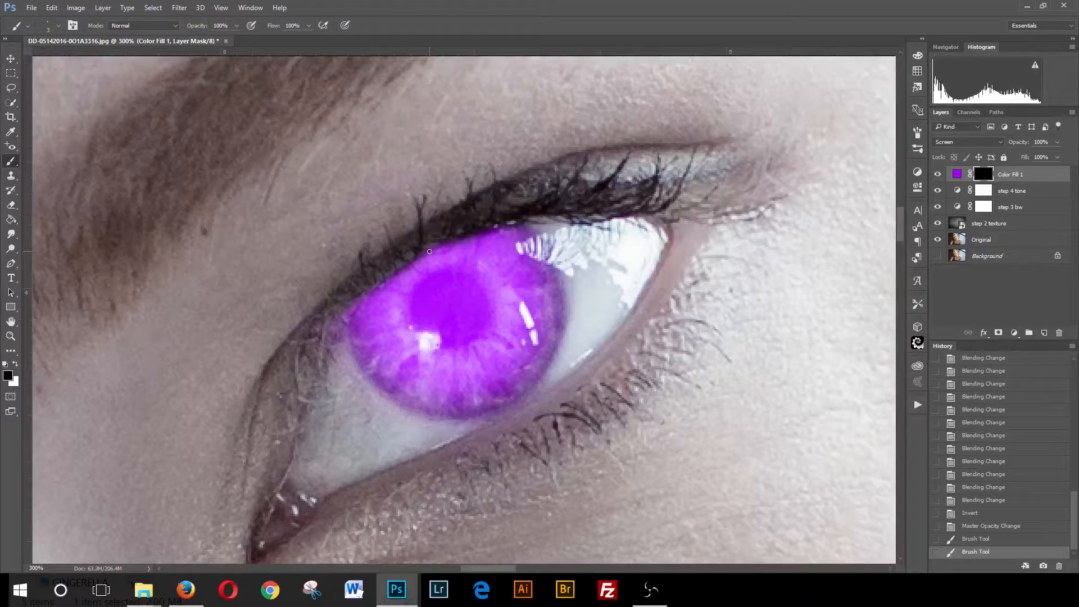
left_click_drag(461, 239, 451, 245)
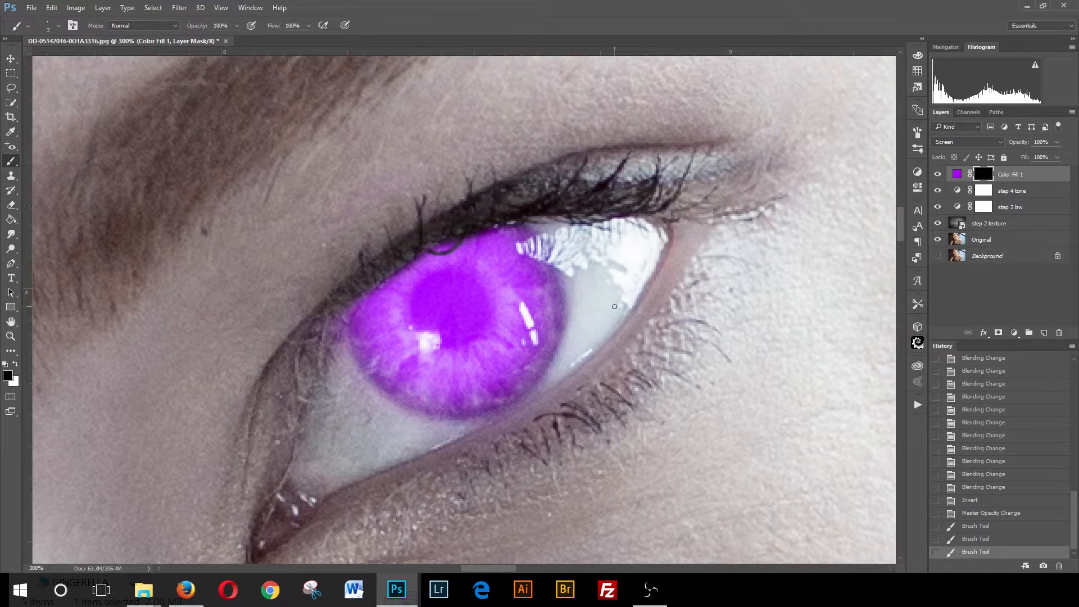
key("ctrl+z")
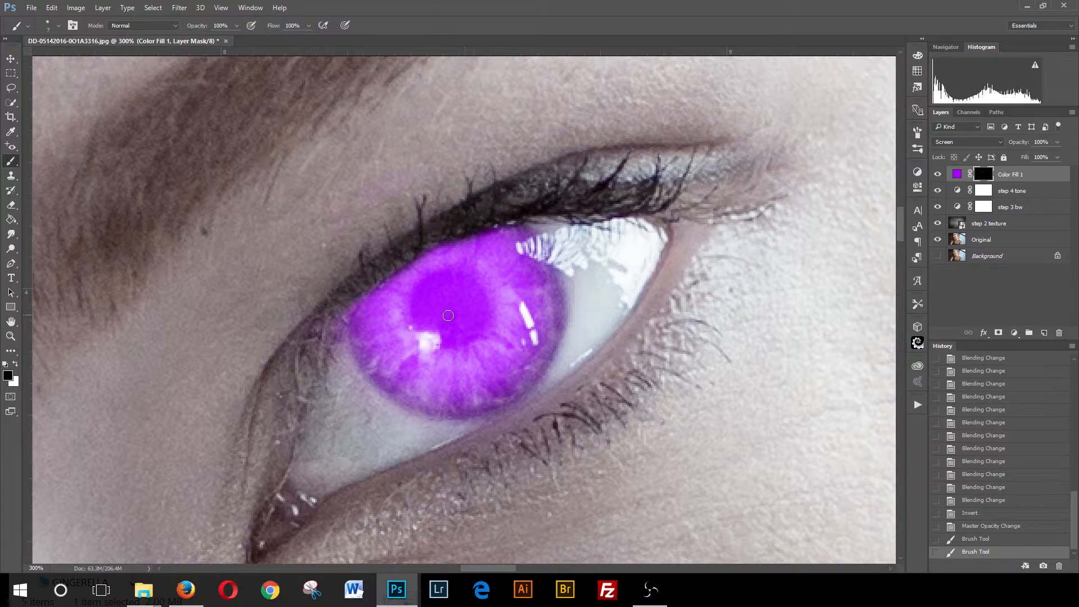
- Paint black on the mask over the pupil so it stays dark, enlarging the brush for a second dab
key("bracketright")
key("bracketright")
key("bracketright")
key("bracketleft")
left_click(450, 305)
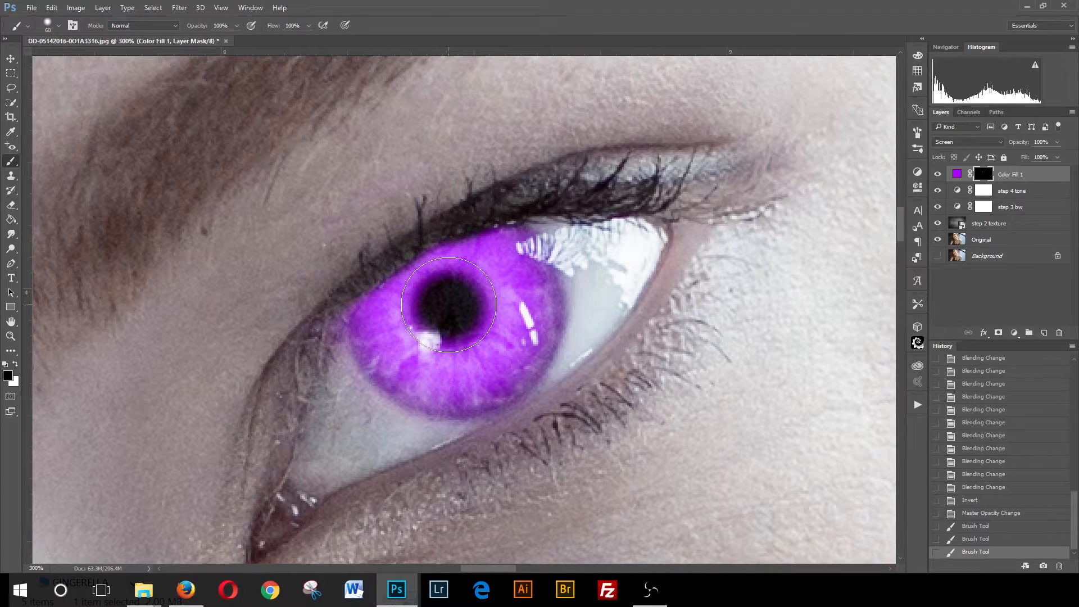
key("bracketright")
left_click(450, 306)
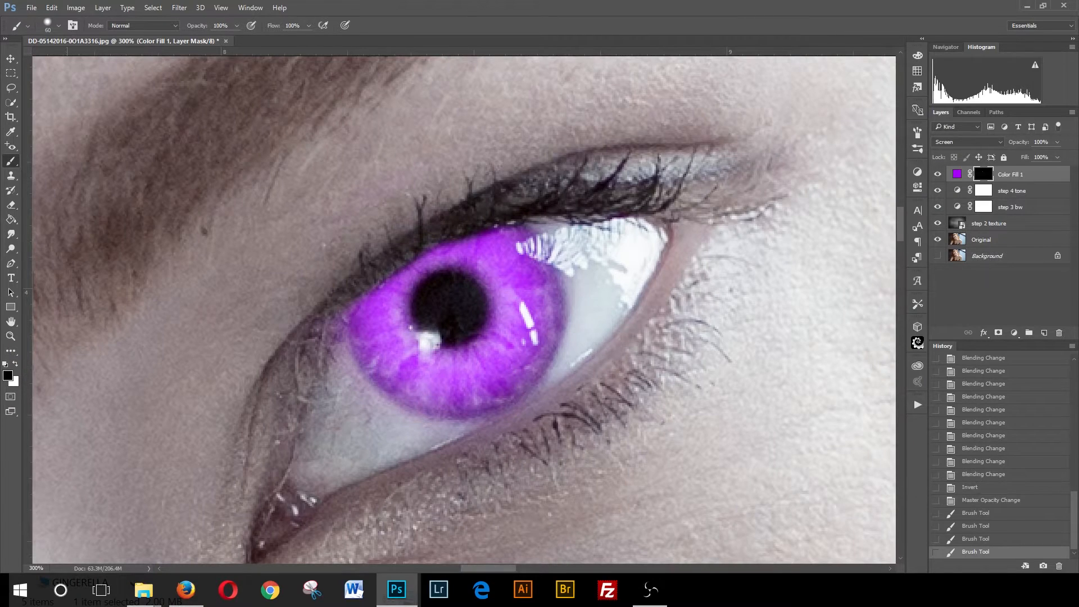
- Zoom out to inspect the purple eye in the full portrait
left_click(10, 336)
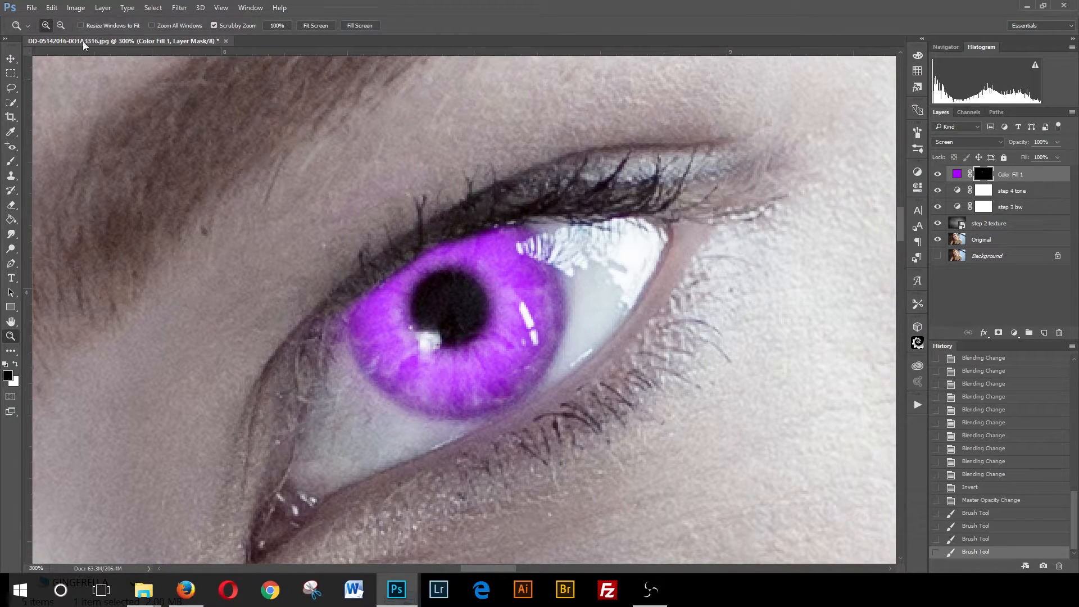
left_click(508, 308, "alt")
left_click(486, 313, "alt")
left_click(505, 339, "alt")
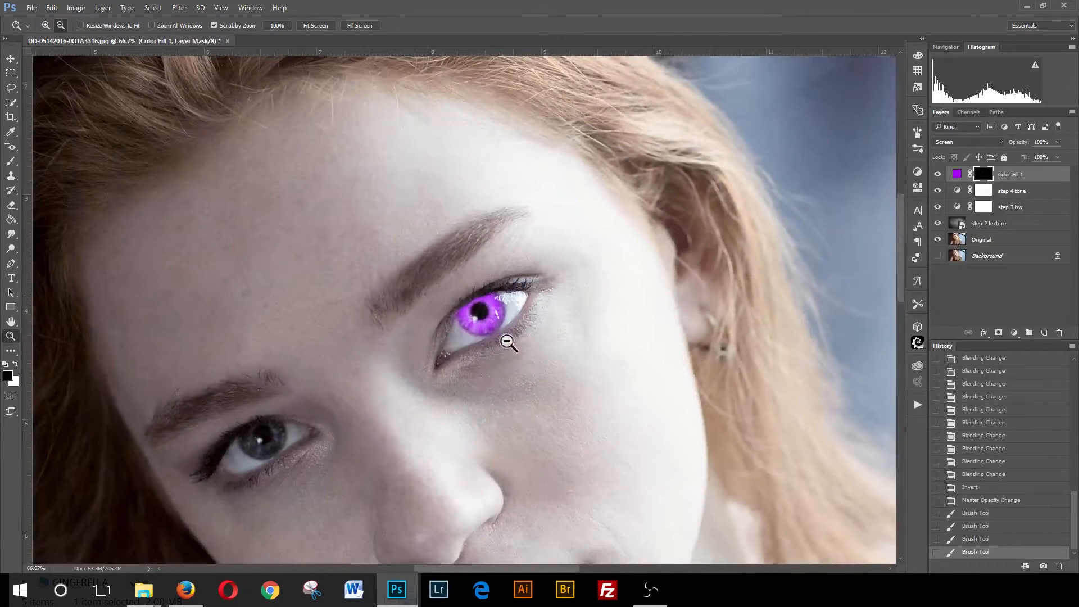
left_click(530, 354, "alt")
left_click(503, 377, "alt")
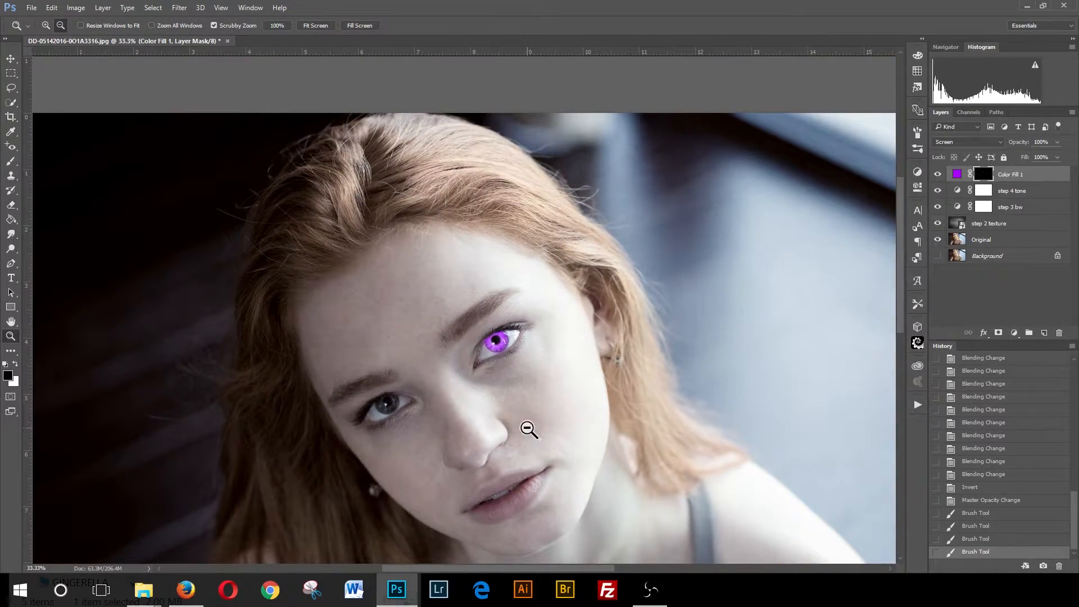
left_click_drag(523, 423, 523, 321)
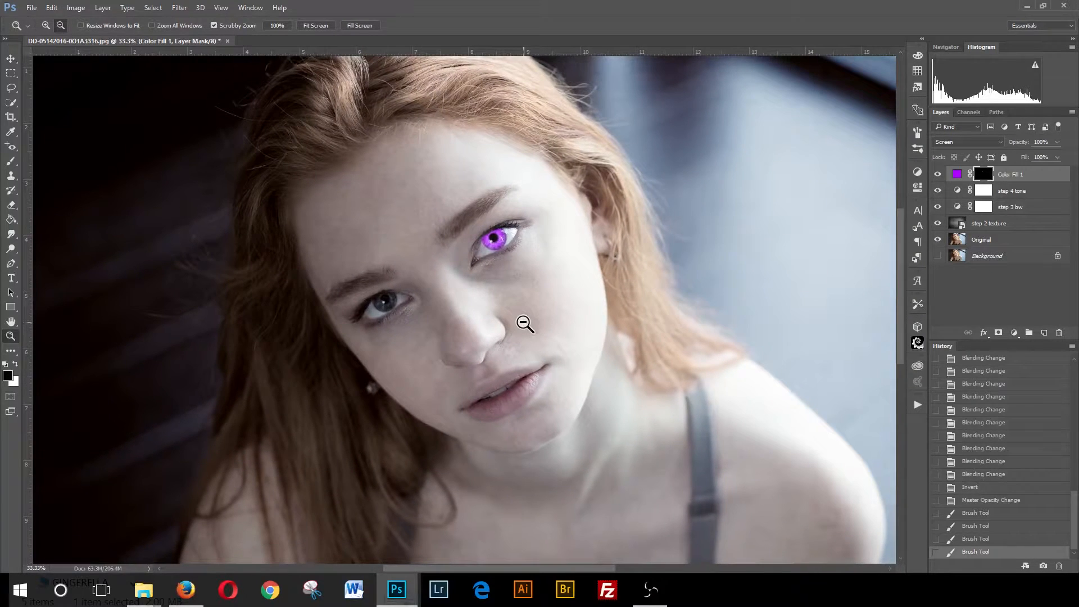
left_click(524, 307, "alt")
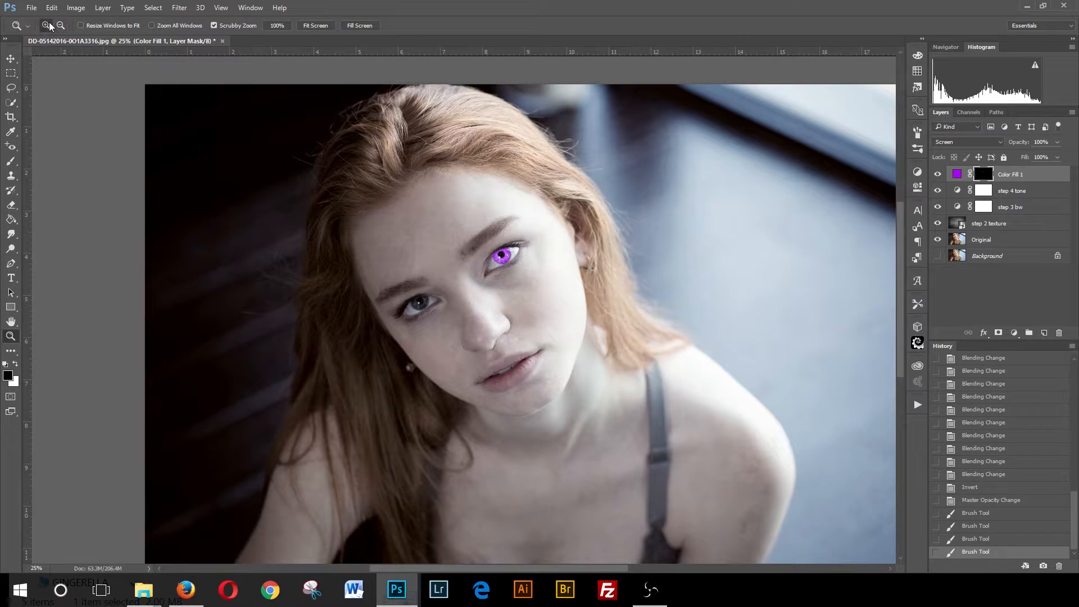
- Zoom into the left eye and paint white on the Color Fill 1 mask over its iris with an enlarged brush to reveal purple
left_click_drag(425, 304, 614, 287)
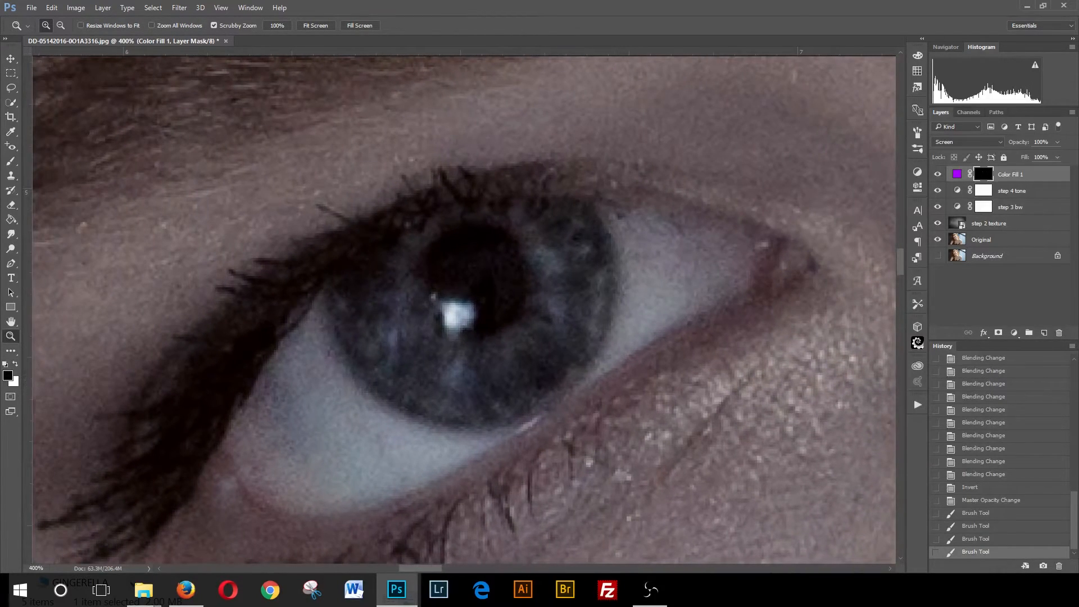
left_click(12, 162)
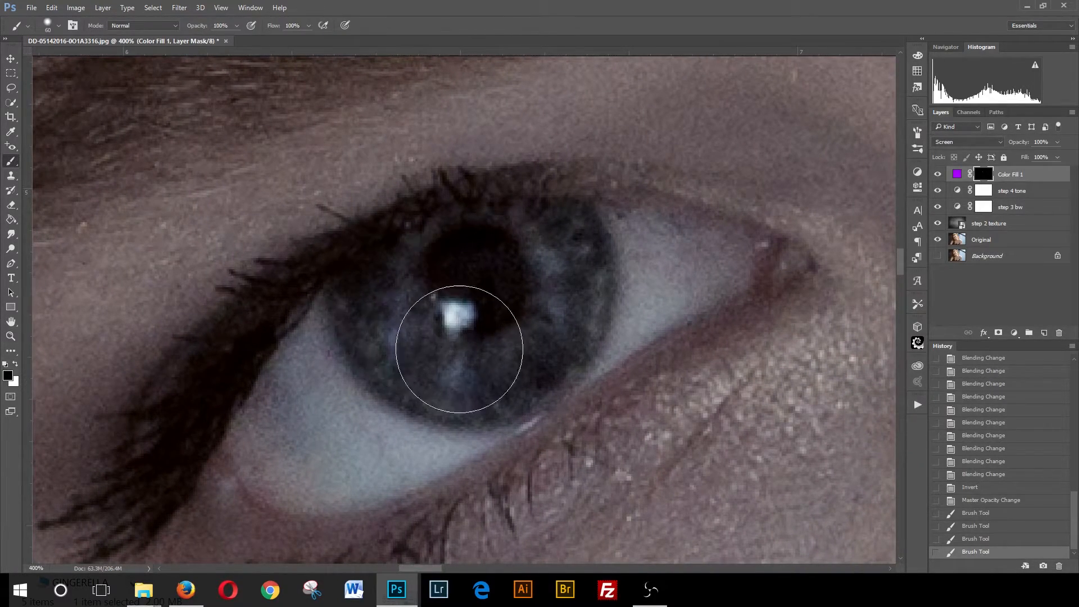
key("bracketright")
key("bracketright")
key("bracketright")
key("bracketright")
key("bracketright")
key("bracketright")
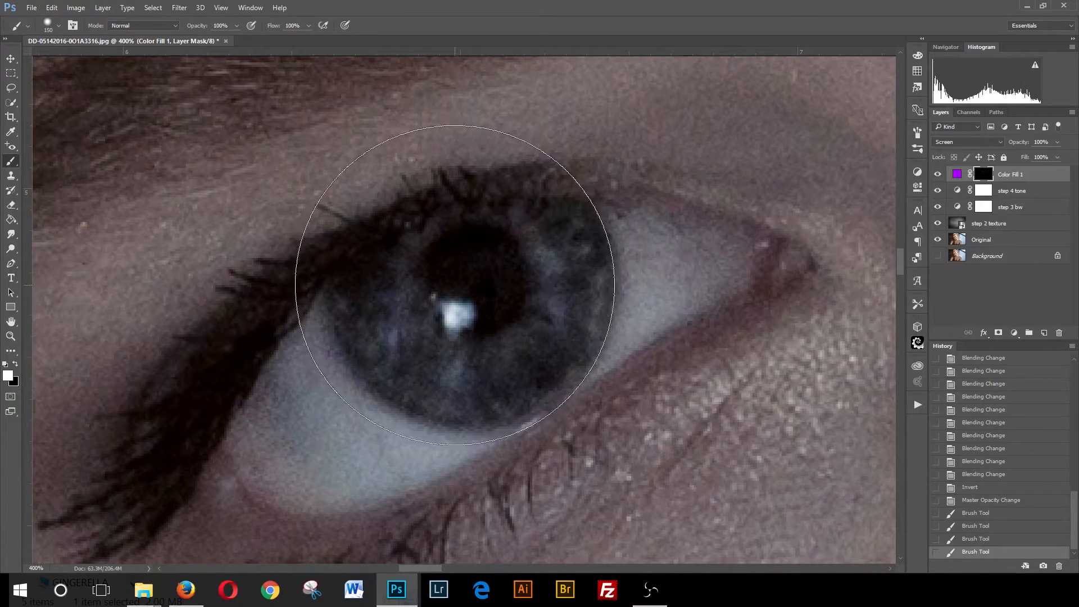
left_click(468, 277)
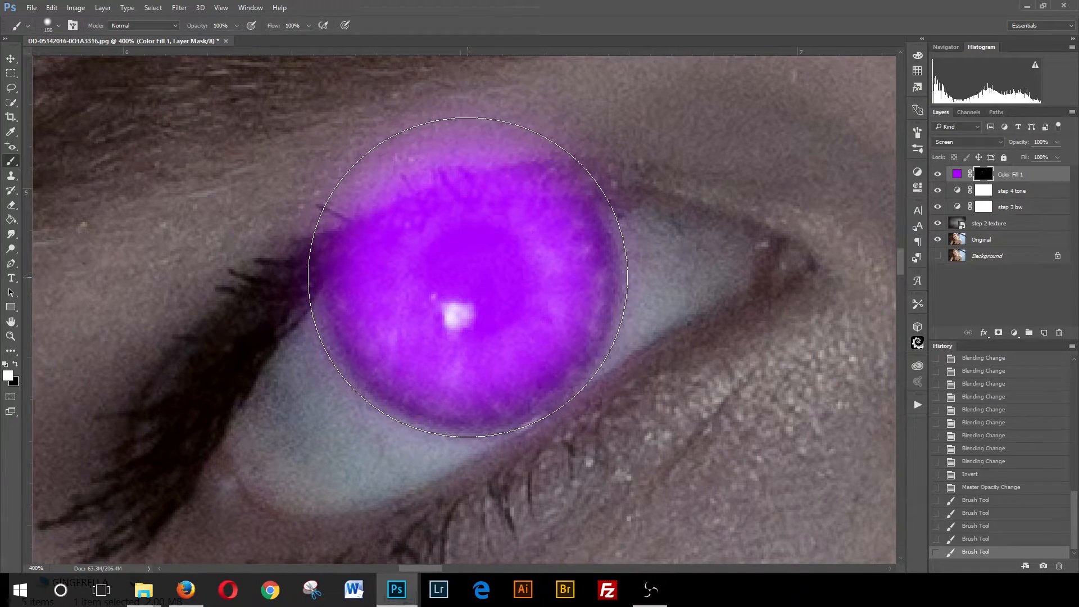
- Switch to black, shrink the brush and paint over the purple spill on the upper lashes
key("x")
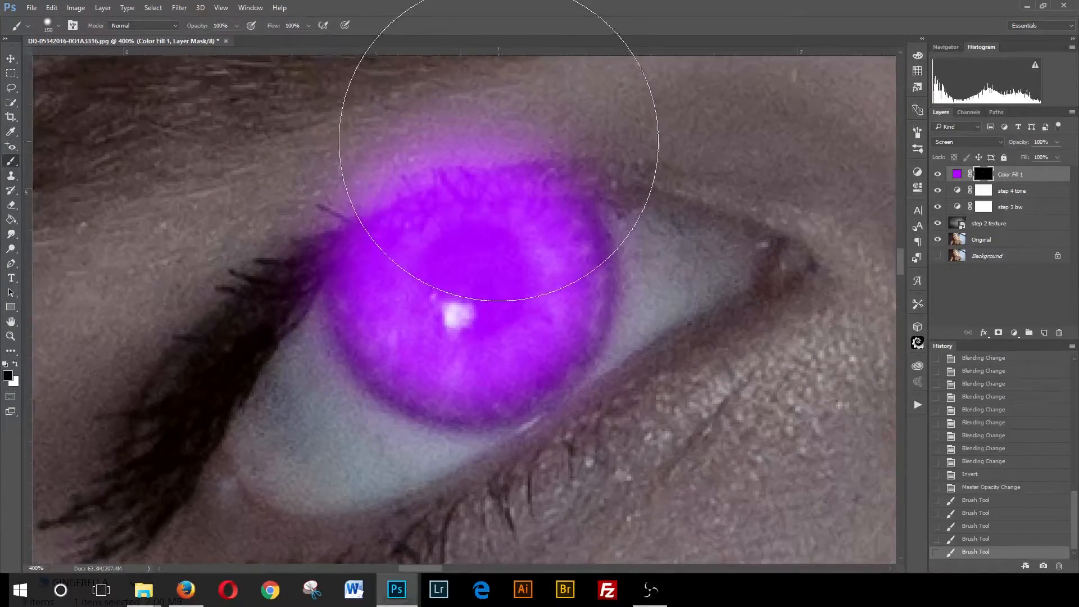
key("bracketleft")
key("bracketleft")
key("bracketleft")
key("bracketleft")
key("bracketleft")
key("bracketleft")
key("bracketleft")
key("bracketleft")
key("bracketleft")
key("bracketleft")
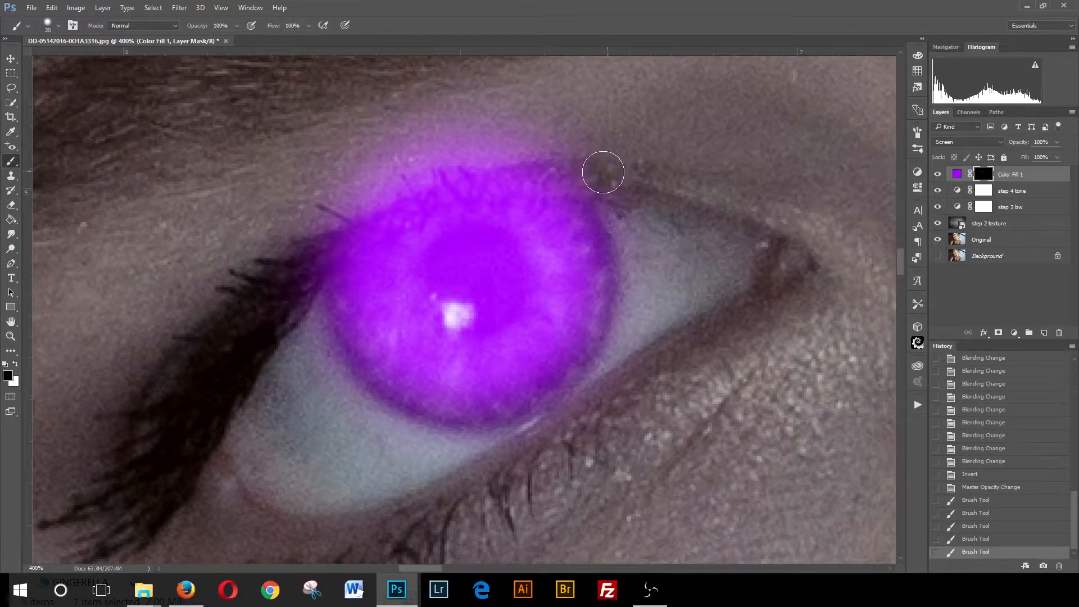
mouse_move(603, 172)
left_mouse_down()
mouse_move(452, 173)
mouse_move(307, 231)
mouse_move(447, 152)
mouse_move(635, 151)
mouse_move(393, 111)
left_mouse_up()
mouse_move(618, 169)
left_mouse_down()
mouse_move(467, 183)
mouse_move(335, 218)
mouse_move(288, 272)
mouse_move(361, 221)
mouse_move(525, 179)
left_mouse_up()
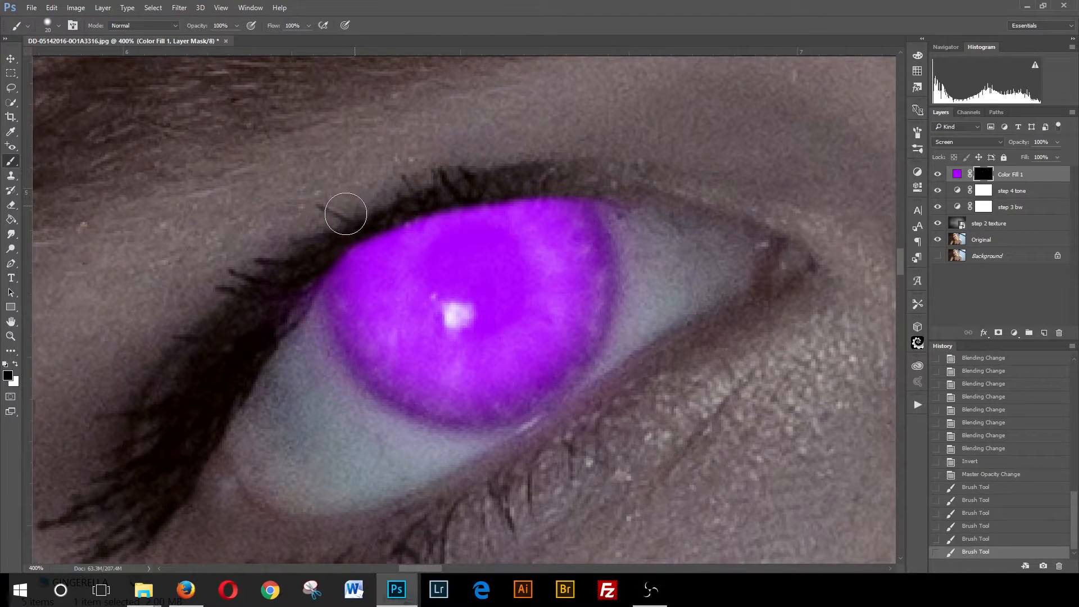
left_click_drag(382, 212, 467, 182)
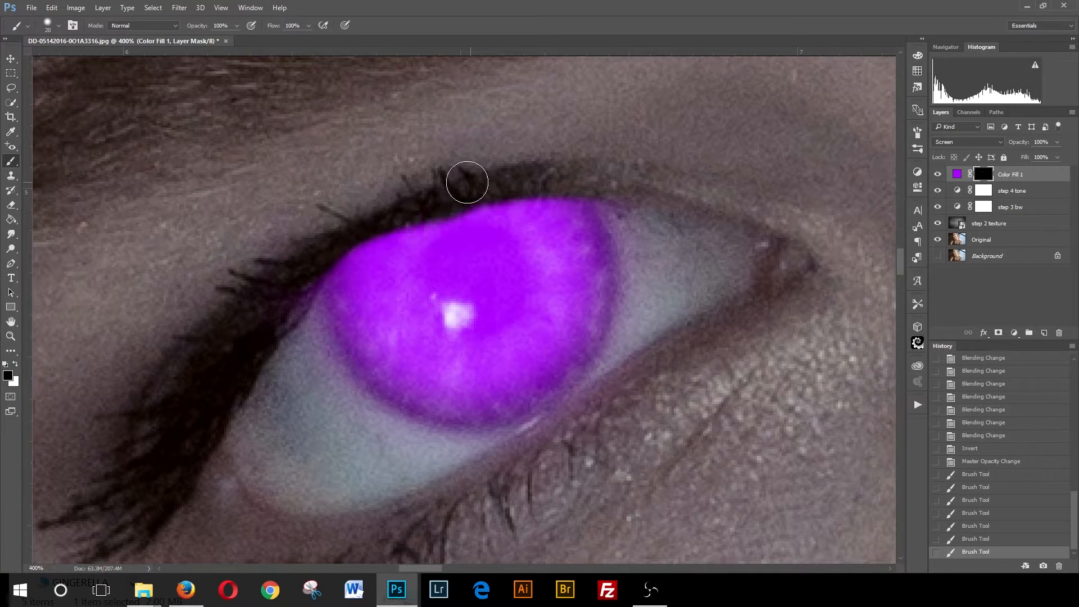
- Enlarge the brush and paint black on the mask over the pupil so it stays dark
key("bracketright")
key("bracketright")
key("bracketright")
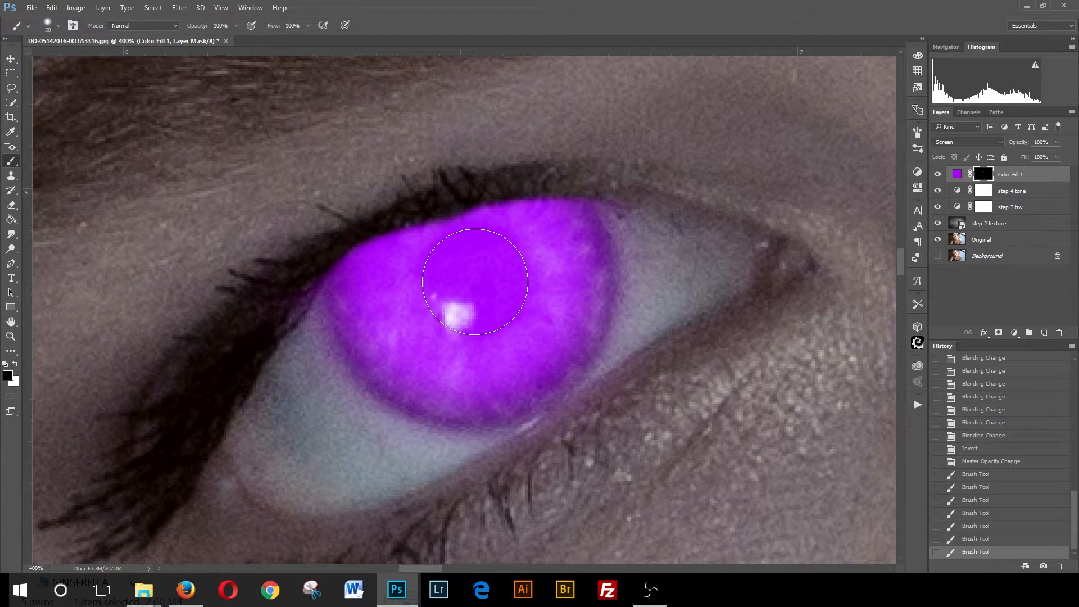
left_click(475, 271)
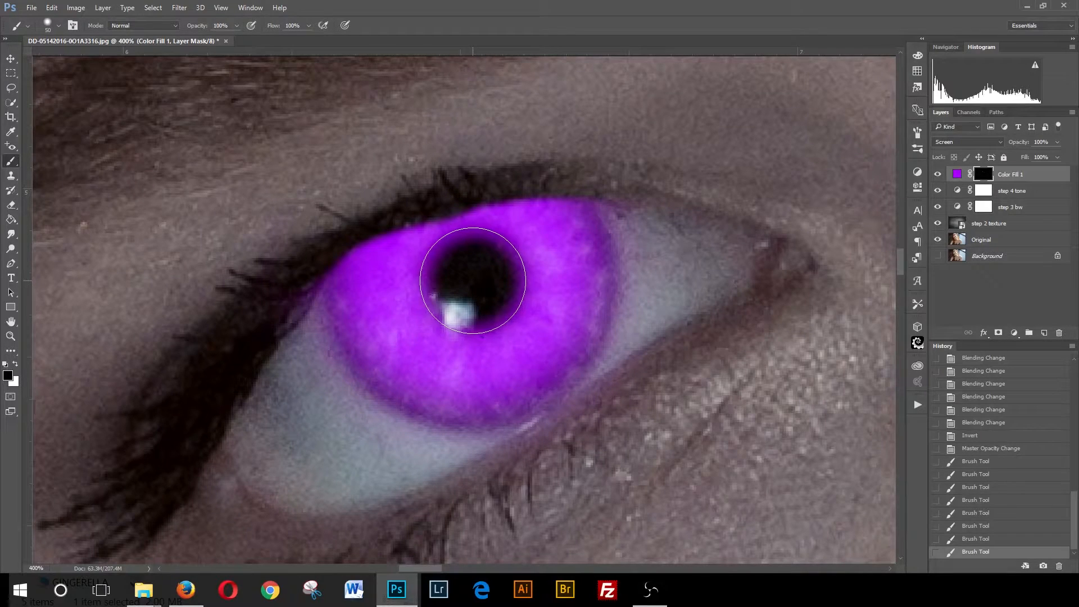
left_click(472, 272)
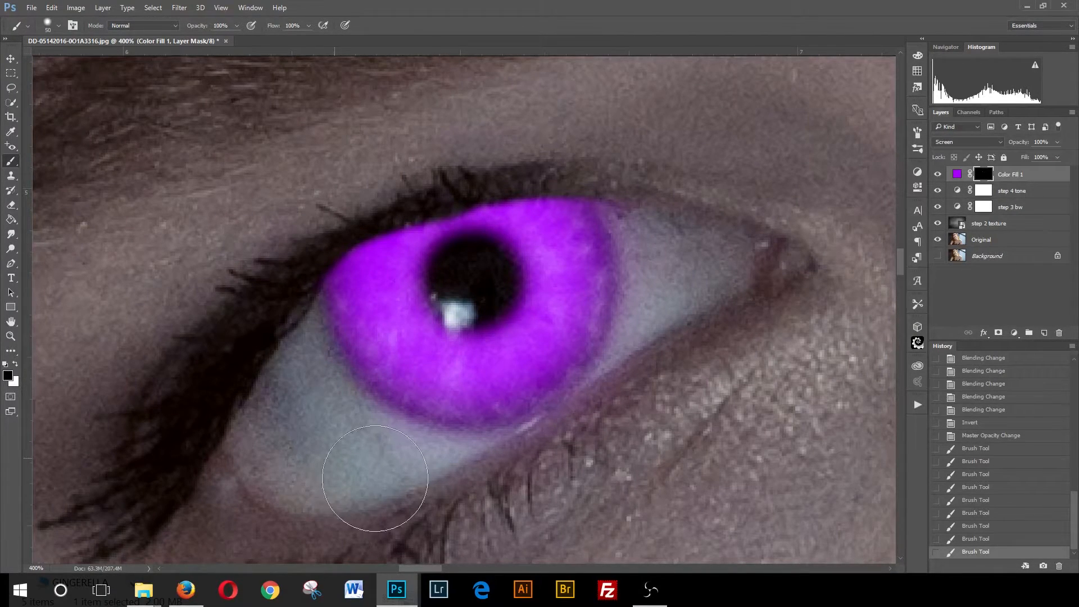
- Paint black along the lower lid and upper lash line to clean remaining purple spill
mouse_move(502, 482)
left_mouse_down()
mouse_move(416, 483)
mouse_move(336, 456)
left_mouse_up()
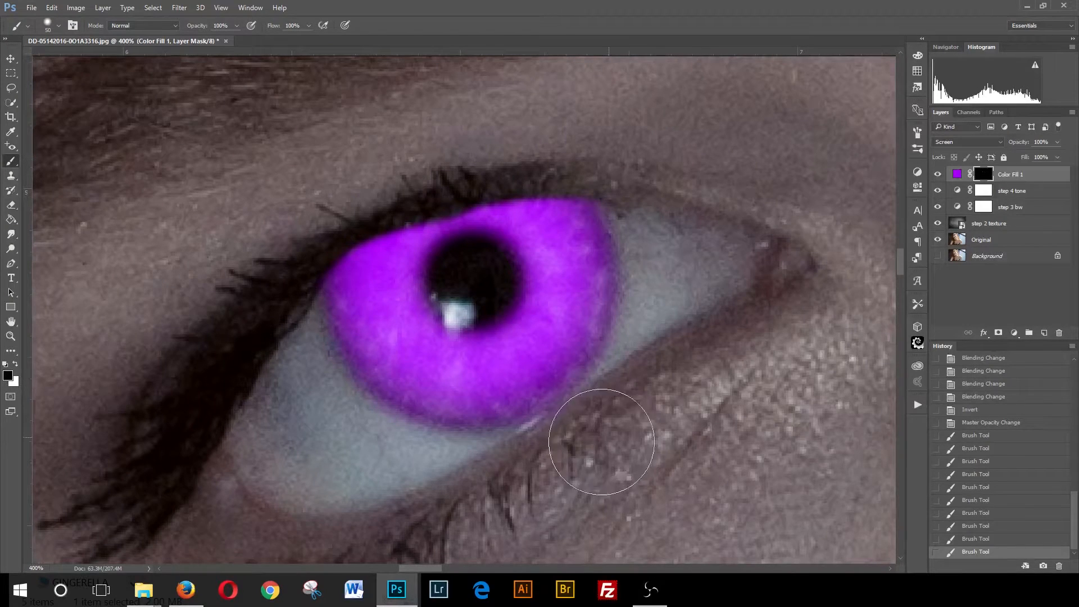
mouse_move(414, 487)
left_mouse_down()
mouse_move(327, 459)
mouse_move(282, 414)
mouse_move(269, 317)
left_mouse_up()
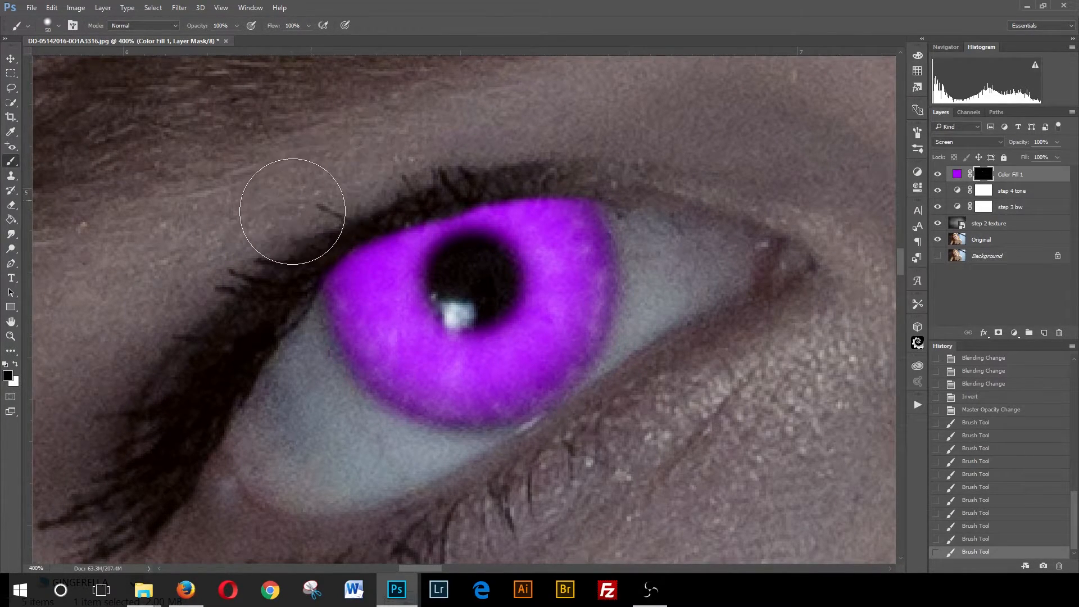
left_click_drag(459, 156, 609, 141)
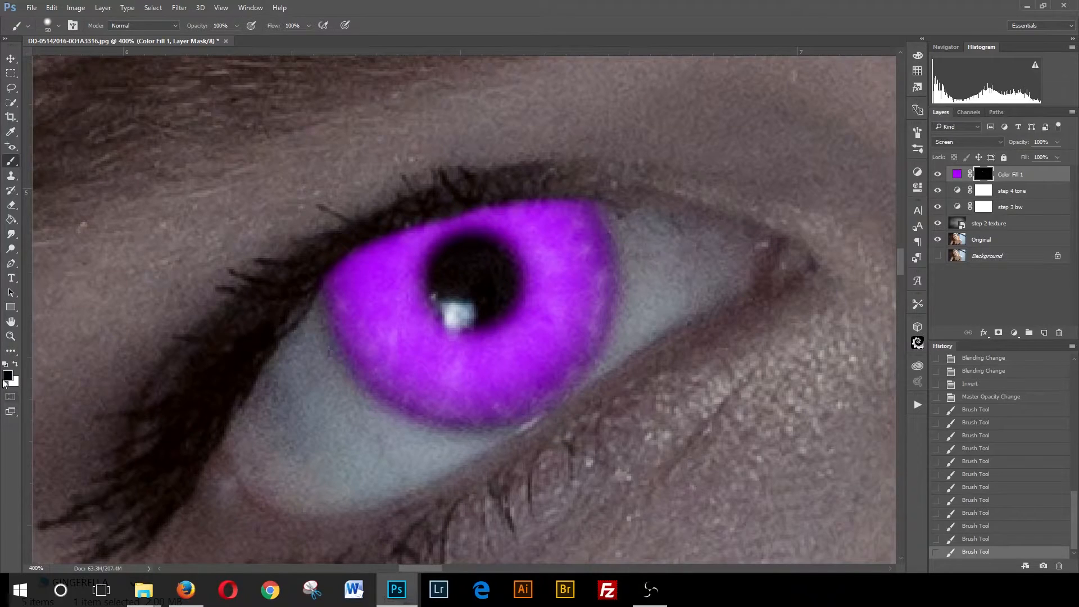
- Zoom out step by step to inspect both purple eyes across the full portrait
left_click(10, 336)
left_click(61, 25)
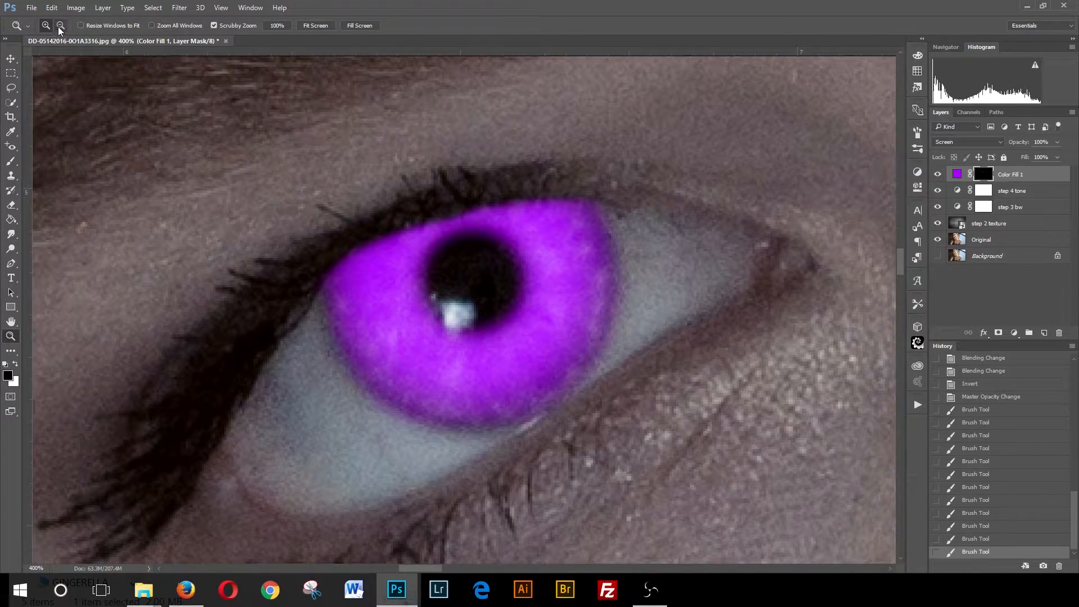
left_click(601, 306)
left_click(634, 316)
left_click(681, 313)
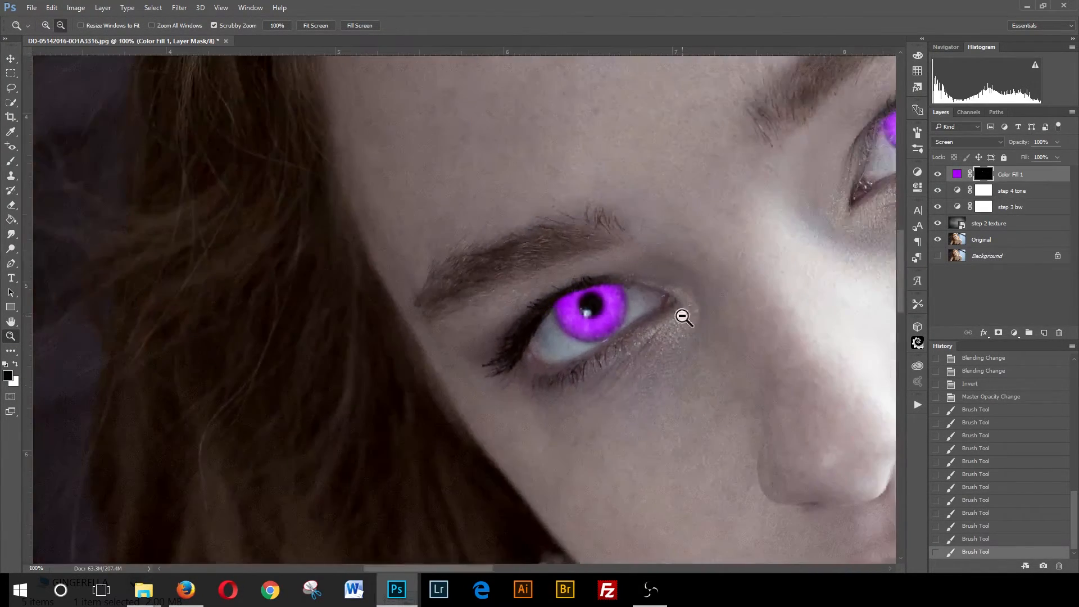
left_click(713, 309)
left_click(762, 317)
left_click(794, 270)
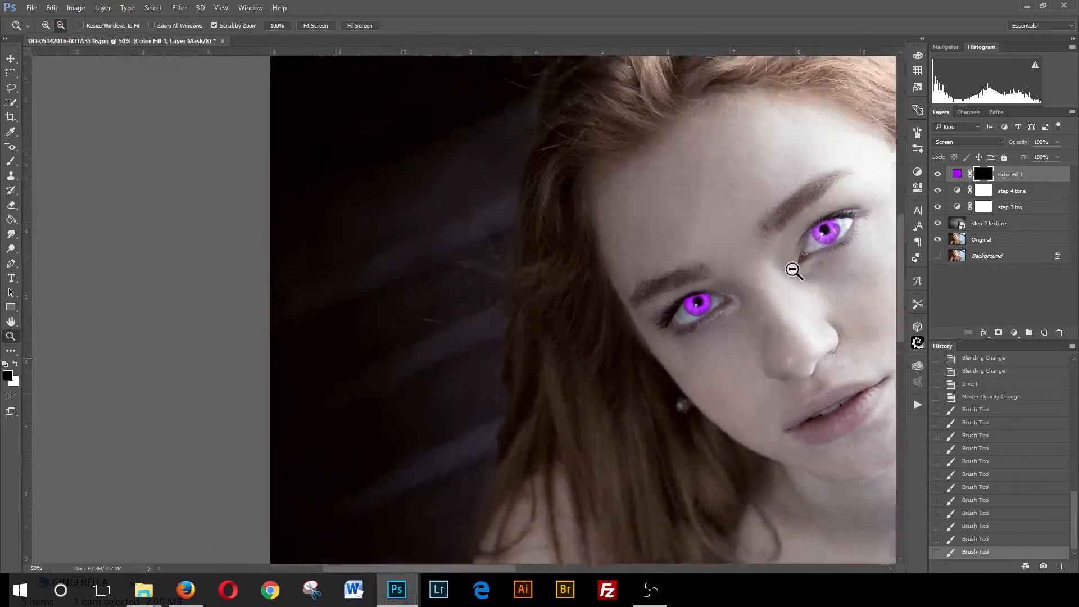
left_click(819, 289)
left_click(806, 289)
left_click(779, 284)
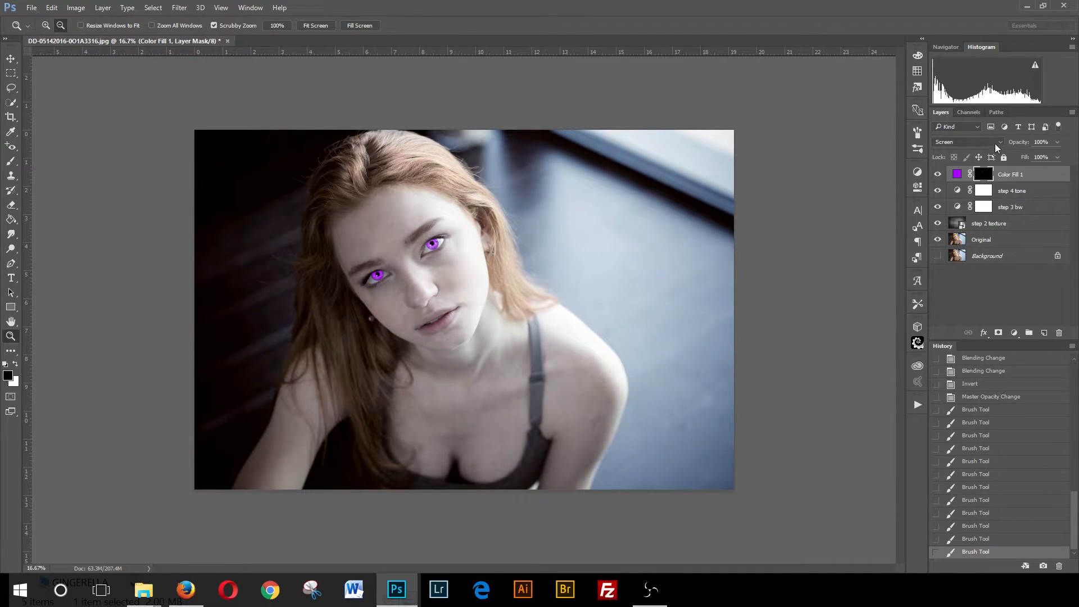
- Preview a range of blend modes on the Color Fill 1 layer
left_click(1001, 142)
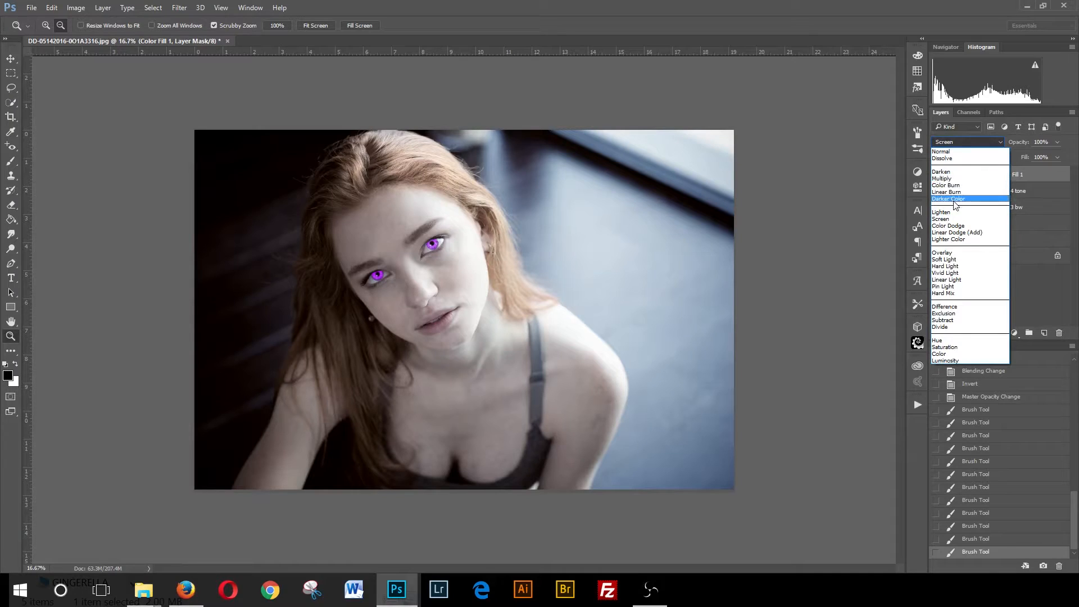
left_click(949, 212)
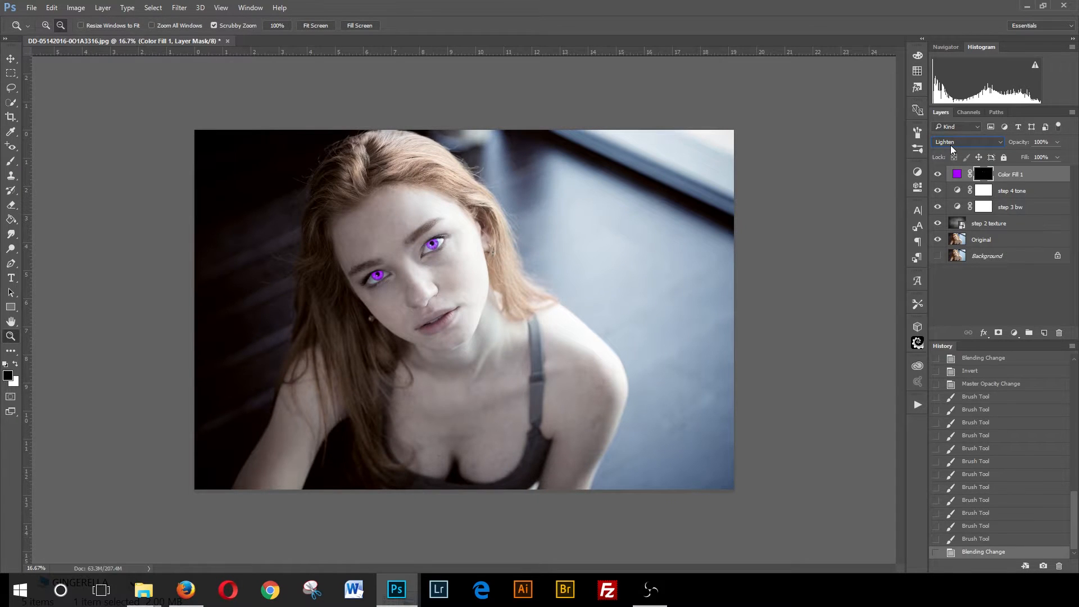
scroll(950, 145, "down", 2)
scroll(949, 145, "down", 1)
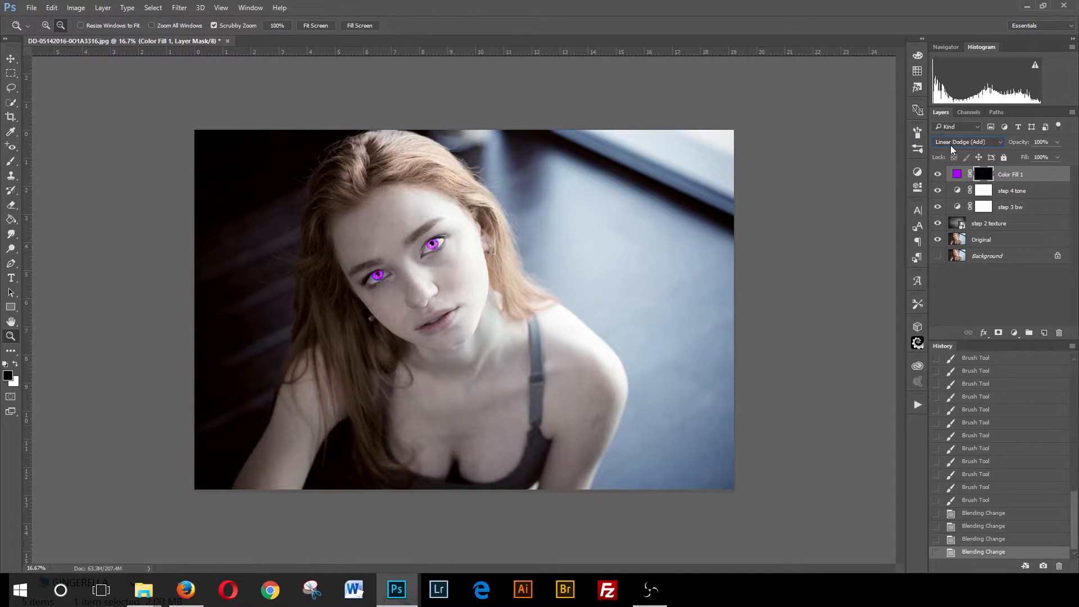
scroll(949, 145, "up", 1)
scroll(949, 145, "down", 1)
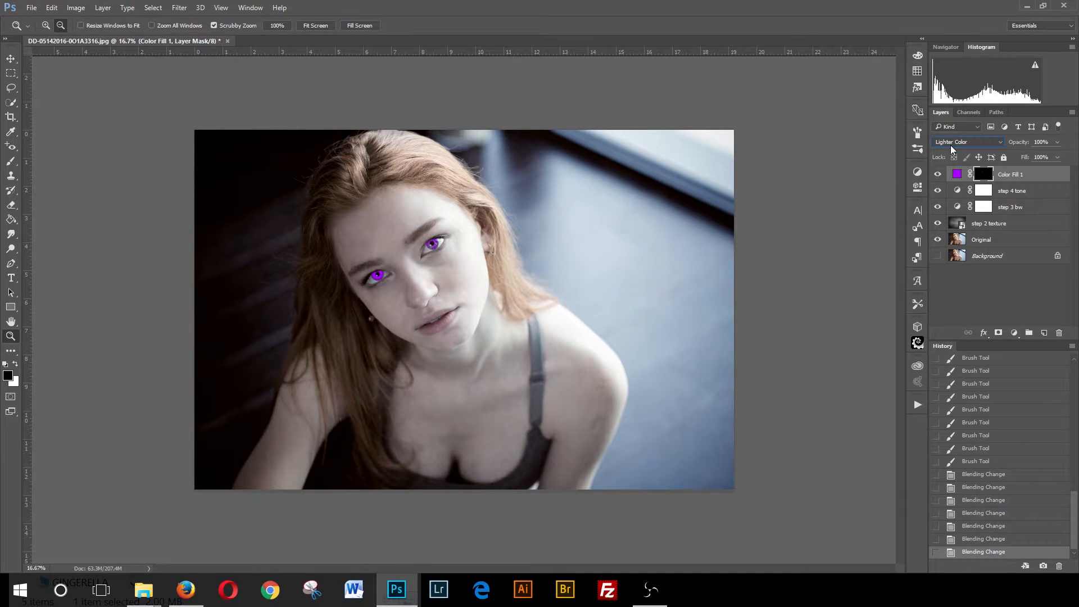
scroll(949, 145, "down", 1)
scroll(950, 145, "down", 1)
scroll(950, 145, "down", 5)
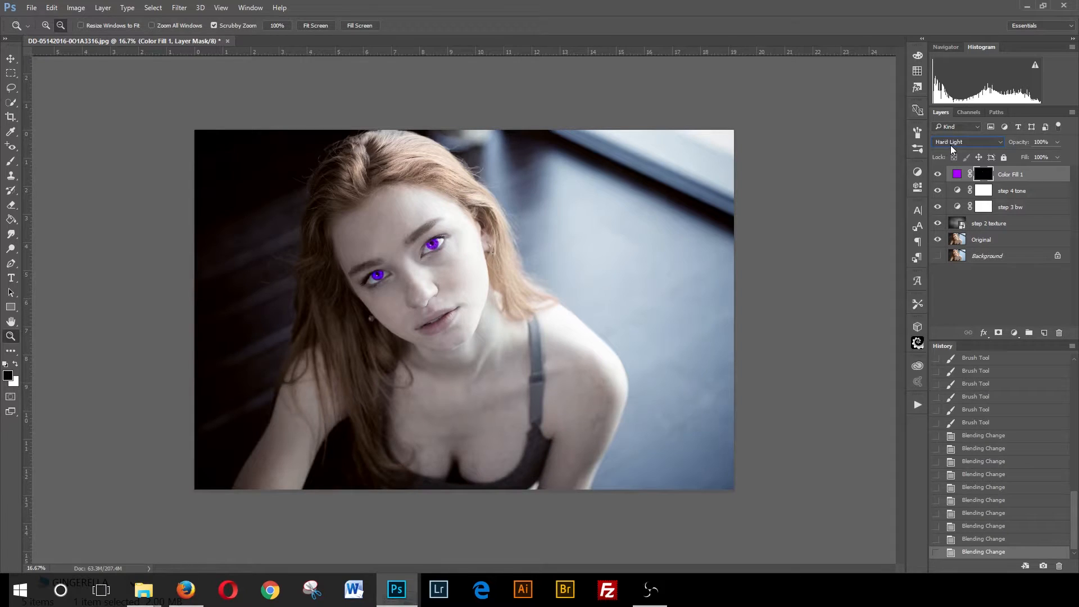
scroll(950, 145, "down", 4)
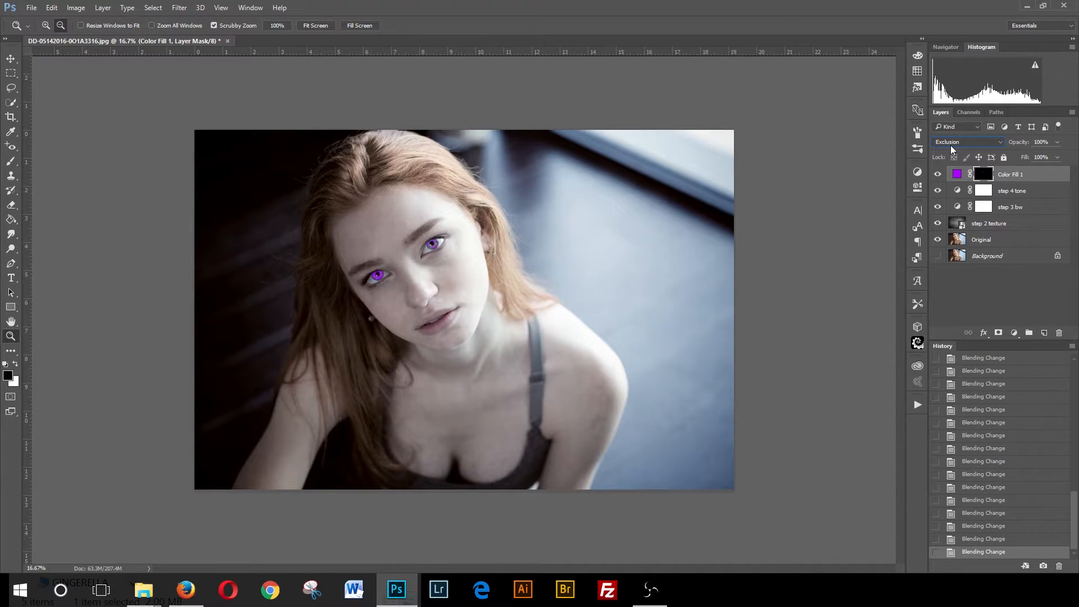
scroll(950, 145, "down", 1)
scroll(949, 145, "down", 1)
scroll(950, 145, "down", 1)
scroll(949, 145, "up", 1)
scroll(949, 145, "up", 3)
scroll(949, 145, "up", 3)
scroll(950, 145, "up", 1)
scroll(958, 142, "up", 1)
scroll(960, 143, "up", 2)
scroll(957, 145, "up", 1)
scroll(955, 147, "up", 1)
scroll(953, 142, "up", 1)
- Set the Color Fill 1 blend mode to Linear Dodge (Add)
left_click(950, 144)
left_click(943, 227)
left_click(952, 144)
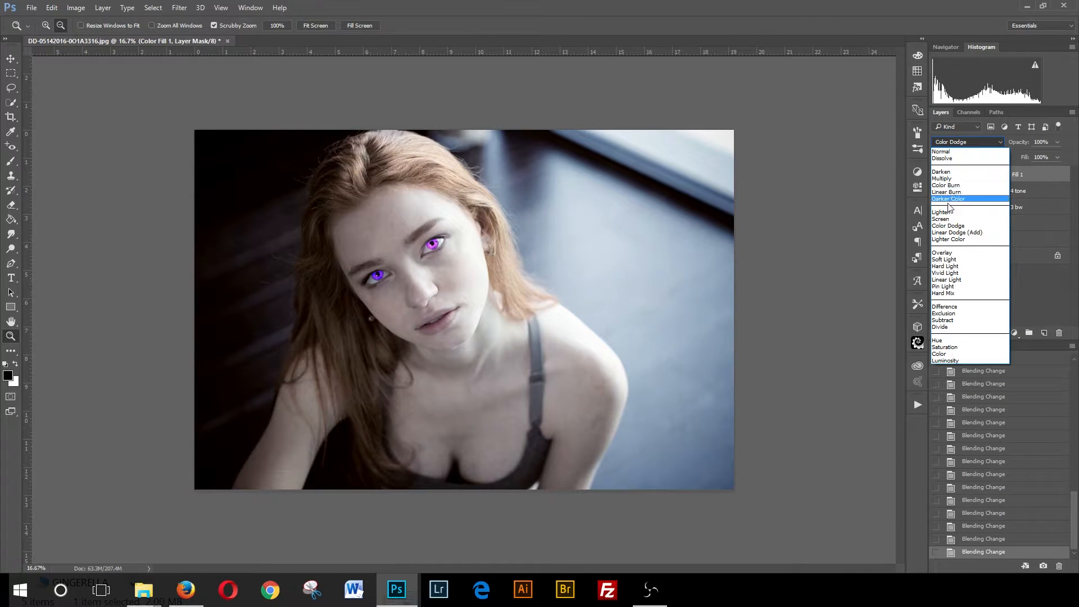
left_click(950, 232)
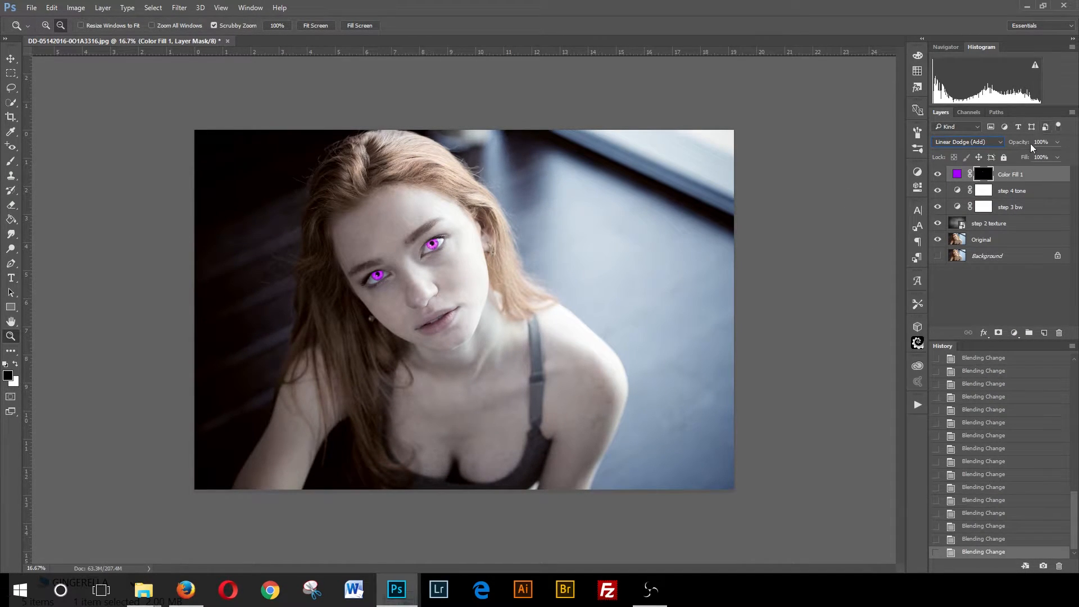
- Open the Color Fill 1 colour picker and change the fill colour to a muted blue
double_click(957, 174)
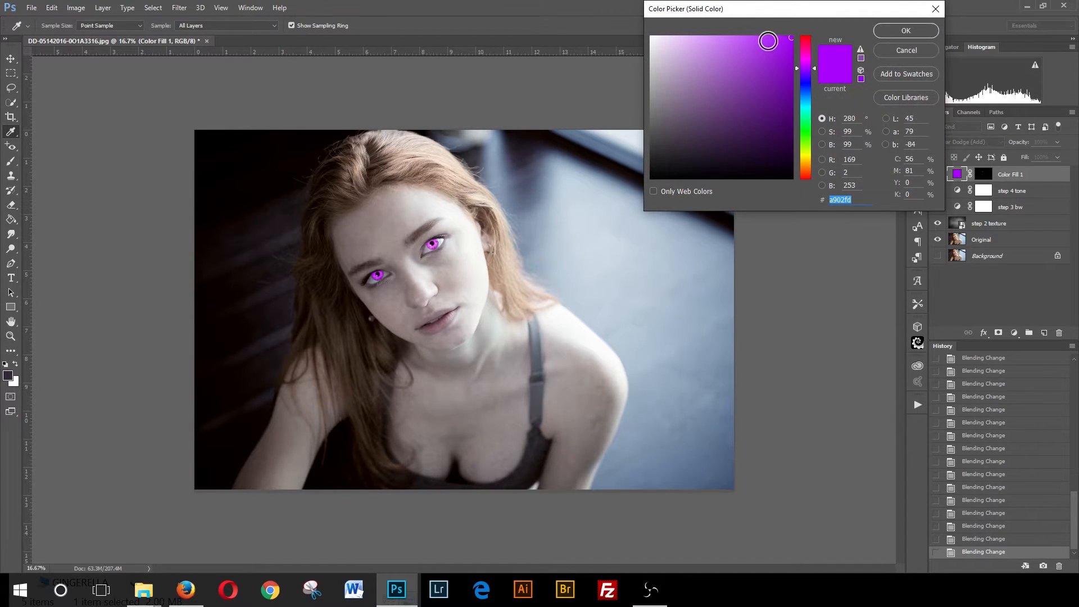
left_click_drag(763, 82, 746, 98)
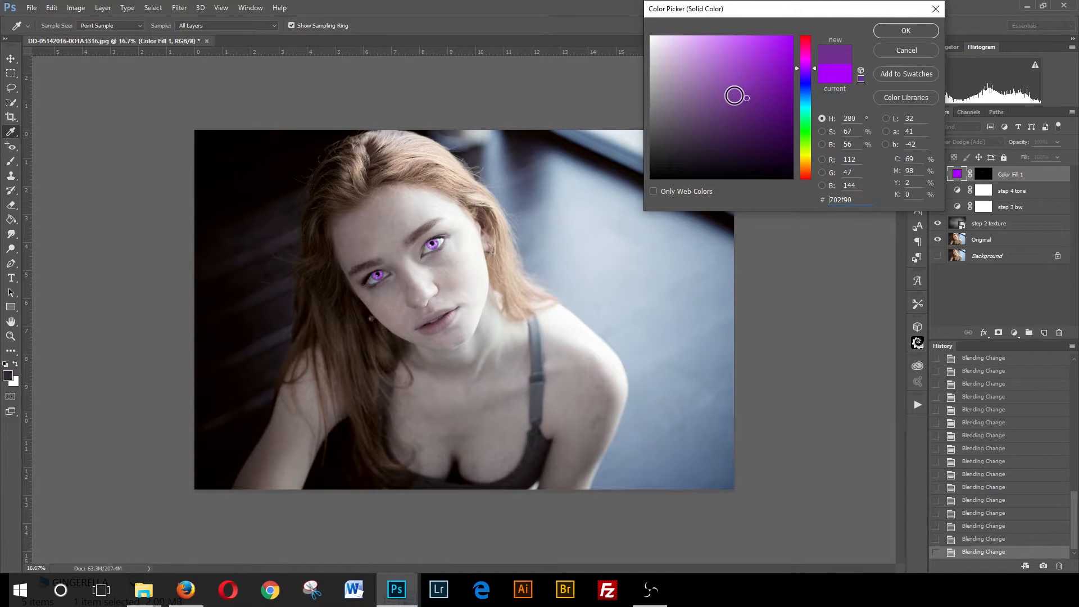
left_click(736, 91)
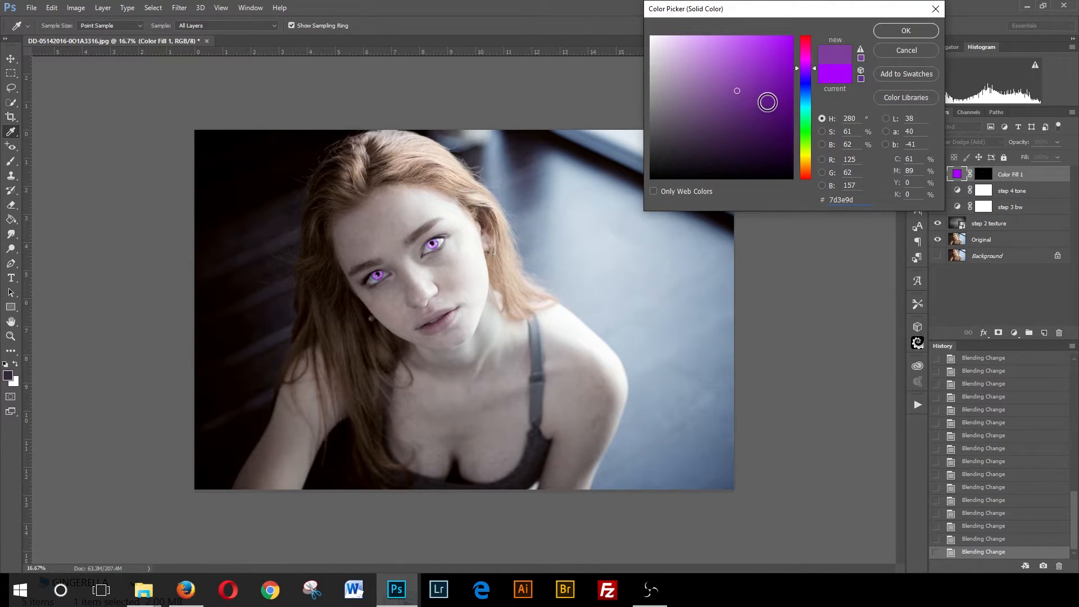
left_click_drag(815, 66, 814, 89)
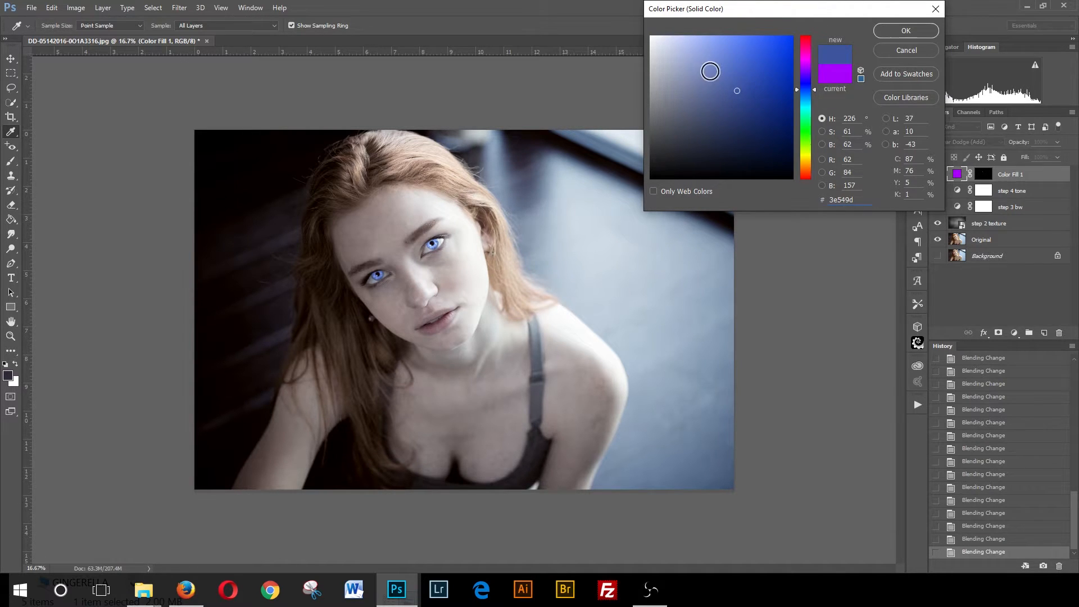
left_click(710, 71)
left_click_drag(727, 64, 738, 84)
left_click(904, 35)
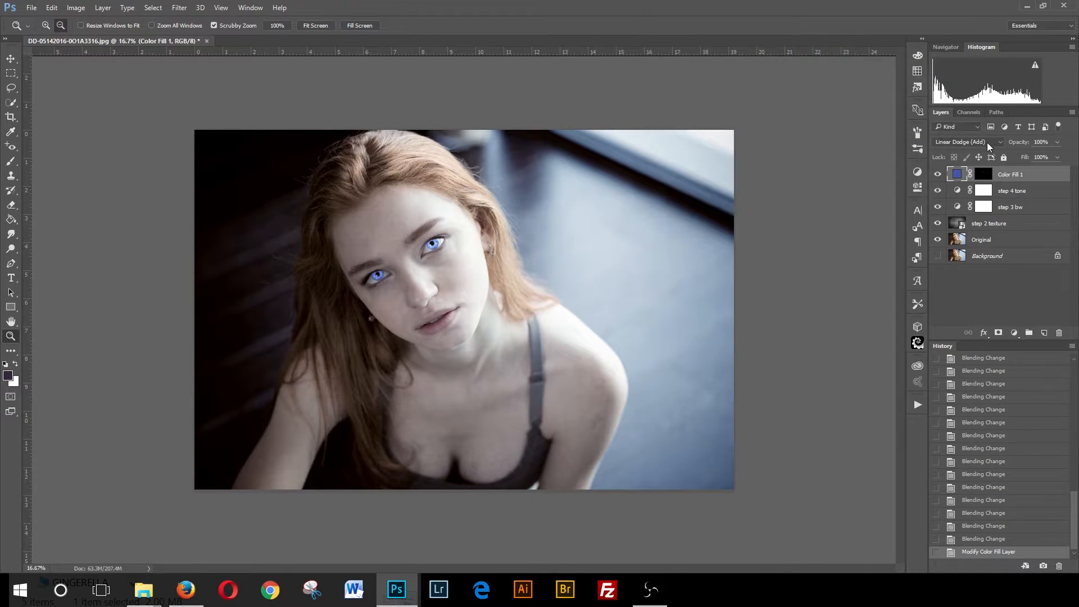
- Compare other blend modes for the blue Color Fill 1 layer, ending on Linear Dodge (Add)
left_click(984, 142)
left_click(953, 212)
key("Down")
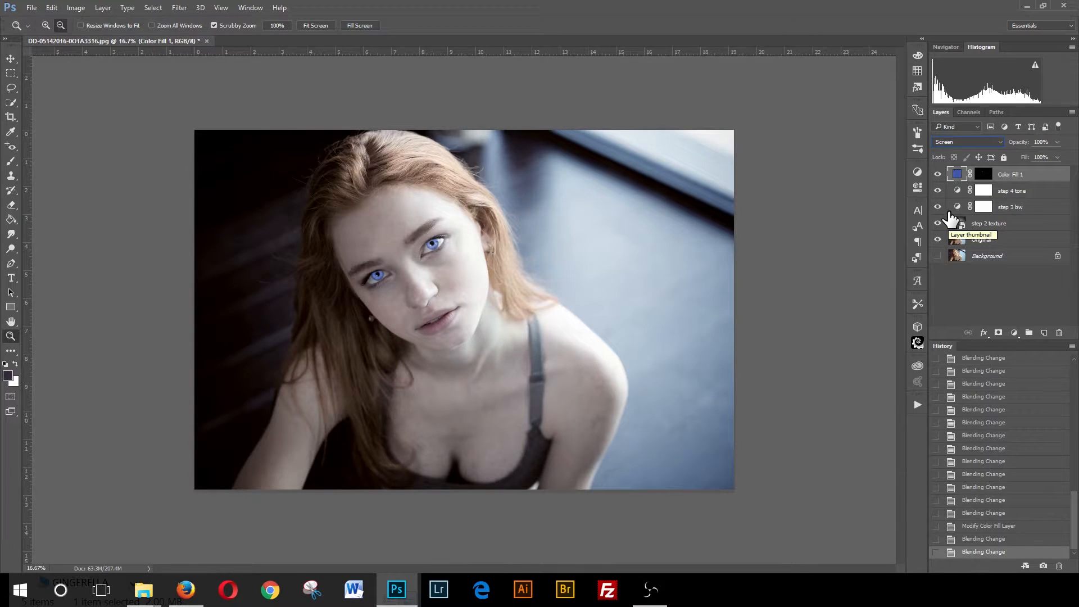
key("Down")
key("Down")
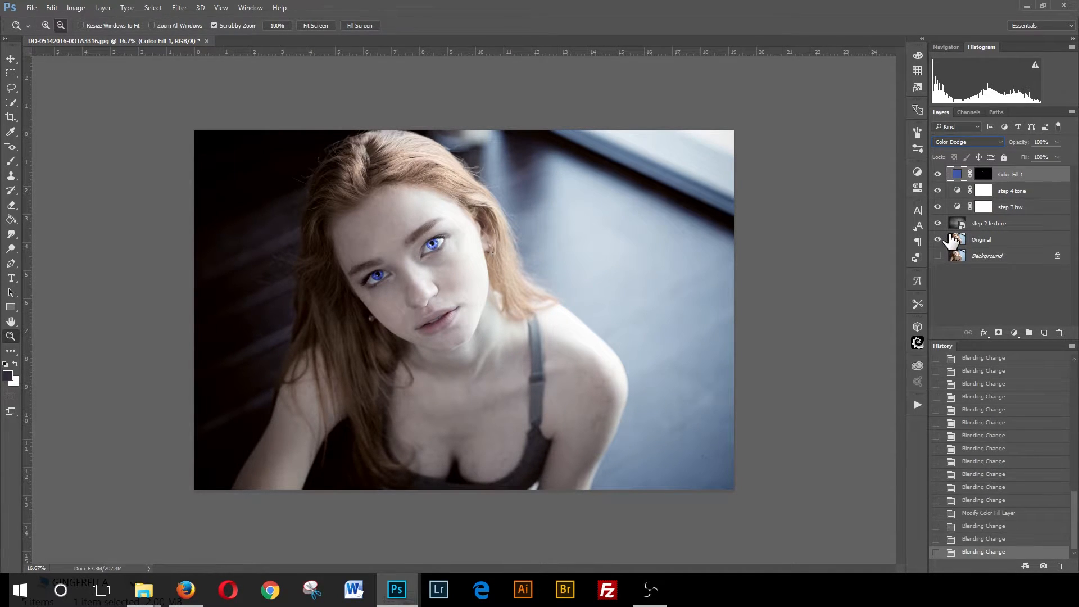
key("Down")
key("Down")
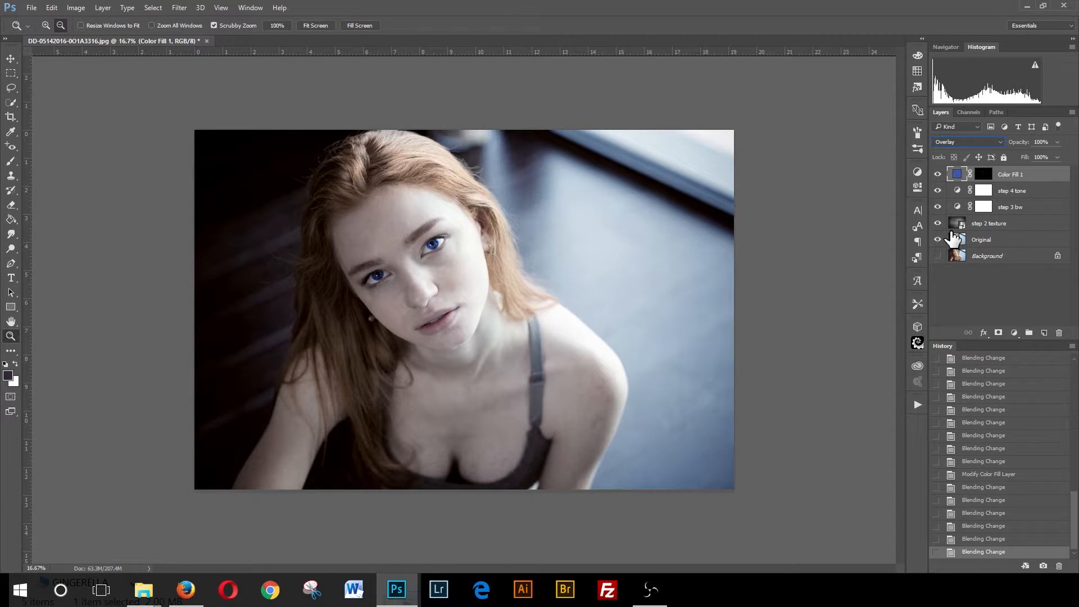
key("Down")
key("Up")
key("Down")
key("Down")
key("Down")
key("Down")
key("Down")
key("Down")
key("Up")
key("Up")
key("Up")
key("Up")
key("Up")
key("Up")
key("Up")
key("Up")
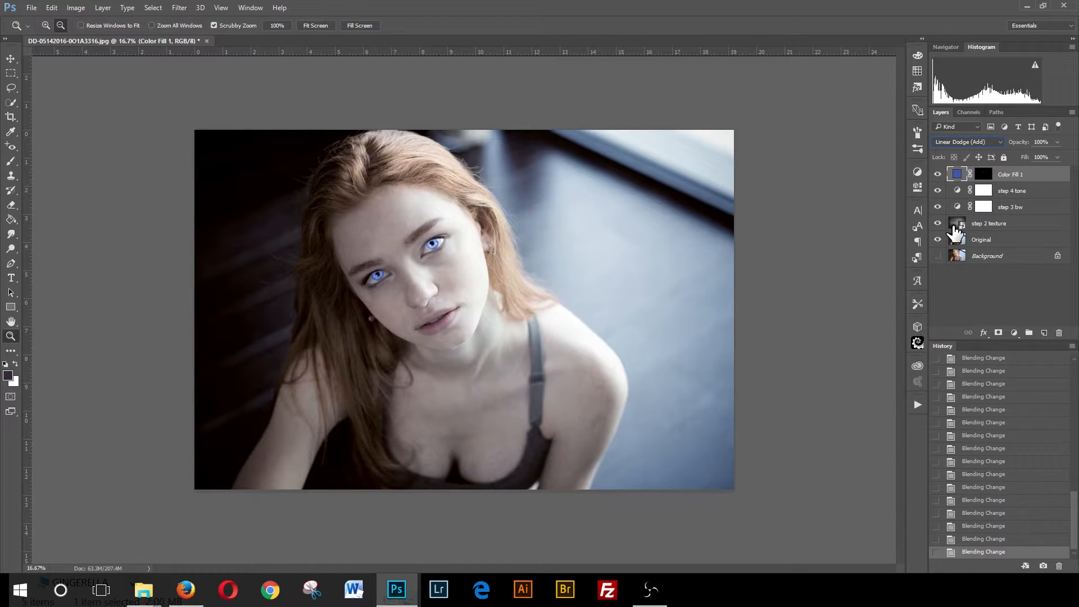
left_click(953, 143)
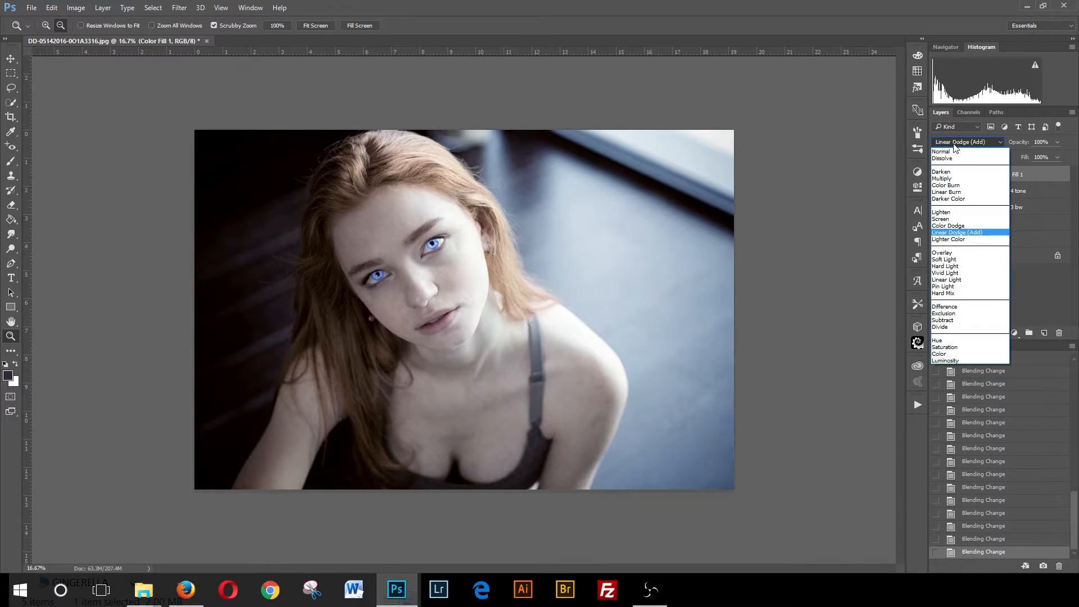
left_click(949, 259)
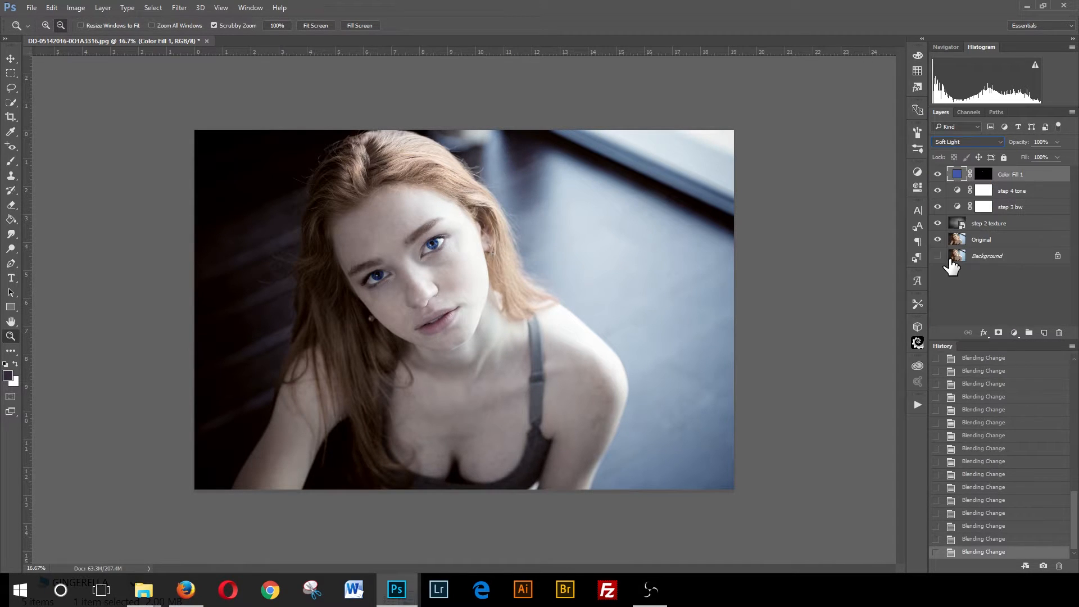
left_click(939, 143)
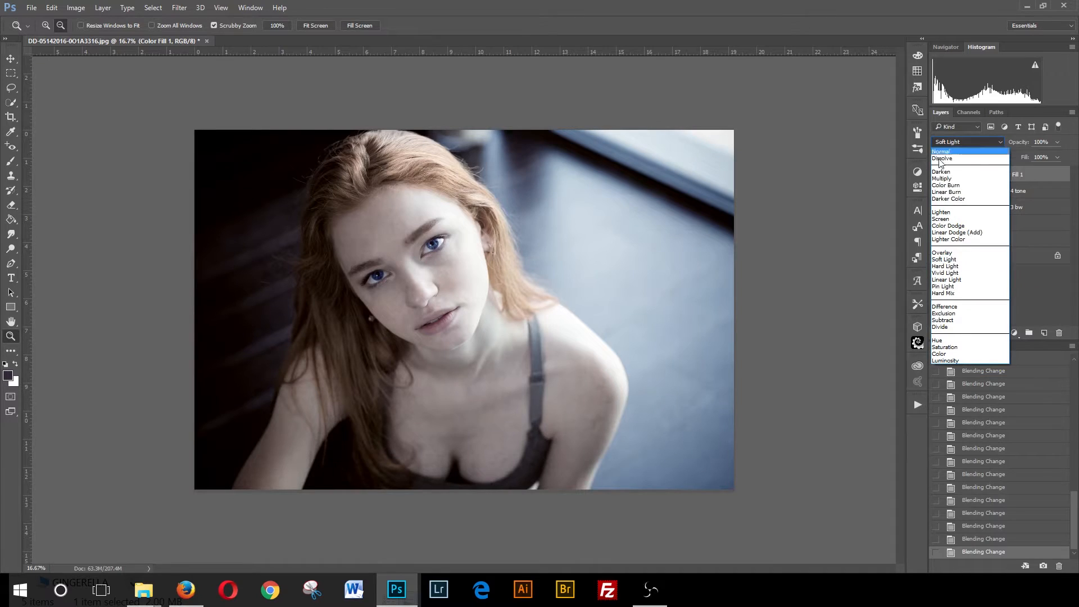
left_click(949, 252)
key("Up")
key("Up")
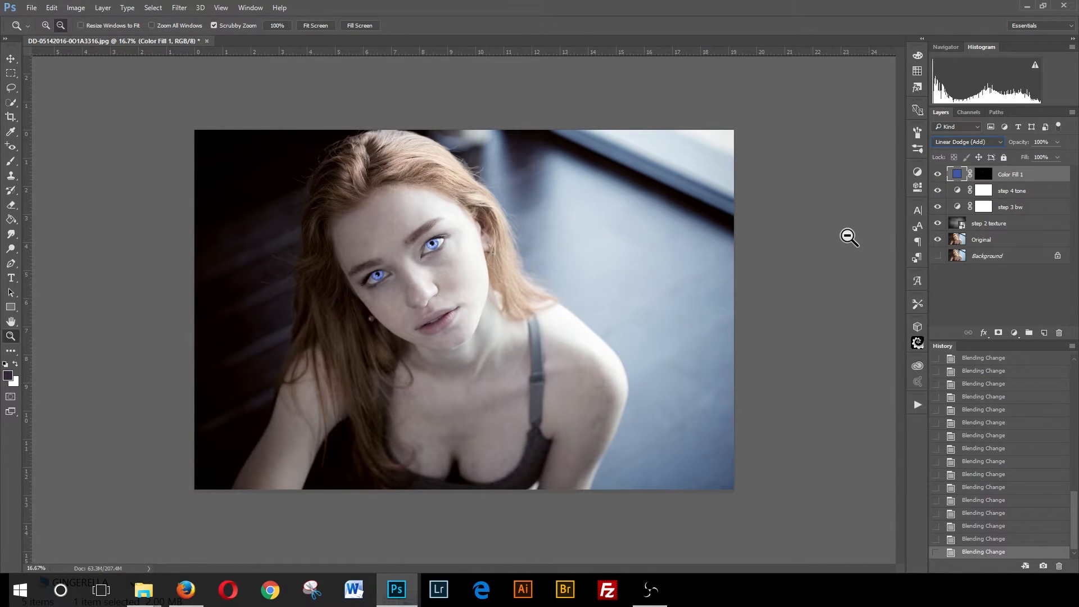
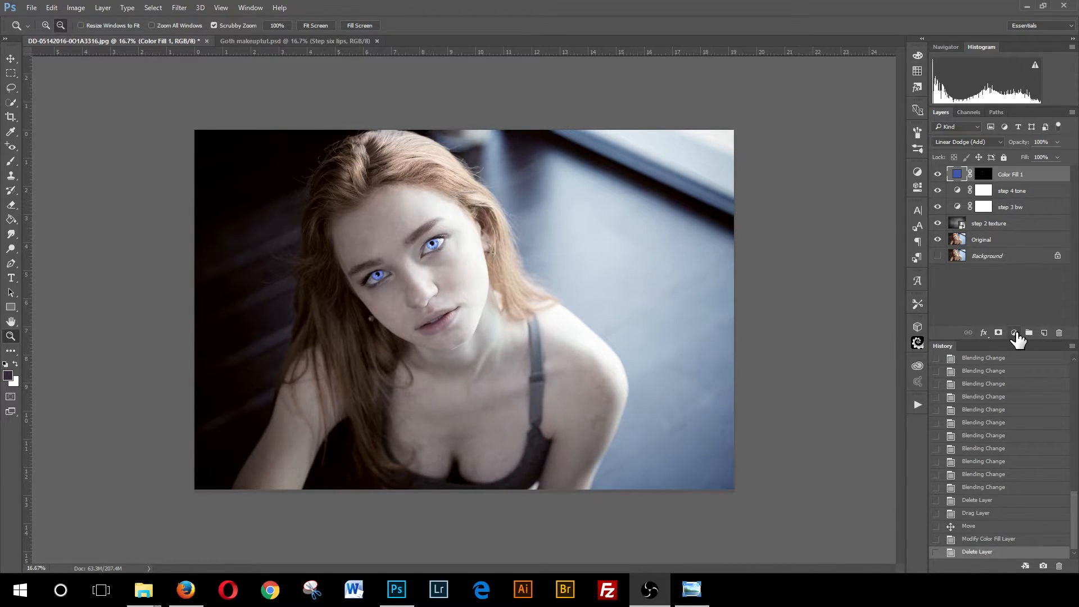
- Add a Solid Color fill layer with the colour 2d0206
left_click(1014, 332)
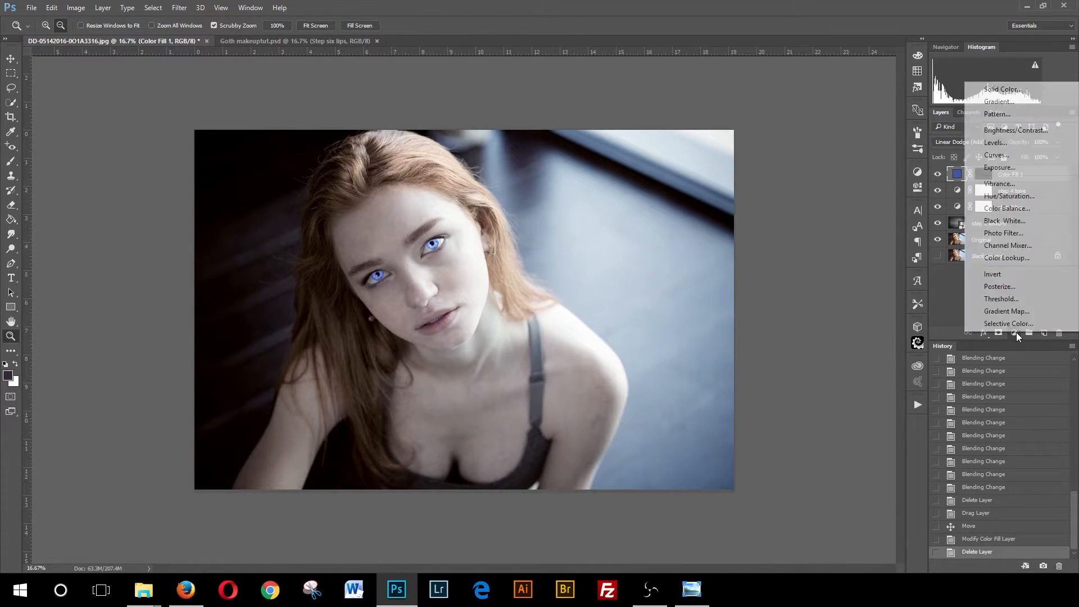
left_click(1003, 89)
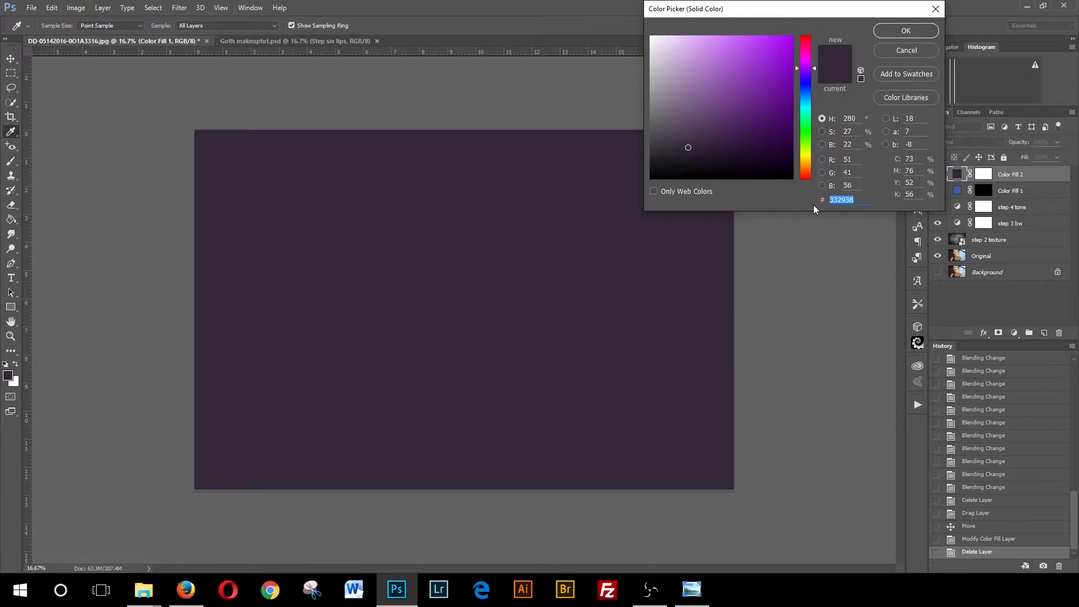
type("2d")
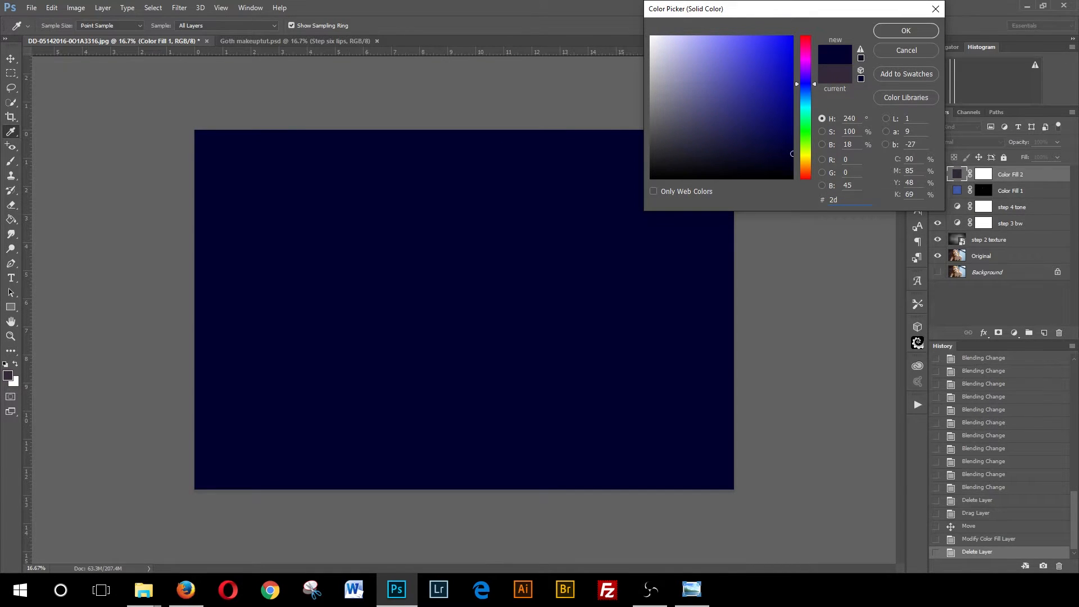
type("0")
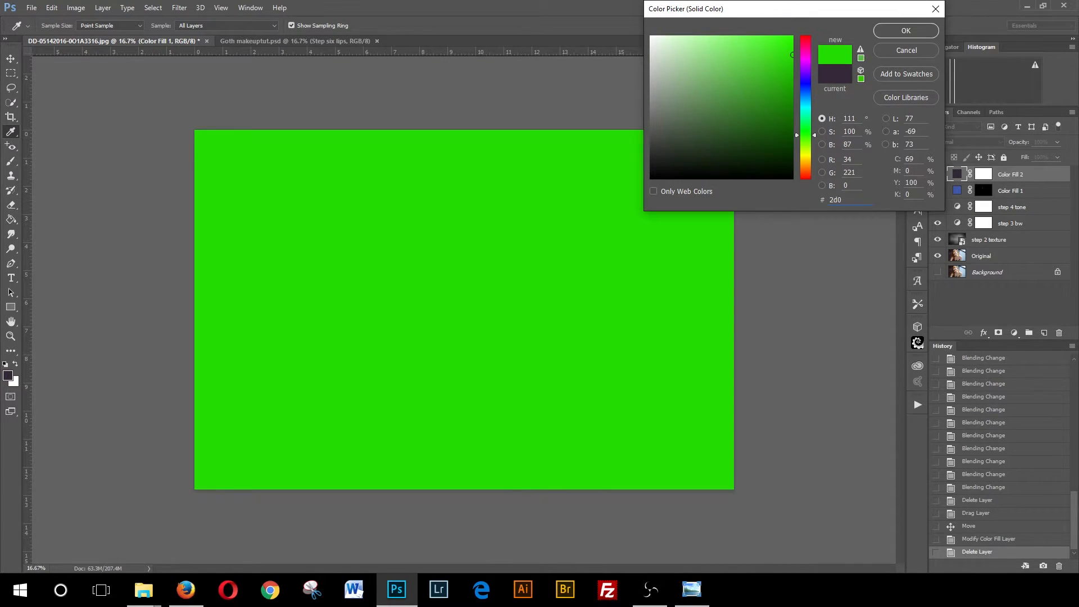
type("206")
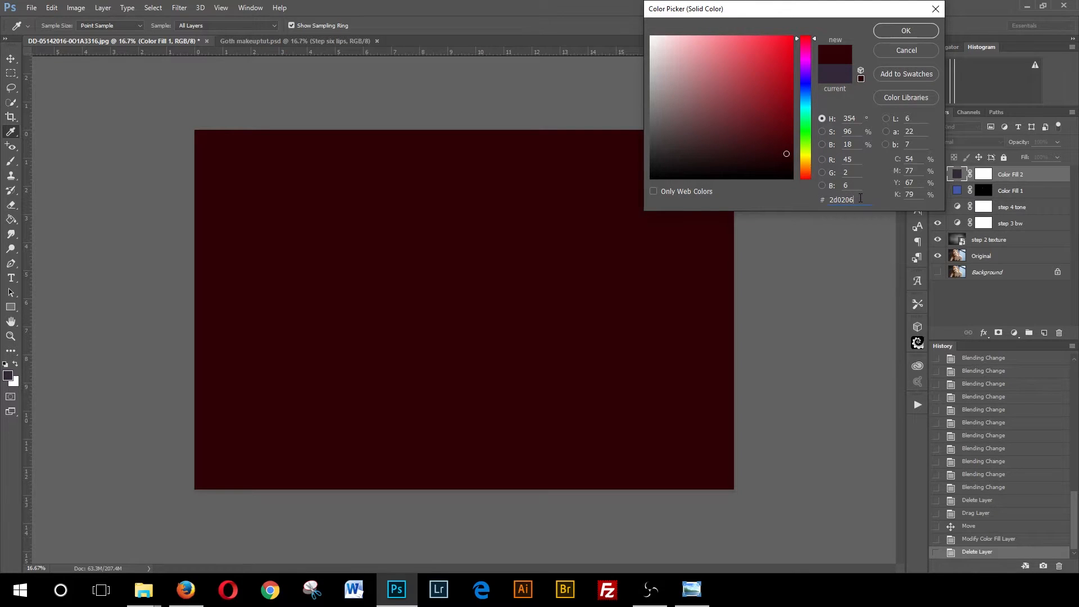
left_click(883, 32)
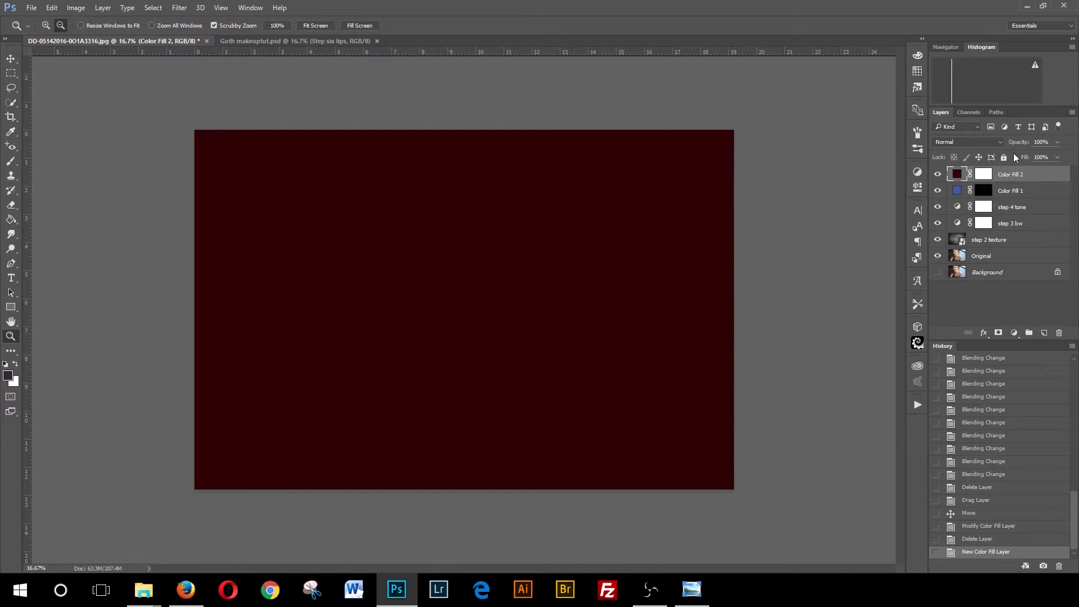
- Set the Color Fill 2 blend mode to Soft Light and its opacity to 66%
left_click(999, 143)
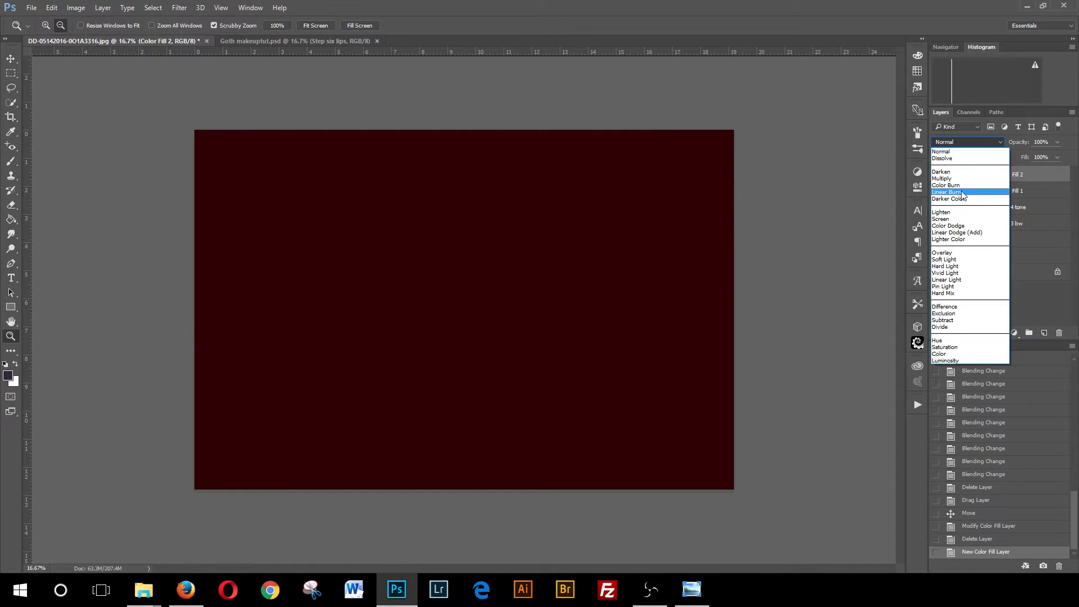
left_click(948, 261)
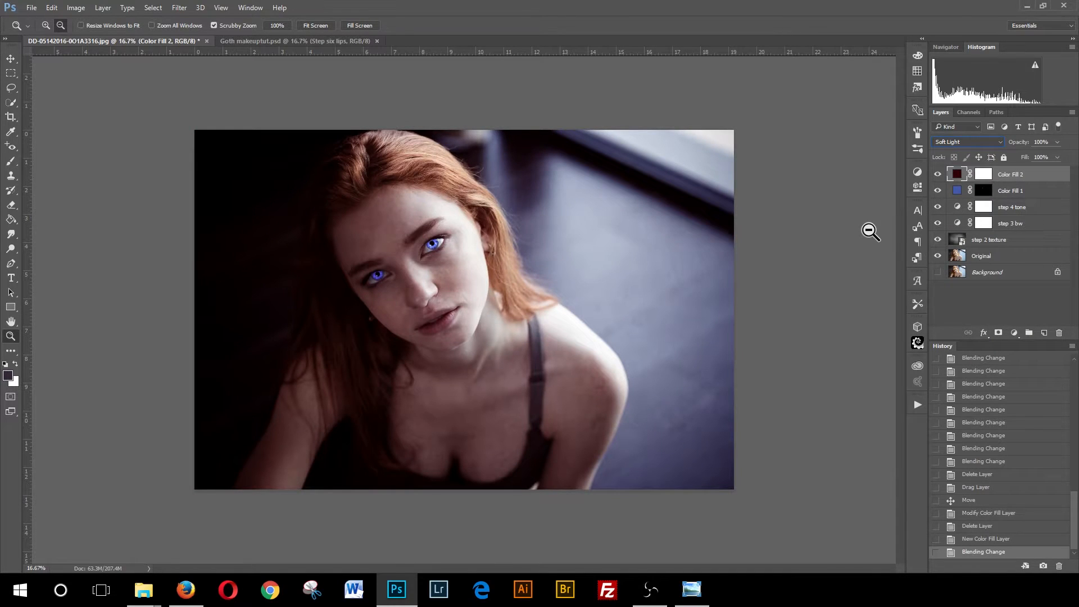
left_click(1056, 143)
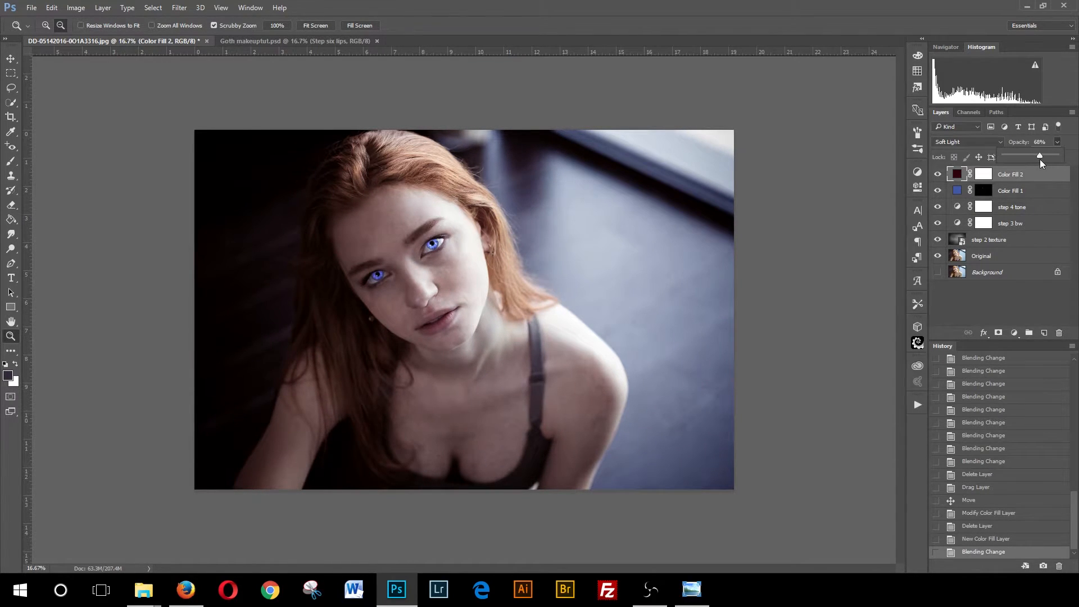
left_click(1038, 159)
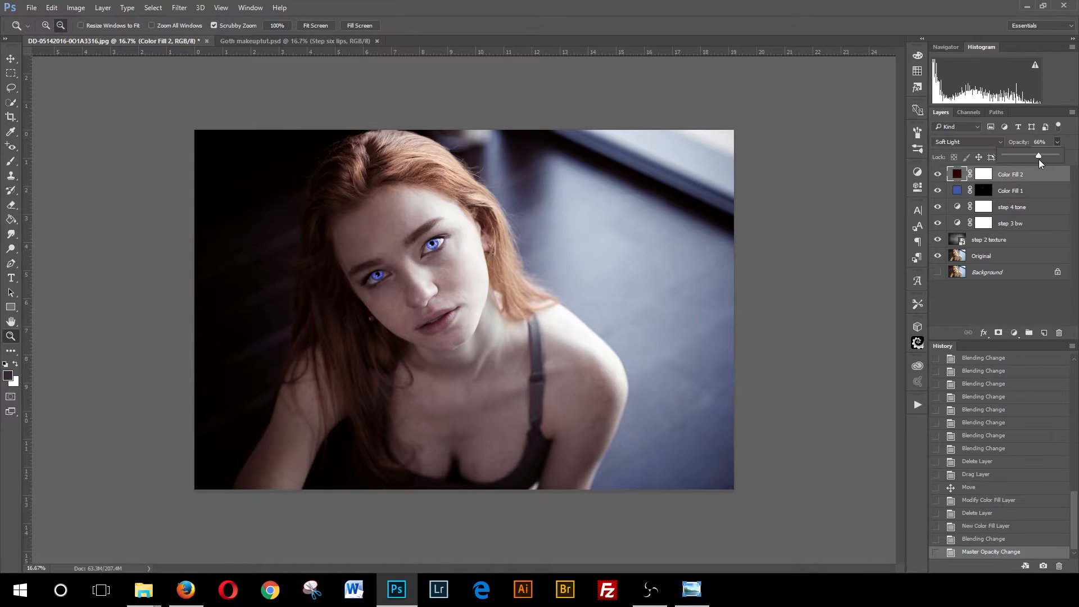
- Invert the Color Fill 2 layer mask to black and paint white over the lower lip with a brush
left_click(983, 176)
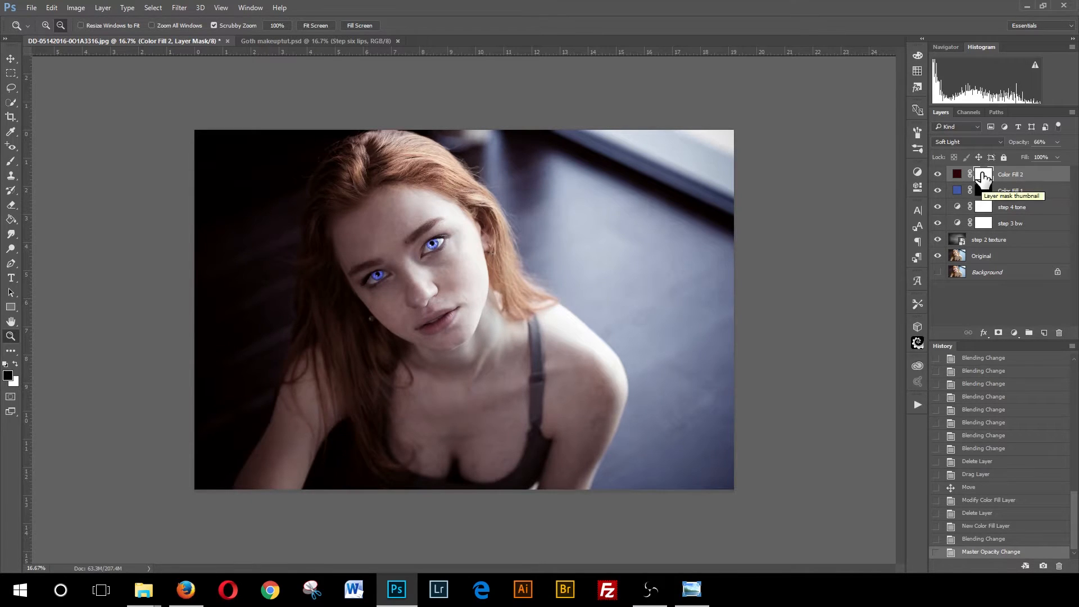
key("ctrl+i")
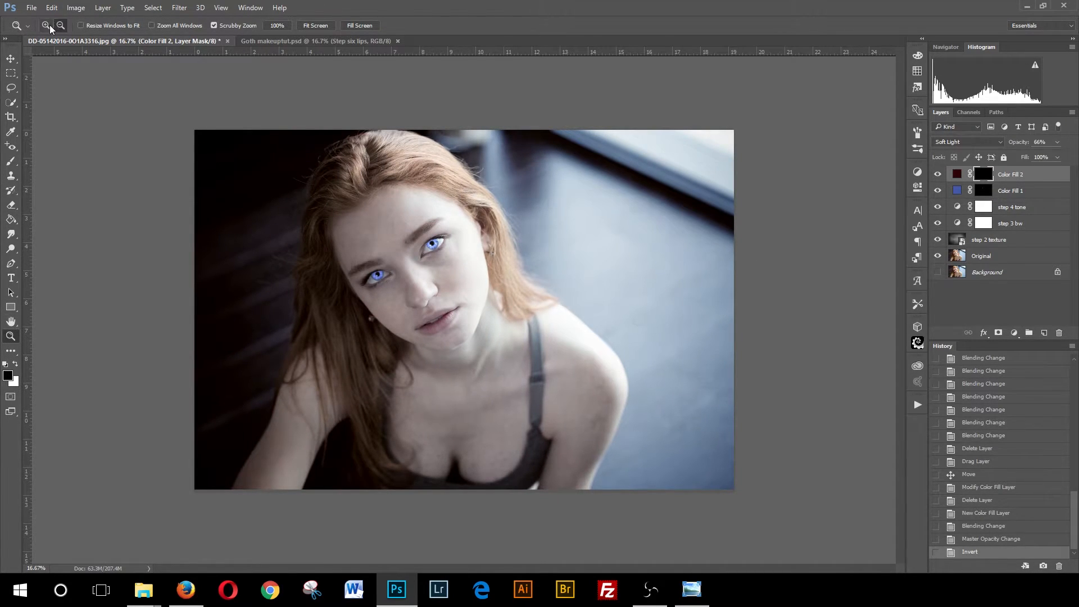
mouse_move(447, 313)
left_mouse_down()
mouse_move(442, 324)
mouse_move(411, 325)
mouse_move(412, 339)
mouse_move(399, 320)
mouse_move(443, 322)
left_mouse_up()
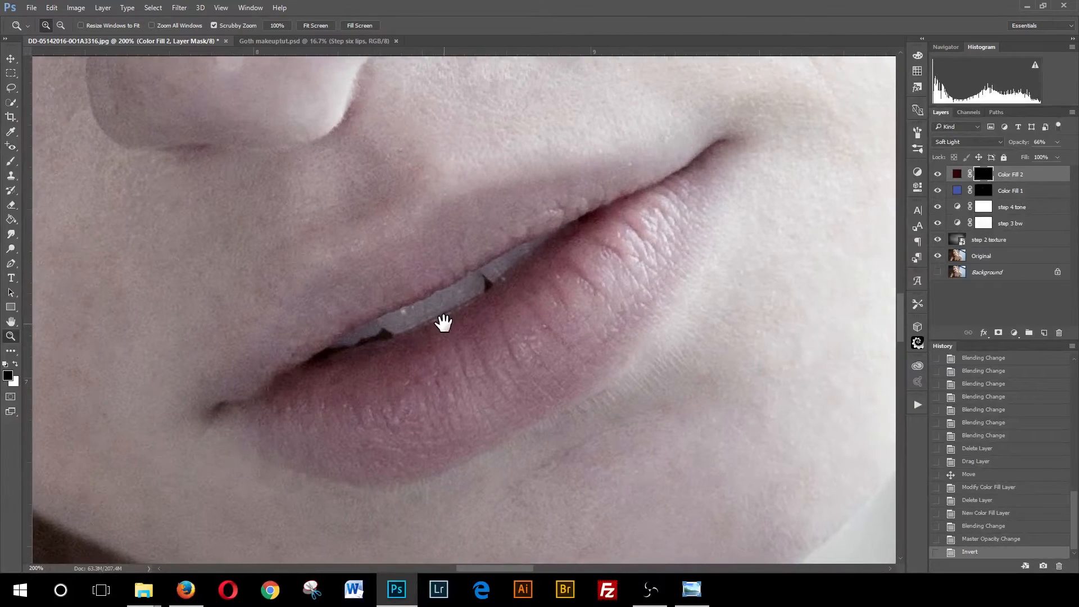
left_click(11, 162)
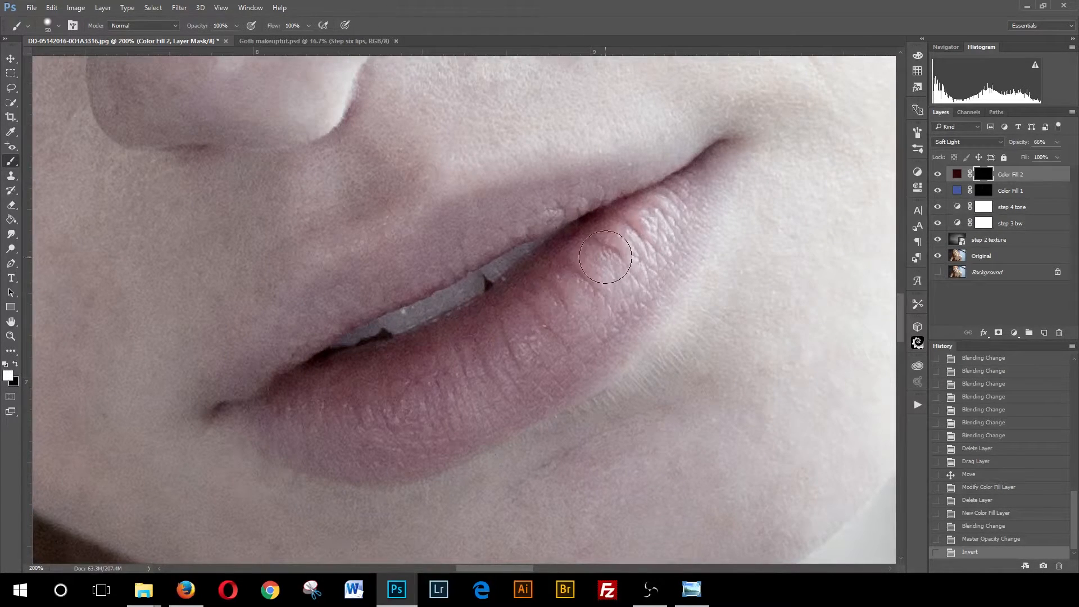
mouse_move(626, 224)
left_mouse_down()
mouse_move(505, 328)
mouse_move(585, 292)
mouse_move(635, 223)
mouse_move(685, 182)
mouse_move(655, 263)
mouse_move(593, 317)
mouse_move(388, 409)
mouse_move(310, 413)
mouse_move(290, 400)
mouse_move(477, 350)
mouse_move(597, 266)
mouse_move(390, 376)
mouse_move(464, 346)
mouse_move(640, 225)
left_mouse_up()
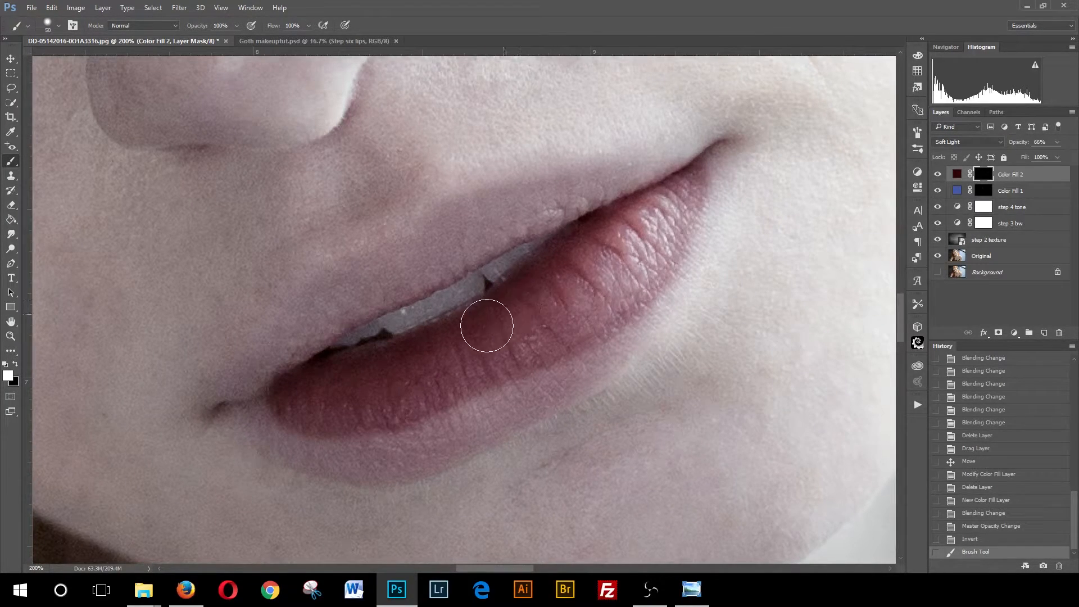
mouse_move(579, 258)
left_mouse_down()
mouse_move(585, 312)
mouse_move(492, 357)
mouse_move(490, 383)
mouse_move(514, 385)
mouse_move(440, 401)
mouse_move(340, 402)
mouse_move(302, 393)
mouse_move(301, 364)
left_mouse_up()
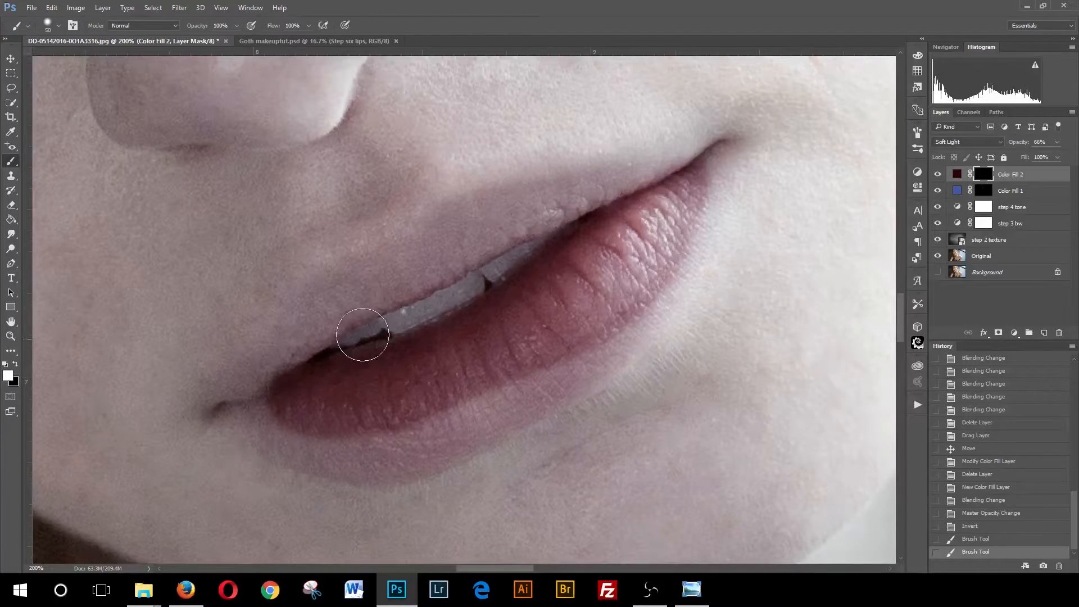
- Reduce the brush size and paint white over the upper lip on the mask
key("bracketleft")
key("bracketleft")
mouse_move(670, 172)
left_mouse_down()
mouse_move(454, 246)
mouse_move(403, 276)
mouse_move(559, 209)
mouse_move(492, 230)
mouse_move(422, 278)
mouse_move(367, 297)
mouse_move(281, 365)
mouse_move(325, 316)
mouse_move(413, 284)
mouse_move(457, 230)
mouse_move(627, 181)
mouse_move(531, 204)
mouse_move(450, 206)
mouse_move(581, 197)
mouse_move(448, 215)
mouse_move(391, 264)
mouse_move(301, 285)
mouse_move(324, 298)
mouse_move(285, 317)
mouse_move(255, 394)
mouse_move(307, 297)
mouse_move(282, 305)
mouse_move(369, 267)
mouse_move(331, 316)
left_mouse_up()
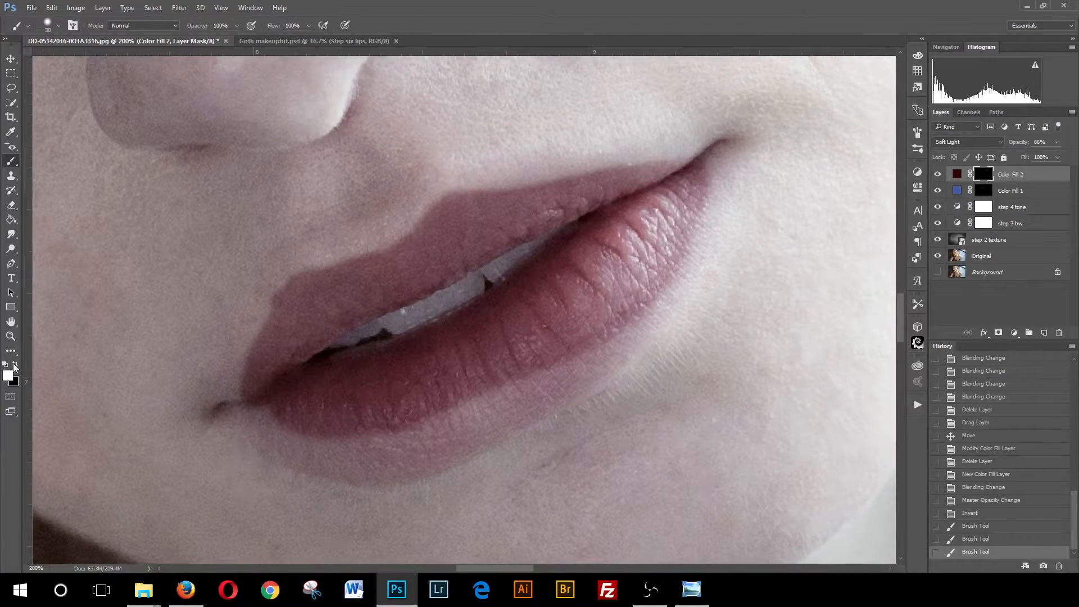
- Paint black along the upper lip's left edge to remove colour spilling onto the skin
left_click_drag(281, 258, 258, 291)
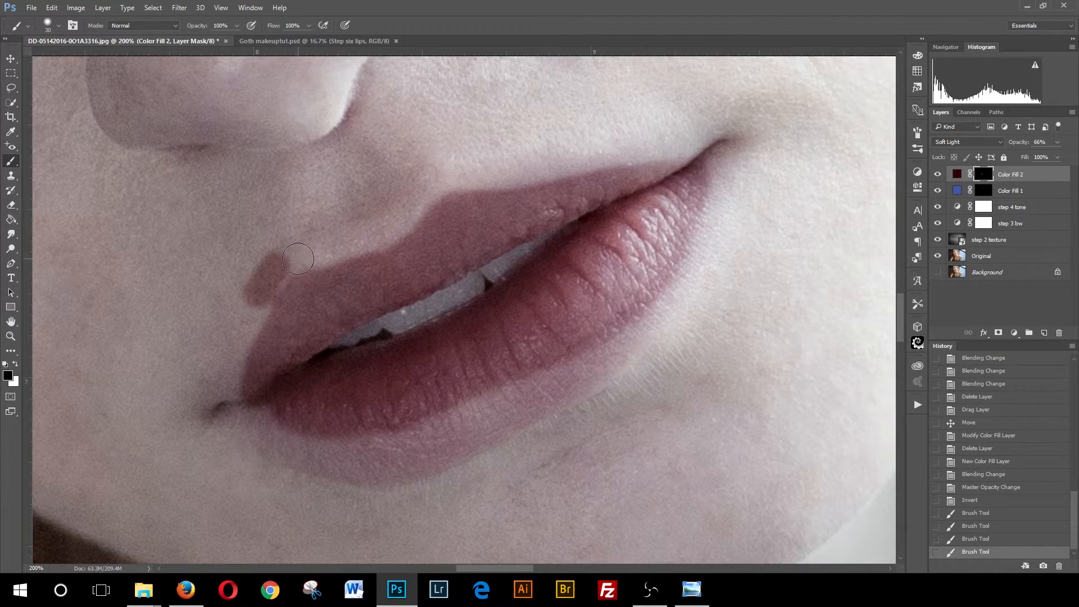
mouse_move(298, 258)
left_mouse_down()
mouse_move(264, 276)
mouse_move(239, 309)
mouse_move(264, 298)
mouse_move(275, 258)
mouse_move(265, 273)
left_mouse_up()
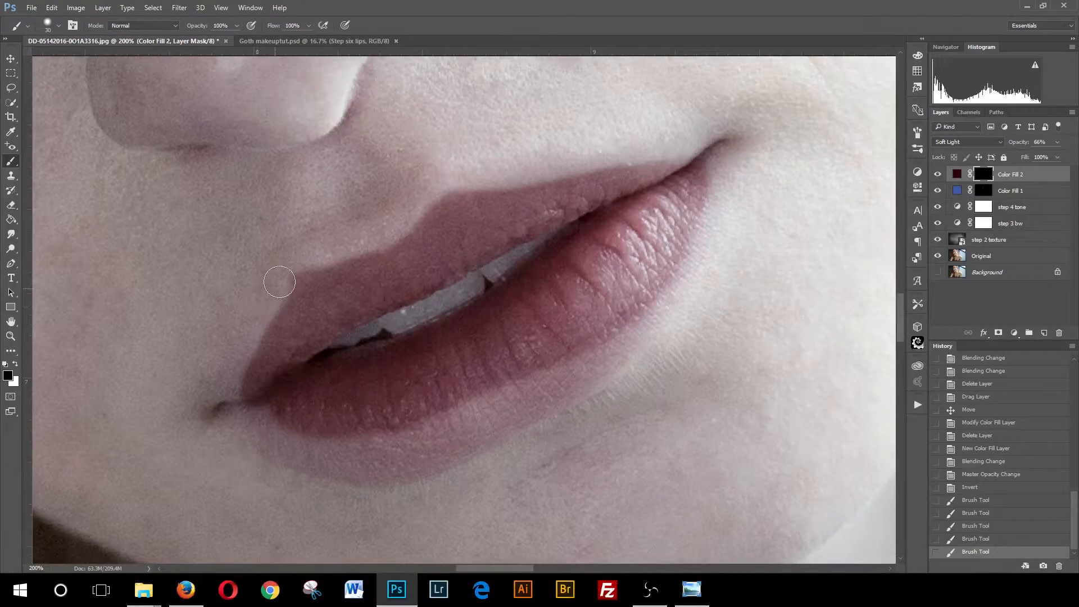
mouse_move(331, 241)
left_mouse_down()
mouse_move(400, 221)
mouse_move(317, 245)
left_mouse_up()
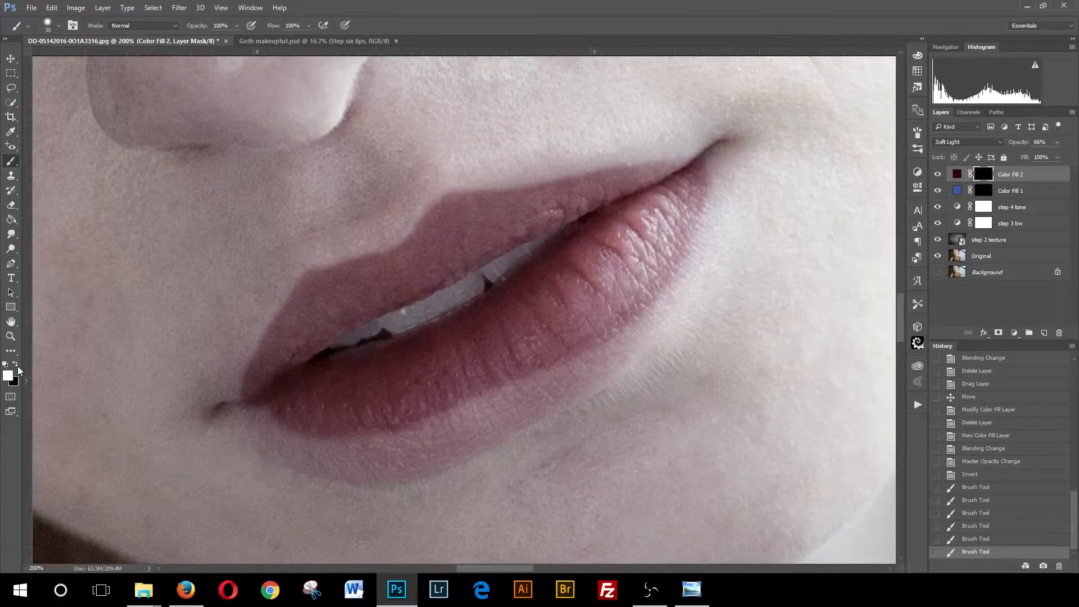
- Switch to white and paint the lower lip's left corner and edges on the mask
left_click(17, 364)
mouse_move(261, 411)
left_mouse_down()
mouse_move(309, 426)
mouse_move(380, 427)
mouse_move(469, 402)
mouse_move(602, 349)
mouse_move(638, 305)
mouse_move(567, 383)
mouse_move(461, 424)
mouse_move(380, 433)
mouse_move(380, 443)
mouse_move(458, 437)
mouse_move(546, 398)
mouse_move(534, 392)
mouse_move(448, 448)
mouse_move(391, 457)
mouse_move(252, 424)
mouse_move(296, 450)
mouse_move(402, 469)
mouse_move(460, 433)
left_mouse_up()
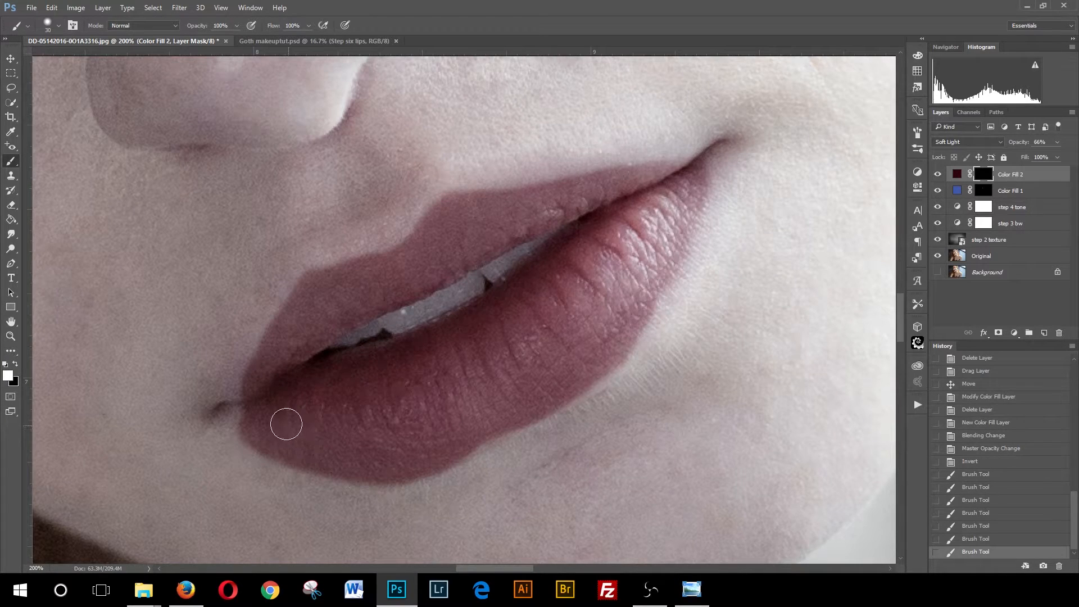
left_click_drag(247, 414, 252, 375)
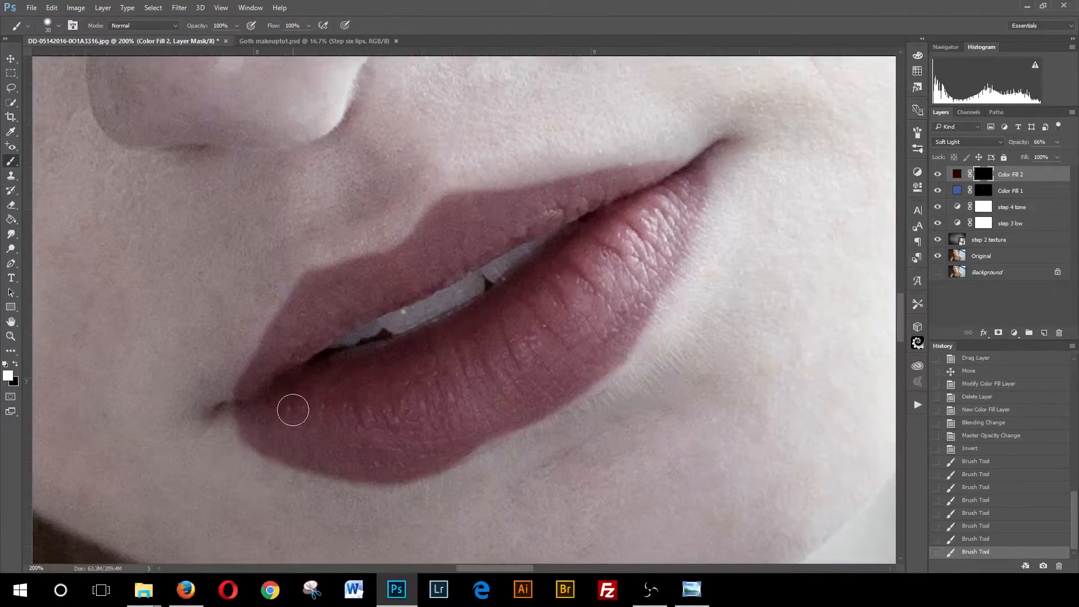
left_click(241, 405)
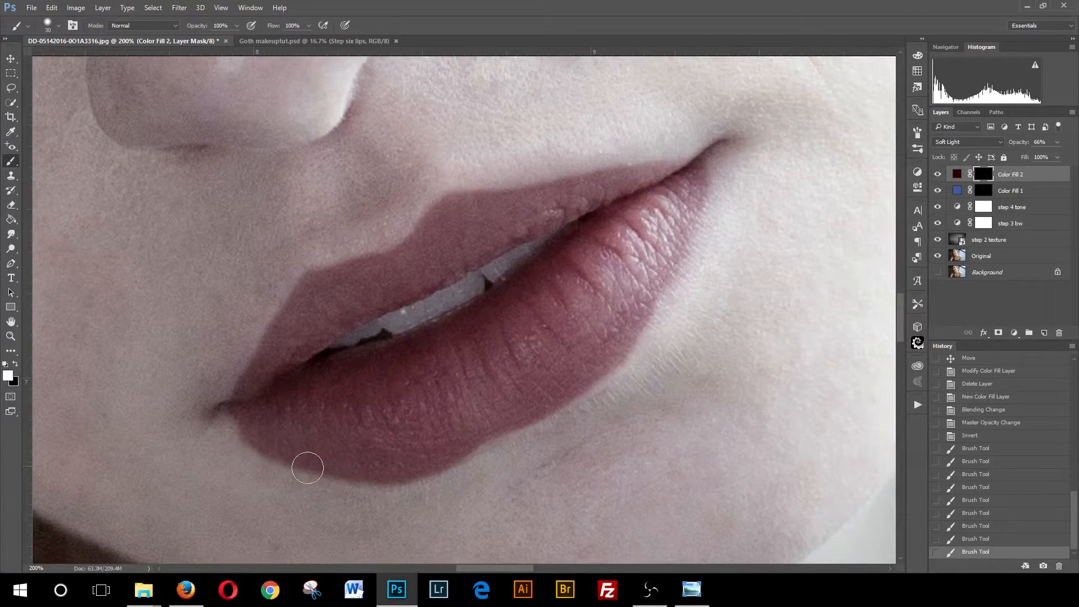
left_click(243, 414)
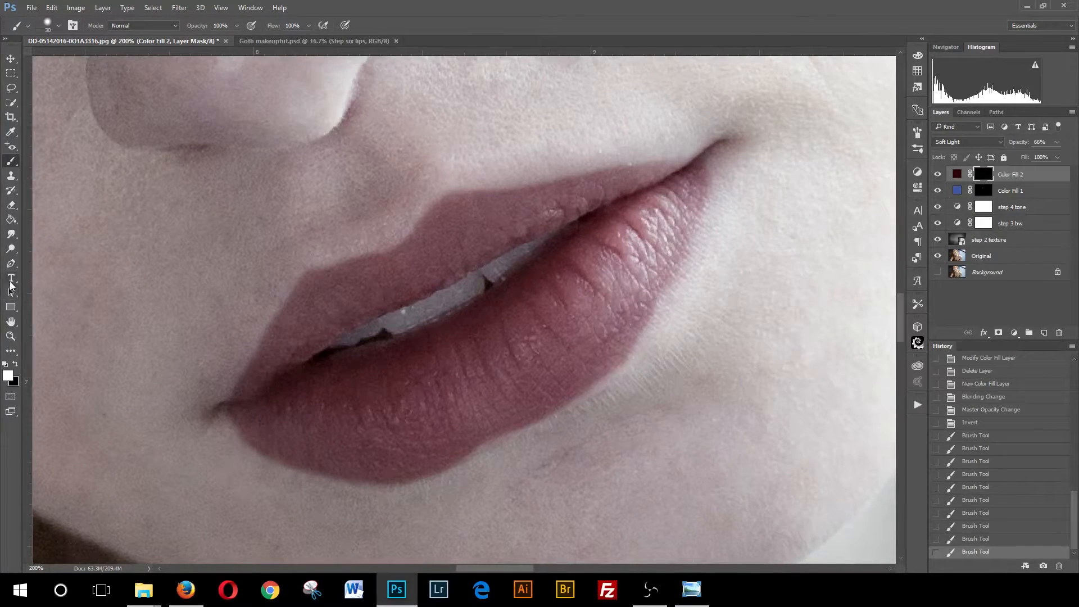
- Zoom out and back in to inspect the lip colour across the whole portrait
left_click(10, 336)
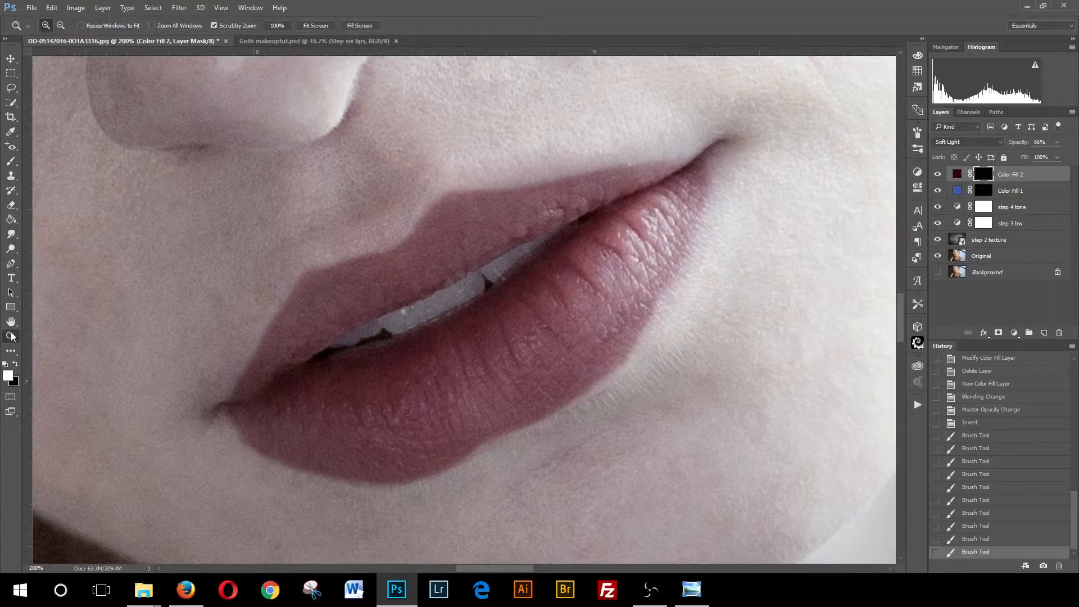
left_click(62, 26)
left_click(449, 219)
left_click(467, 244)
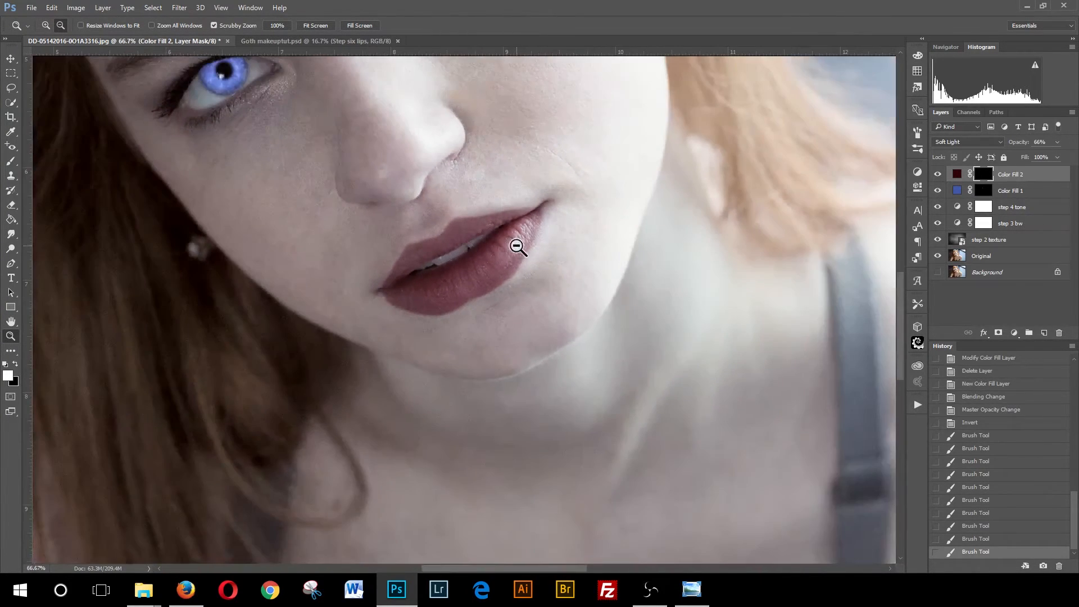
left_click(548, 265)
left_click(545, 272)
left_click(562, 284)
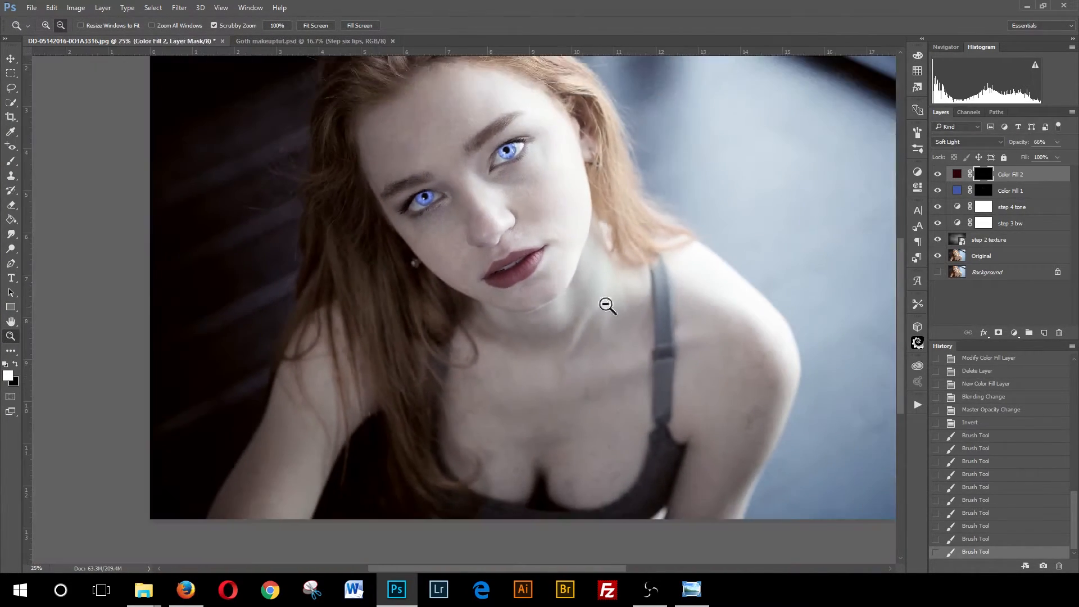
left_click(543, 287)
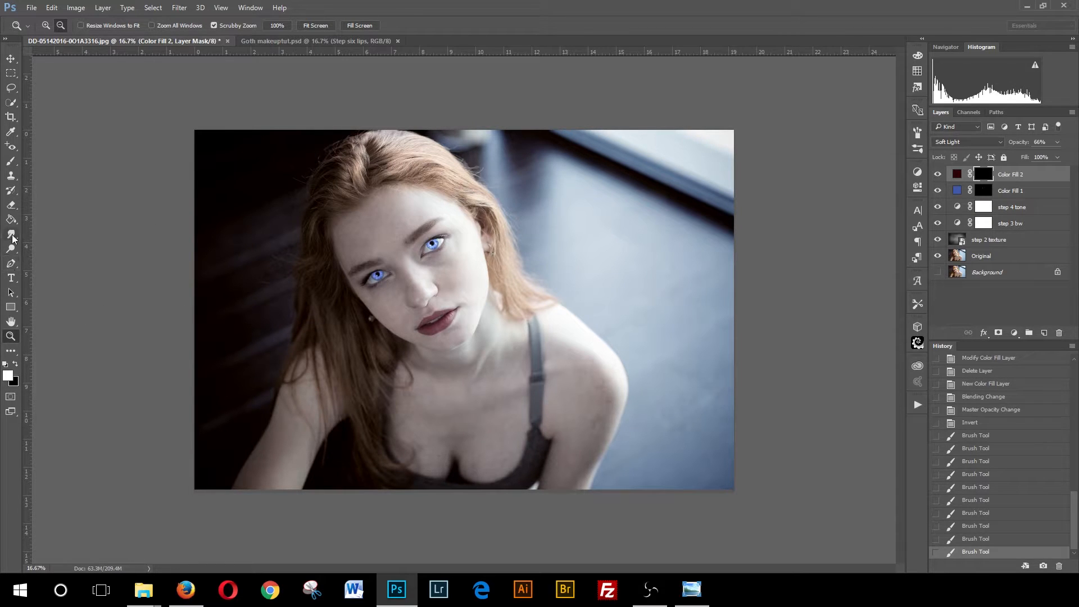
left_click(450, 315)
left_click(47, 26)
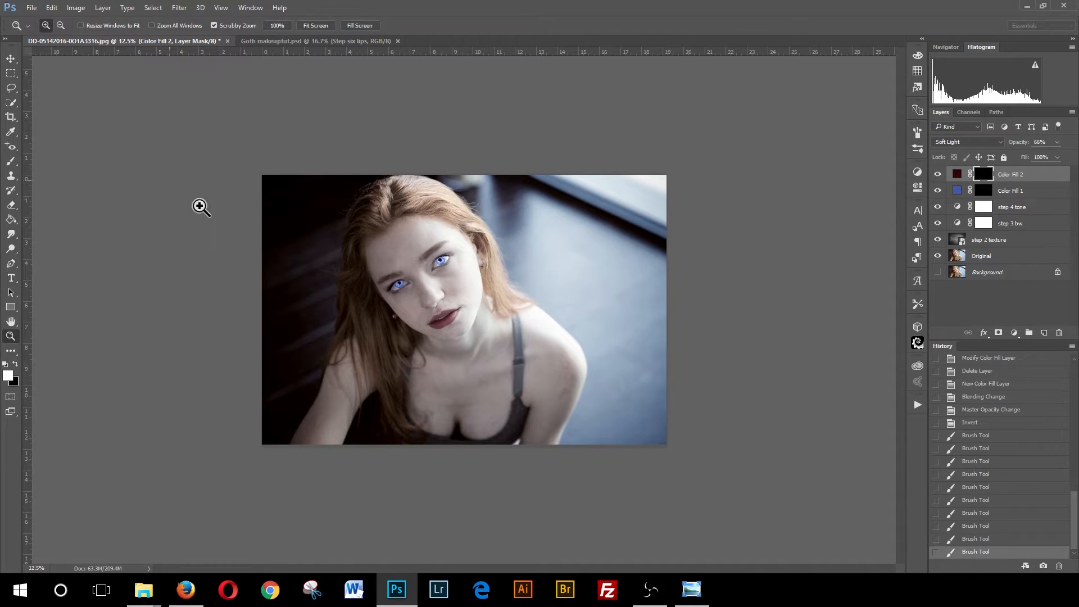
left_click(459, 317)
left_click(458, 317)
left_click(454, 319)
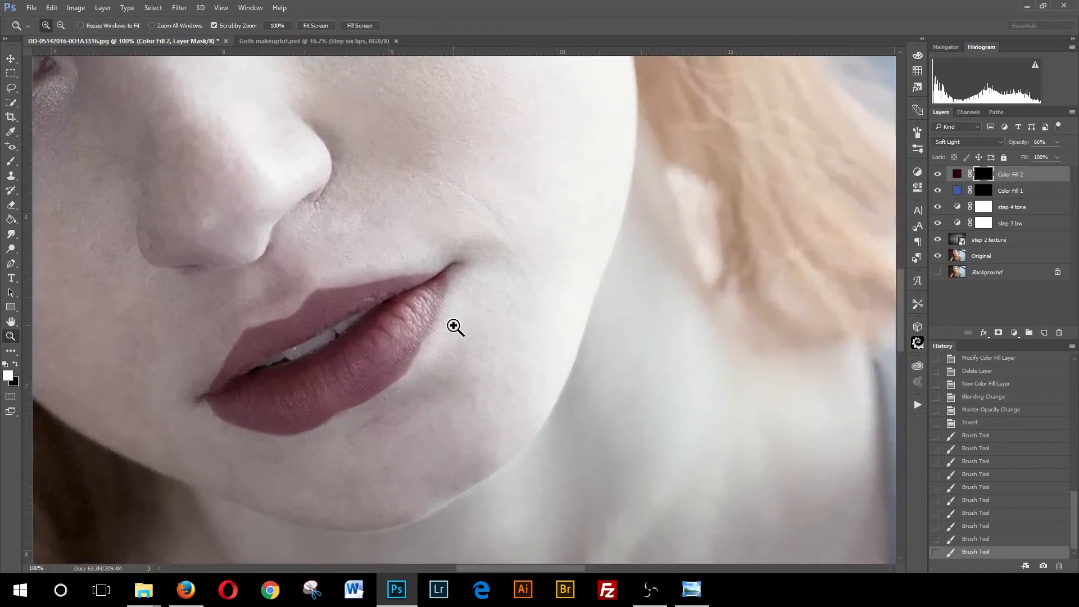
- Paint white over the lower lip's left corner on the Color Fill 2 mask
left_click(11, 162)
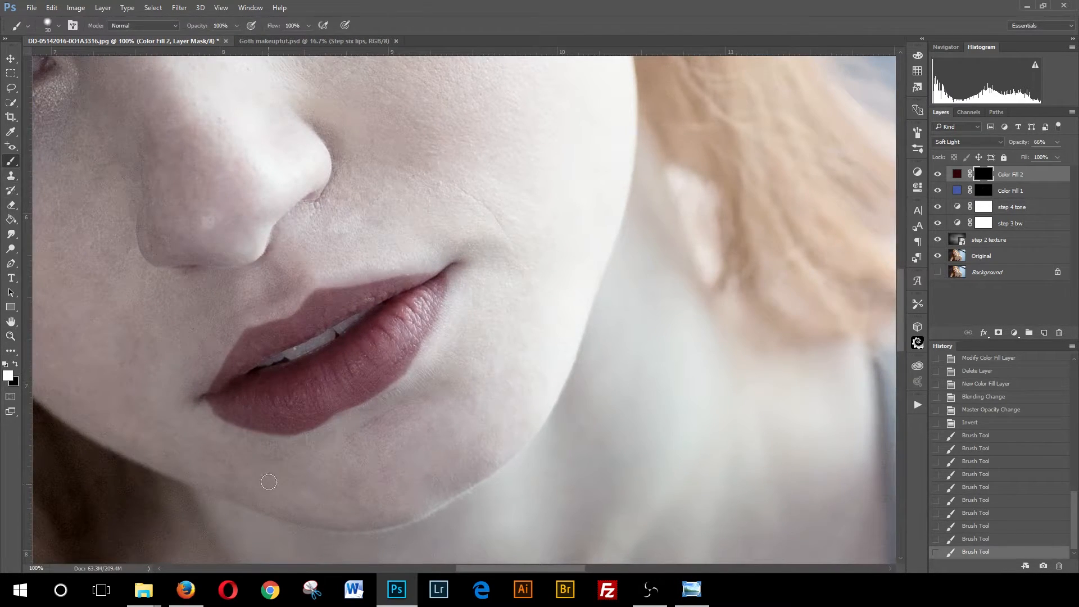
left_click_drag(223, 429, 229, 435)
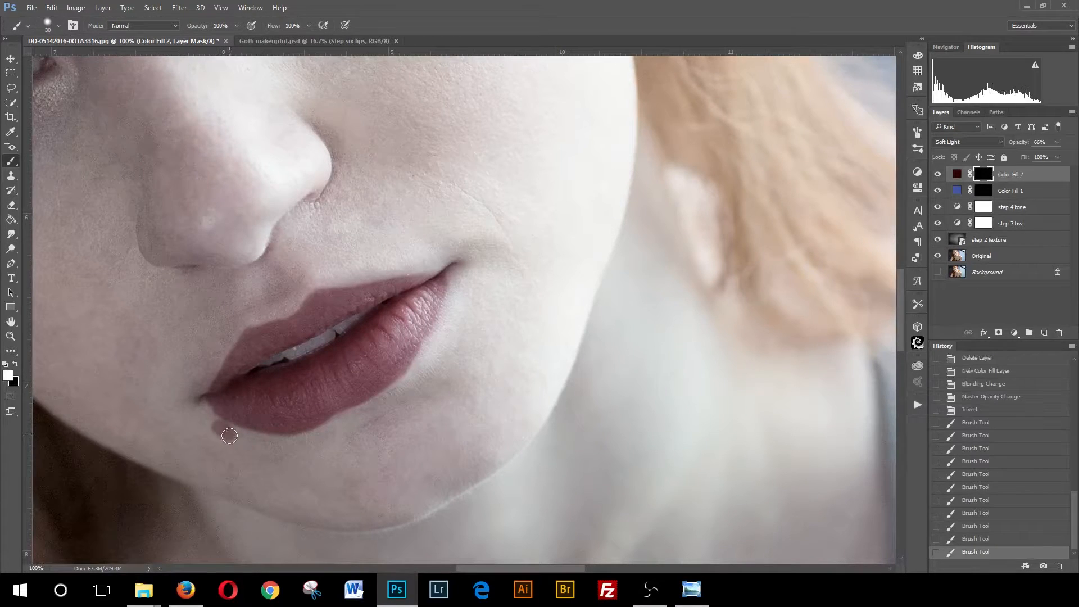
key("ctrl+z")
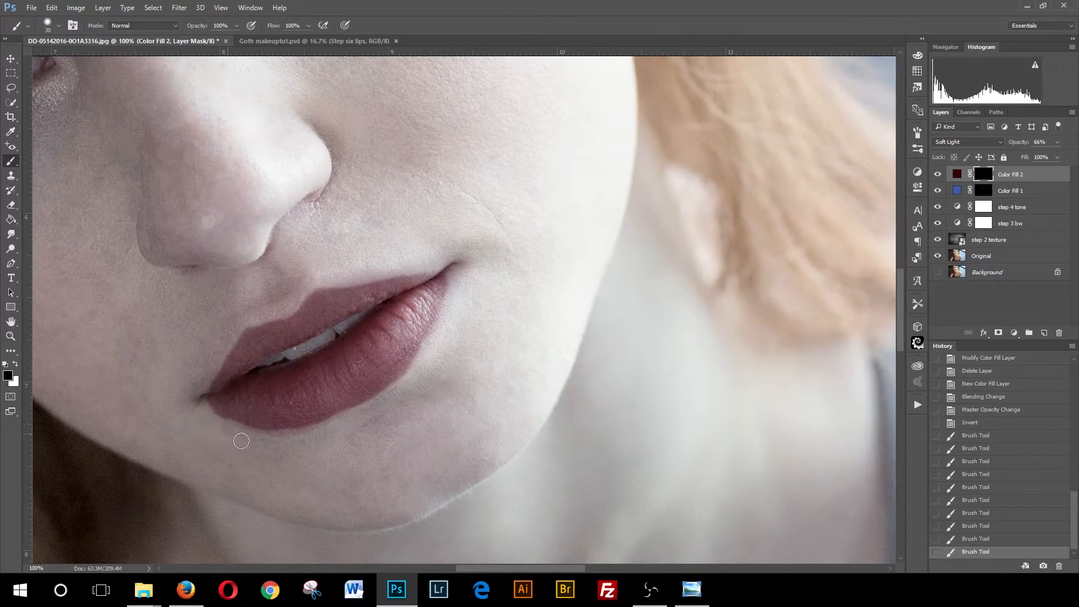
left_click(342, 436)
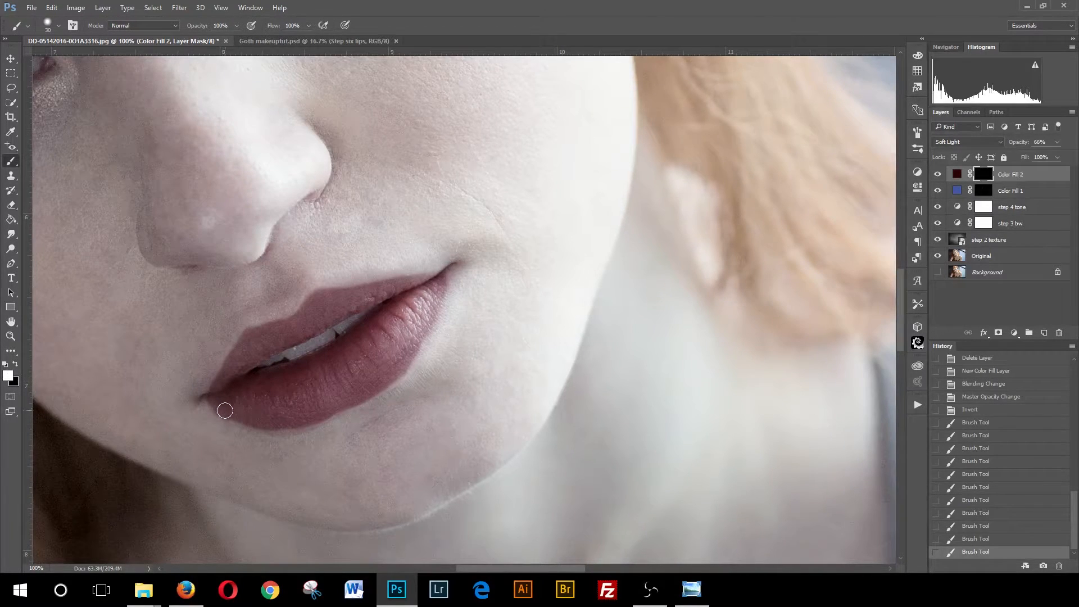
left_click(305, 418)
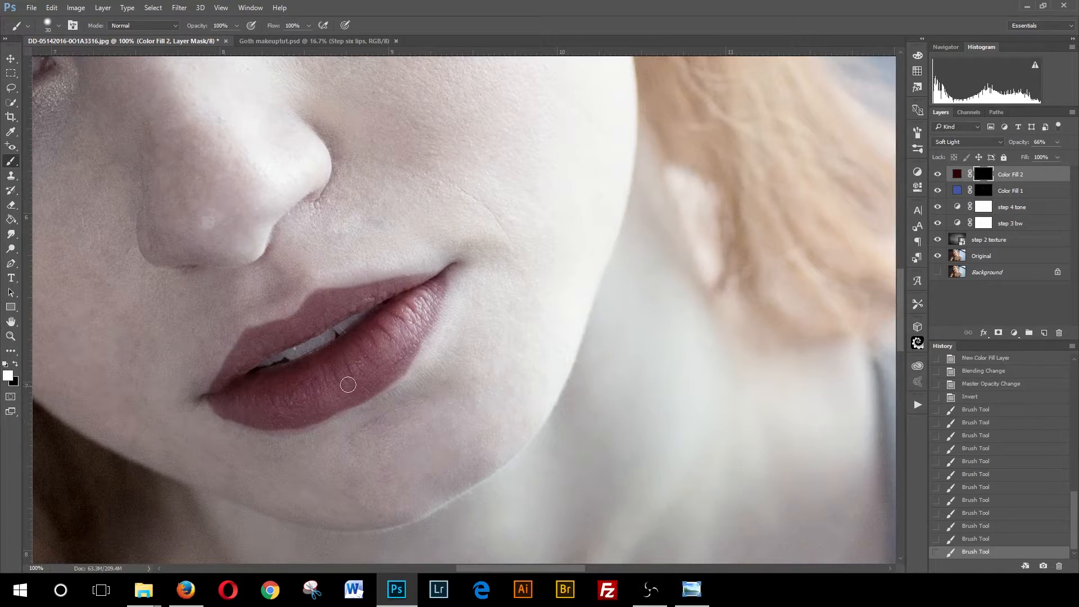
- Paint white along the lower lip's right side and bottom edge on the Color Fill 2 mask
left_click(417, 336)
left_click(292, 418)
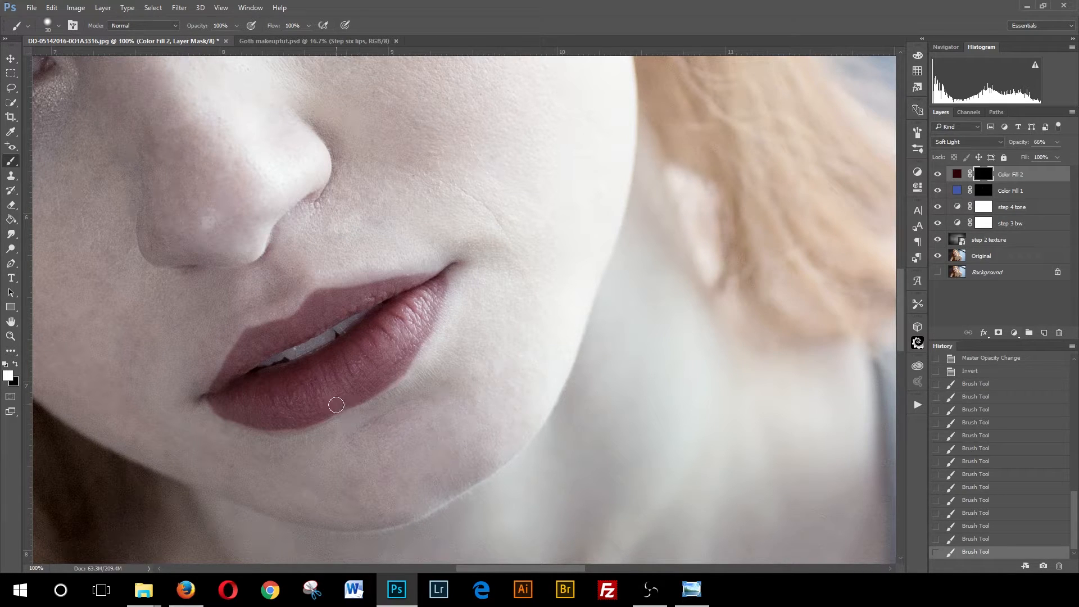
left_click(10, 336)
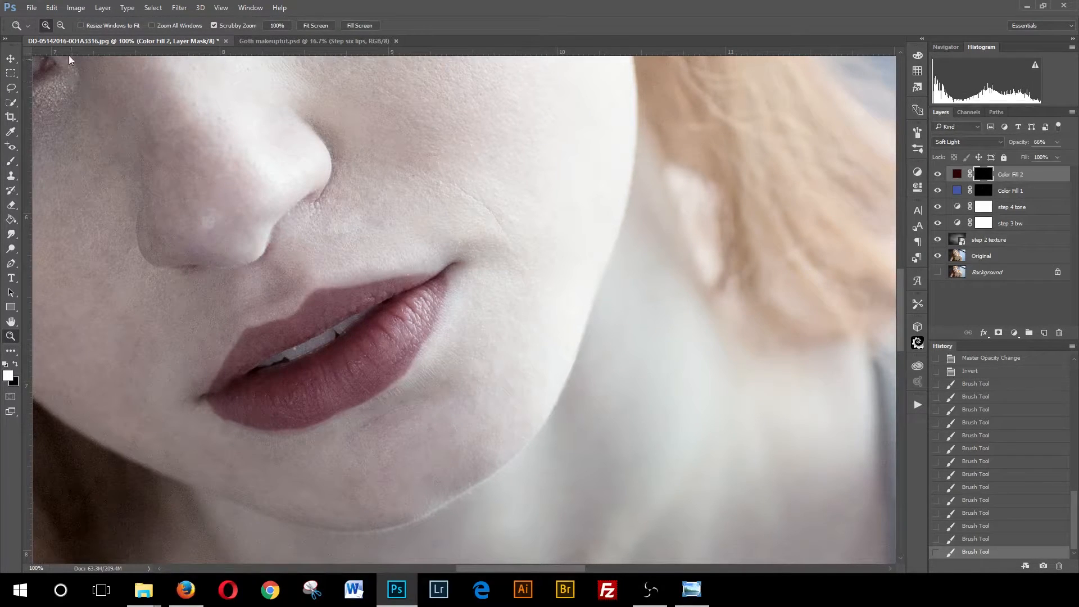
left_click(60, 26)
left_click(439, 273)
left_click(511, 293)
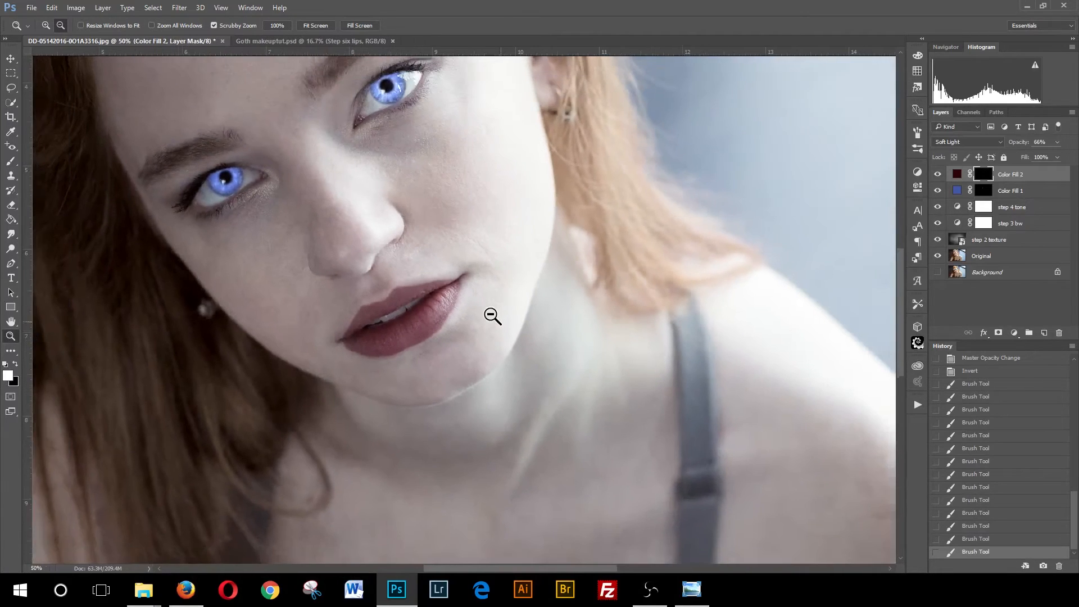
left_click(491, 315)
left_click(491, 317)
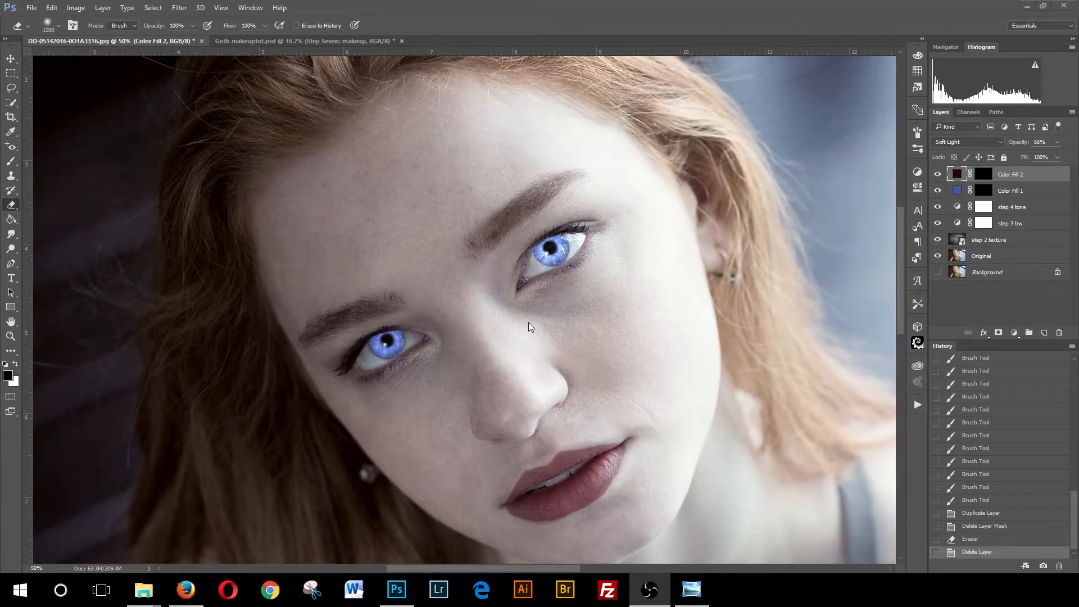
left_click(501, 372)
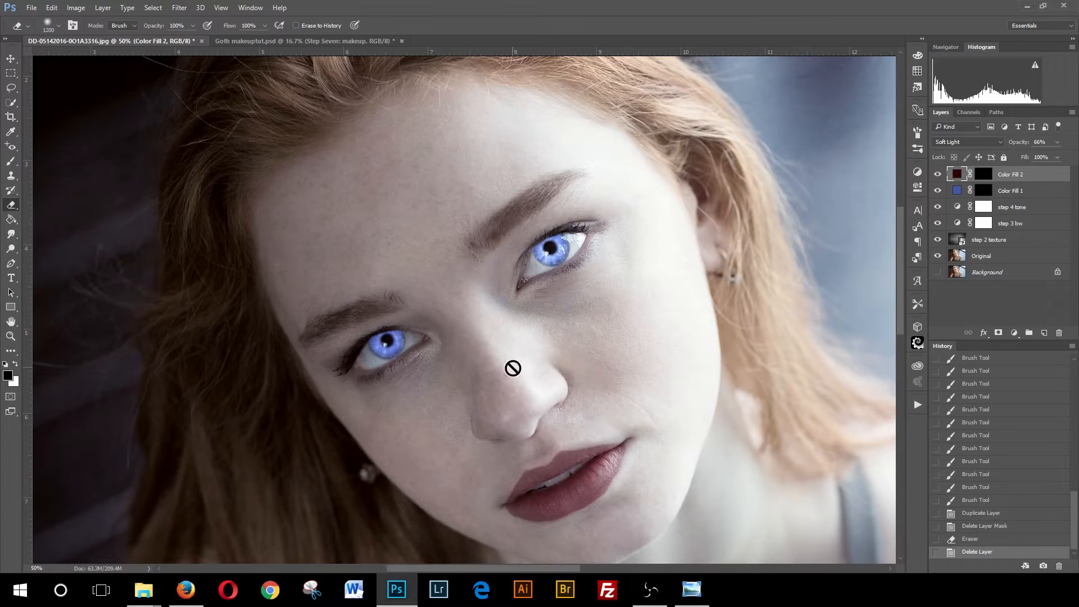
left_click_drag(506, 383, 484, 325)
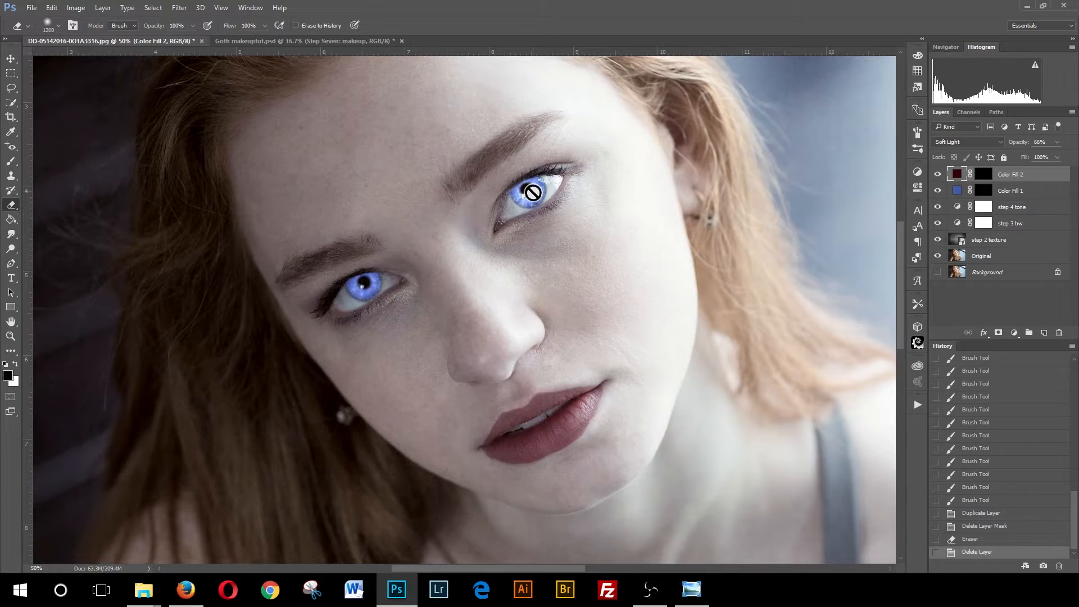
- Create a new empty layer above the colour fills and set its blend mode to Multiply
left_click(1044, 333)
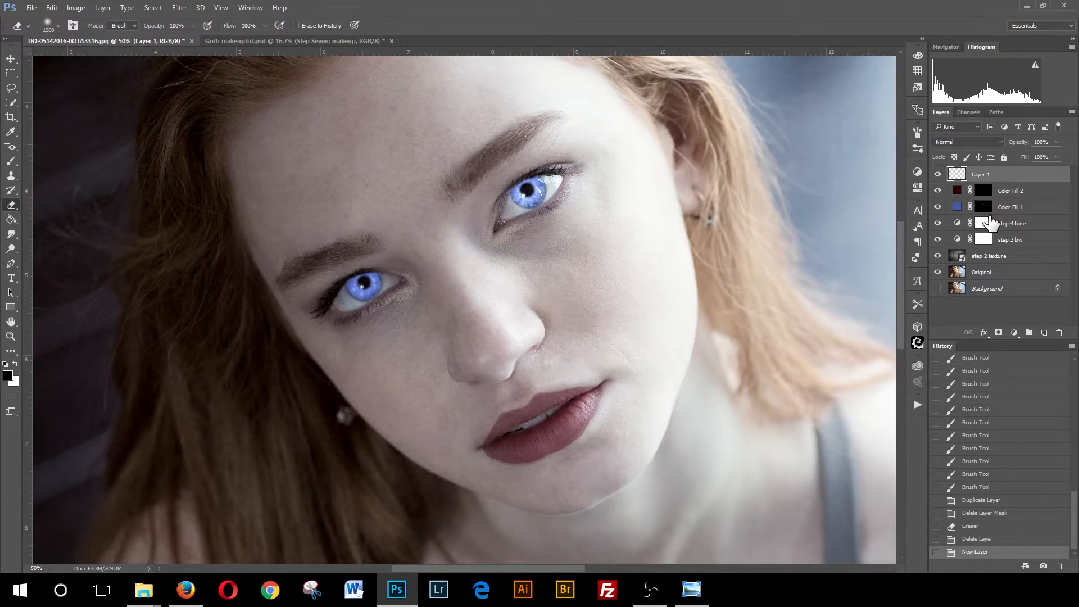
left_click(1001, 143)
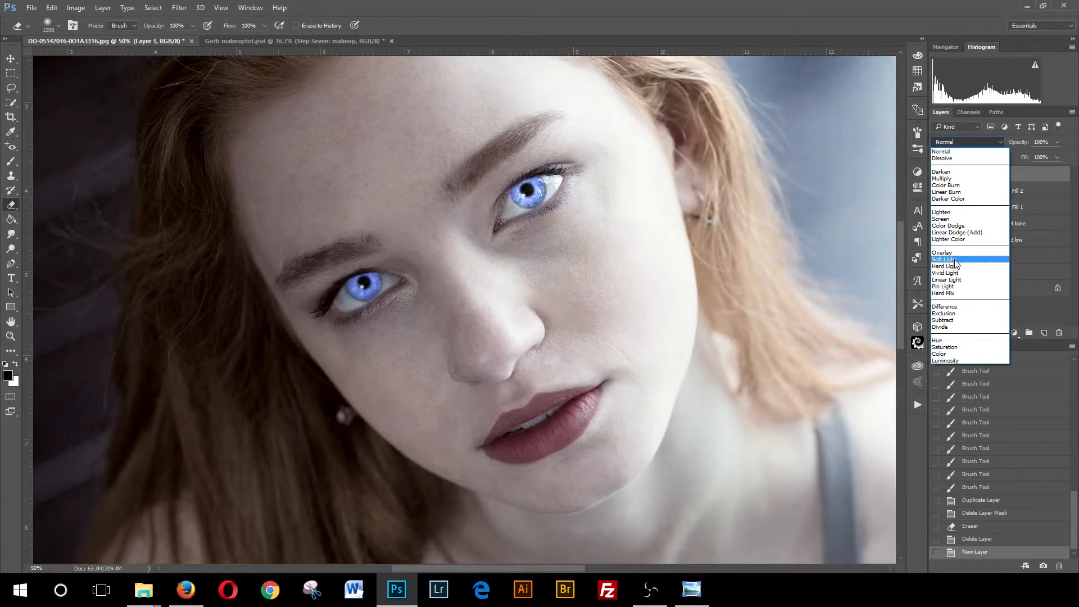
left_click(950, 178)
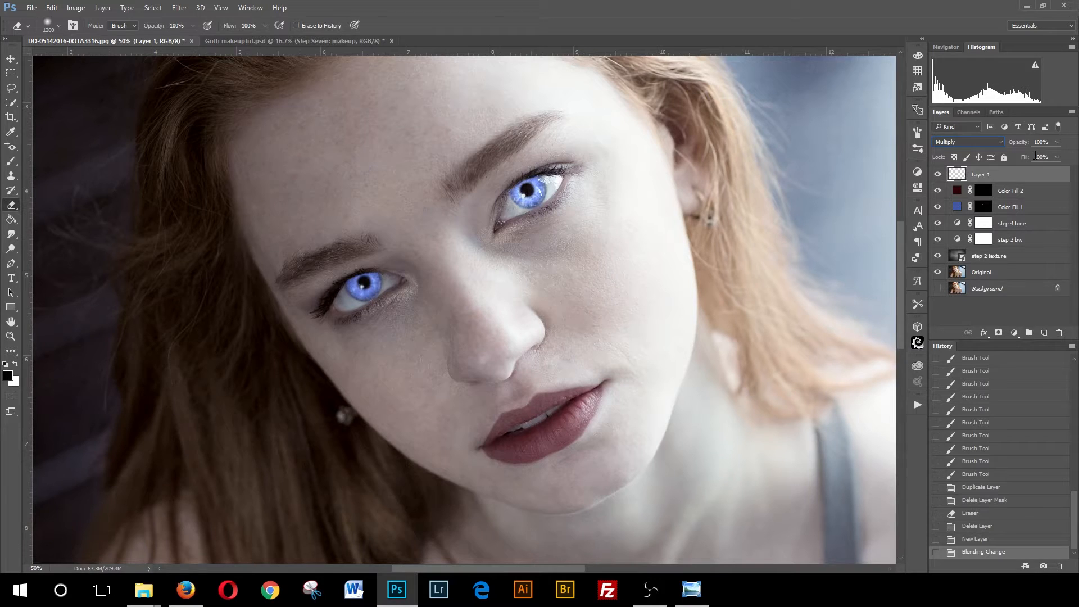
- Pick a large soft round brush and set its flow to 10%
left_click(12, 160)
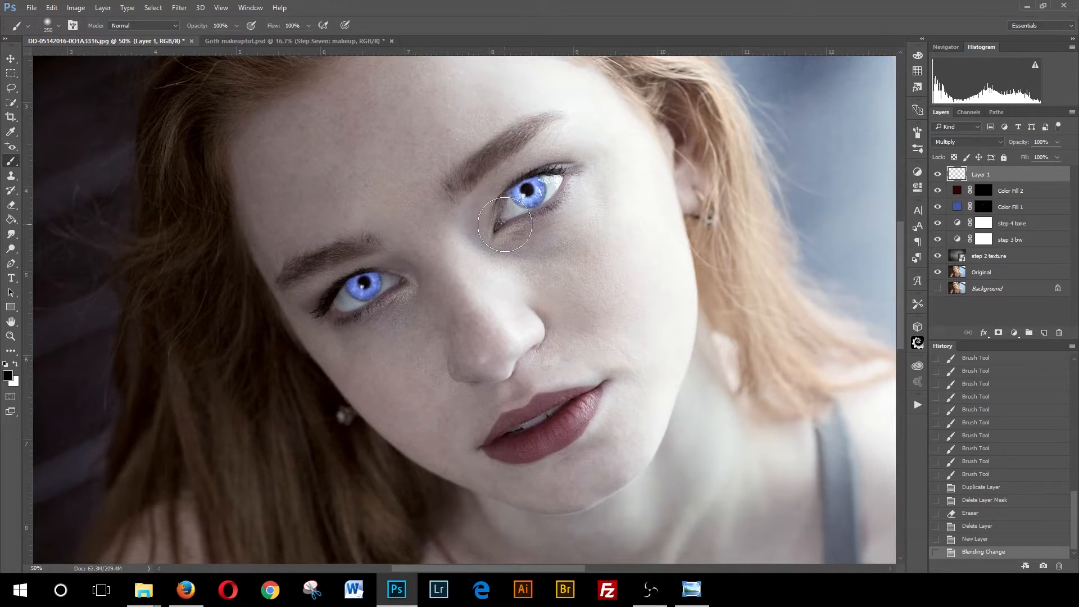
left_click(55, 29)
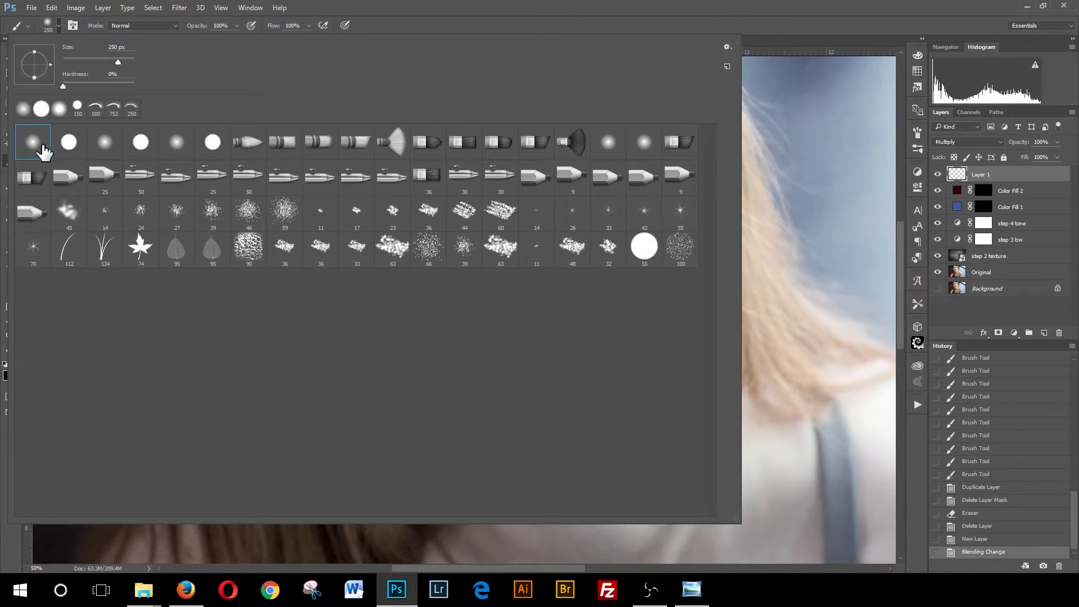
left_click(44, 146)
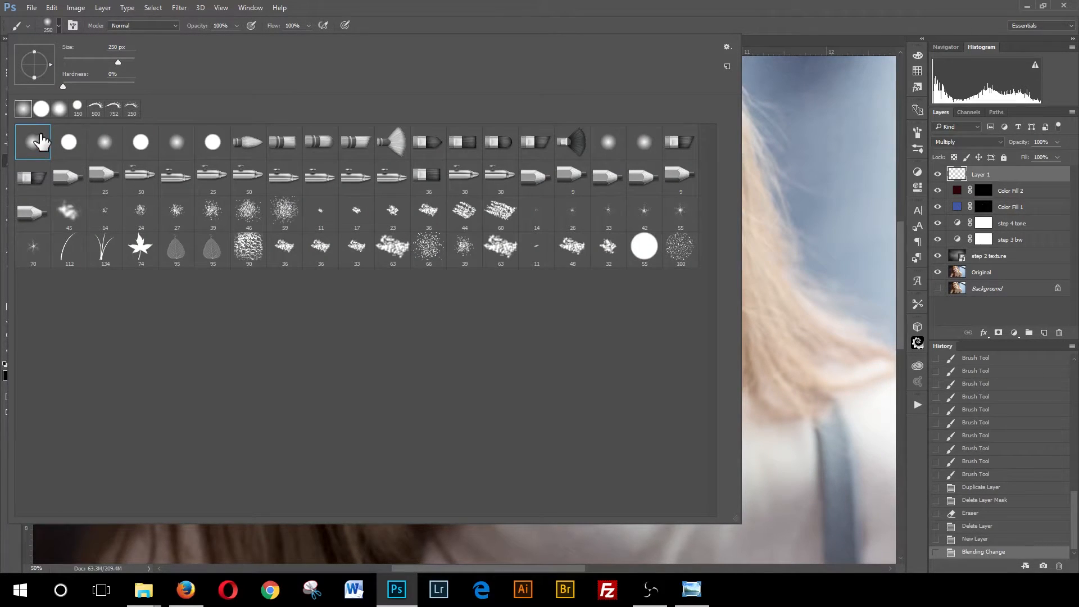
left_click(709, 8)
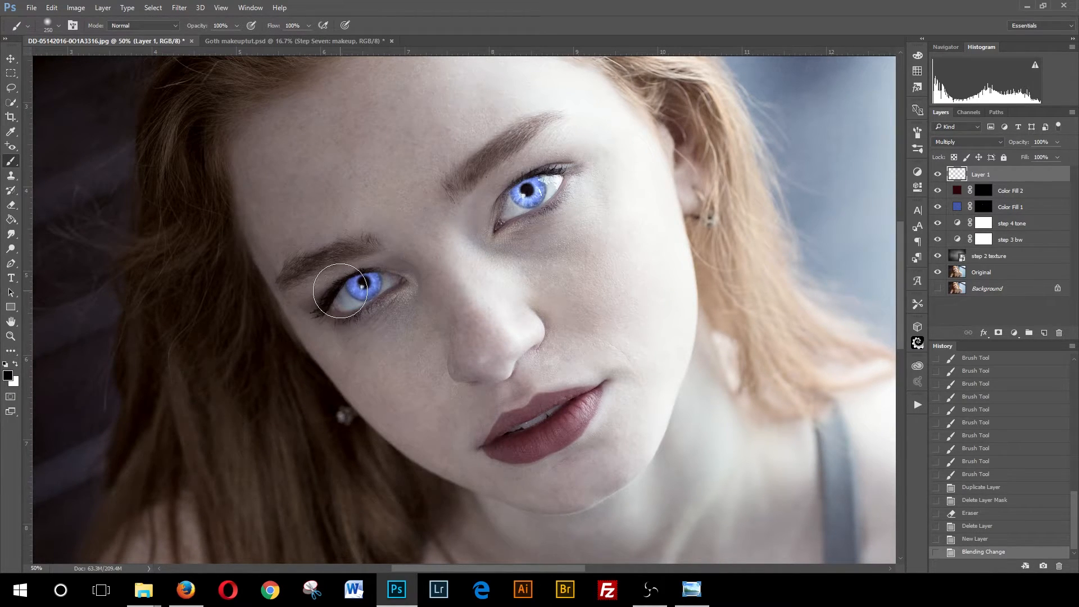
left_click(308, 26)
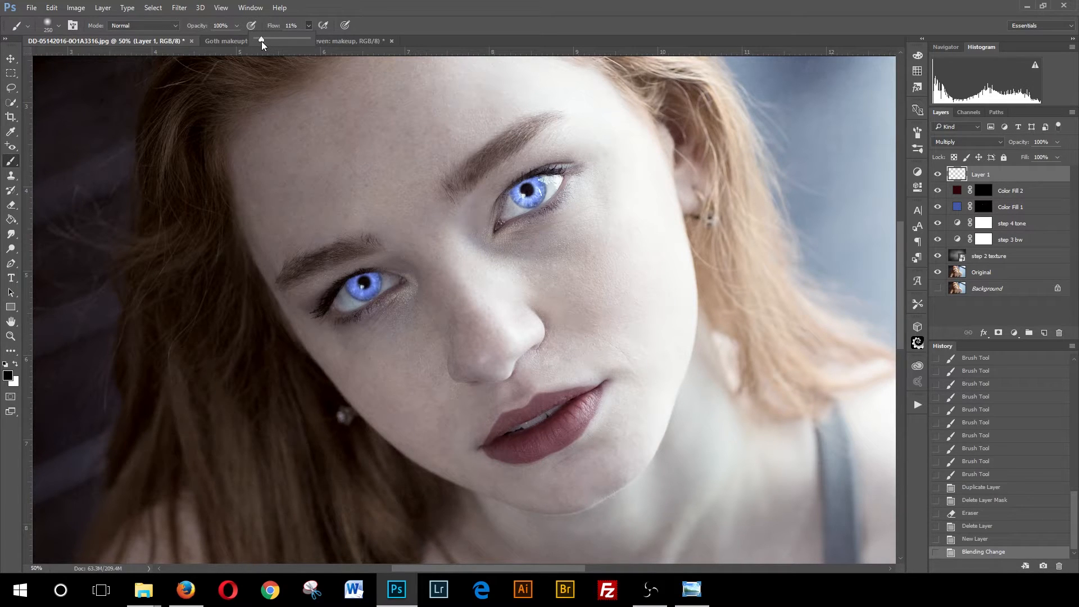
left_click_drag(260, 41, 261, 42)
left_click(399, 24)
left_click(236, 26)
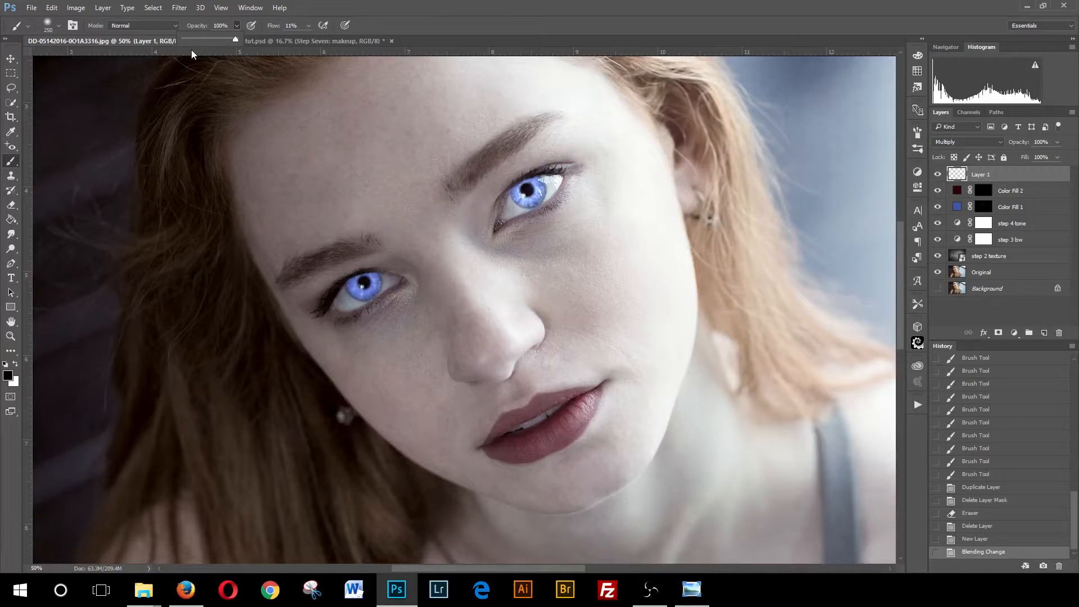
left_click(422, 30)
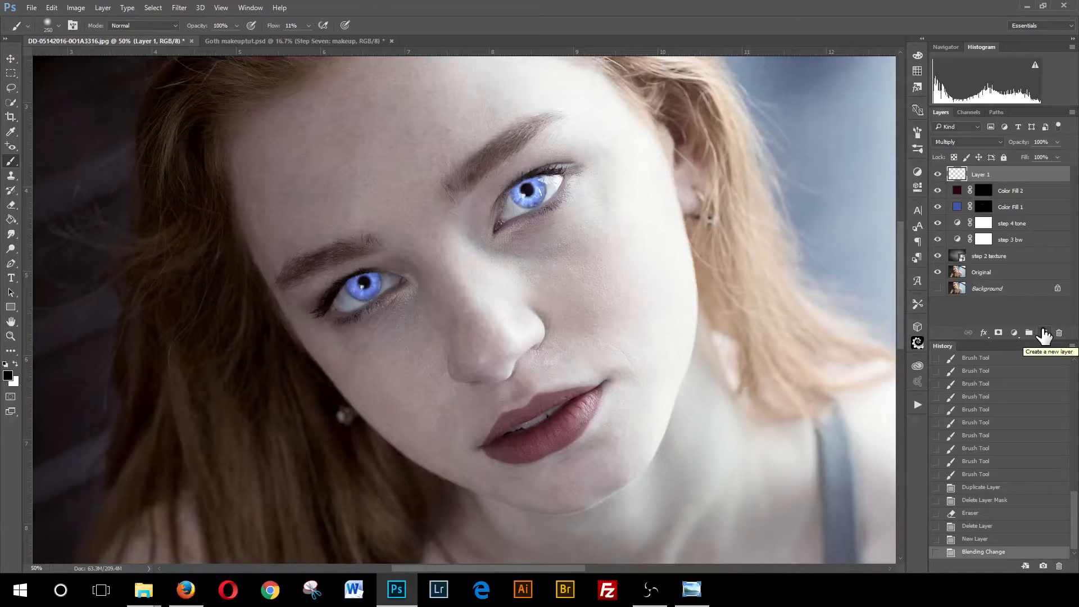
key("bracketright")
key("bracketright")
key("bracketright")
key("bracketright")
key("bracketright")
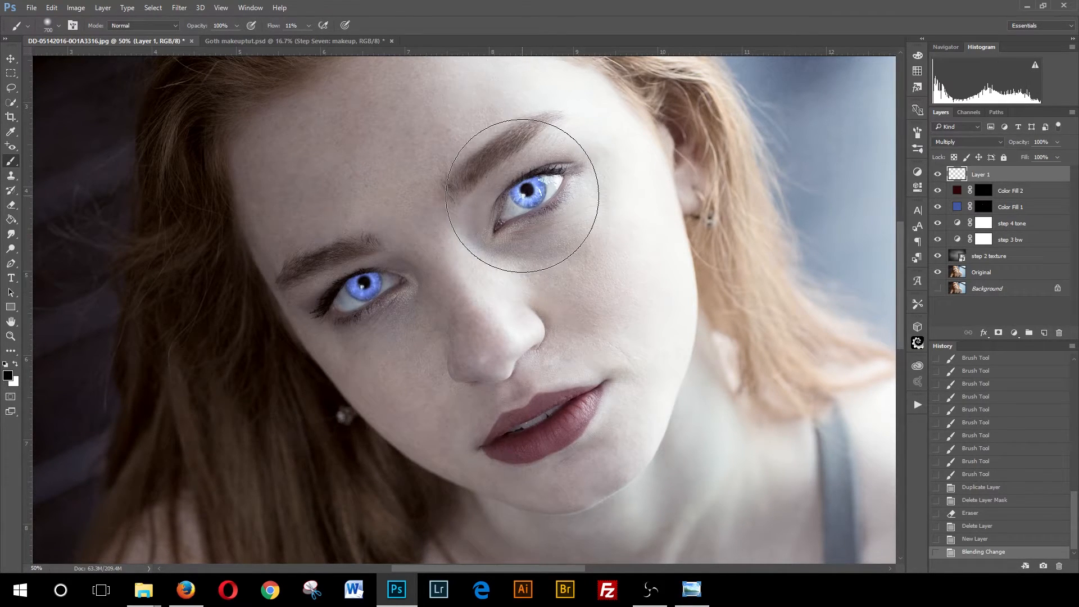
left_click(309, 26)
left_click(292, 25)
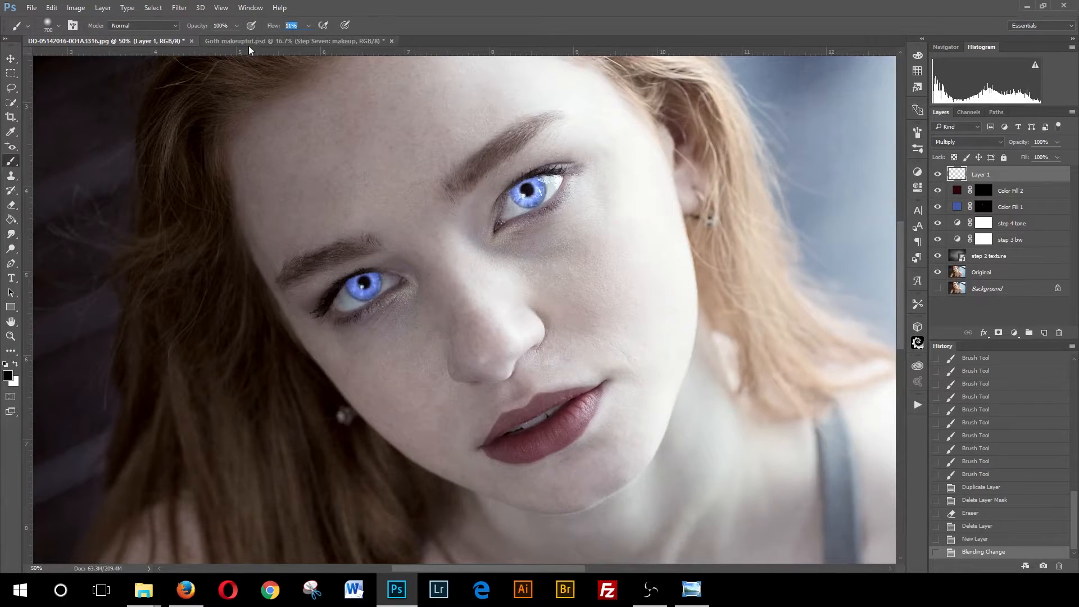
type("1")
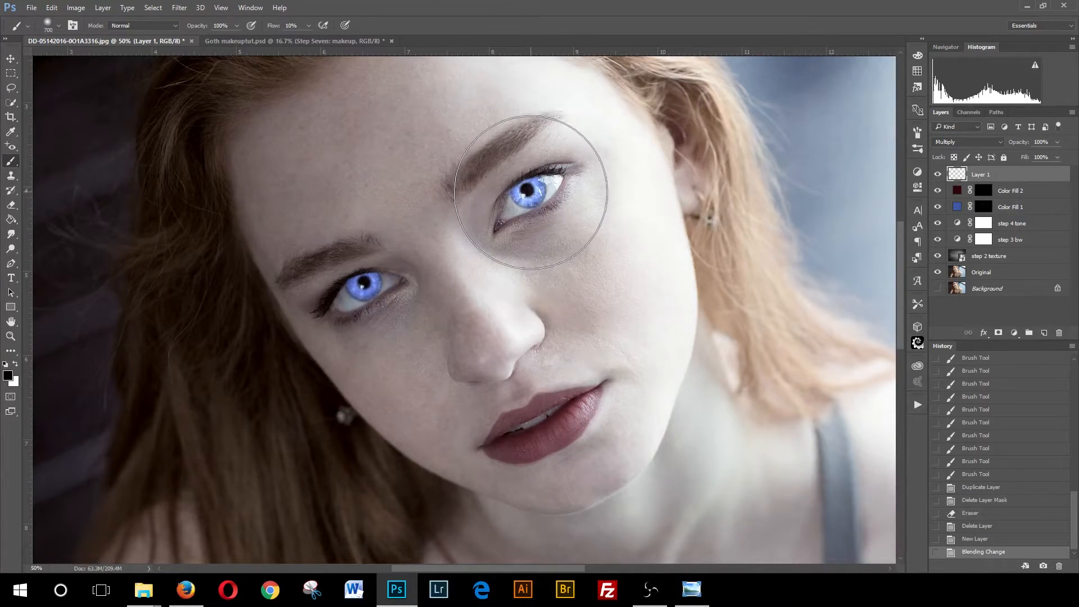
- Paint soft black shadows around both eyes on the new Multiply layer
left_click(534, 188)
left_click(532, 191)
left_click(532, 189)
left_click(535, 186)
left_click(536, 185)
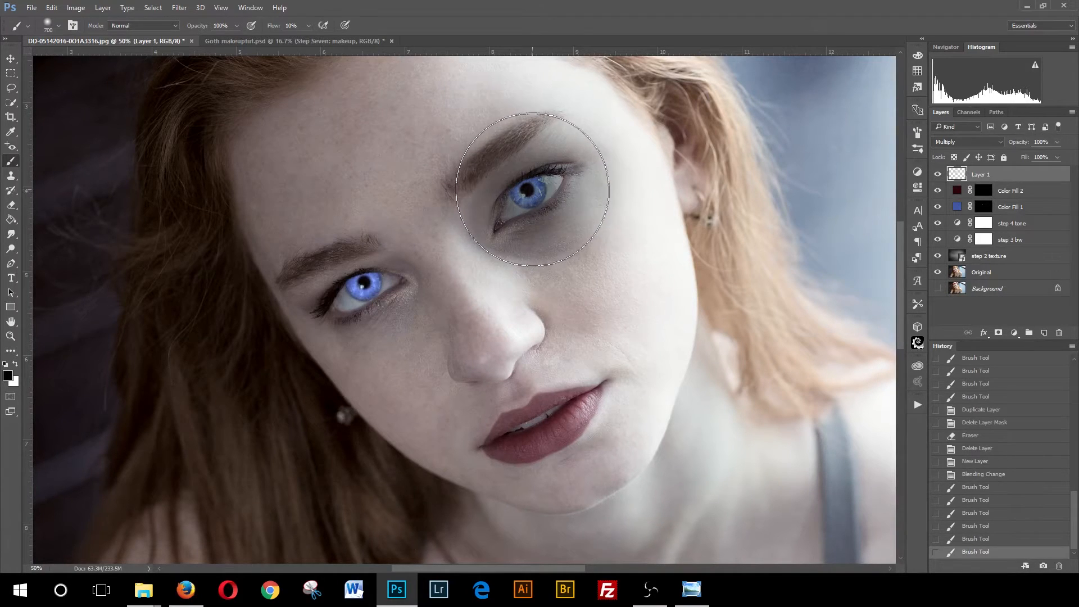
left_click(538, 182)
left_click(539, 182)
left_click(540, 181)
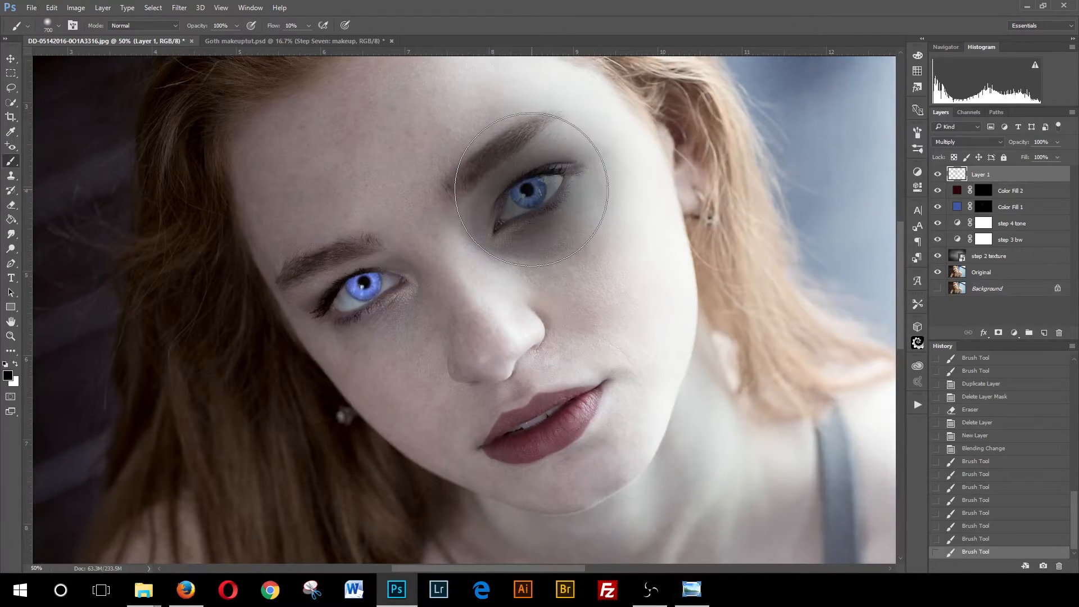
left_click(528, 190)
left_click(528, 181)
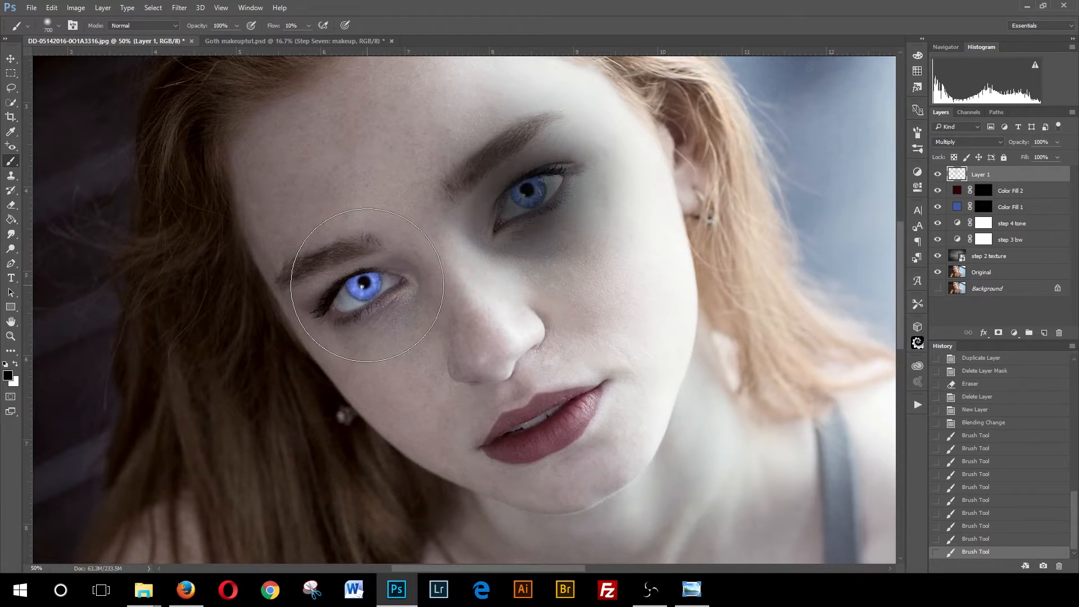
left_click(366, 285)
left_click(365, 285)
left_click(366, 284)
left_click(366, 285)
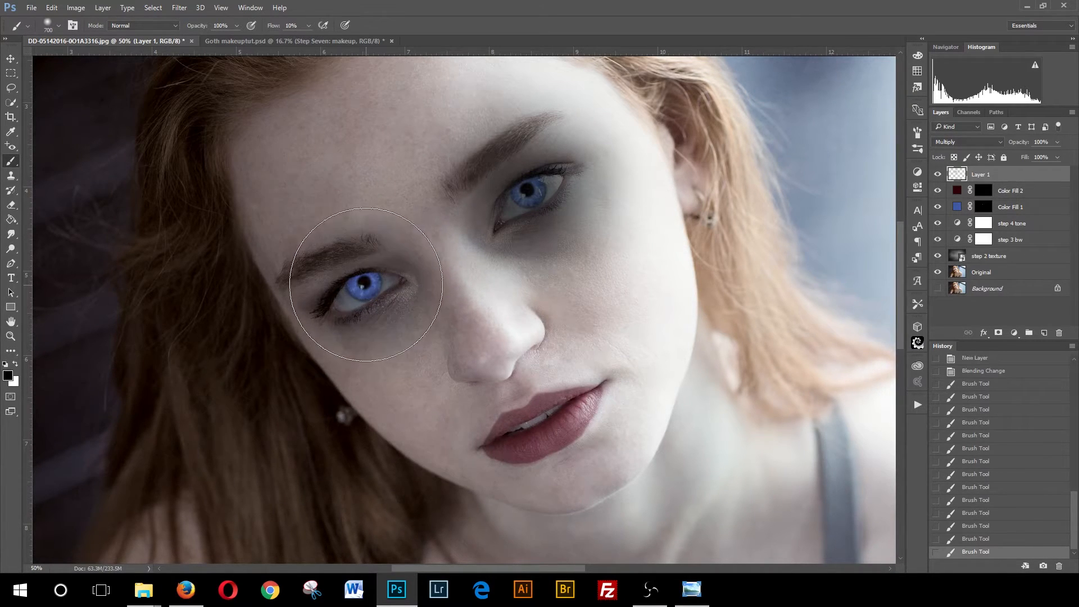
left_click(362, 283)
left_click(359, 286)
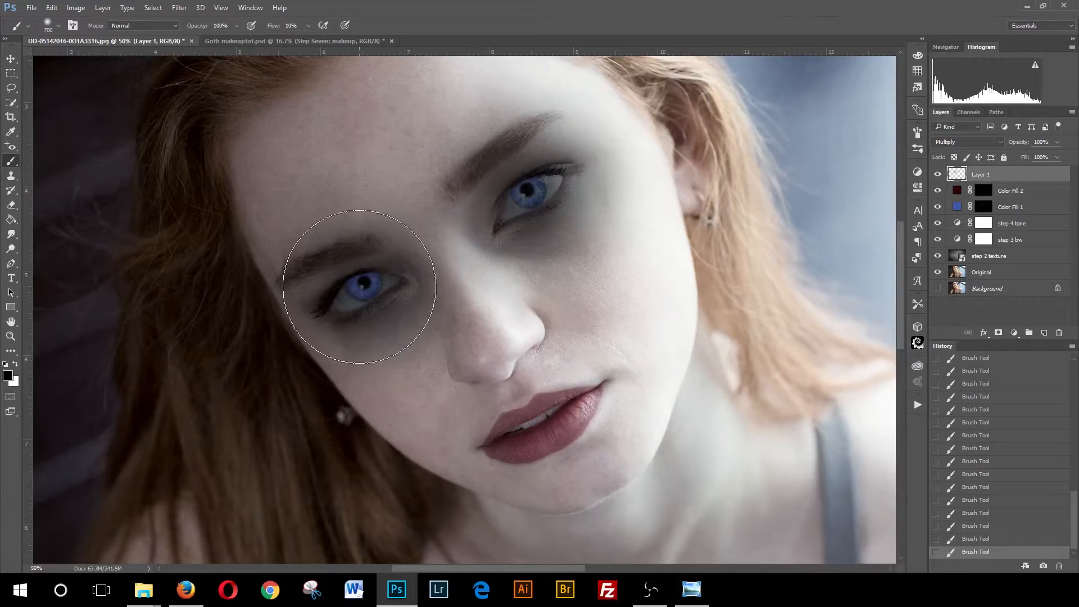
- In the layer's Blending Options, split the Blend If Underlying Layer white slider to 186/255
left_click(984, 337)
left_click(997, 348)
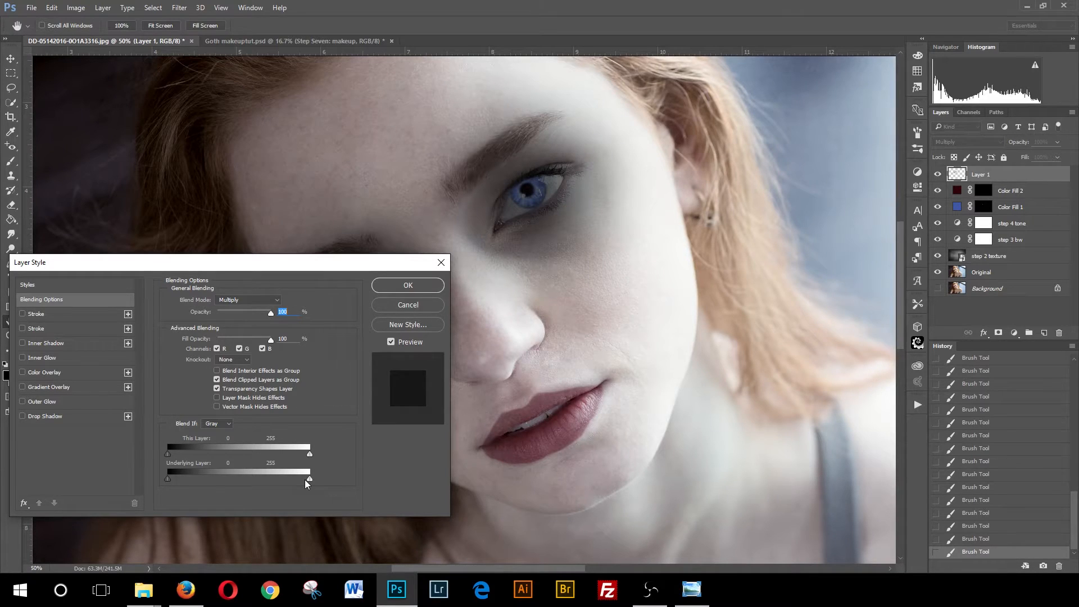
left_click(228, 424)
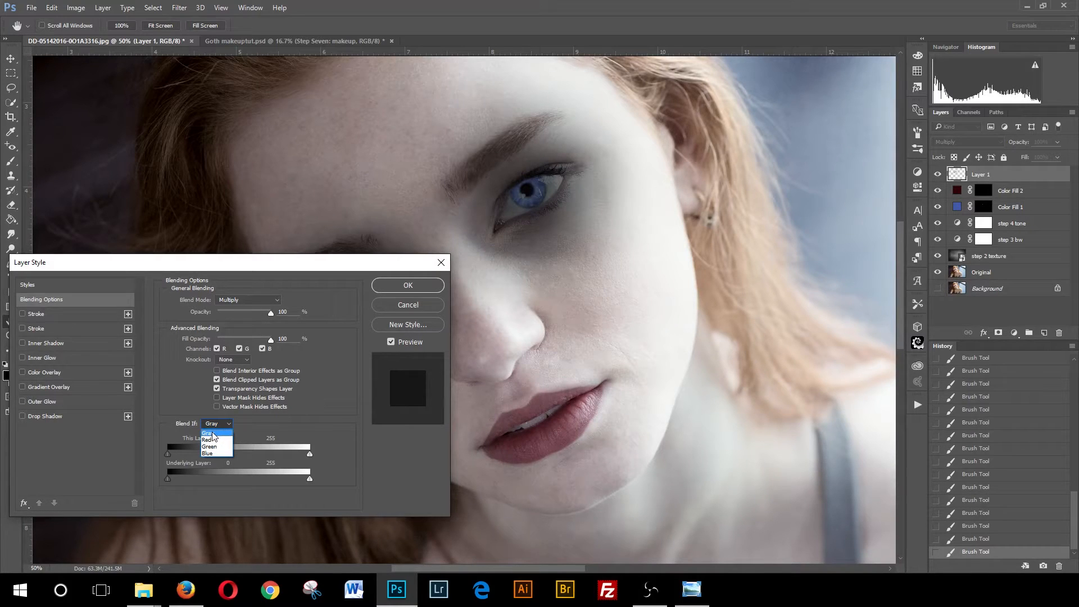
left_click(211, 433)
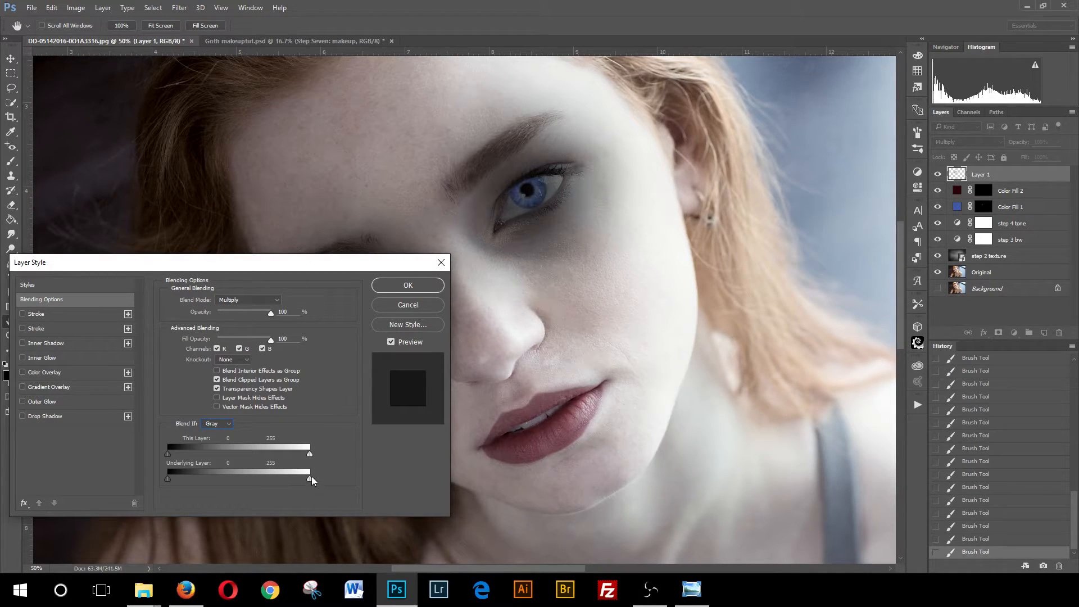
mouse_move(306, 479)
left_mouse_down()
mouse_move(242, 485)
mouse_move(323, 470)
left_mouse_up()
key("alt")
left_click_drag(309, 479, 291, 484)
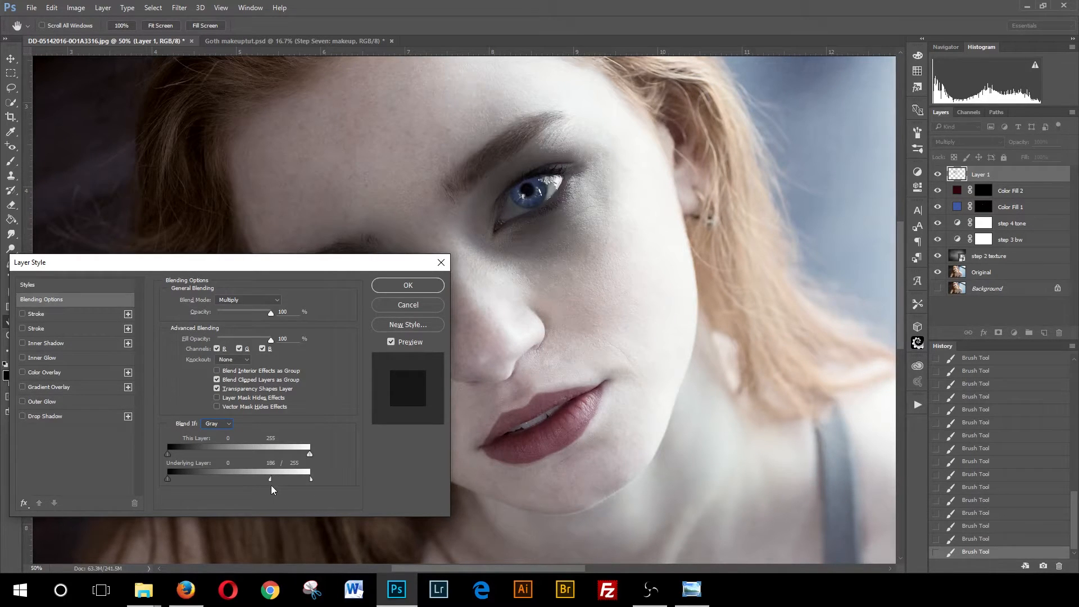
mouse_move(262, 486)
left_mouse_down()
mouse_move(199, 491)
mouse_move(230, 496)
mouse_move(268, 480)
left_mouse_up()
left_click(422, 285)
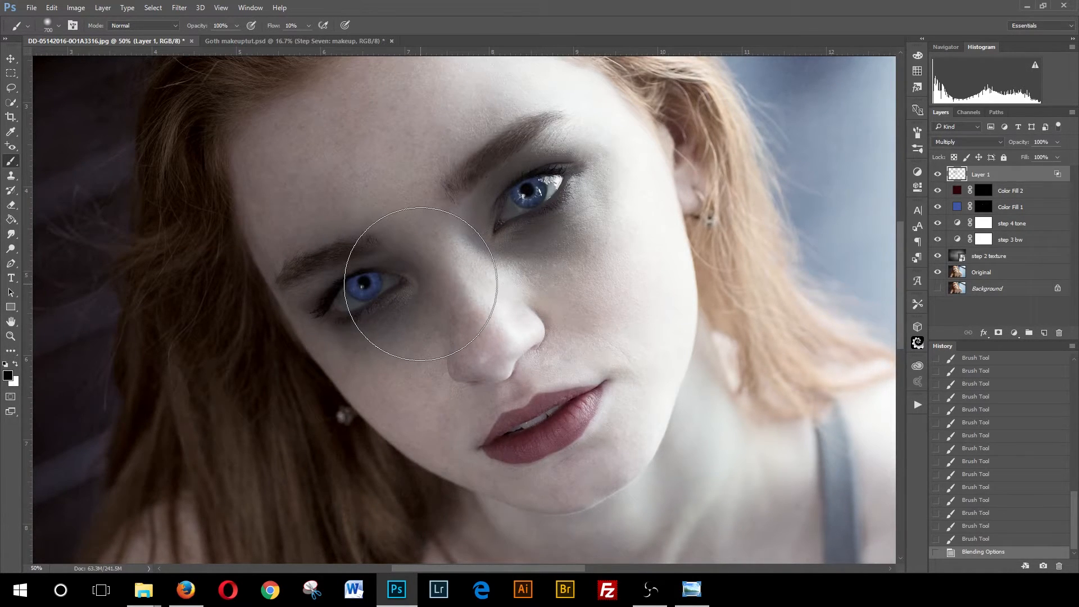
- Add a layer mask and, with a small brush at 100% flow, paint black over both irises
left_click(998, 333)
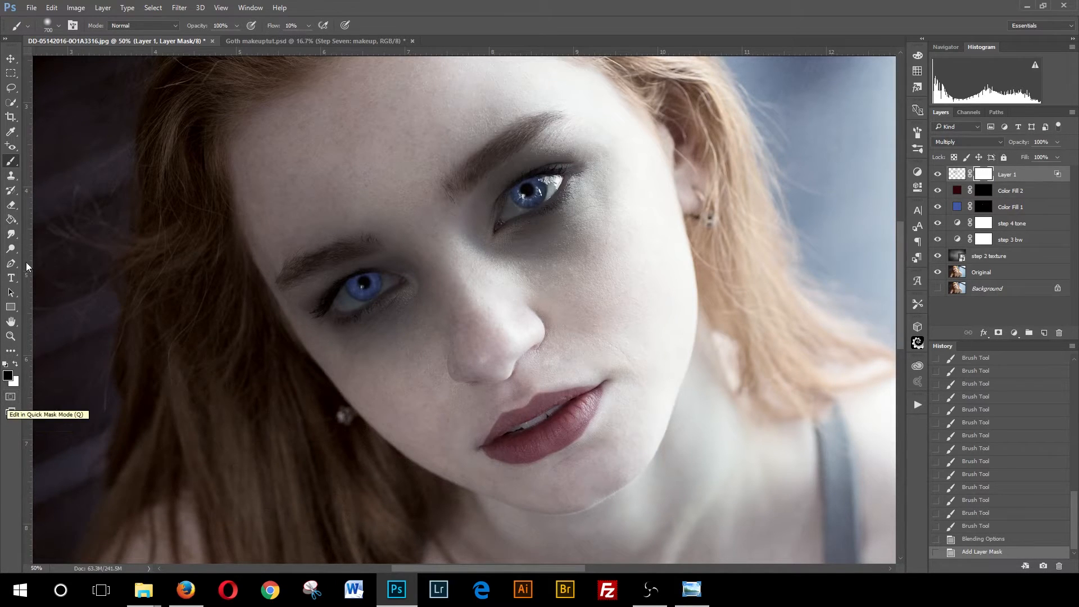
left_click(308, 28)
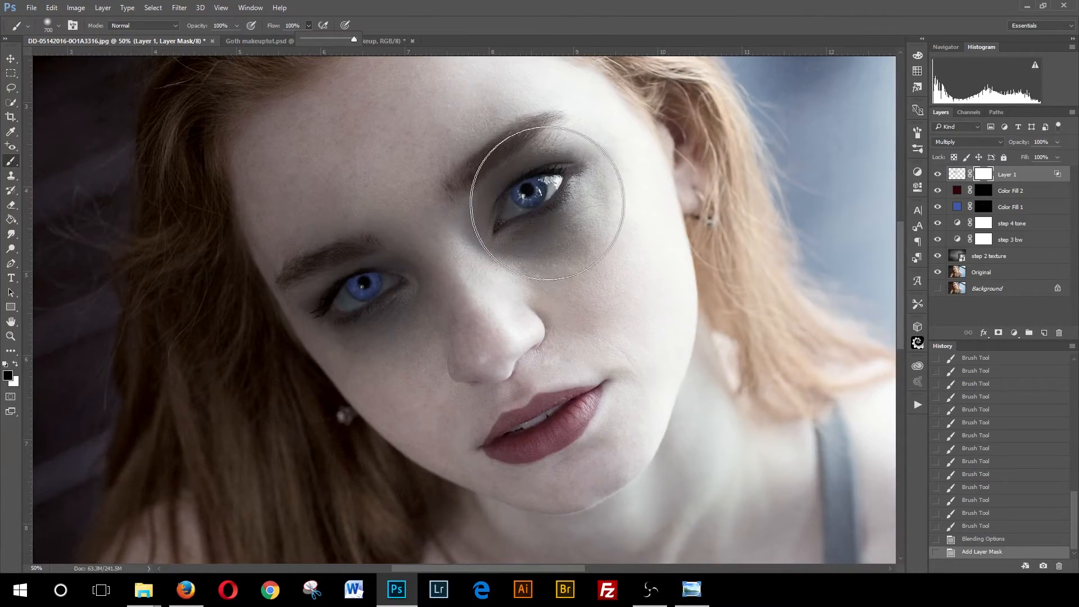
key("bracketleft")
key("bracketleft")
key("bracketleft")
key("bracketleft")
key("bracketleft")
key("bracketleft")
key("bracketleft")
key("bracketleft")
key("bracketleft")
key("bracketleft")
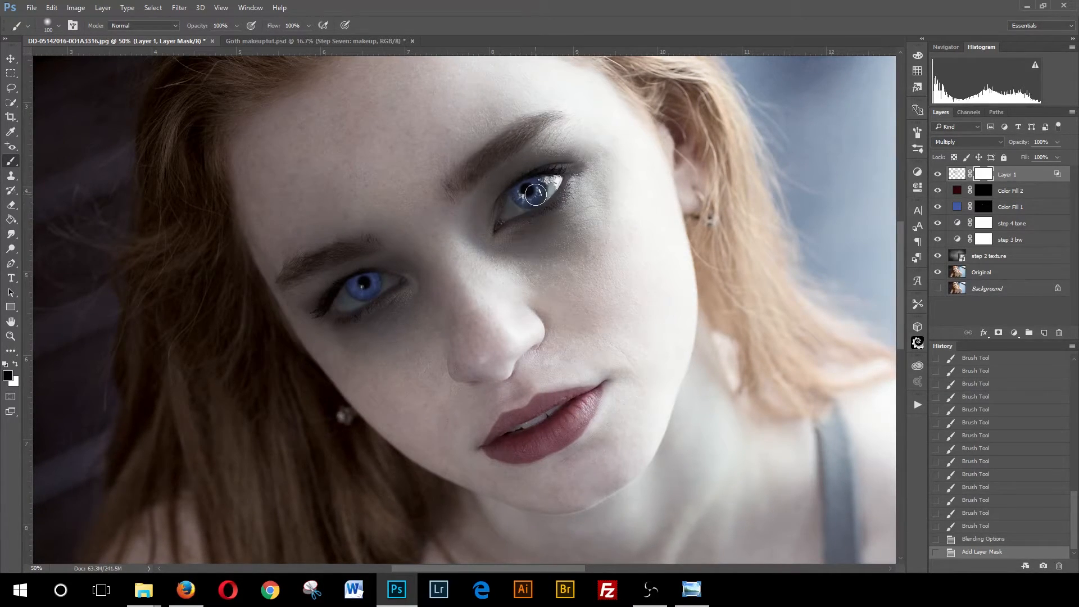
key("bracketleft")
left_click_drag(534, 189, 545, 184)
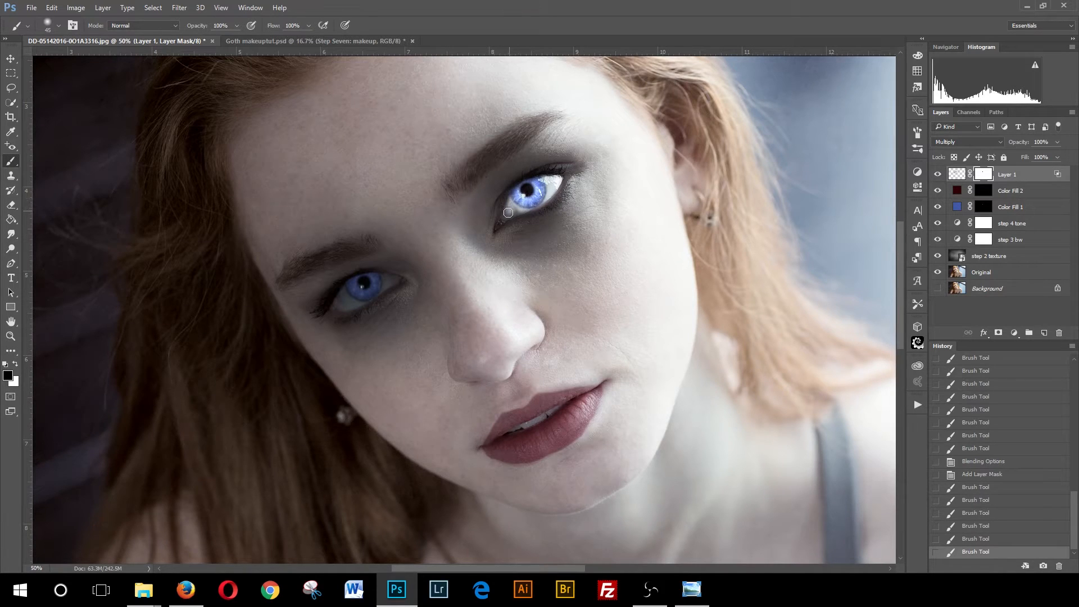
mouse_move(505, 216)
left_mouse_down()
mouse_move(531, 200)
mouse_move(505, 218)
mouse_move(519, 195)
mouse_move(570, 176)
mouse_move(515, 208)
left_mouse_up()
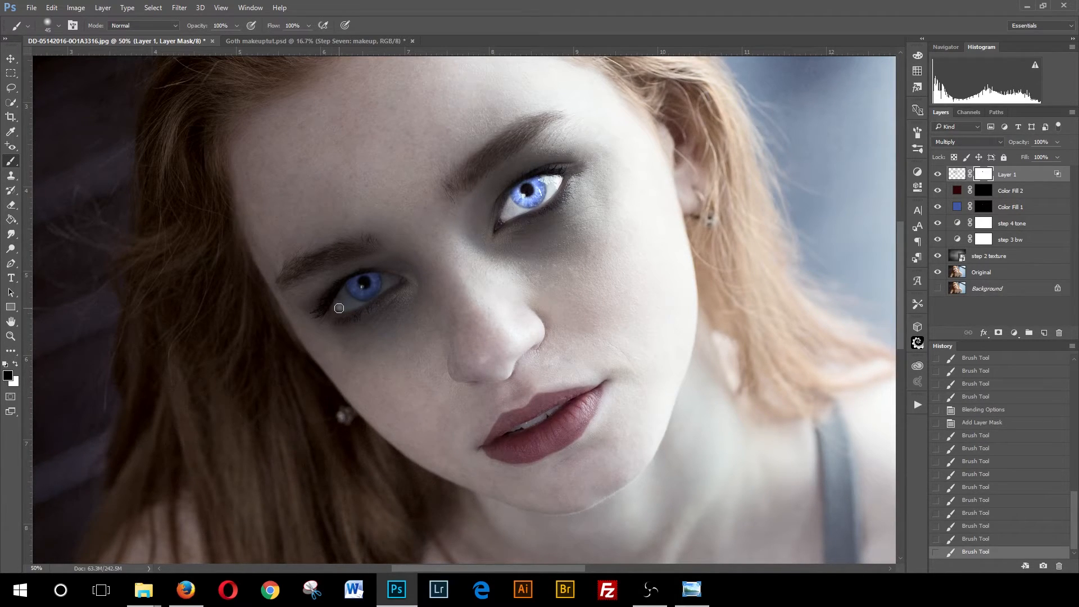
mouse_move(339, 308)
left_mouse_down()
mouse_move(374, 280)
mouse_move(360, 283)
mouse_move(346, 292)
mouse_move(397, 282)
mouse_move(346, 308)
left_mouse_up()
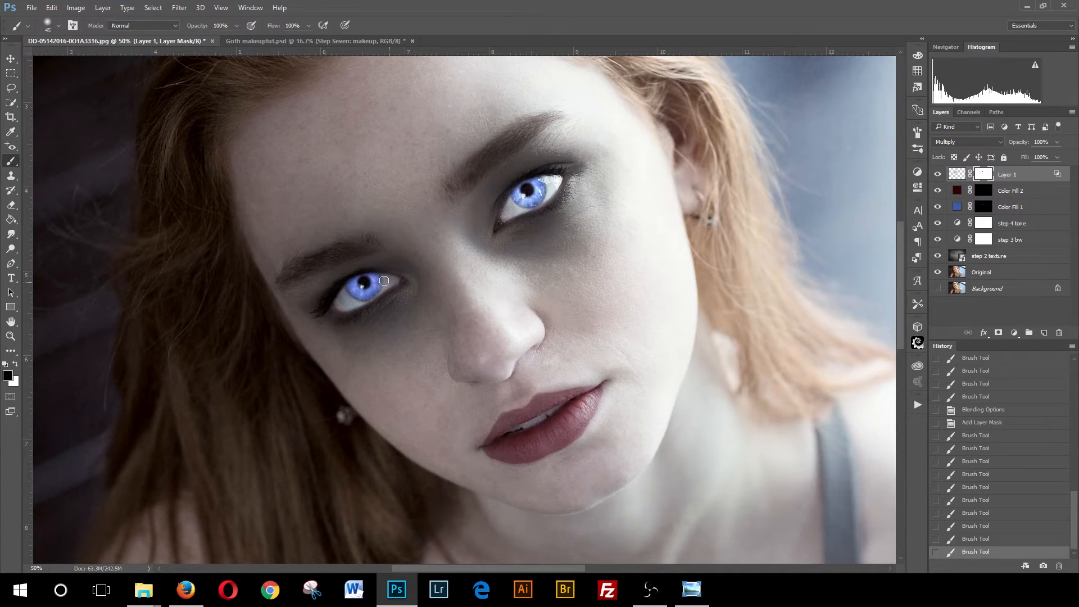
left_click_drag(387, 281, 388, 279)
- Enlarge the brush and paint black on the mask over the brows and between the eyes to clean the shadow edges
key("bracketright")
key("bracketright")
key("bracketright")
key("bracketright")
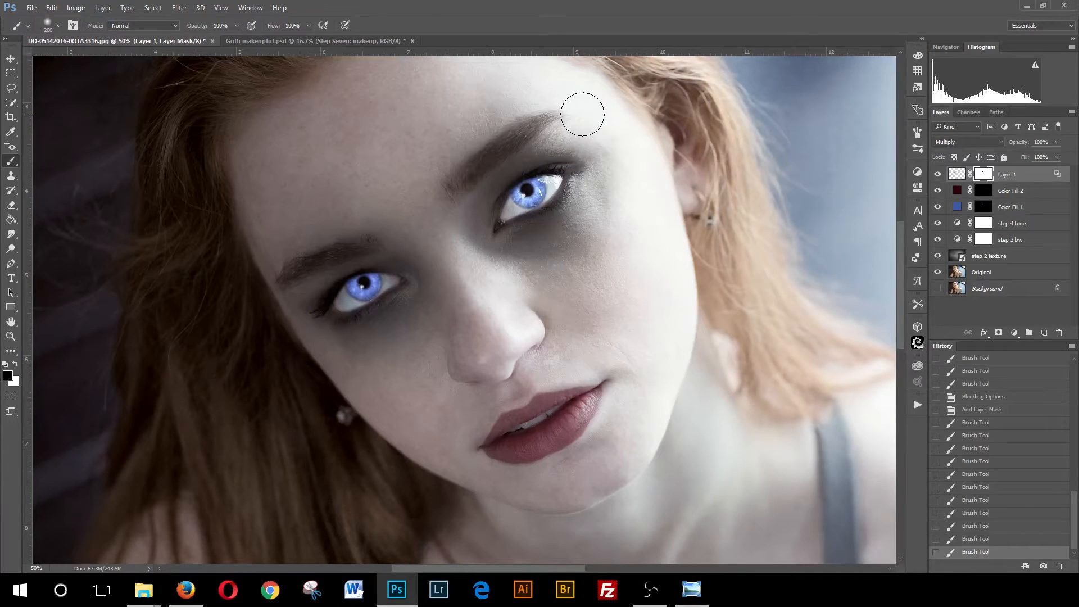
mouse_move(588, 116)
left_mouse_down()
mouse_move(533, 116)
mouse_move(464, 159)
mouse_move(562, 115)
mouse_move(490, 140)
mouse_move(430, 192)
mouse_move(526, 117)
mouse_move(423, 177)
mouse_move(448, 131)
mouse_move(537, 102)
mouse_move(435, 145)
mouse_move(434, 132)
mouse_move(543, 102)
mouse_move(497, 98)
mouse_move(404, 147)
mouse_move(456, 135)
mouse_move(428, 184)
mouse_move(280, 254)
mouse_move(359, 201)
mouse_move(262, 230)
mouse_move(311, 180)
mouse_move(262, 164)
mouse_move(292, 152)
mouse_move(386, 205)
mouse_move(348, 208)
left_mouse_up()
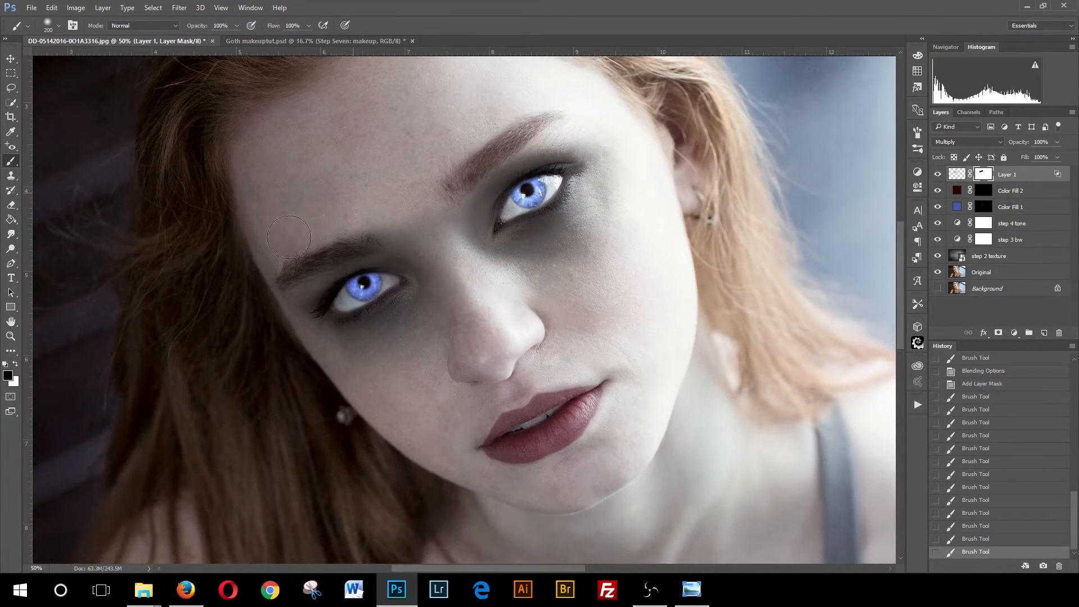
mouse_move(280, 236)
left_mouse_down()
mouse_move(278, 246)
mouse_move(366, 201)
mouse_move(269, 260)
mouse_move(395, 193)
mouse_move(451, 191)
mouse_move(553, 115)
left_mouse_up()
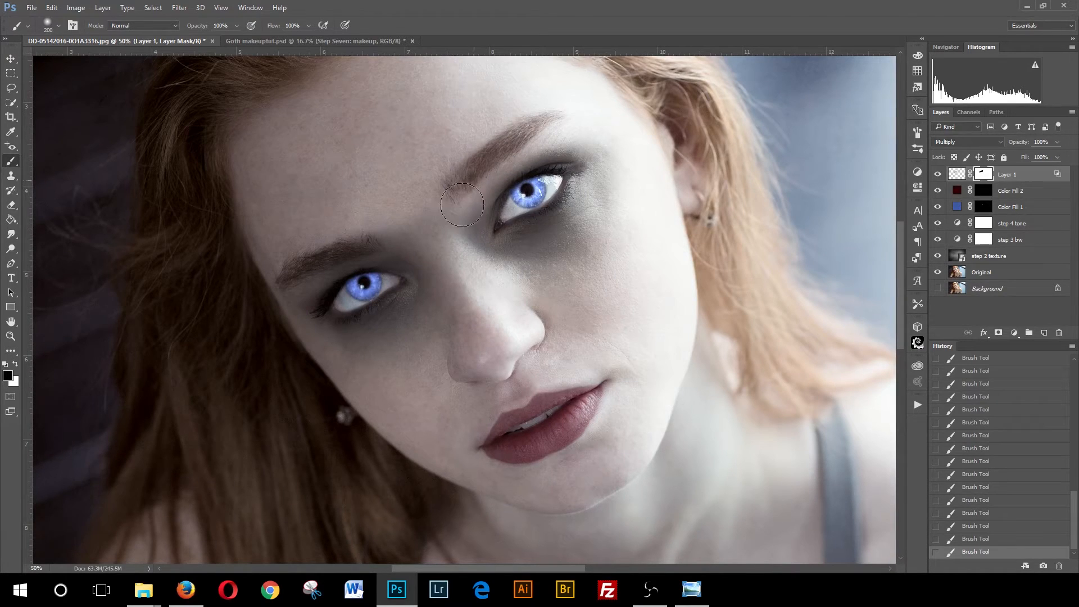
mouse_move(458, 182)
left_mouse_down()
mouse_move(448, 231)
mouse_move(458, 254)
mouse_move(464, 202)
left_mouse_up()
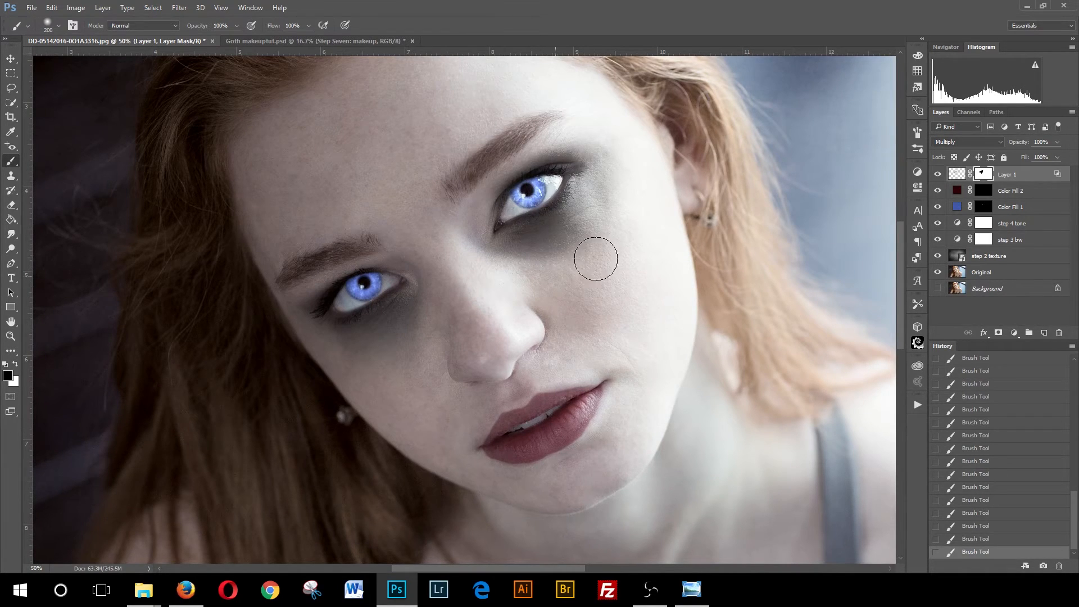
mouse_move(602, 246)
left_mouse_down()
mouse_move(627, 172)
mouse_move(574, 257)
mouse_move(524, 282)
mouse_move(507, 270)
mouse_move(544, 267)
mouse_move(605, 234)
mouse_move(594, 250)
mouse_move(523, 276)
mouse_move(492, 268)
mouse_move(568, 255)
mouse_move(652, 163)
mouse_move(609, 159)
mouse_move(623, 152)
mouse_move(619, 141)
mouse_move(592, 130)
mouse_move(623, 136)
mouse_move(623, 145)
mouse_move(590, 128)
mouse_move(528, 140)
mouse_move(549, 131)
mouse_move(536, 131)
mouse_move(483, 173)
mouse_move(458, 225)
left_mouse_up()
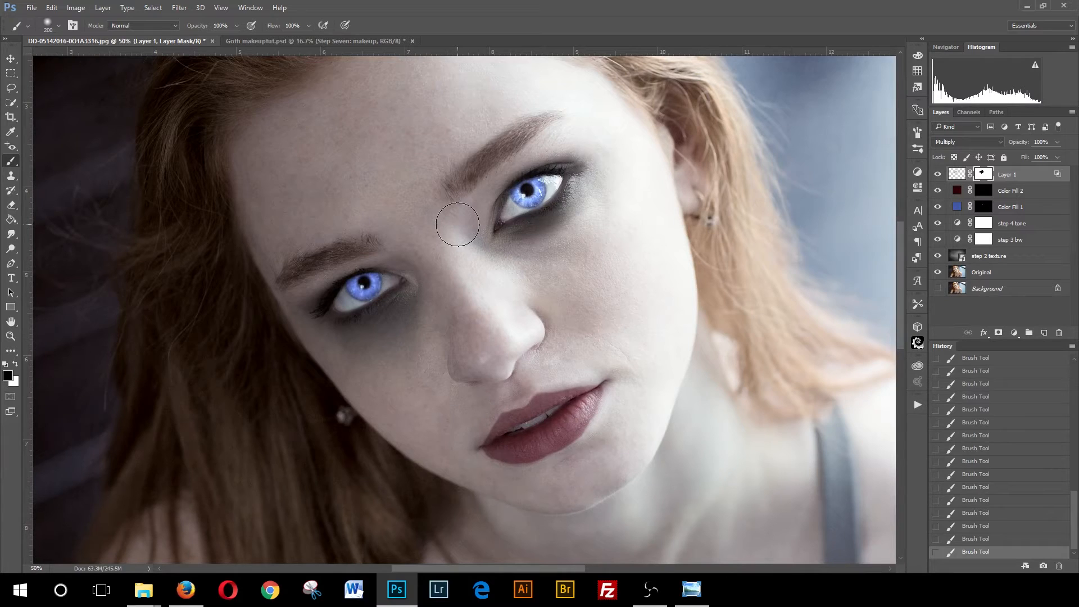
- Paint more black on the mask from between the eyes down the cheek to tidy the shadow
mouse_move(457, 225)
left_mouse_down()
mouse_move(433, 335)
mouse_move(437, 324)
mouse_move(347, 365)
mouse_move(392, 362)
mouse_move(438, 319)
mouse_move(402, 352)
mouse_move(334, 365)
mouse_move(357, 366)
mouse_move(338, 373)
mouse_move(297, 280)
mouse_move(295, 346)
mouse_move(323, 298)
mouse_move(294, 280)
mouse_move(290, 330)
mouse_move(300, 349)
mouse_move(372, 378)
mouse_move(337, 366)
mouse_move(383, 401)
left_mouse_up()
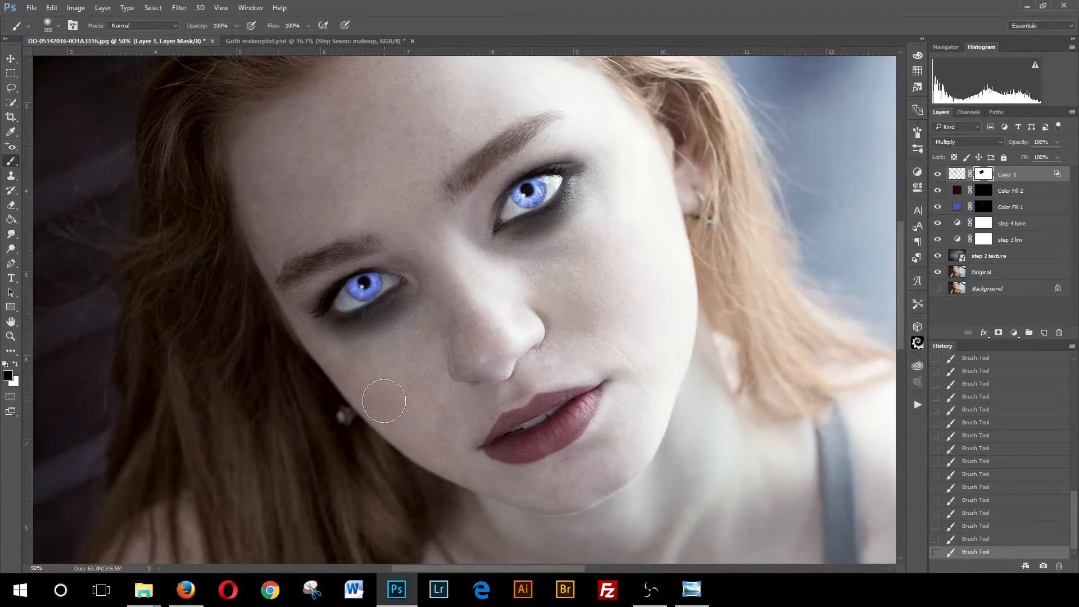
left_click_drag(301, 287, 297, 287)
- Add a new empty layer above Layer 1 and set its blend mode to Multiply
left_click(12, 336)
left_click(563, 294)
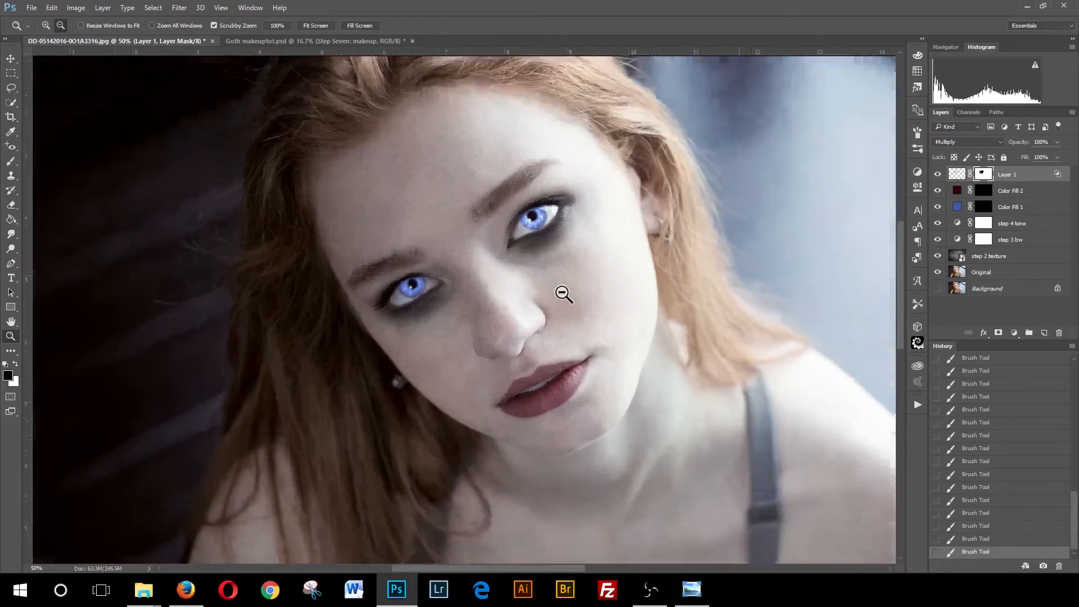
left_click(570, 294)
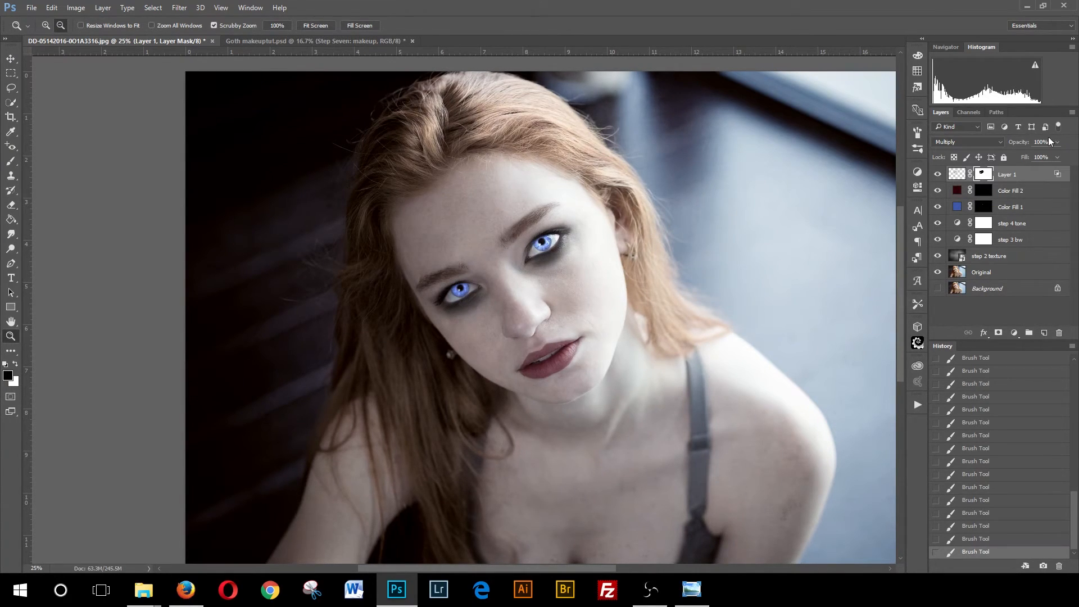
left_click(968, 174)
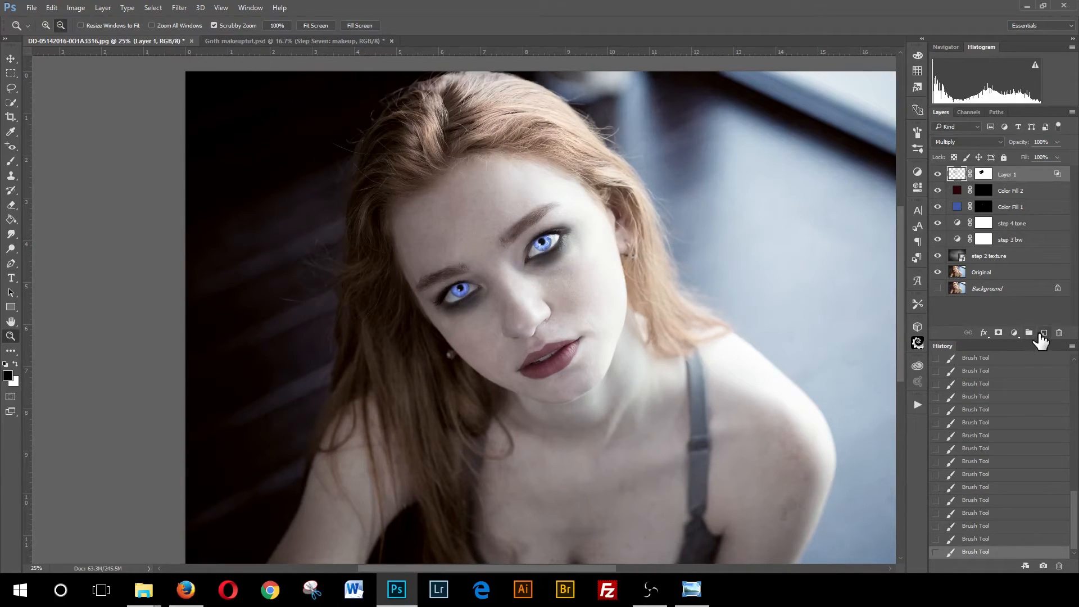
left_click(1042, 333)
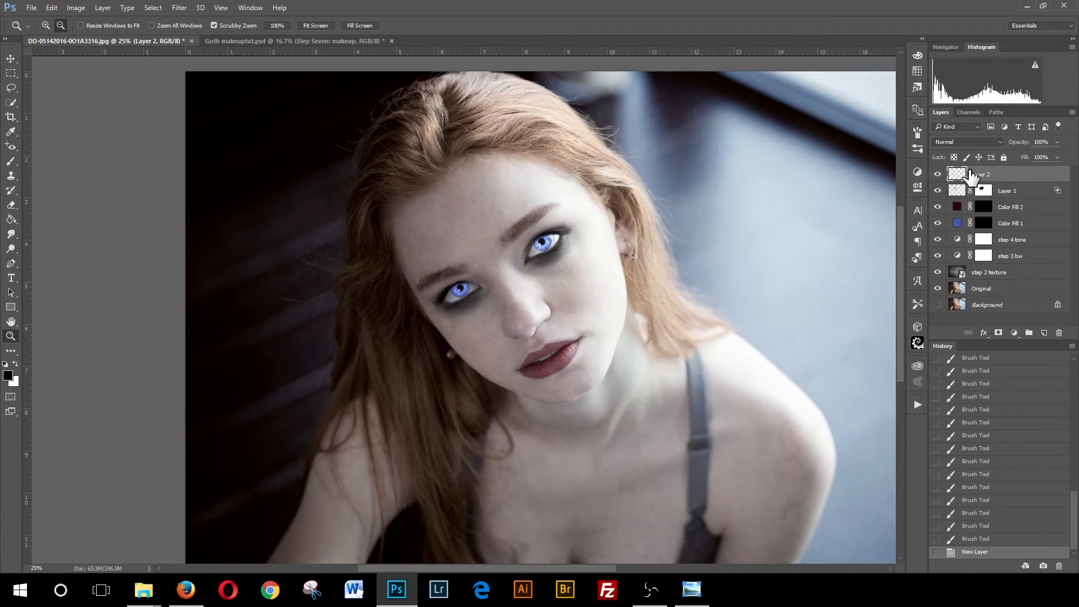
left_click(999, 143)
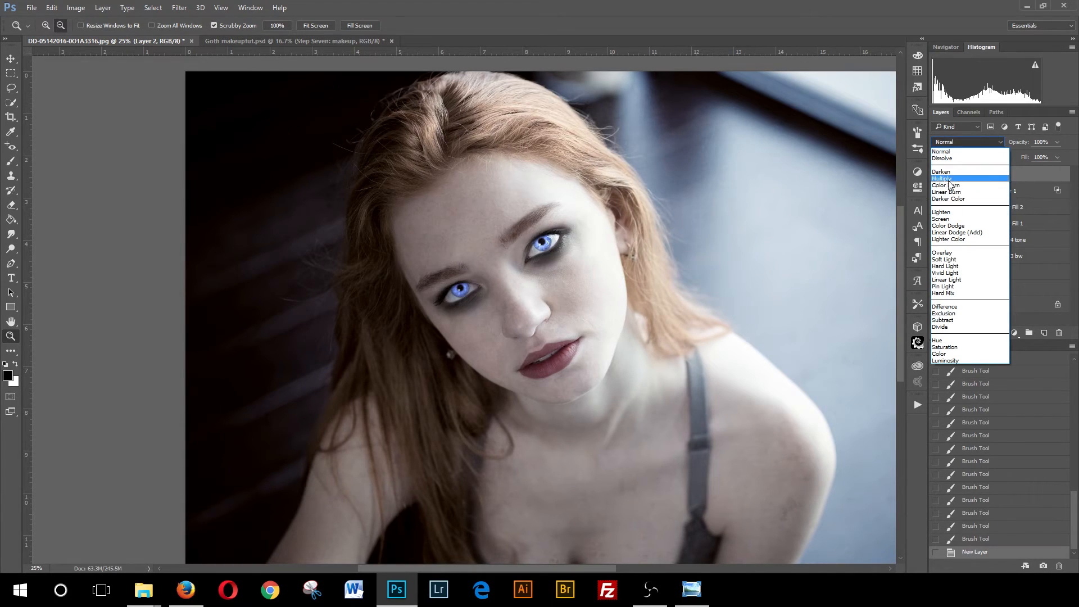
left_click(955, 175)
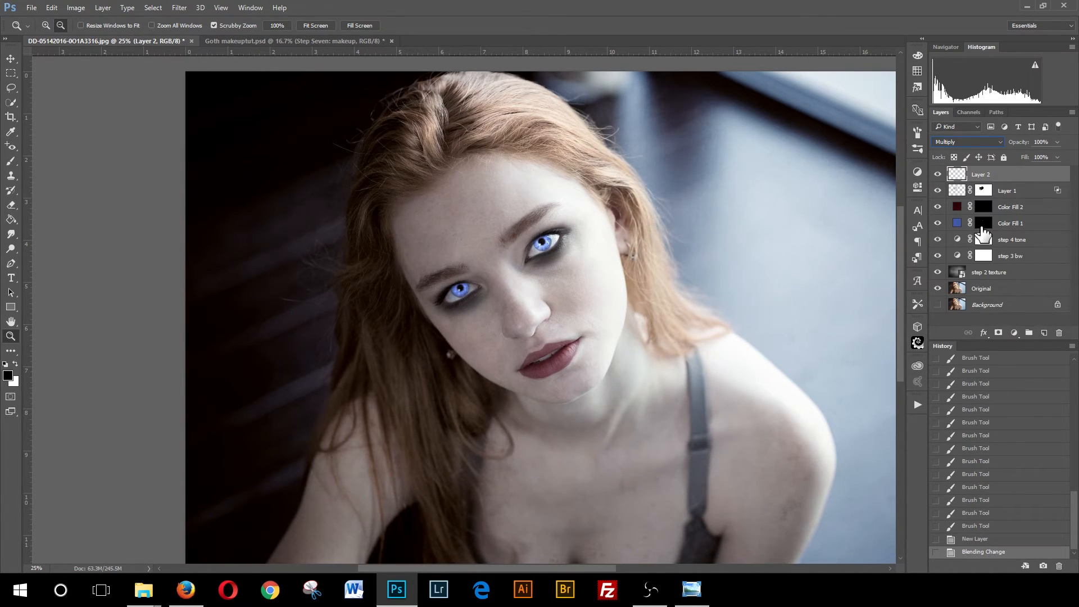
- In the new layer's Blending Options, split the Blend If Underlying Layer white slider to 177/255
left_click(983, 333)
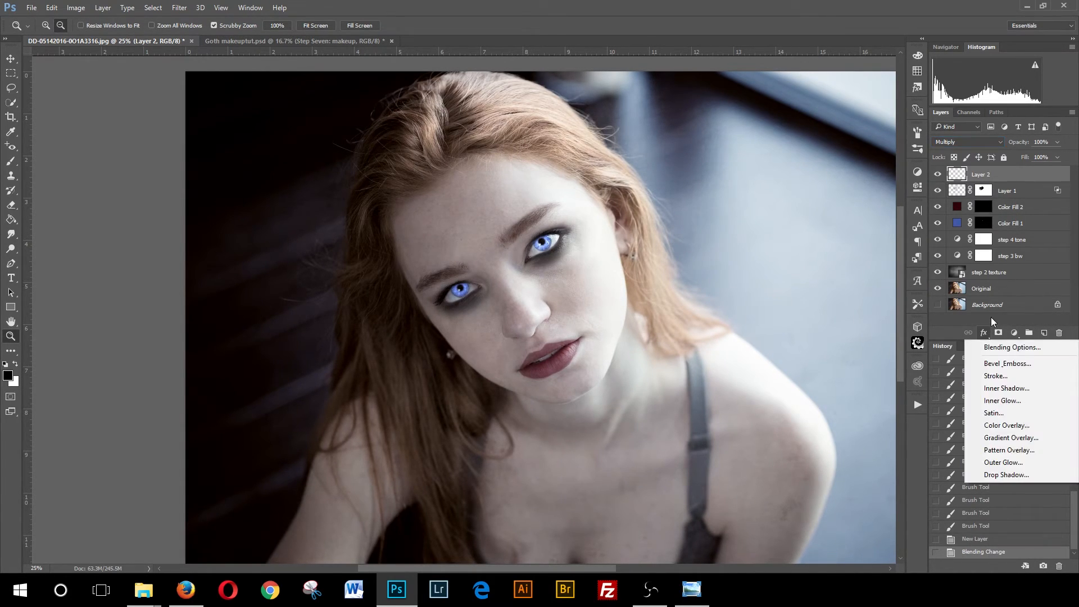
left_click(1003, 350)
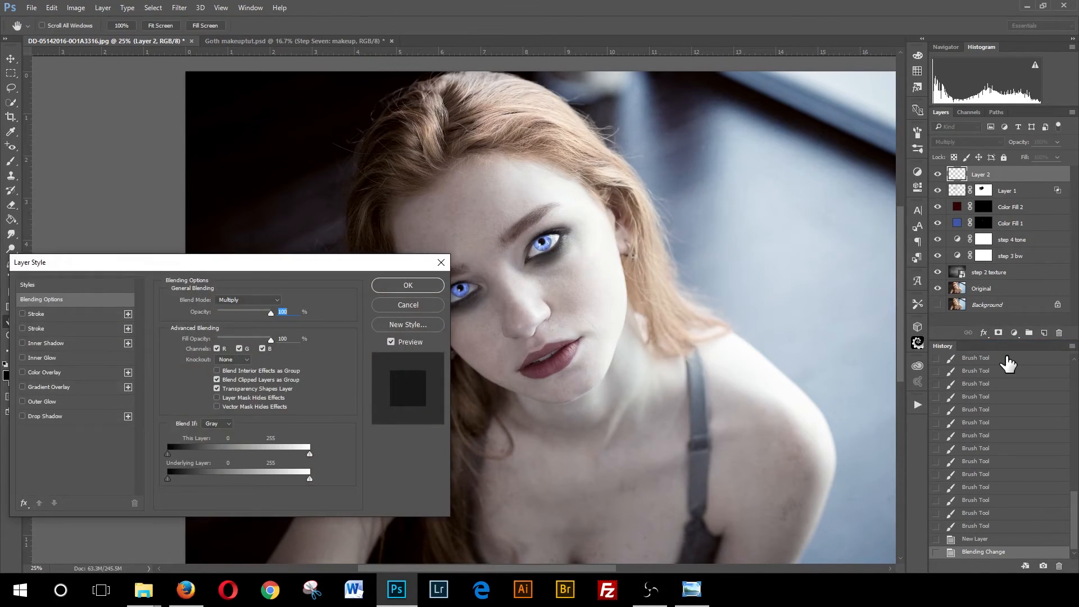
left_click_drag(310, 478, 266, 479)
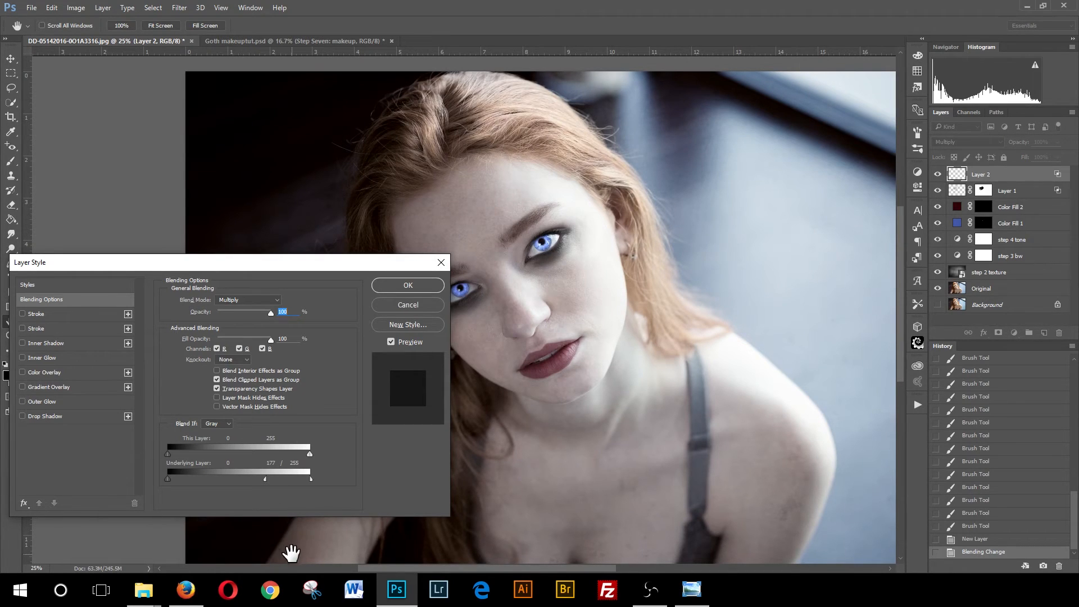
left_click(418, 285)
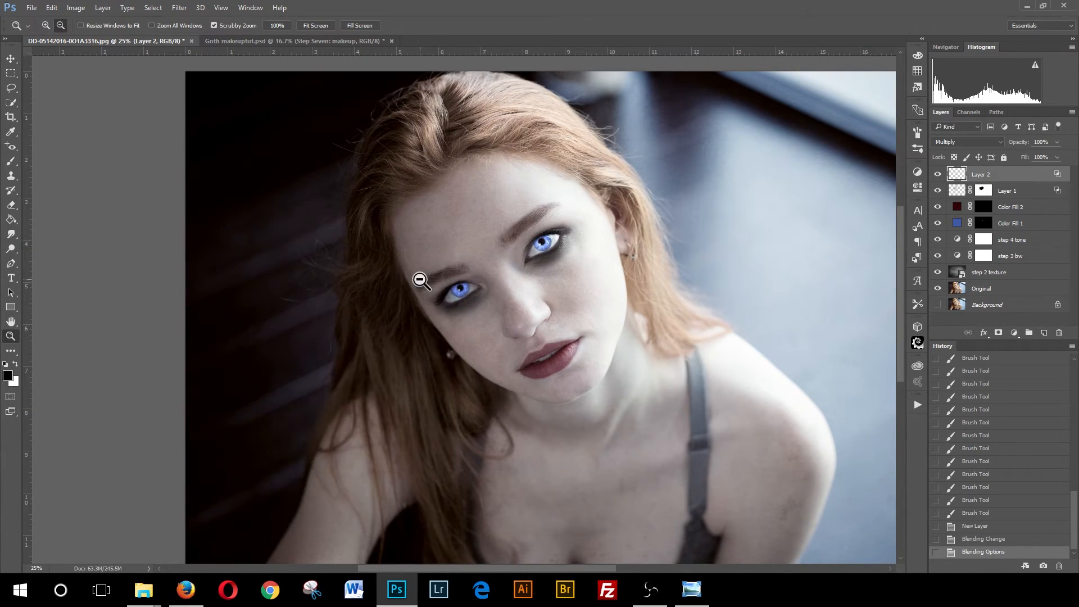
- With the Brush tool, set the foreground colour to hex 2d0206
left_click(14, 161)
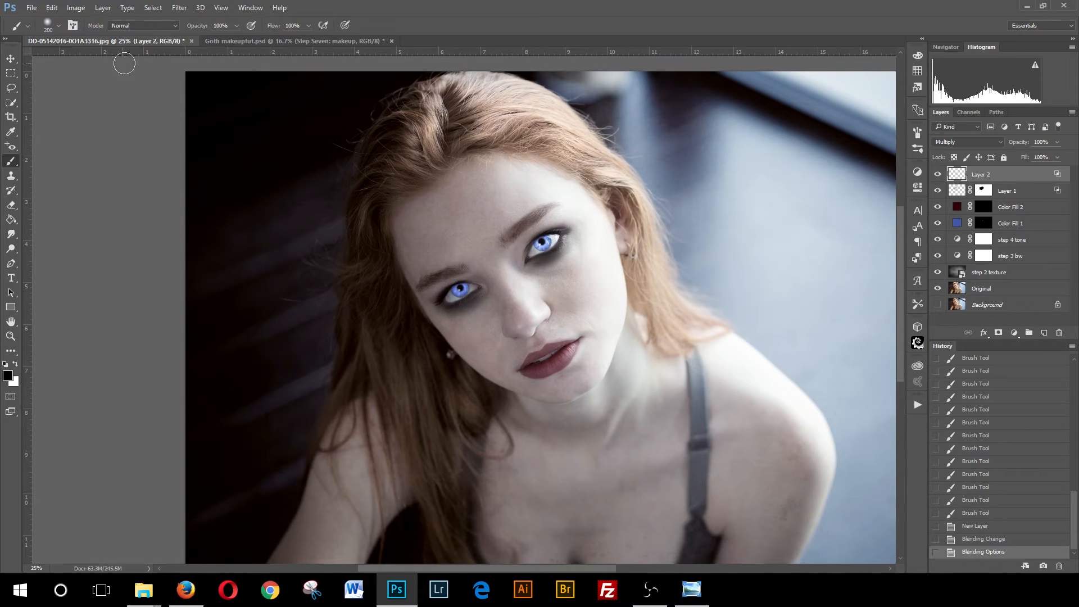
left_click(17, 365)
left_click(8, 376)
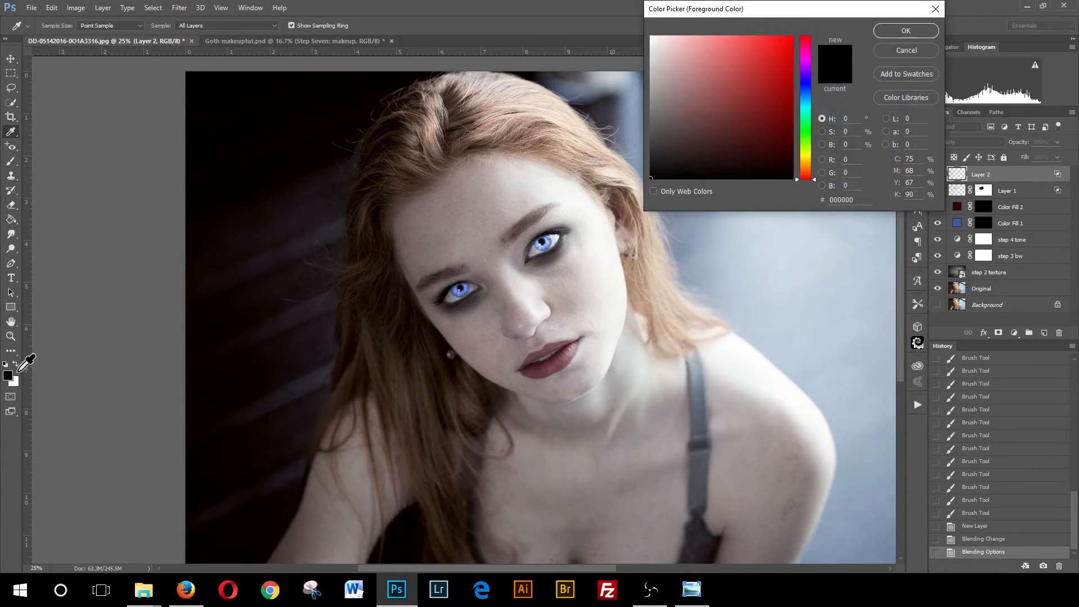
left_click(854, 201)
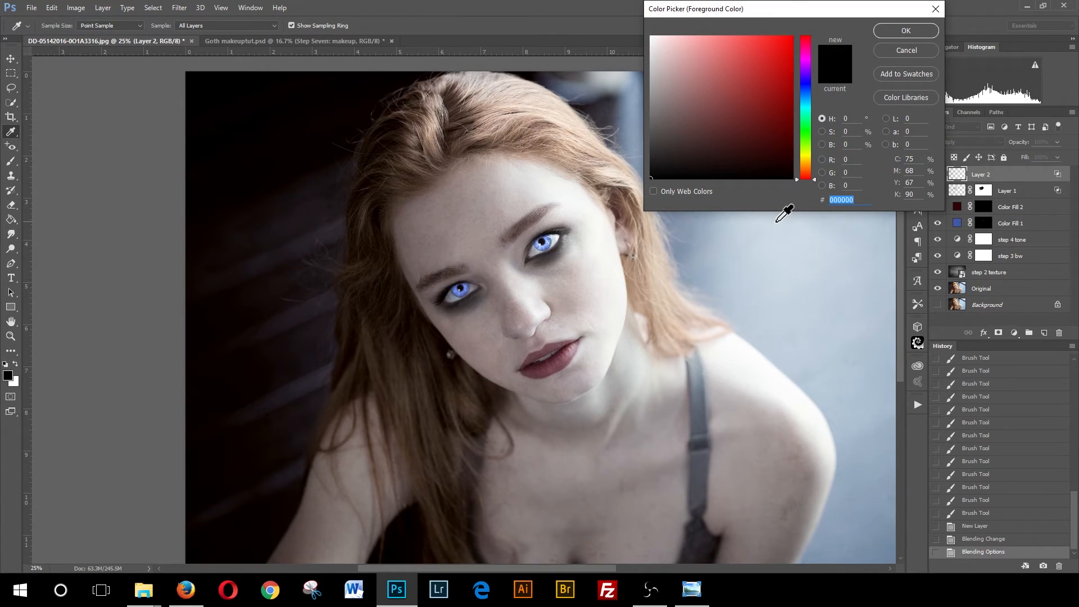
type("2d0")
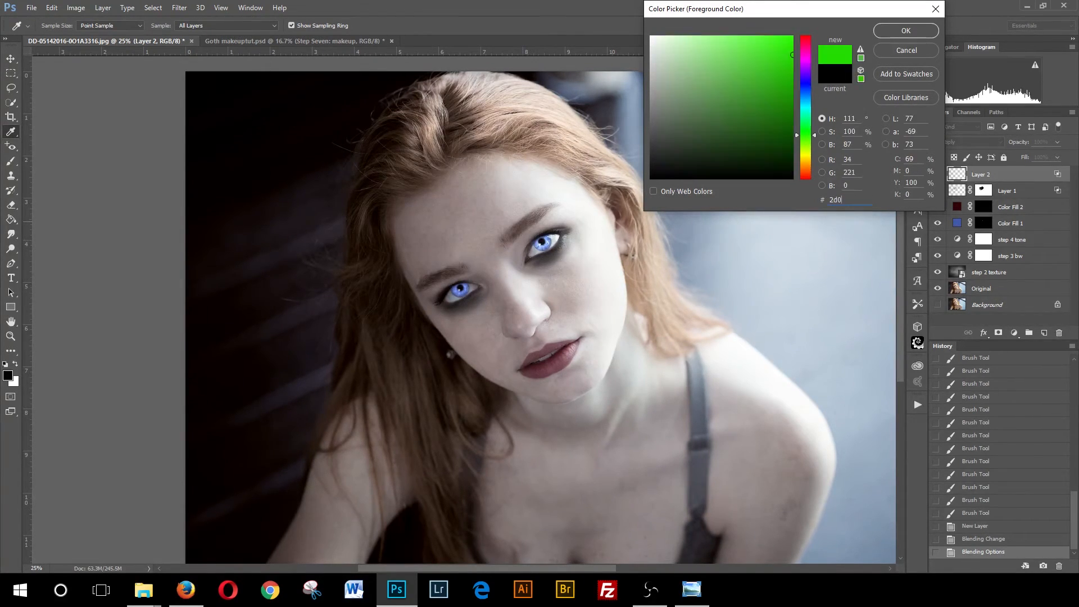
type("20")
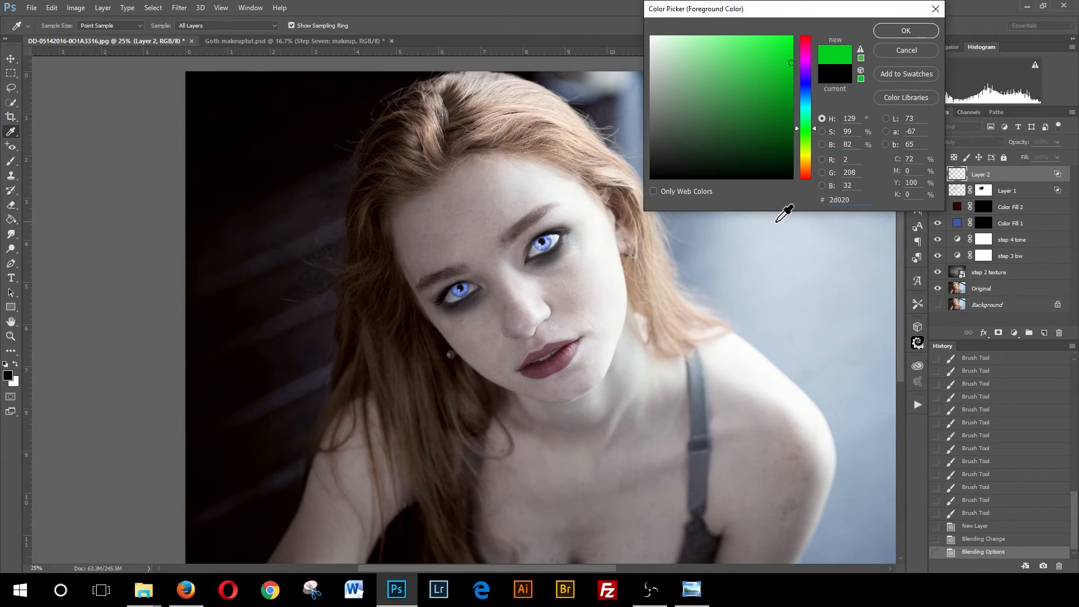
type("6")
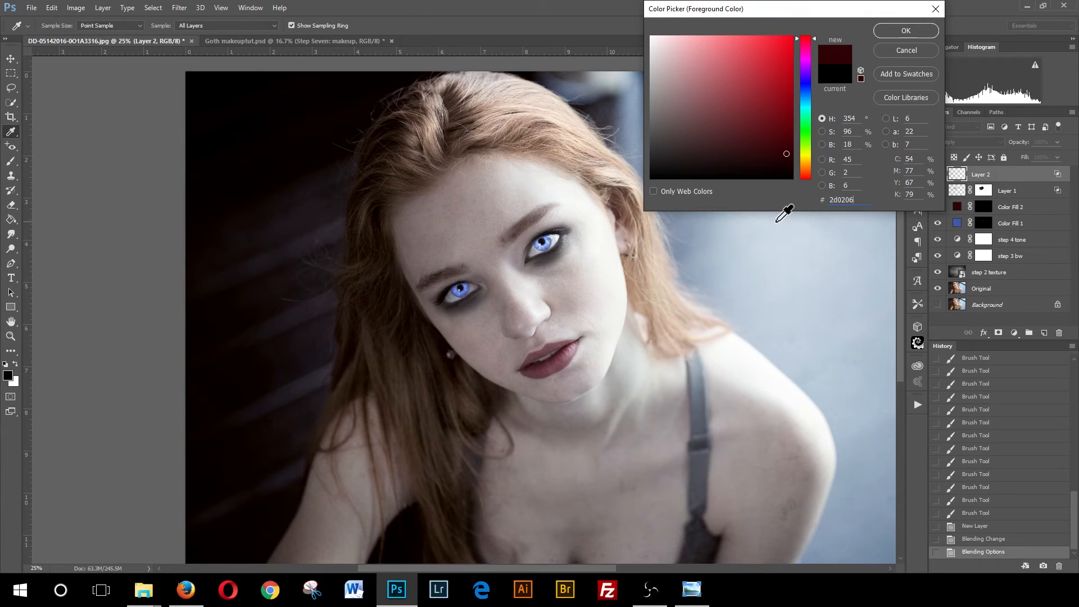
left_click(905, 32)
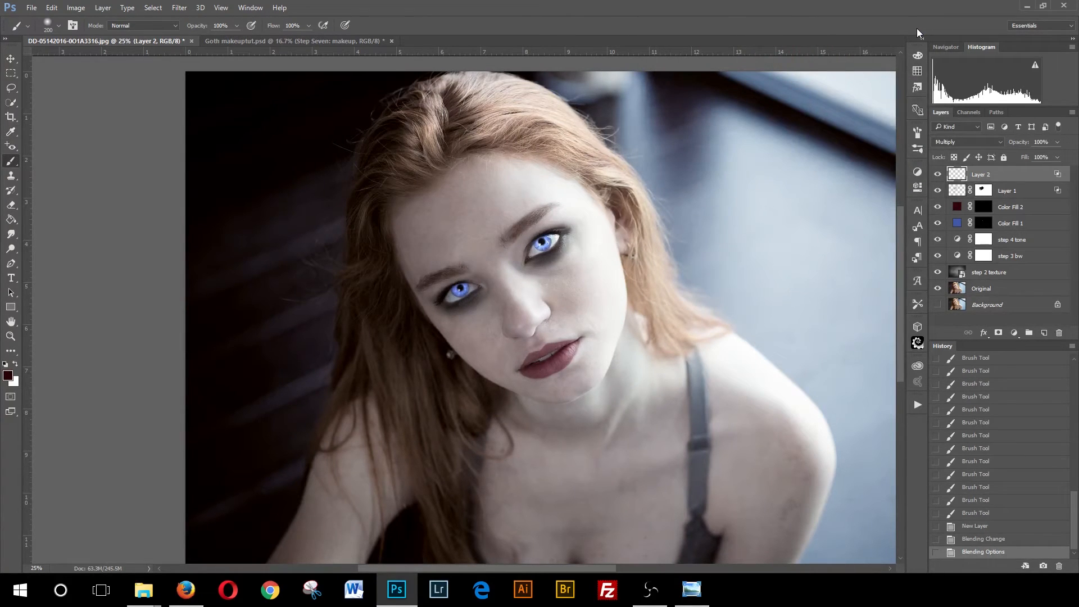
- Set flow to 10%, enlarge the brush to 900 px and dab the dark red colour over both eye areas
left_click(308, 27)
left_click(551, 245)
key("bracketright")
key("bracketright")
key("bracketright")
key("bracketright")
key("bracketright")
key("bracketright")
key("bracketright")
key("bracketright")
left_click(549, 253)
left_click(548, 257)
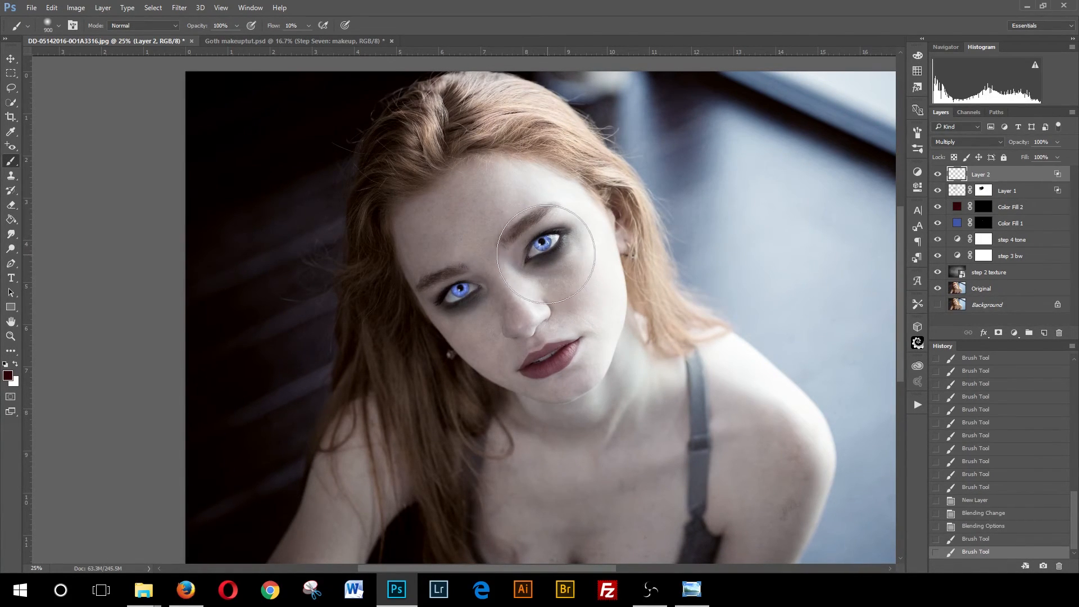
left_click(546, 257)
left_click(542, 259)
left_click(538, 258)
left_click(449, 289)
left_click(454, 293)
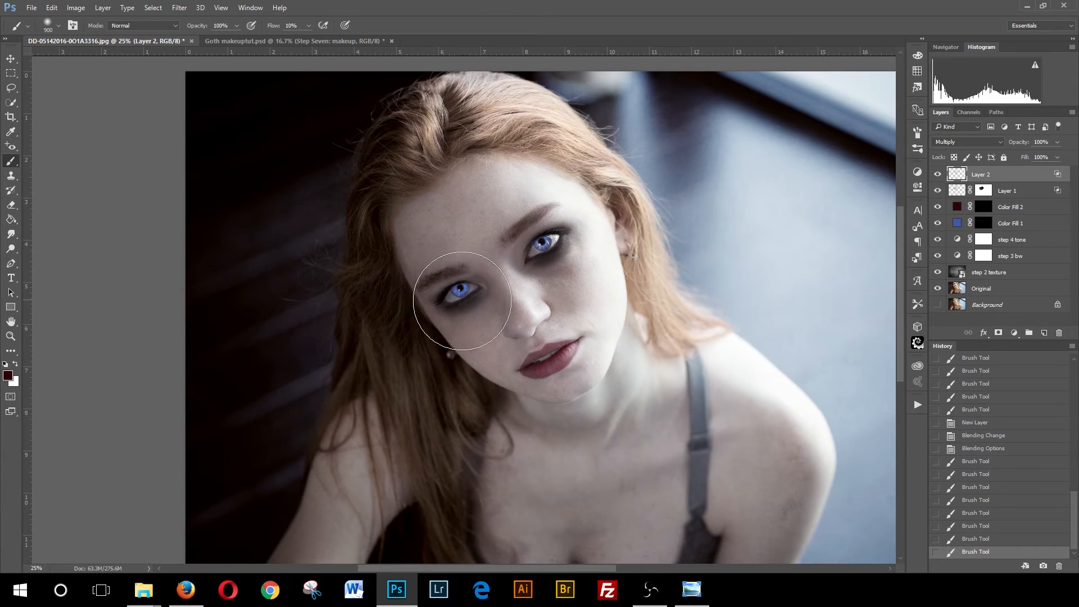
left_click(456, 296)
left_click(457, 298)
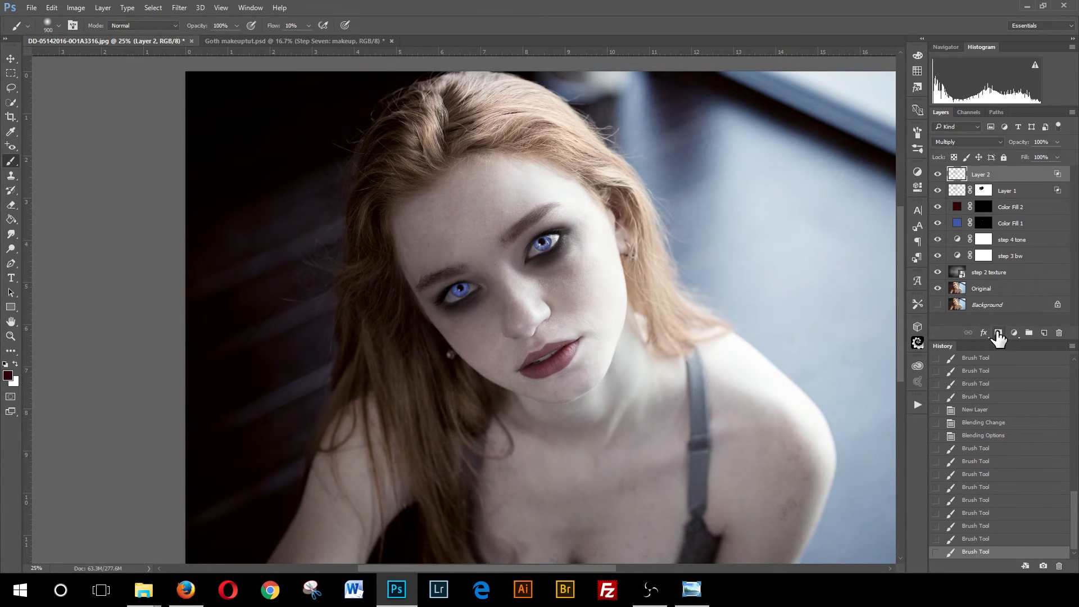
- Add a layer mask, shrink the brush to 250 px and paint black over the brows, cheek and face edges
left_click(997, 331)
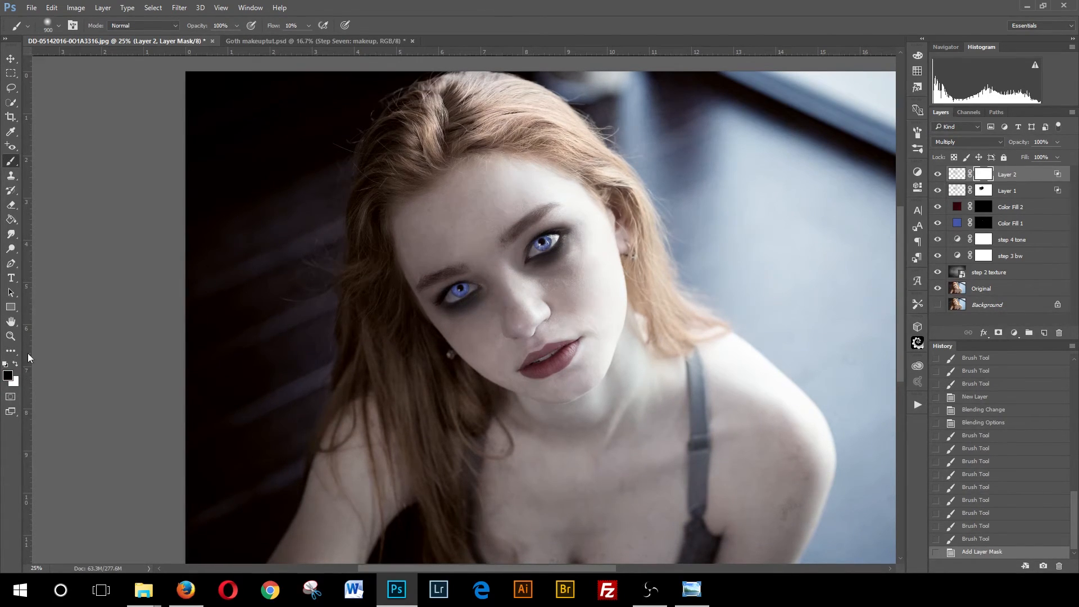
key("bracketleft")
key("bracketleft")
key("bracketleft")
key("bracketleft")
key("bracketleft")
key("bracketleft")
key("bracketleft")
left_click_drag(476, 261, 479, 274)
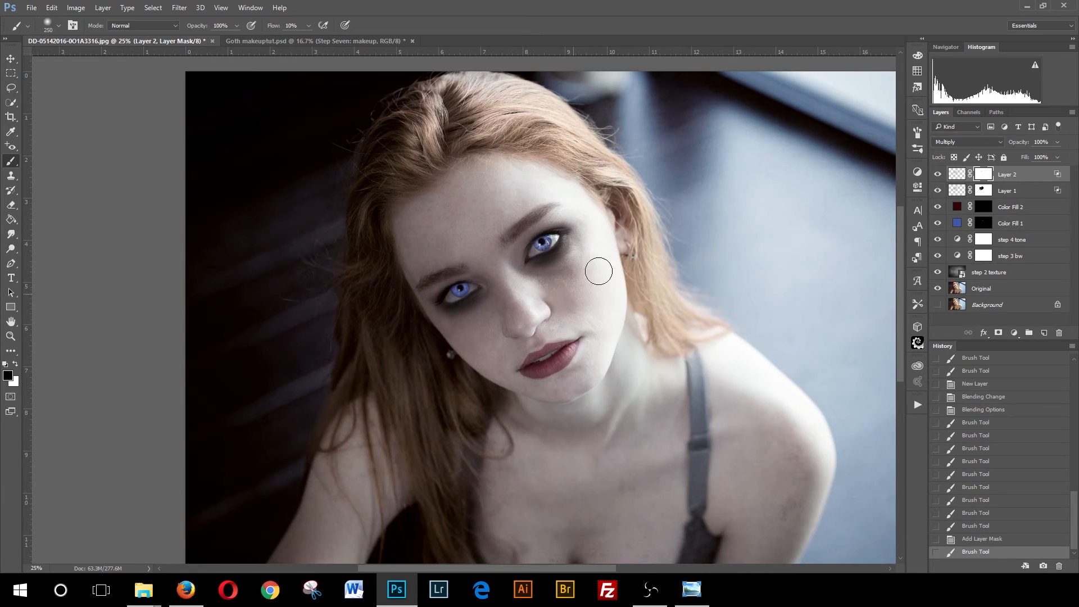
mouse_move(595, 271)
left_mouse_down()
mouse_move(631, 245)
mouse_move(569, 185)
left_mouse_up()
mouse_move(498, 244)
left_mouse_down()
mouse_move(552, 196)
mouse_move(531, 208)
left_mouse_up()
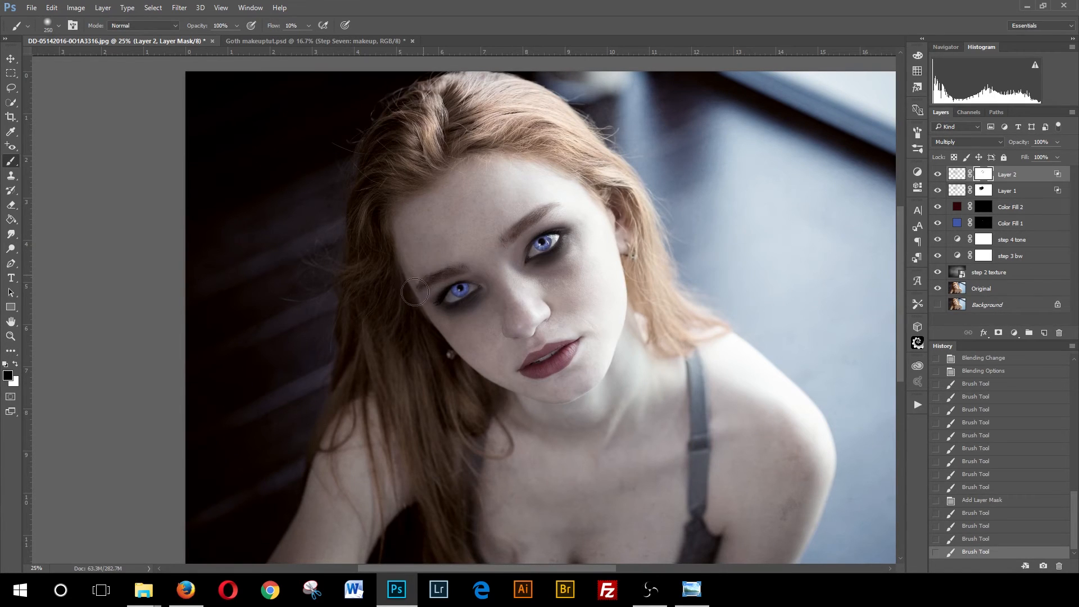
mouse_move(470, 354)
left_mouse_down()
mouse_move(461, 344)
mouse_move(456, 356)
mouse_move(396, 349)
left_mouse_up()
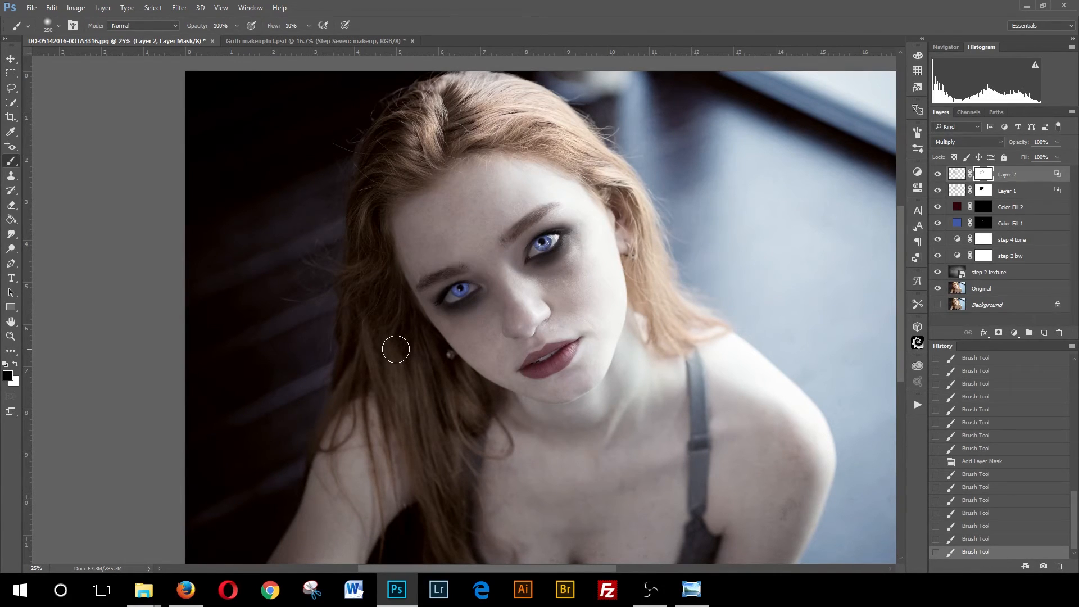
- Toggle Layer 2's visibility to compare and paint more black on its mask between and beside the eyes
left_click(937, 174)
left_click(937, 174)
left_click(937, 175)
left_click(937, 175)
mouse_move(503, 238)
left_mouse_down()
mouse_move(512, 282)
mouse_move(500, 251)
left_mouse_up()
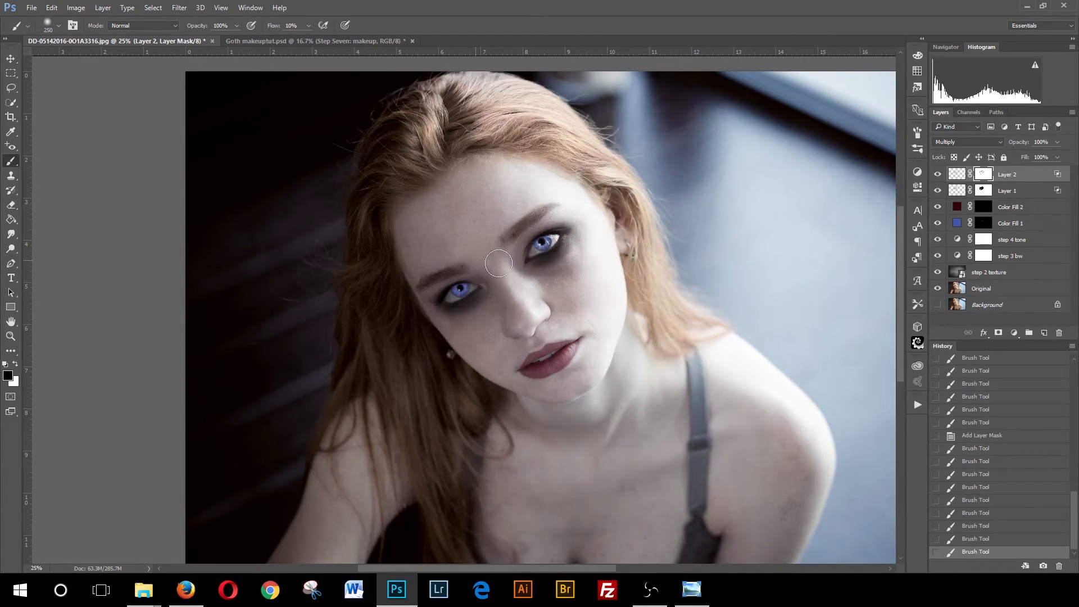
left_click_drag(410, 264, 415, 243)
- Set Layer 2's blend mode to Overlay after trying Color Burn and neighbouring modes
left_click(996, 143)
left_click(955, 183)
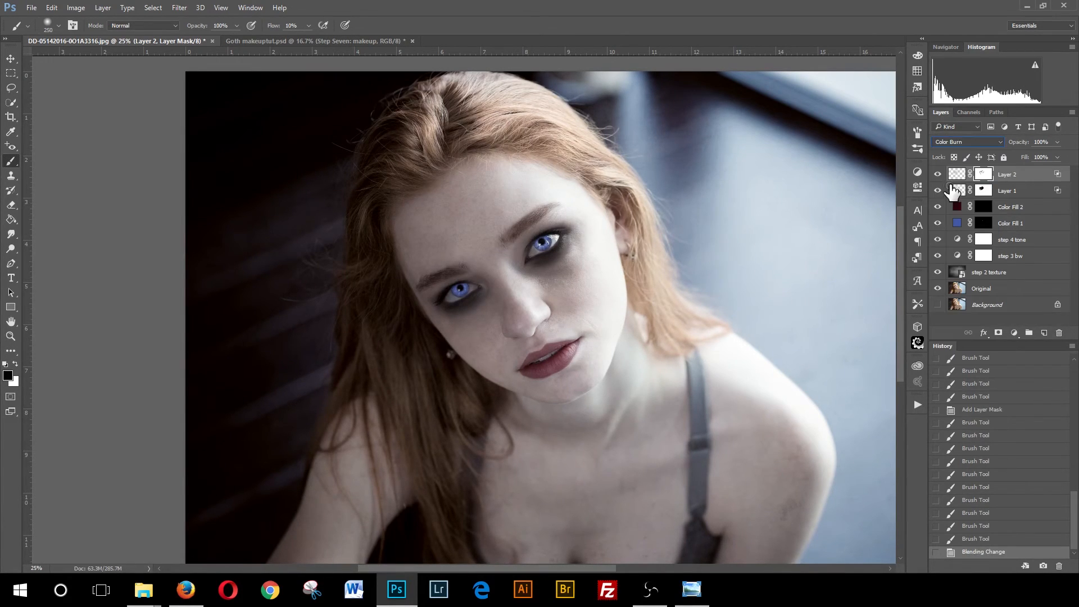
key("Down")
key("Down")
key("Down")
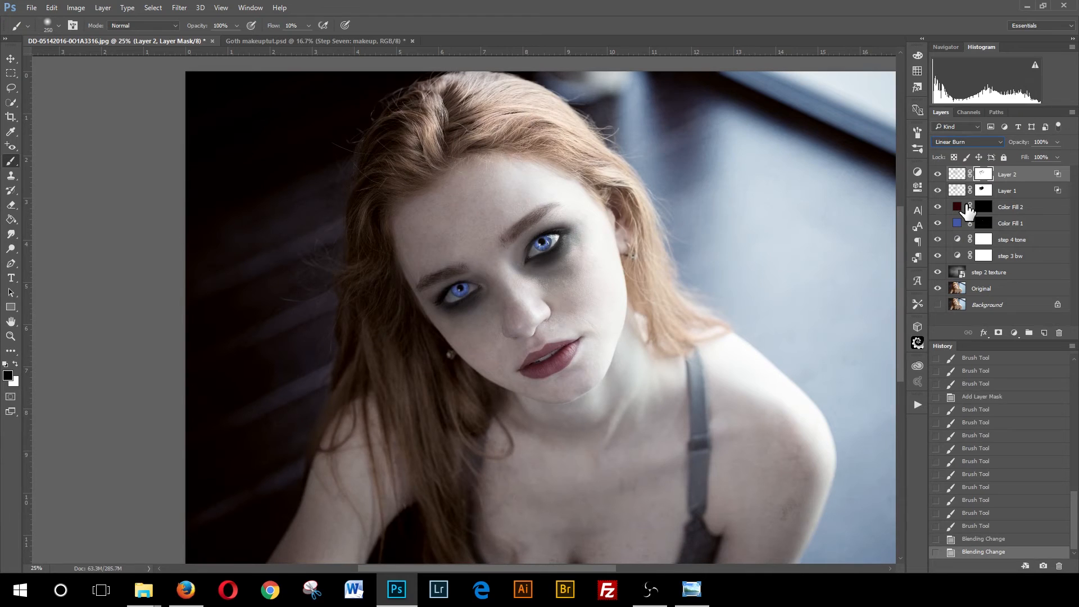
key("Up")
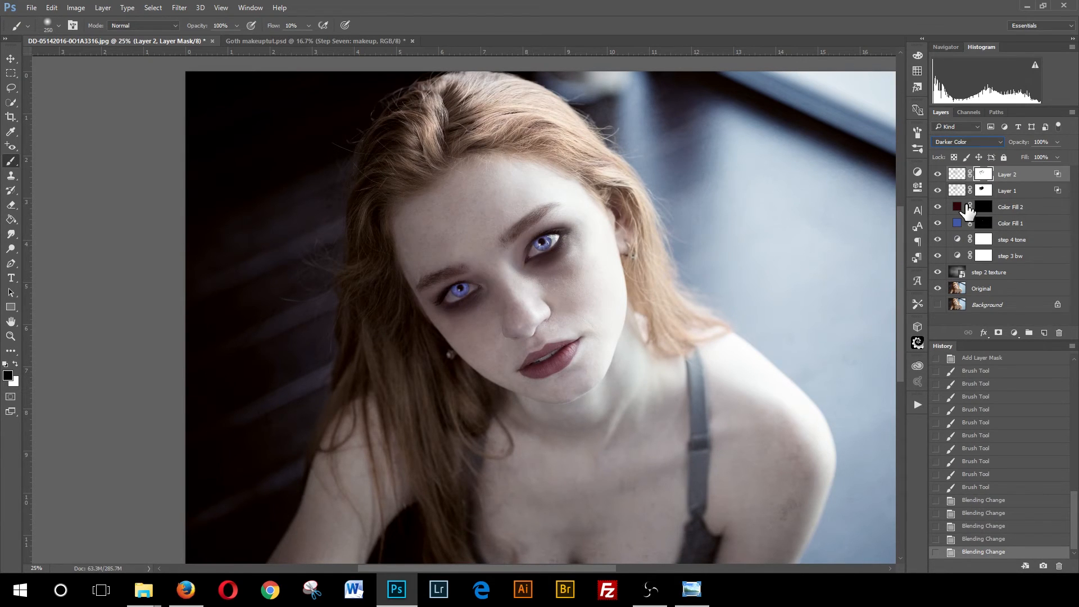
key("Down")
key("Down")
key("Down")
key("Down")
key("Down")
key("Down")
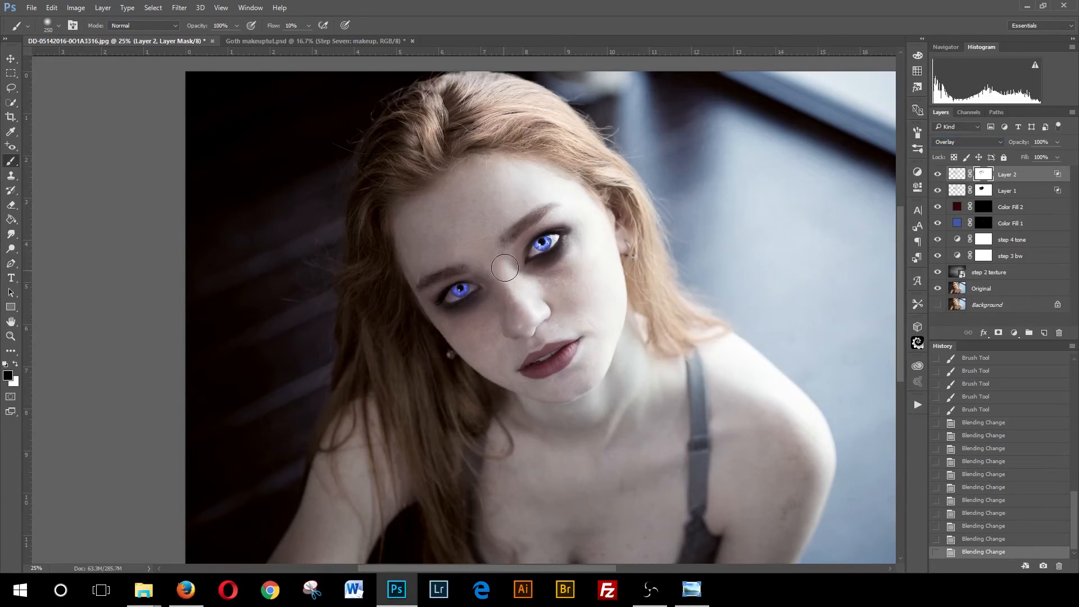
- Paint black on Layer 2's mask between the eyes, along the nose and cheek, and at the temple
mouse_move(504, 253)
left_mouse_down()
mouse_move(468, 360)
mouse_move(467, 329)
mouse_move(520, 214)
mouse_move(504, 236)
mouse_move(542, 195)
left_mouse_up()
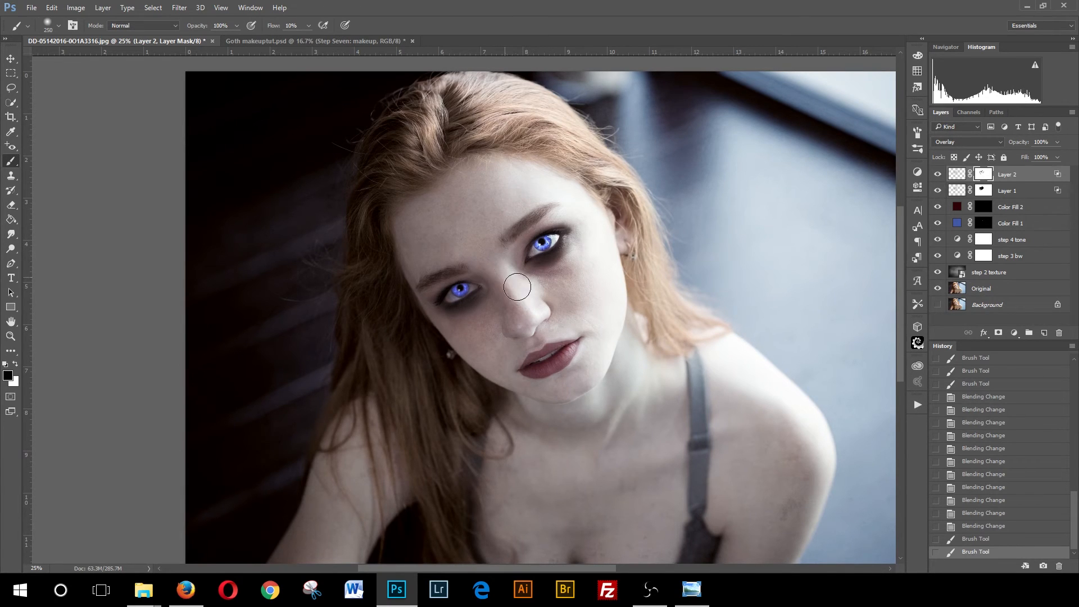
mouse_move(557, 311)
left_mouse_down()
mouse_move(668, 296)
mouse_move(501, 329)
mouse_move(510, 312)
mouse_move(463, 345)
mouse_move(499, 359)
left_mouse_up()
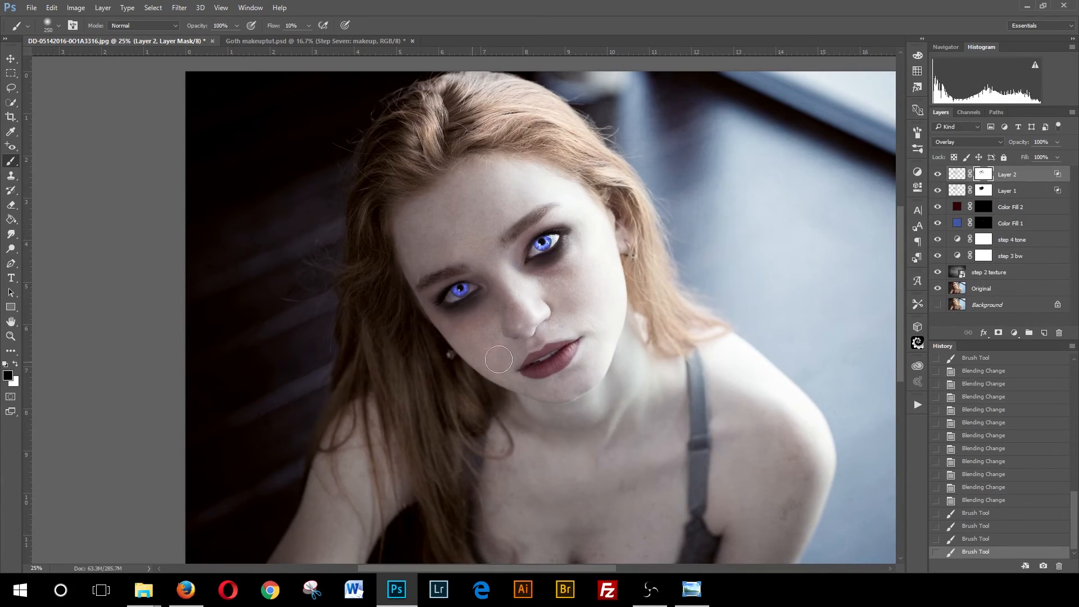
left_click_drag(394, 283, 401, 276)
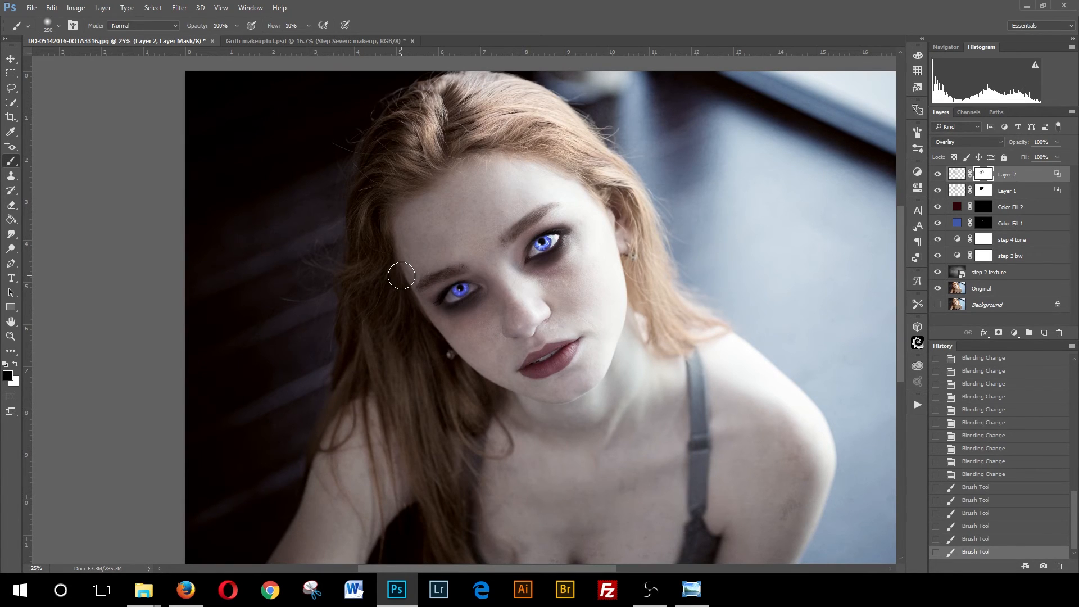
- Toggle Layer 2's visibility to compare and touch up its mask between the eyes
left_click(937, 175)
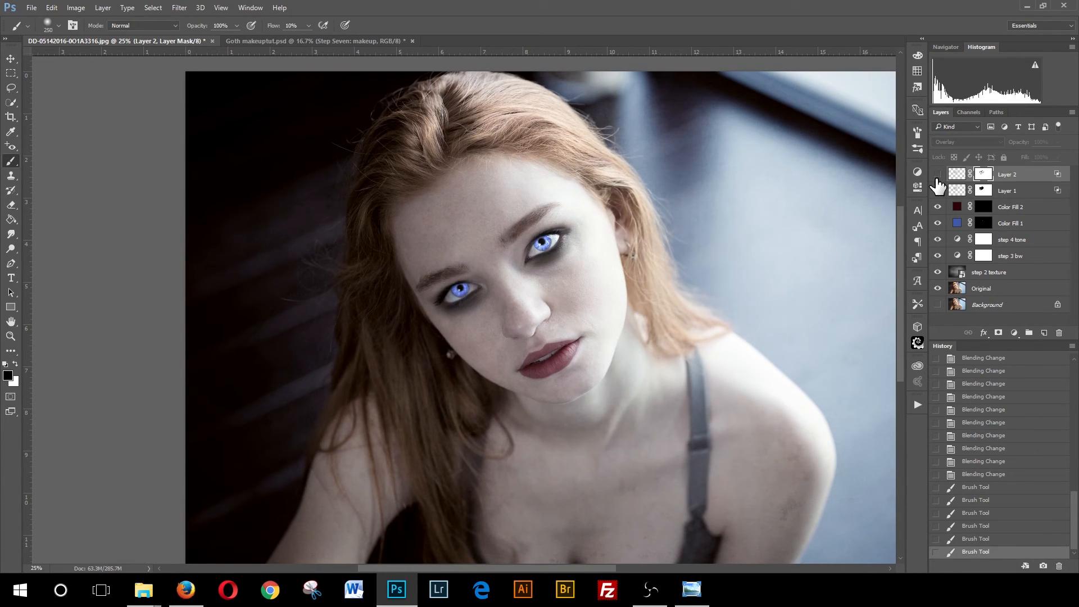
left_click(937, 174)
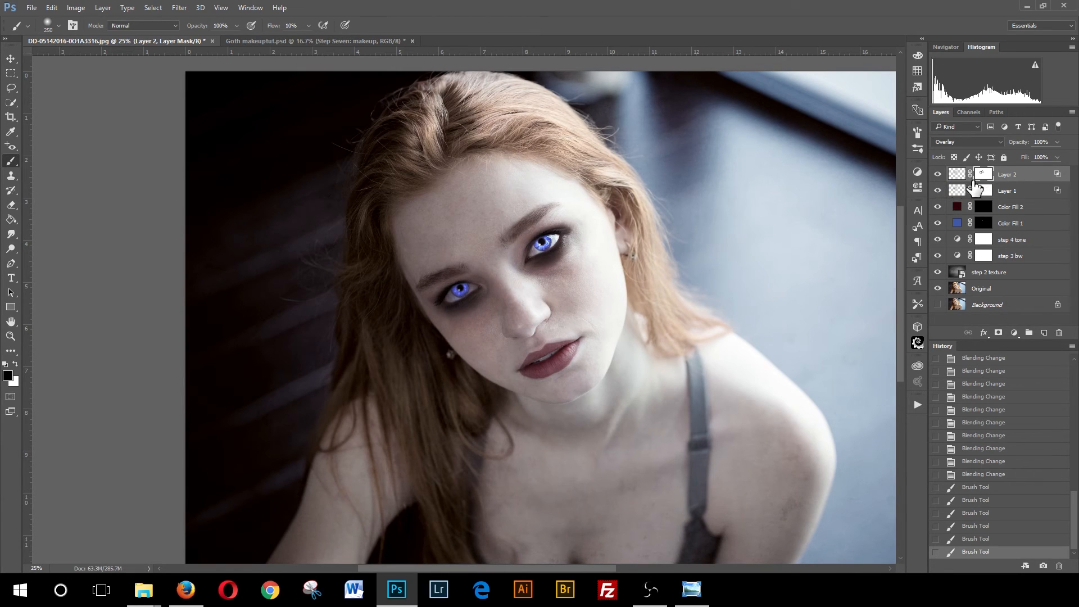
mouse_move(506, 255)
left_mouse_down()
mouse_move(507, 275)
mouse_move(509, 256)
left_mouse_up()
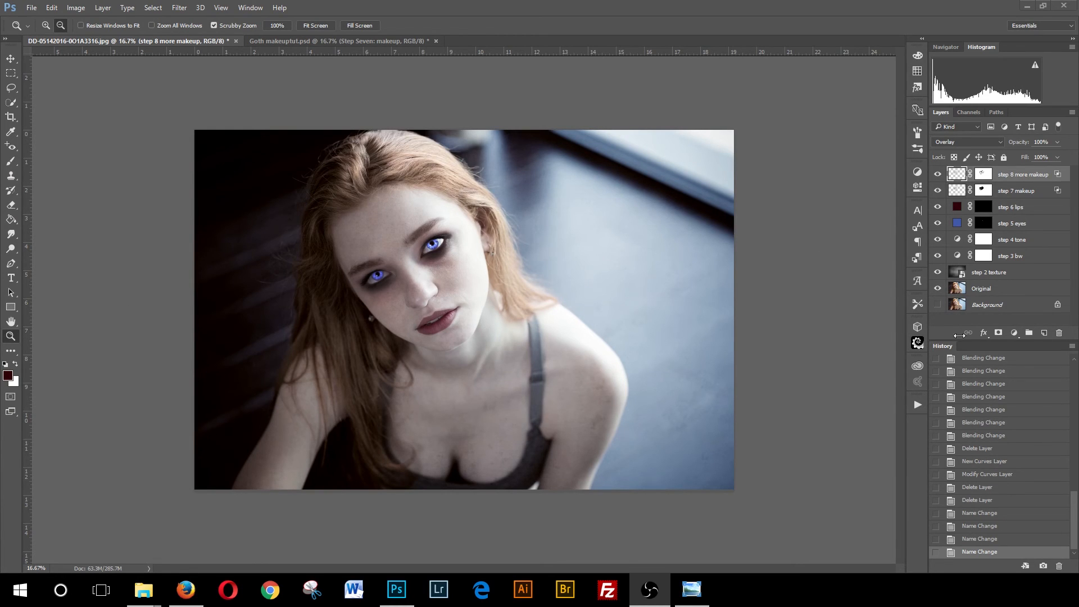
- Add a Hue/Saturation adjustment layer above the makeup layers with saturation -35 and lightness +5
left_click(1015, 335)
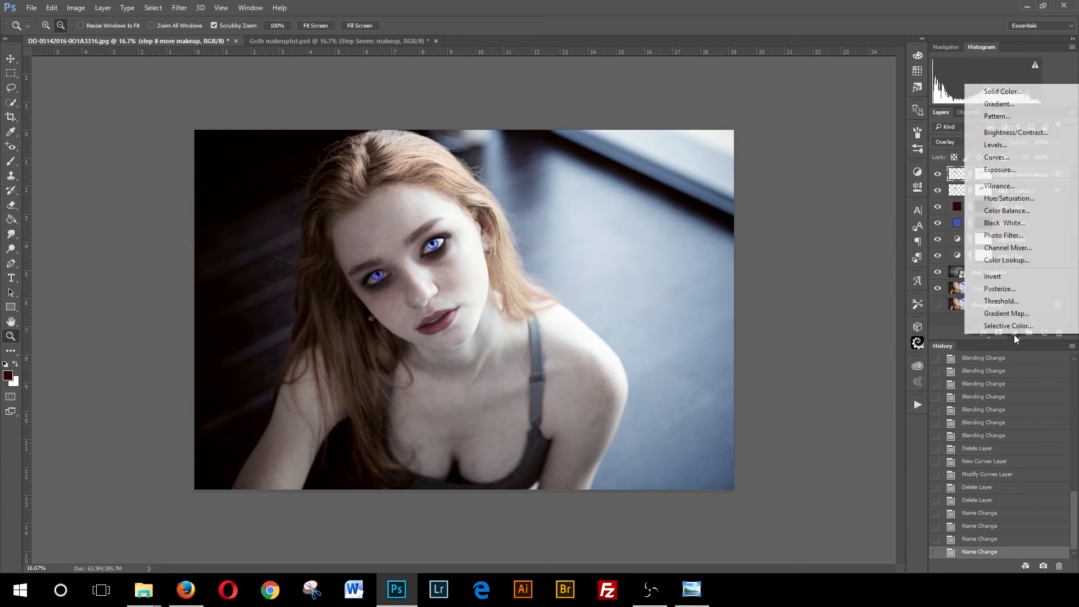
left_click(1010, 198)
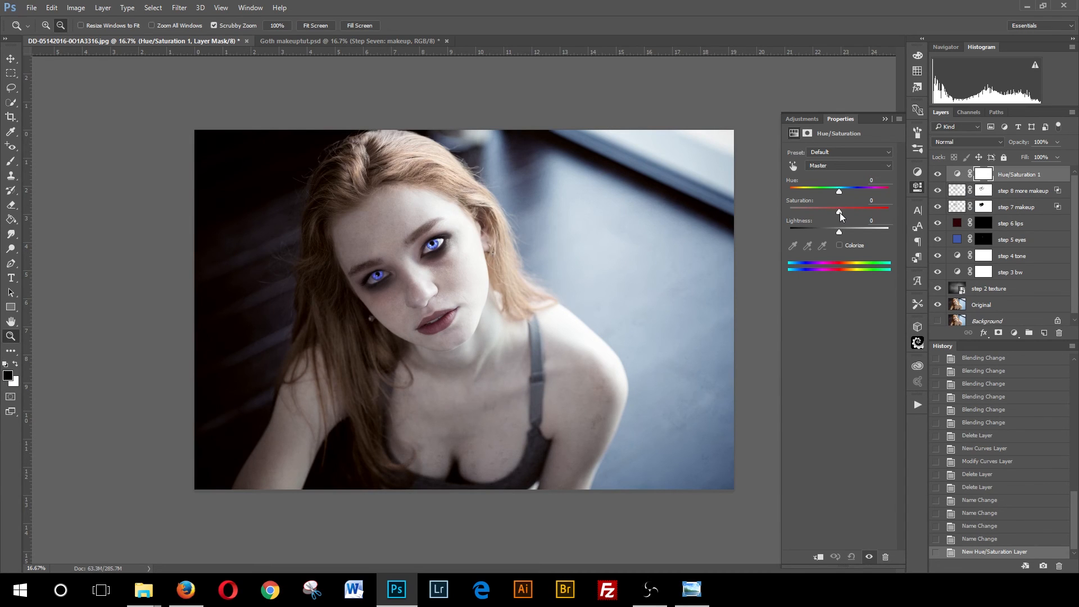
left_click_drag(839, 213, 838, 212)
left_click_drag(821, 216, 821, 216)
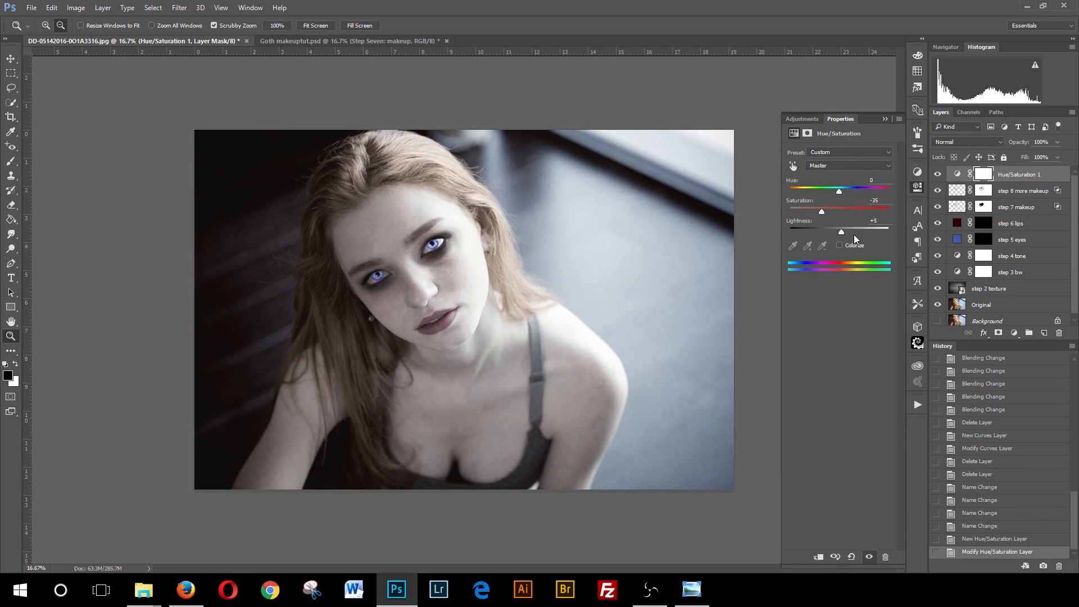
left_click(839, 245)
left_click(886, 191)
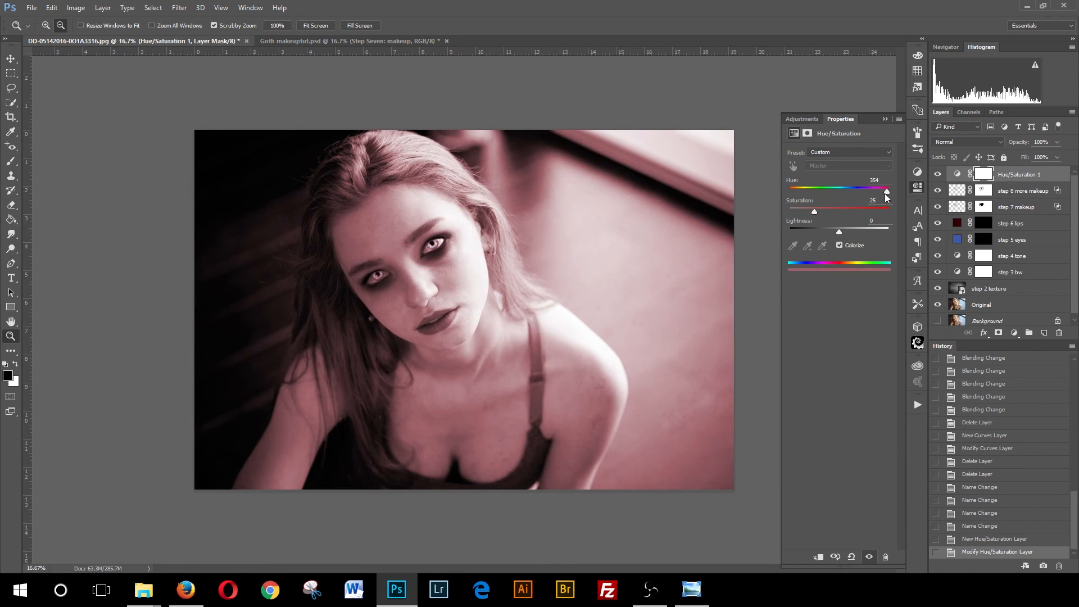
left_click_drag(886, 191, 836, 213)
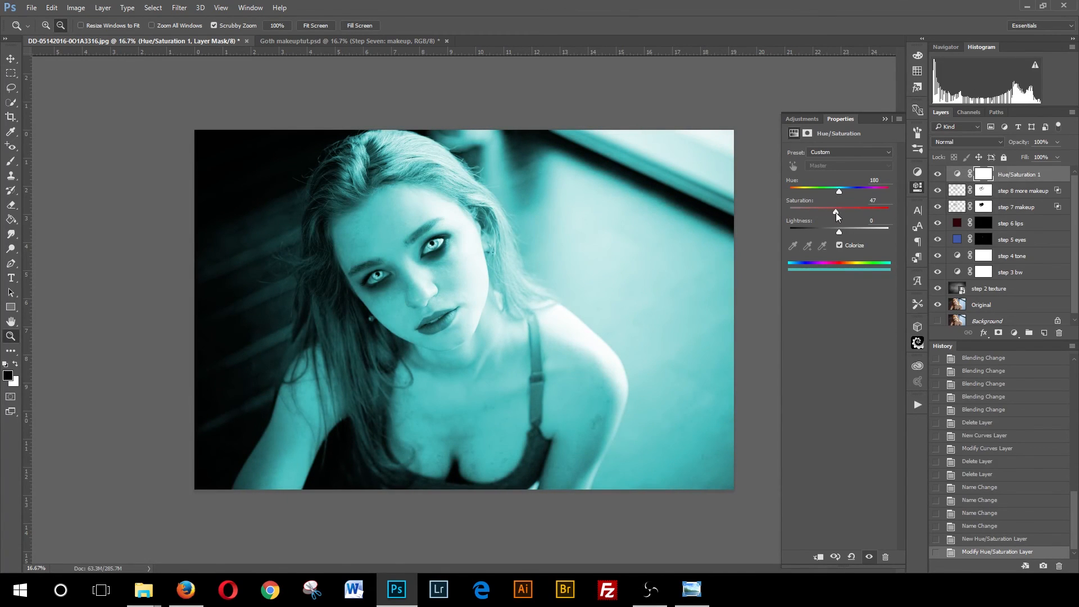
left_click(839, 245)
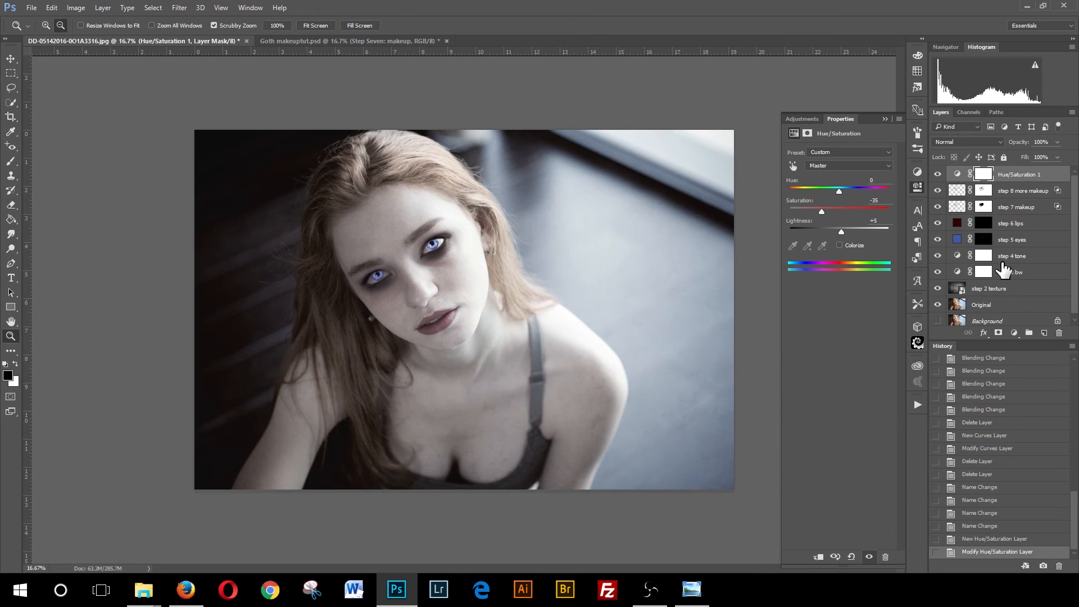
- Add a Curves adjustment layer with a gentle S-curve brightening highlights and deepening shadows, toggling its visibility to compare
left_click(884, 120)
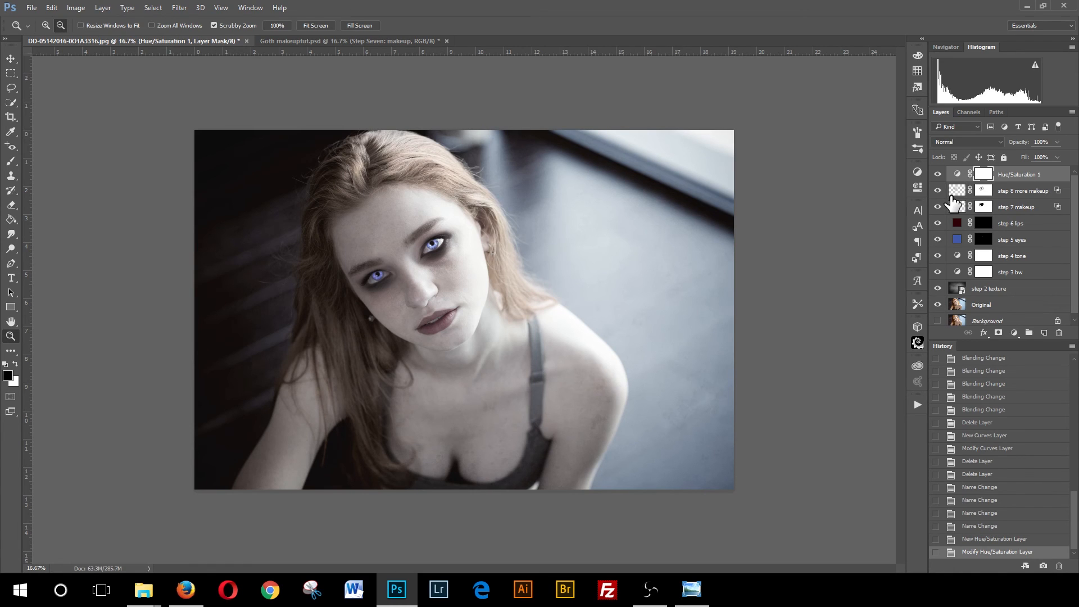
left_click(1013, 334)
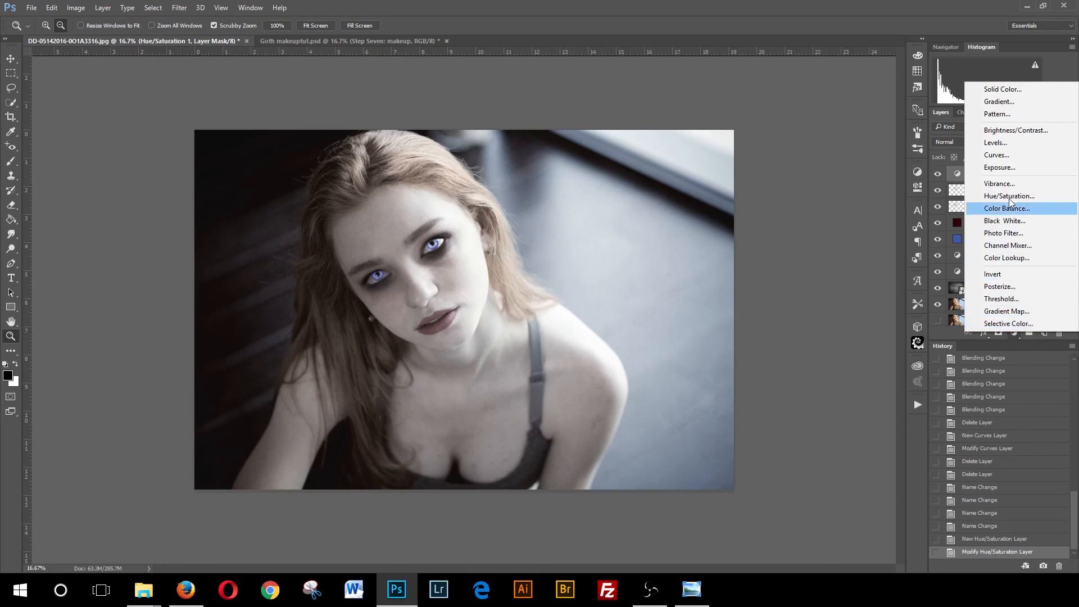
left_click(996, 155)
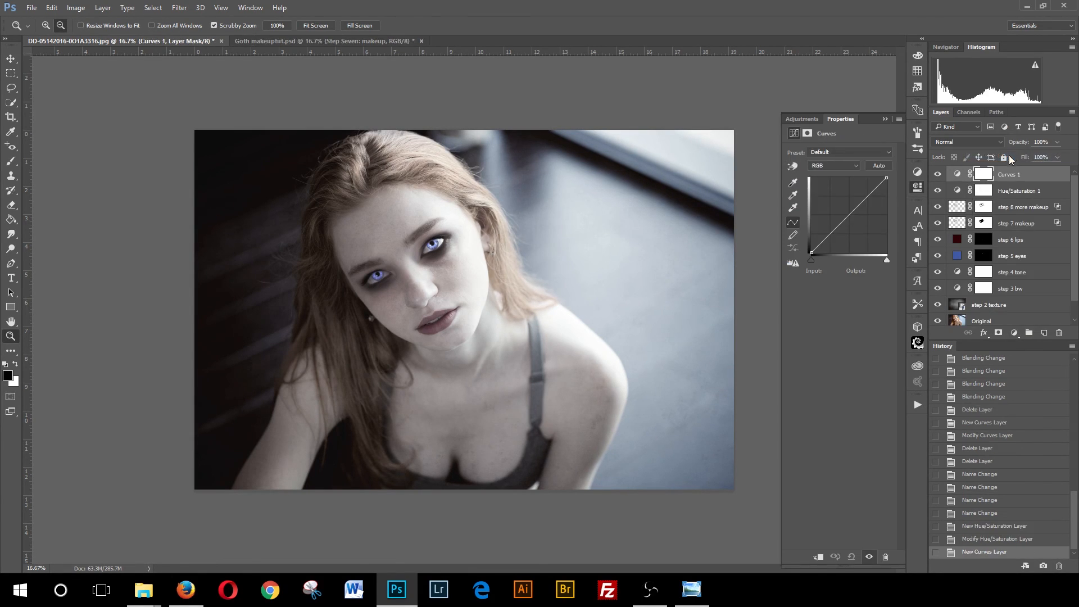
left_click(859, 202)
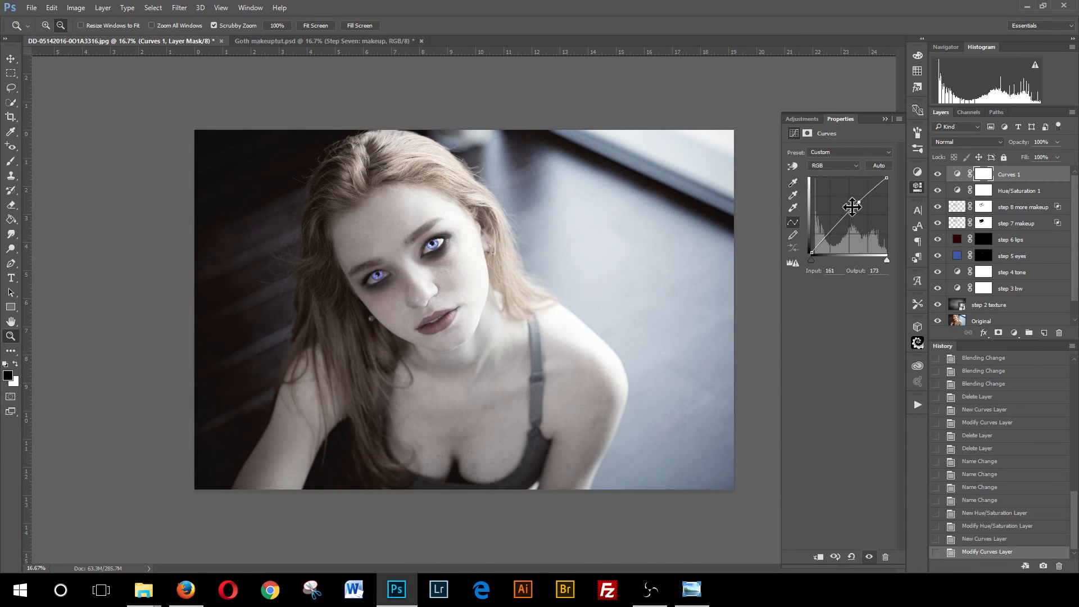
left_click(836, 229)
left_click_drag(835, 229, 837, 230)
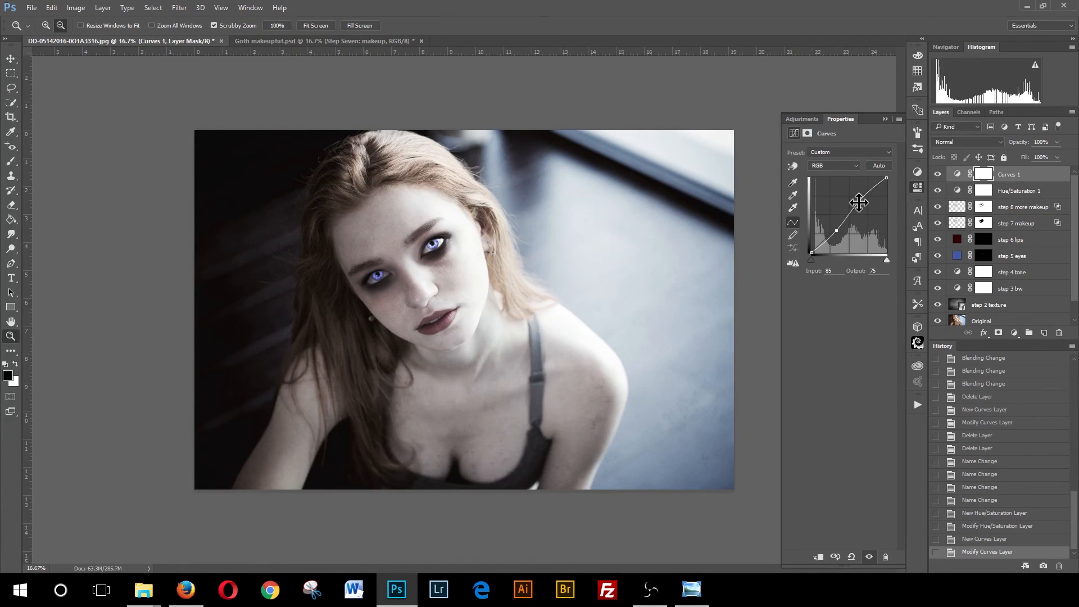
mouse_move(837, 231)
left_mouse_down()
mouse_move(864, 200)
mouse_move(836, 228)
left_mouse_up()
left_click(836, 231)
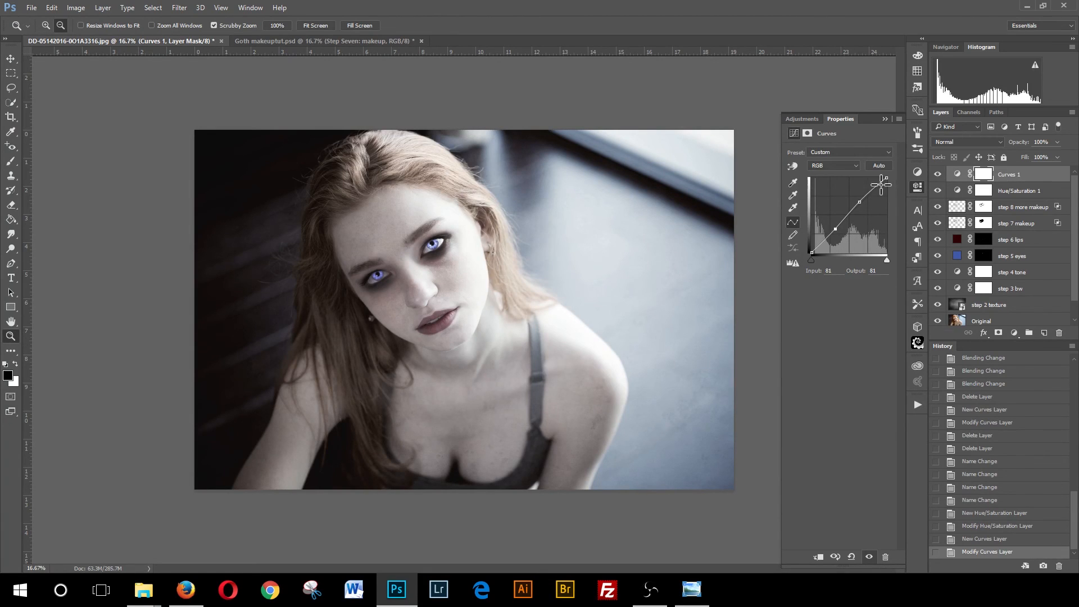
left_click(937, 176)
left_click(937, 176)
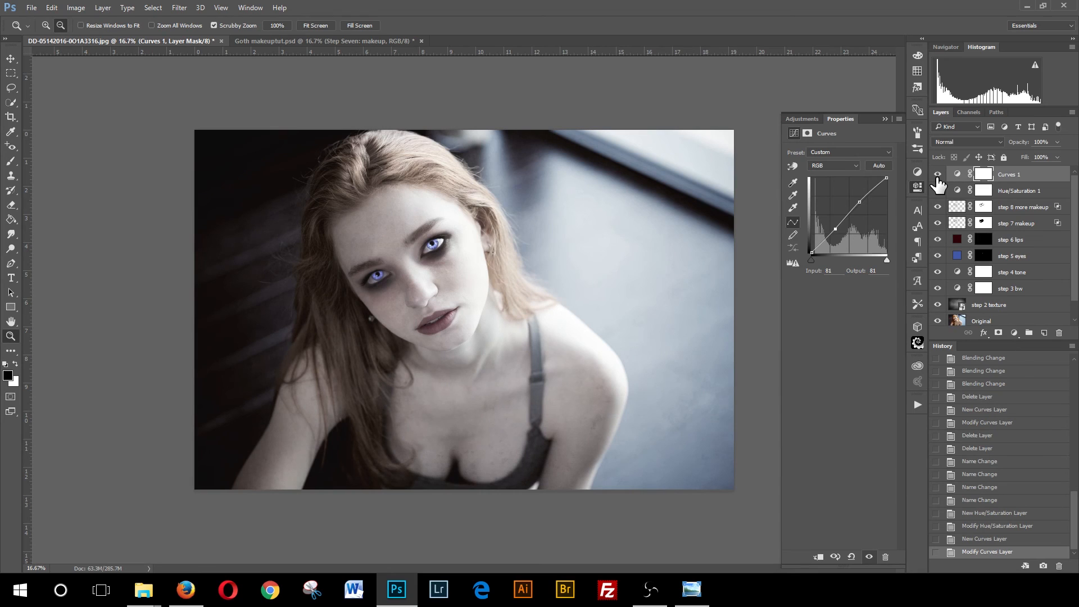